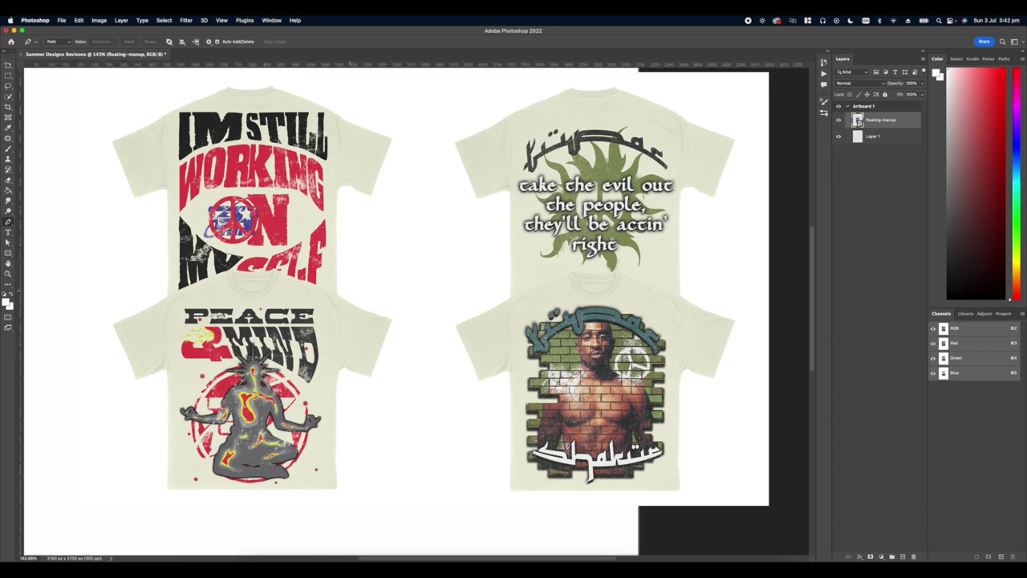
- Start a Pen tool path along the floating man's outline, from the armpit down the shirt side to the shorts
{"action": "scroll", "coordinate": [374, 287], "scroll_direction": "left", "scroll_amount": 3}
{"action": "scroll", "coordinate": [427, 281], "scroll_direction": "up", "scroll_amount": 8}
{"action": "scroll", "coordinate": [428, 280], "scroll_direction": "up", "scroll_amount": 5}
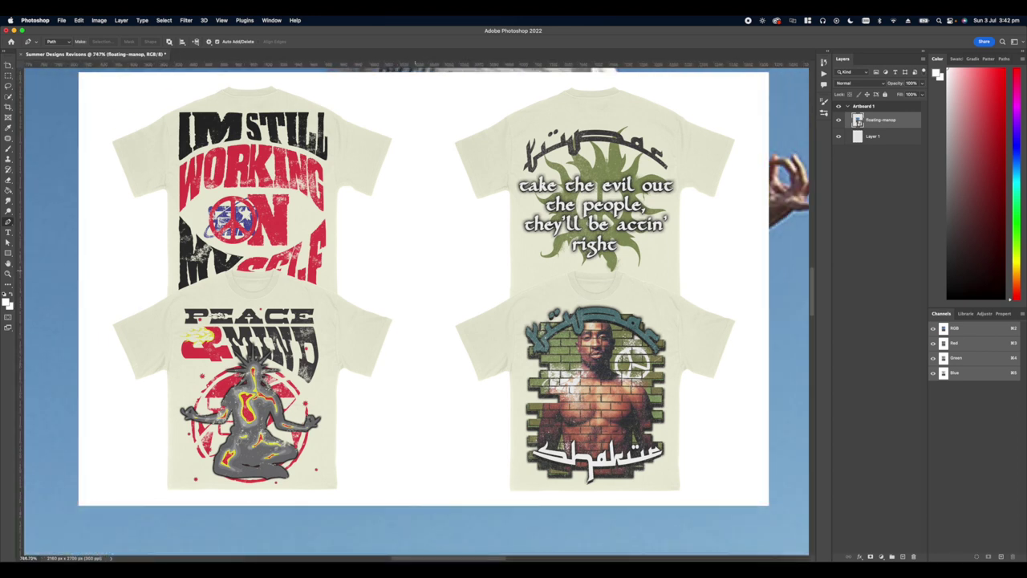
{"action": "scroll", "coordinate": [414, 248], "scroll_direction": "up", "scroll_amount": 3}
{"action": "scroll", "coordinate": [403, 224], "scroll_direction": "up", "scroll_amount": 4}
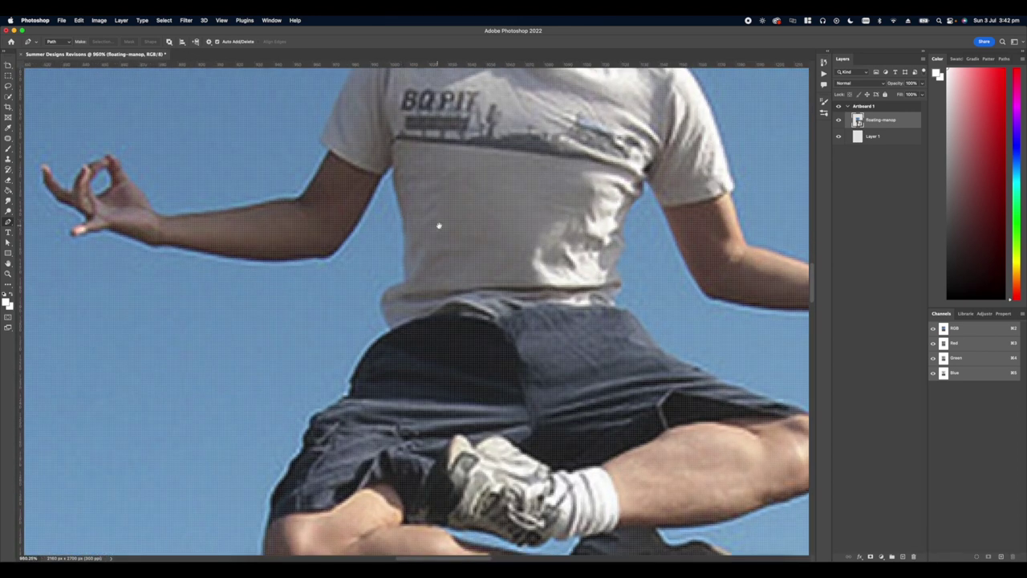
{"action": "scroll", "coordinate": [438, 226], "scroll_direction": "left", "scroll_amount": 3}
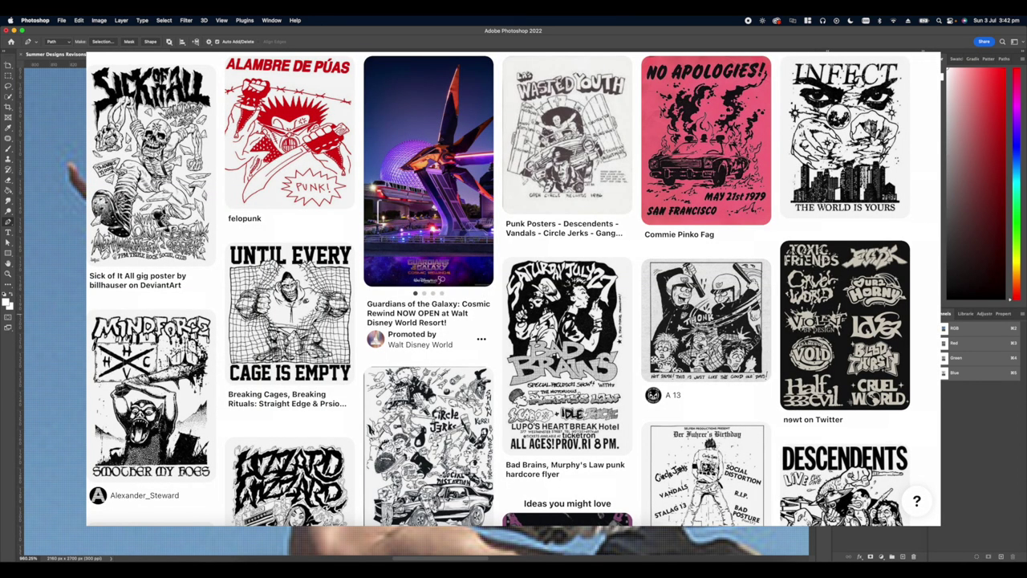
{"action": "scroll", "coordinate": [417, 311], "scroll_direction": "down", "scroll_amount": 3}
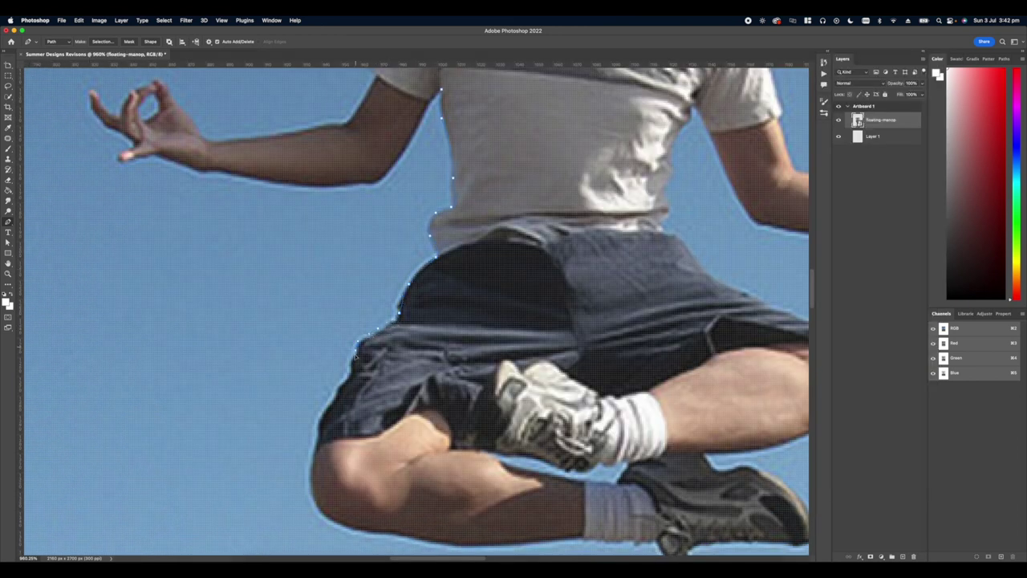
- Continue the pen path around the folded legs, the head, the shoulder and along the arm to the fingertips
{"action": "key", "text": "h"}
{"action": "left_click_drag", "start_coordinate": [313, 476], "coordinate": [292, 386]}
{"action": "scroll", "coordinate": [355, 418], "scroll_direction": "right", "scroll_amount": 3}
{"action": "scroll", "coordinate": [355, 418], "scroll_direction": "down", "scroll_amount": 2}
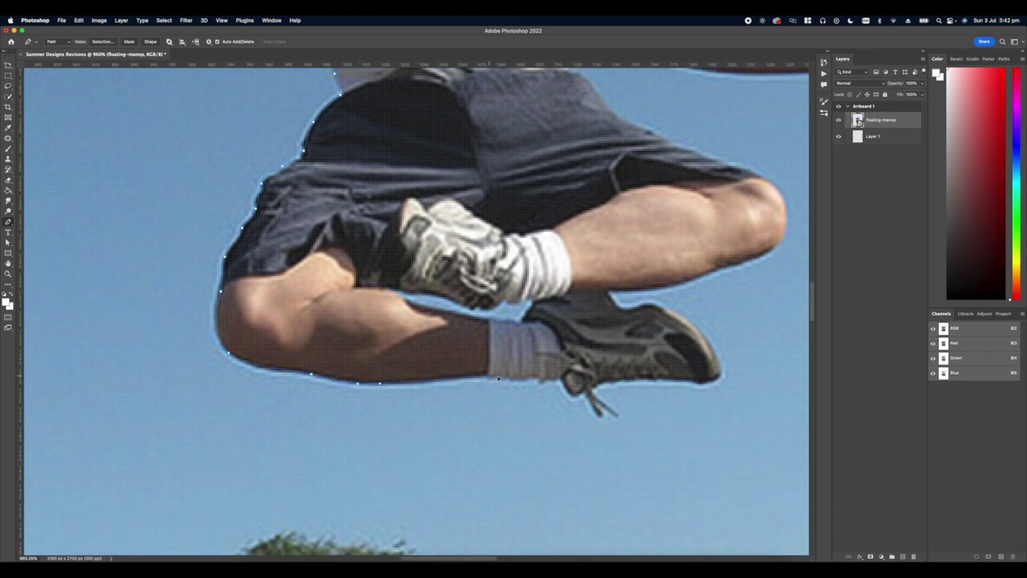
{"action": "scroll", "coordinate": [542, 380], "scroll_direction": "right", "scroll_amount": 3}
{"action": "scroll", "coordinate": [543, 380], "scroll_direction": "down", "scroll_amount": 1}
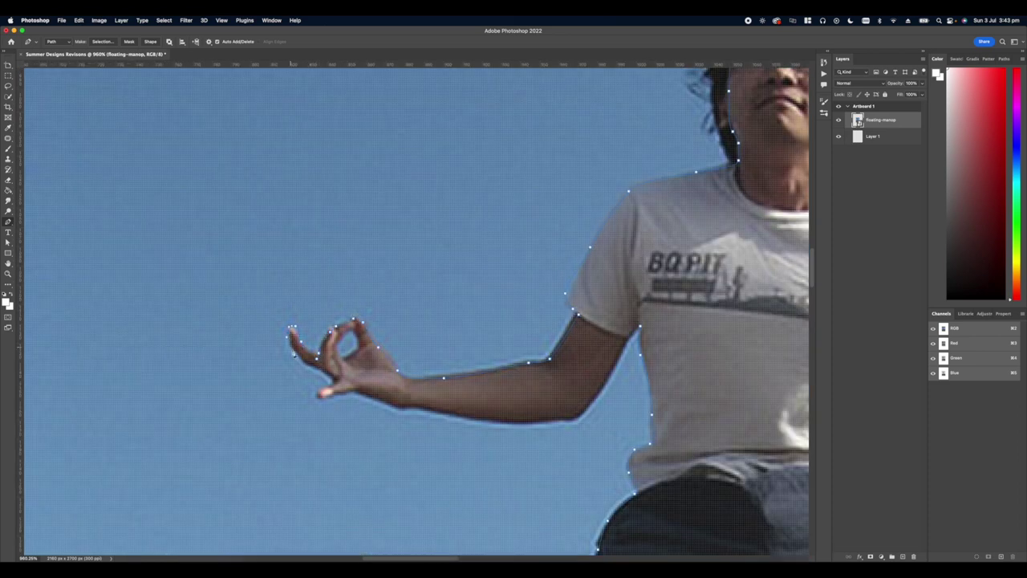
- Mask out the sky around the floating man, including the gap between his crossed legs
{"action": "scroll", "coordinate": [356, 396], "scroll_direction": "down", "scroll_amount": 6}
{"action": "scroll", "coordinate": [355, 395], "scroll_direction": "right", "scroll_amount": 5}
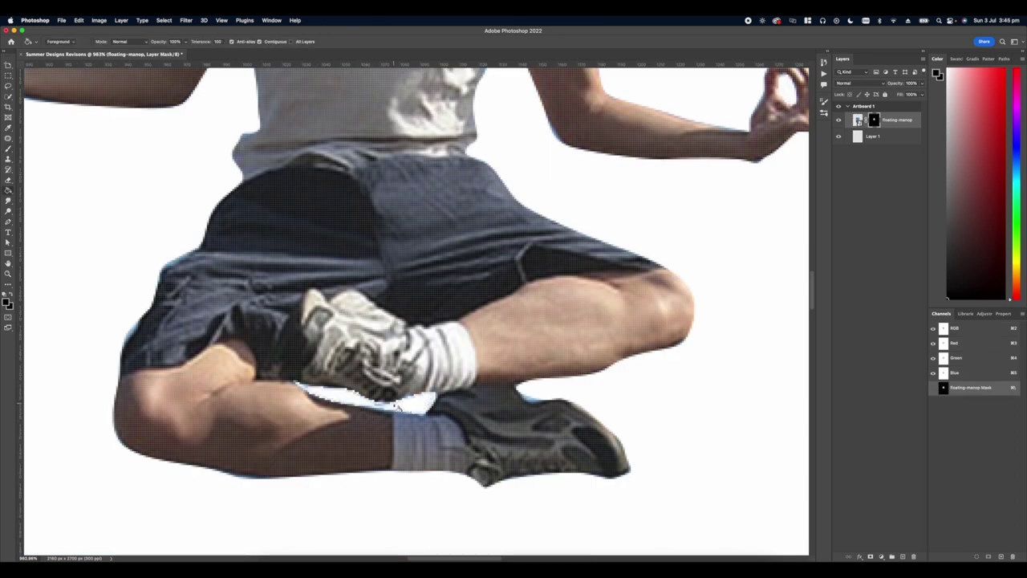
{"action": "key", "text": "b"}
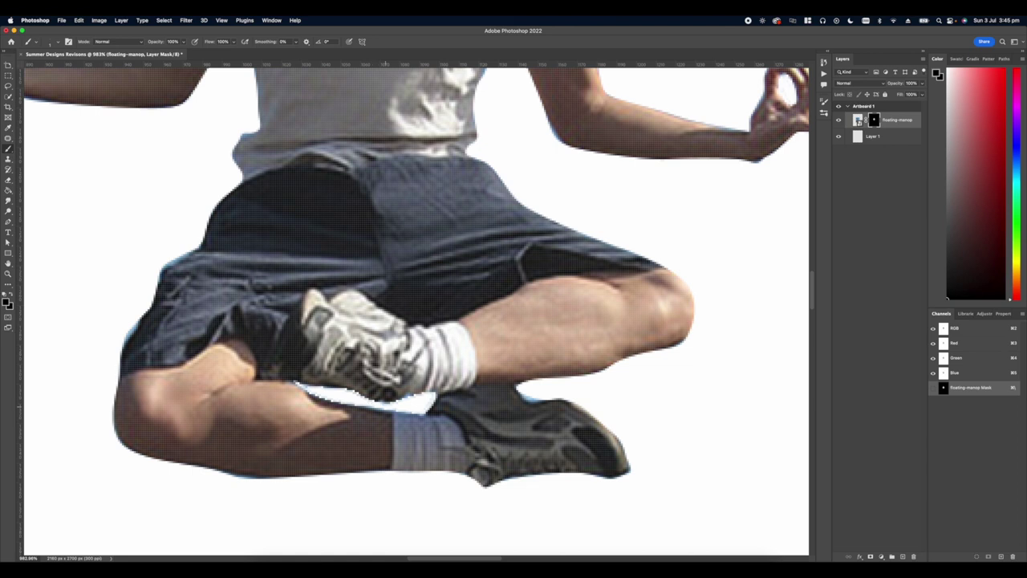
- Convert the masked floating man layer to a smart object and rasterize it
{"action": "scroll", "coordinate": [392, 321], "scroll_direction": "down", "scroll_amount": 15}
{"action": "right_click", "coordinate": [885, 119]}
{"action": "left_click", "coordinate": [907, 223]}
{"action": "right_click", "coordinate": [883, 117]}
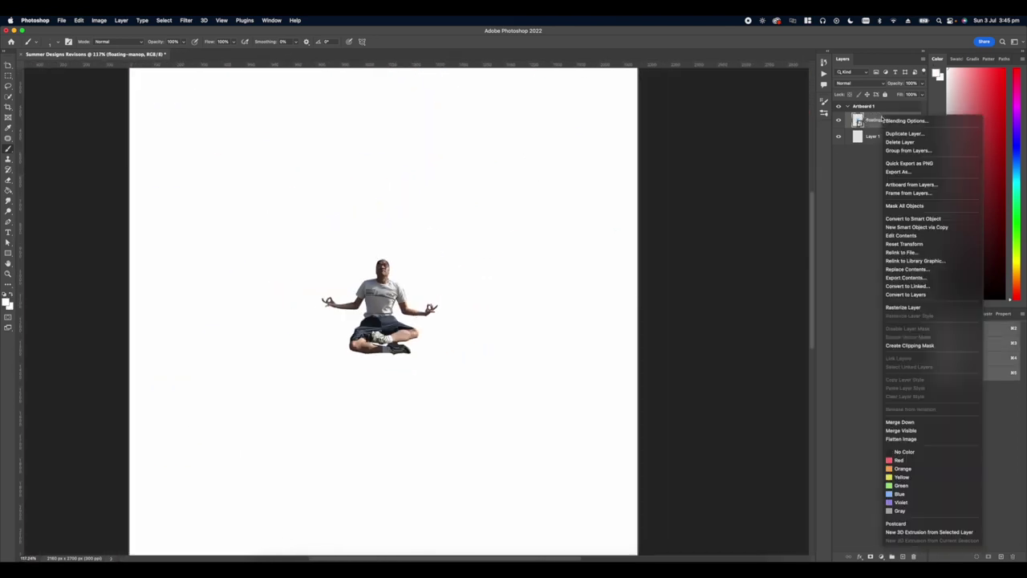
{"action": "left_click", "coordinate": [904, 308]}
- Scale up the cut-out man and position him in the middle of the artboard
{"action": "scroll", "coordinate": [411, 294], "scroll_direction": "down", "scroll_amount": 3}
{"action": "scroll", "coordinate": [411, 293], "scroll_direction": "down", "scroll_amount": 1}
{"action": "key", "text": "super+t"}
{"action": "left_click_drag", "start_coordinate": [390, 344], "coordinate": [389, 493]}
{"action": "left_click_drag", "start_coordinate": [390, 402], "coordinate": [394, 344]}
{"action": "key", "text": "Return"}
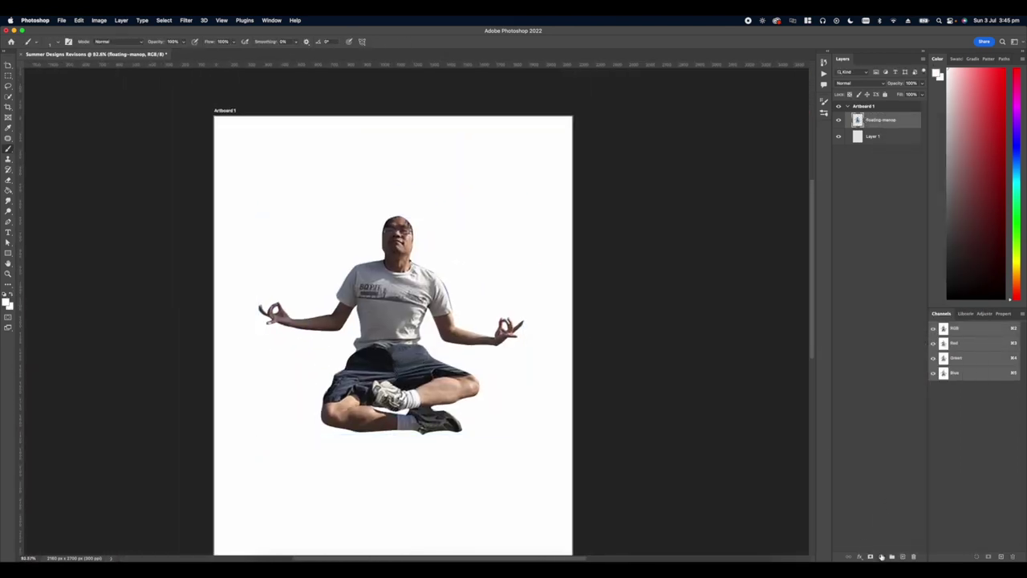
- Add a Threshold adjustment layer at level 255 to turn the man into a black silhouette
{"action": "left_click", "coordinate": [881, 556]}
{"action": "left_click", "coordinate": [892, 523]}
{"action": "left_click_drag", "start_coordinate": [975, 384], "coordinate": [1025, 385]}
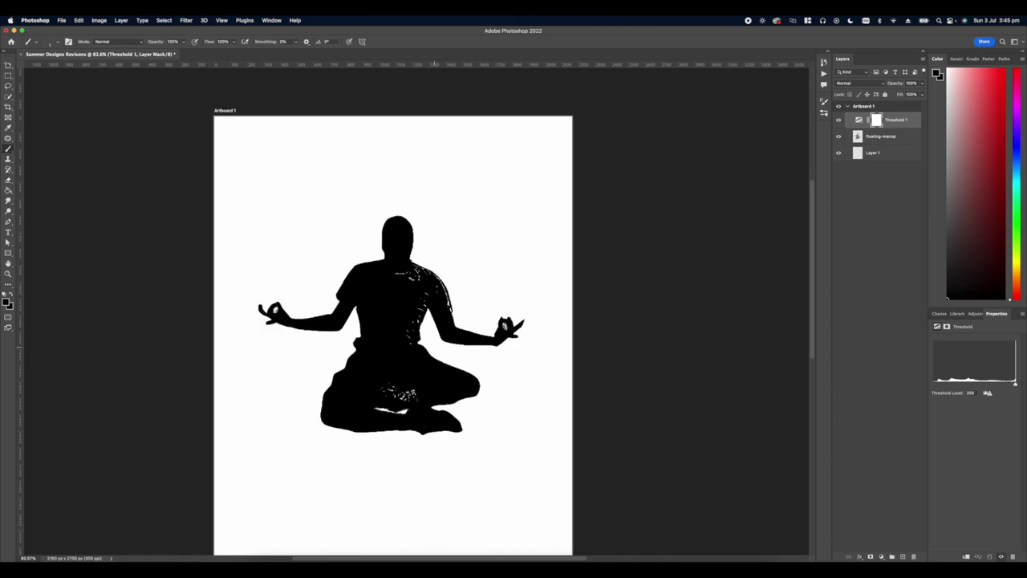
{"action": "scroll", "coordinate": [434, 347], "scroll_direction": "up", "scroll_amount": 4}
{"action": "scroll", "coordinate": [434, 347], "scroll_direction": "down", "scroll_amount": 3}
- Undo the last two changes and convert the top layer to a smart object
{"action": "key", "text": "super+z"}
{"action": "key", "text": "super+z"}
{"action": "right_click", "coordinate": [885, 119]}
{"action": "left_click", "coordinate": [906, 223]}
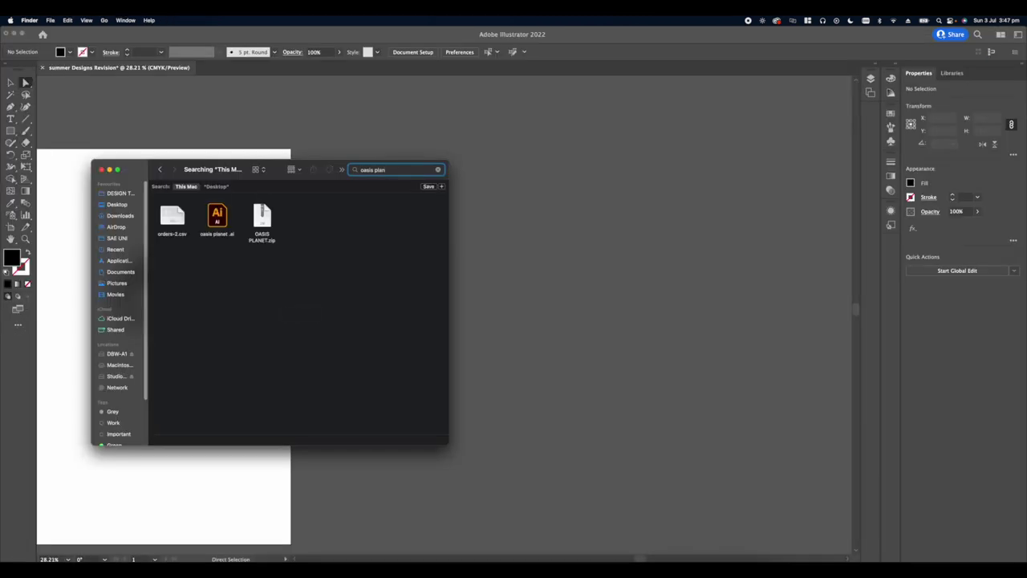
- Open oasis planet.ai in Illustrator and place its starburst behind the silhouette's head in the summer designs document
{"action": "double_click", "coordinate": [217, 219]}
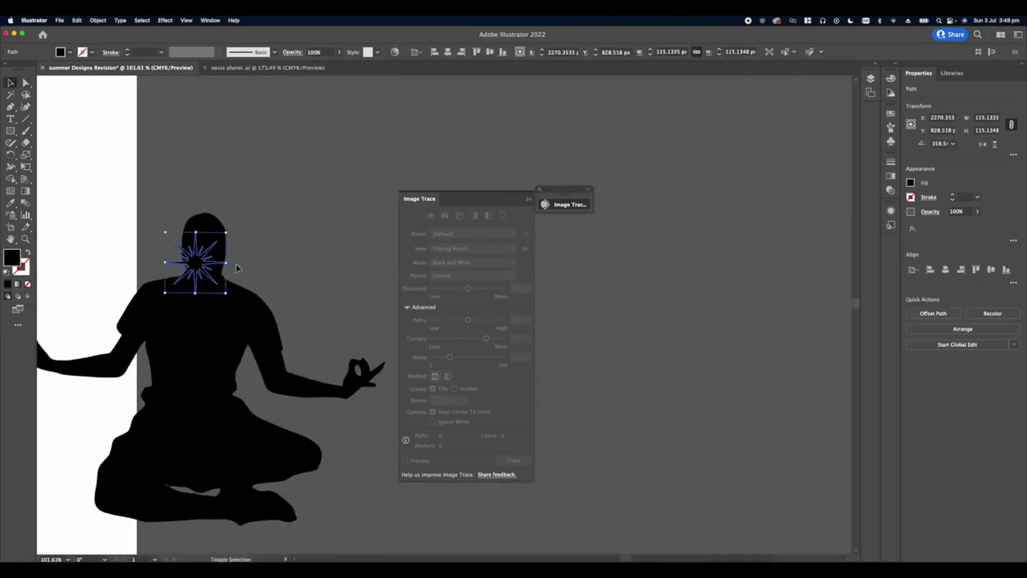
{"action": "left_click", "coordinate": [305, 299]}
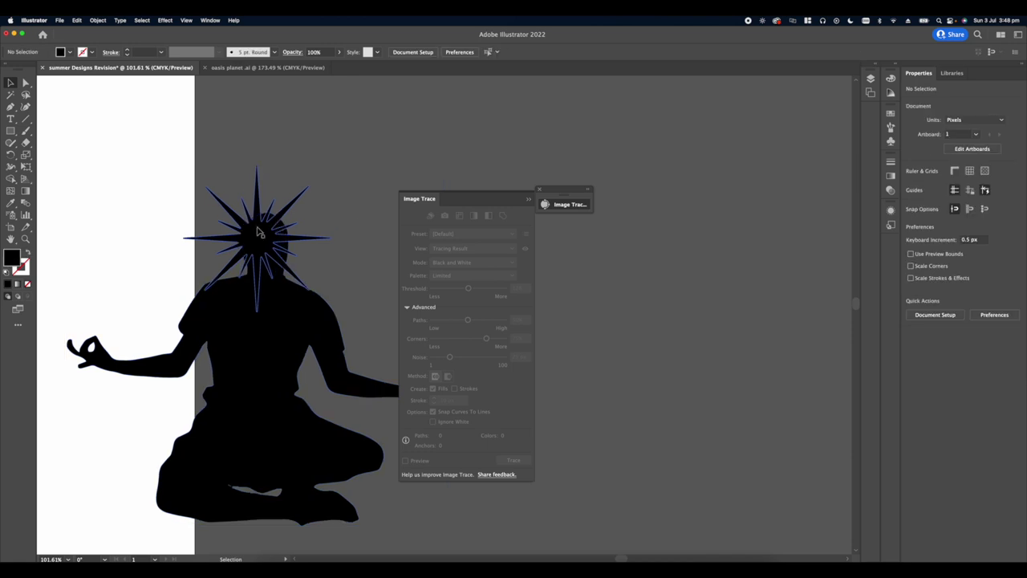
{"action": "left_click_drag", "start_coordinate": [269, 253], "coordinate": [273, 253]}
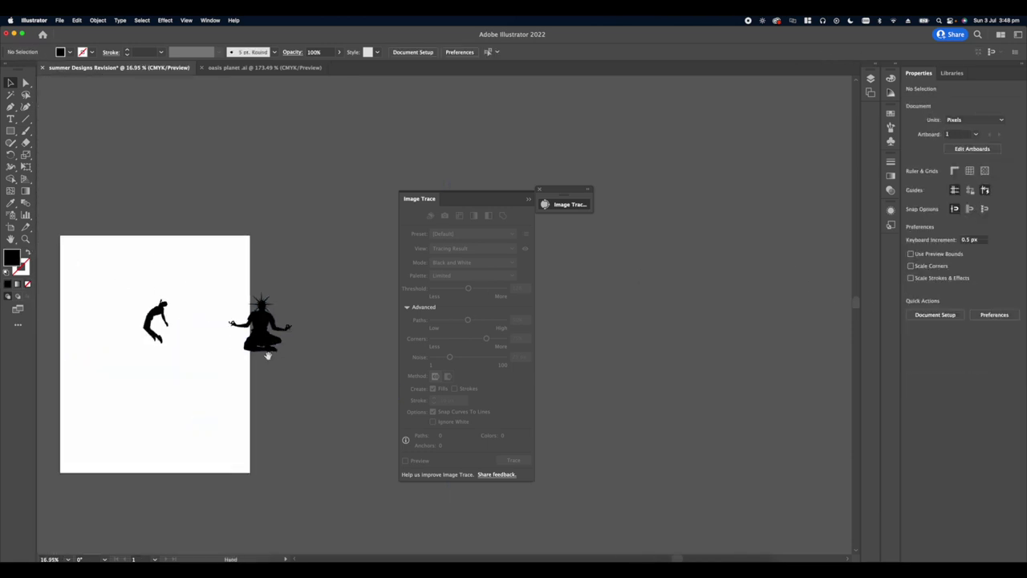
- Move the arched floating figure image off the artboard, and enlarge the crowned silhouette and place it on the artboard
{"action": "left_click_drag", "start_coordinate": [268, 355], "coordinate": [298, 351]}
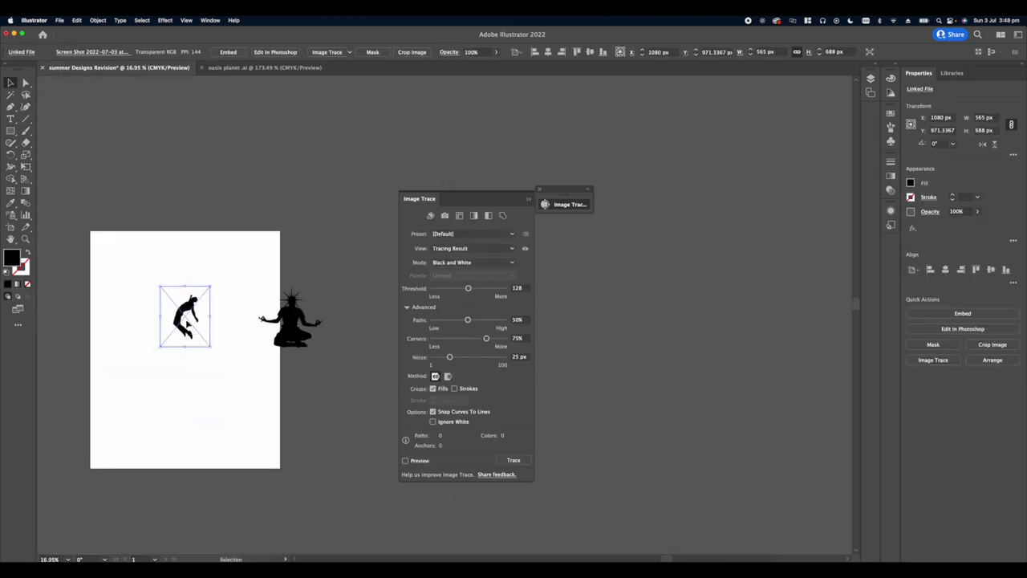
{"action": "left_click_drag", "start_coordinate": [189, 321], "coordinate": [313, 197]}
{"action": "left_click", "coordinate": [329, 353]}
{"action": "left_click_drag", "start_coordinate": [334, 387], "coordinate": [352, 365]}
{"action": "left_click_drag", "start_coordinate": [335, 302], "coordinate": [268, 324]}
{"action": "left_click", "coordinate": [225, 393]}
- Offset the crowned silhouette's path by 30 px and fill the offset shape with orange
{"action": "scroll", "coordinate": [221, 385], "scroll_direction": "down", "scroll_amount": 4}
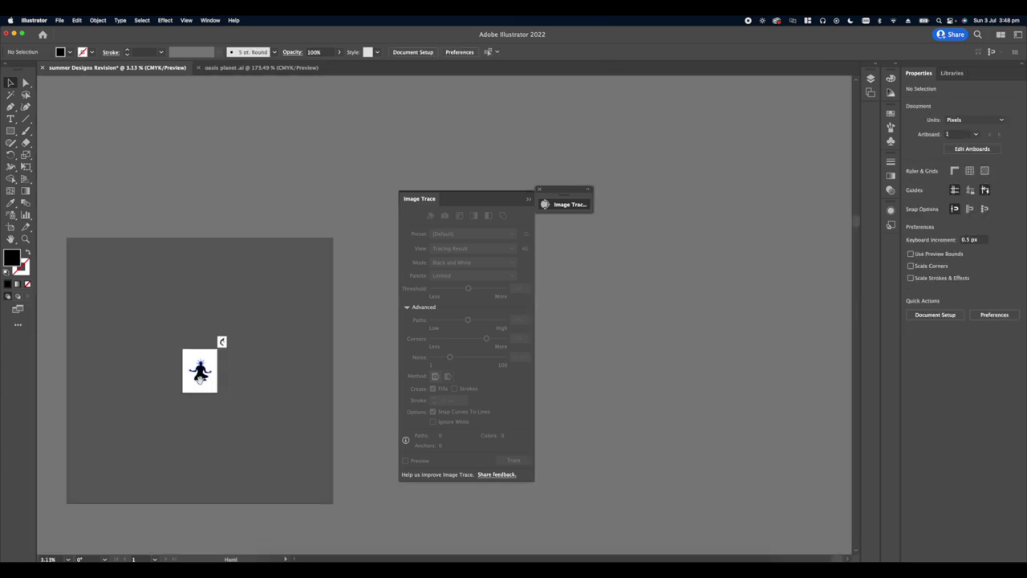
{"action": "left_click", "coordinate": [211, 380]}
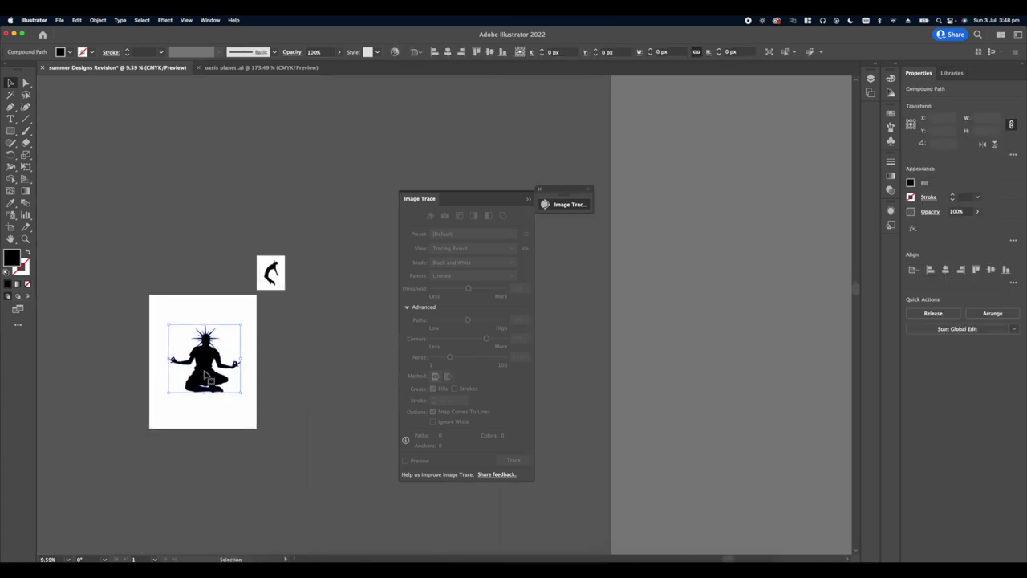
{"action": "scroll", "coordinate": [211, 377], "scroll_direction": "up", "scroll_amount": 4}
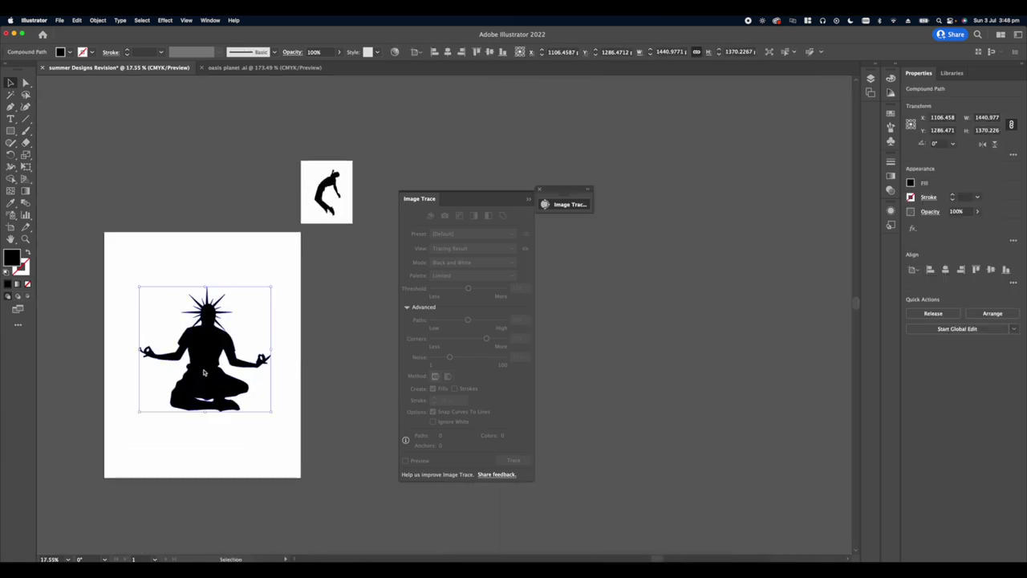
{"action": "left_click", "coordinate": [910, 183]}
{"action": "left_click", "coordinate": [842, 230]}
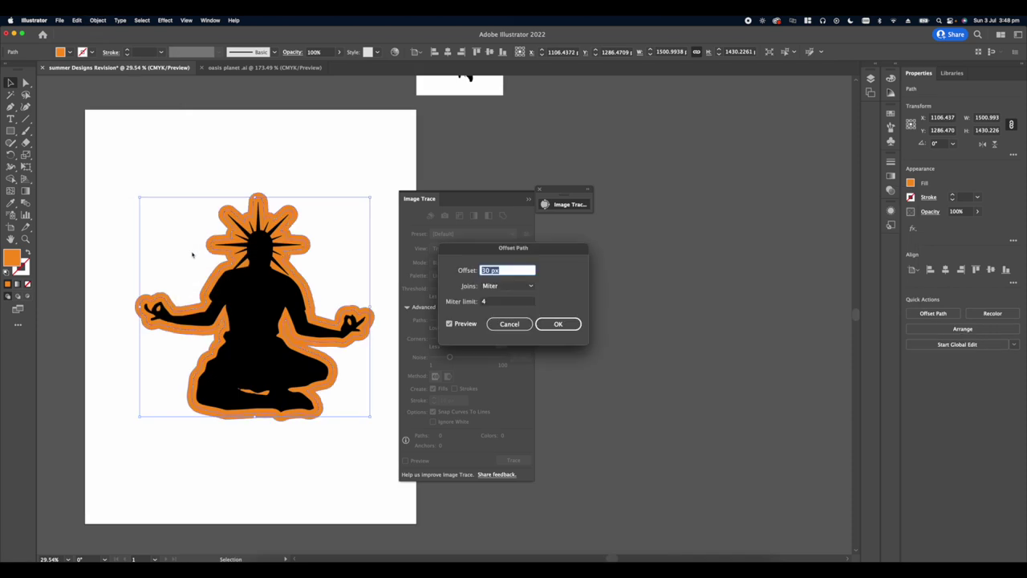
- Add two more 30 px offset outlines around the orange shape
{"action": "left_click", "coordinate": [564, 323]}
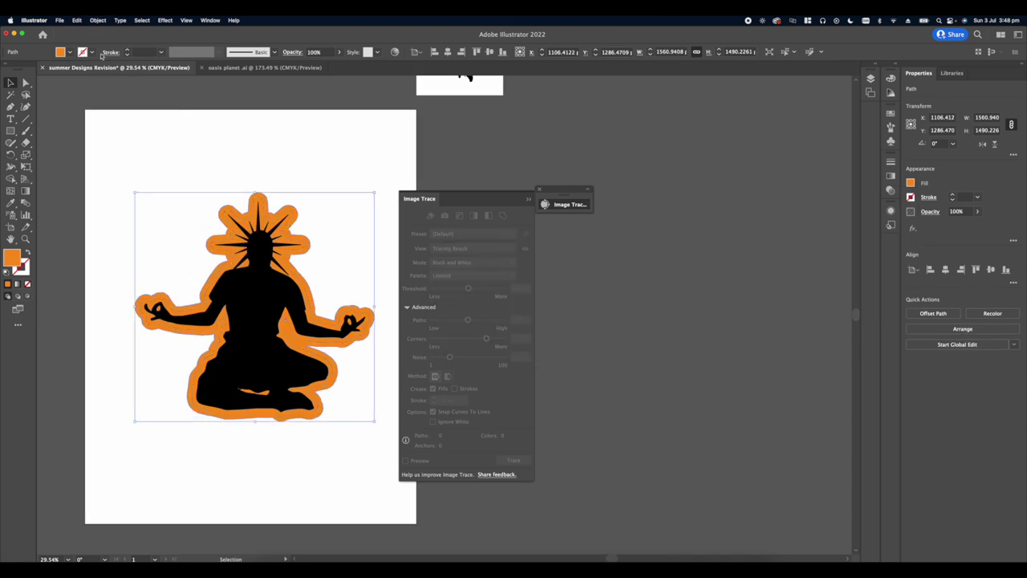
{"action": "left_click", "coordinate": [97, 20]}
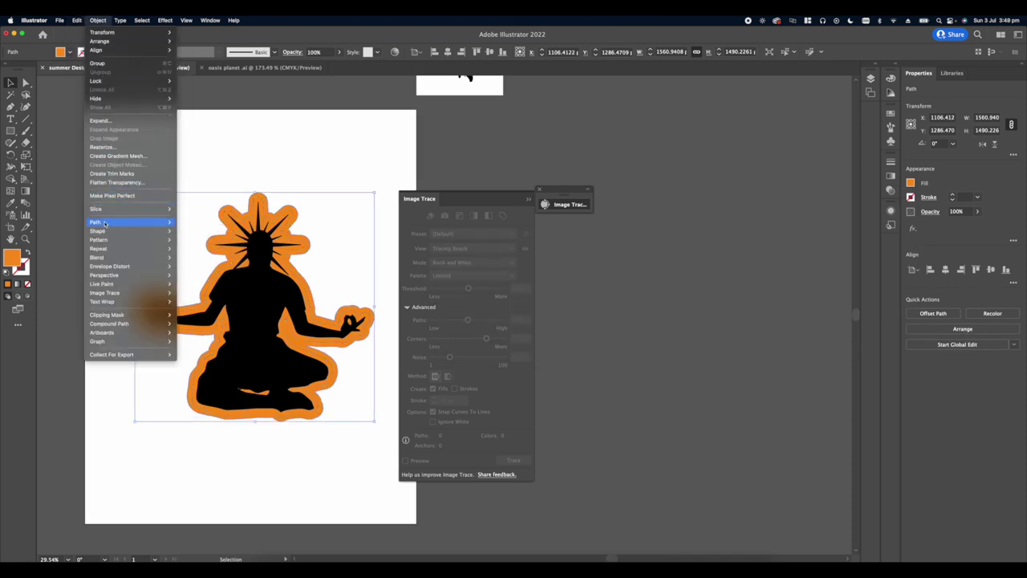
{"action": "mouse_move", "coordinate": [104, 225]}
{"action": "left_click", "coordinate": [203, 254]}
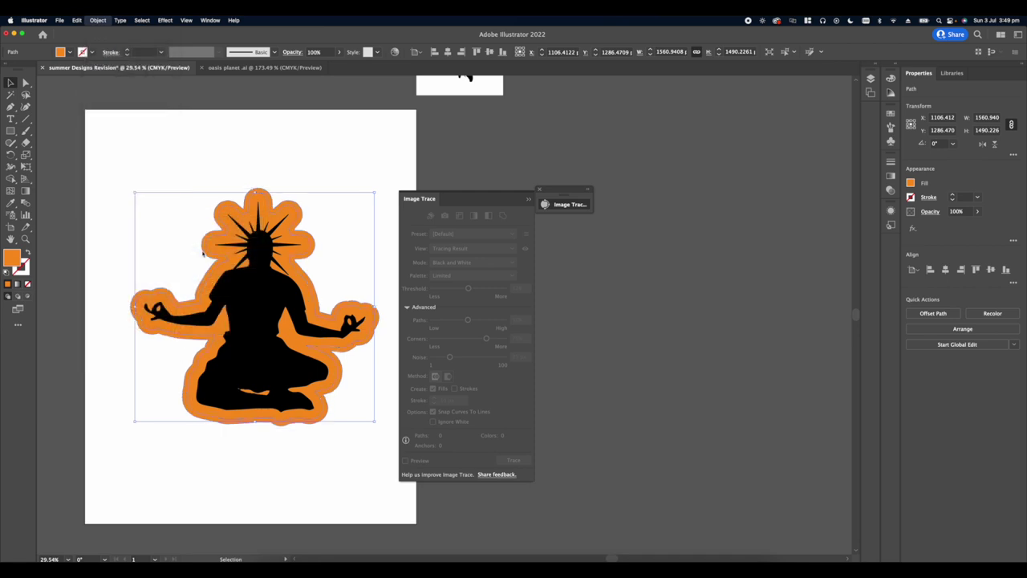
{"action": "key", "text": "Return"}
{"action": "left_click", "coordinate": [321, 260]}
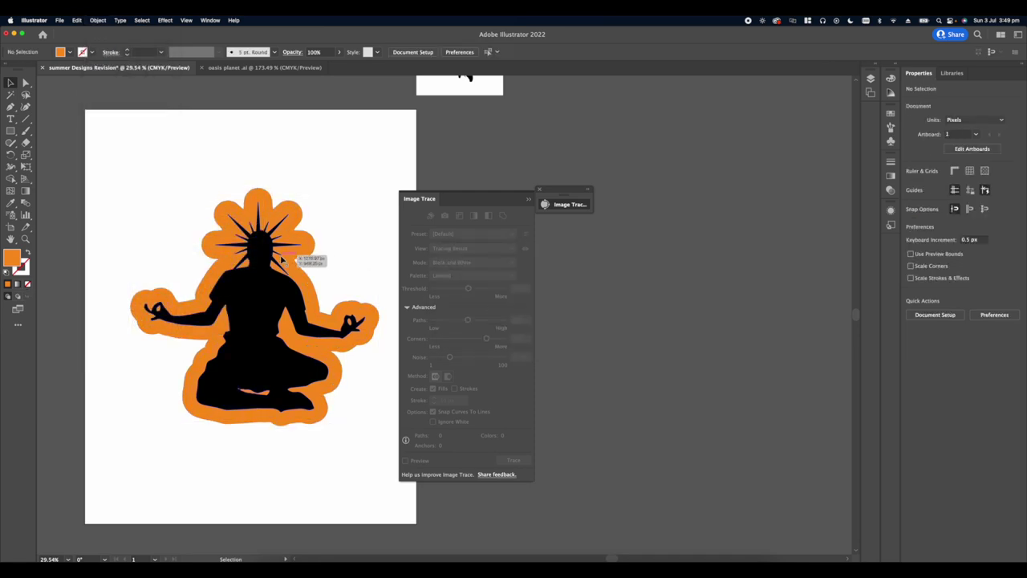
- Directly select the black silhouette and fill it with dark green
{"action": "scroll", "coordinate": [309, 260], "scroll_direction": "up", "scroll_amount": 3}
{"action": "left_click", "coordinate": [25, 82]}
{"action": "left_click", "coordinate": [195, 326]}
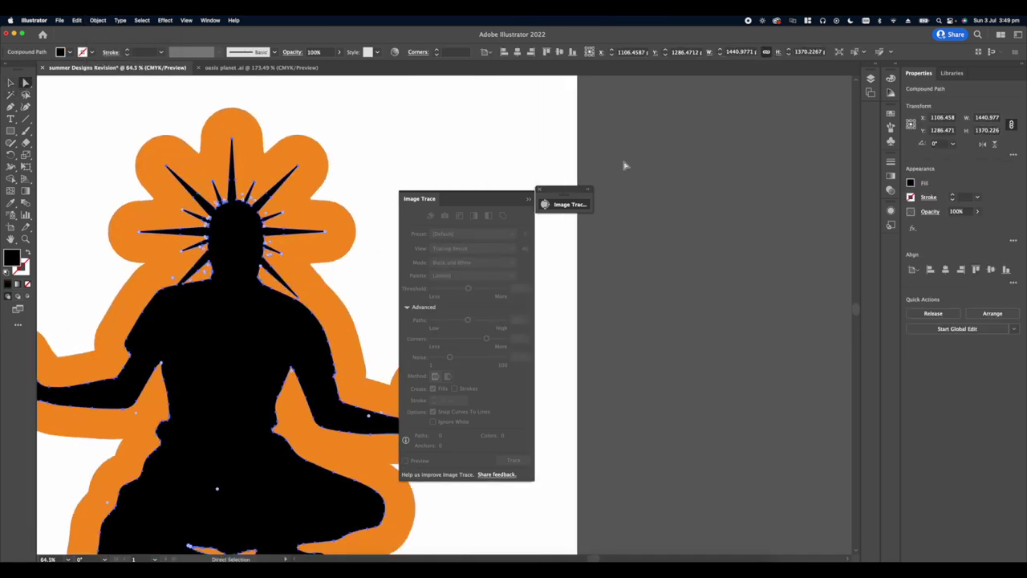
{"action": "left_click", "coordinate": [910, 183]}
{"action": "left_click", "coordinate": [837, 226]}
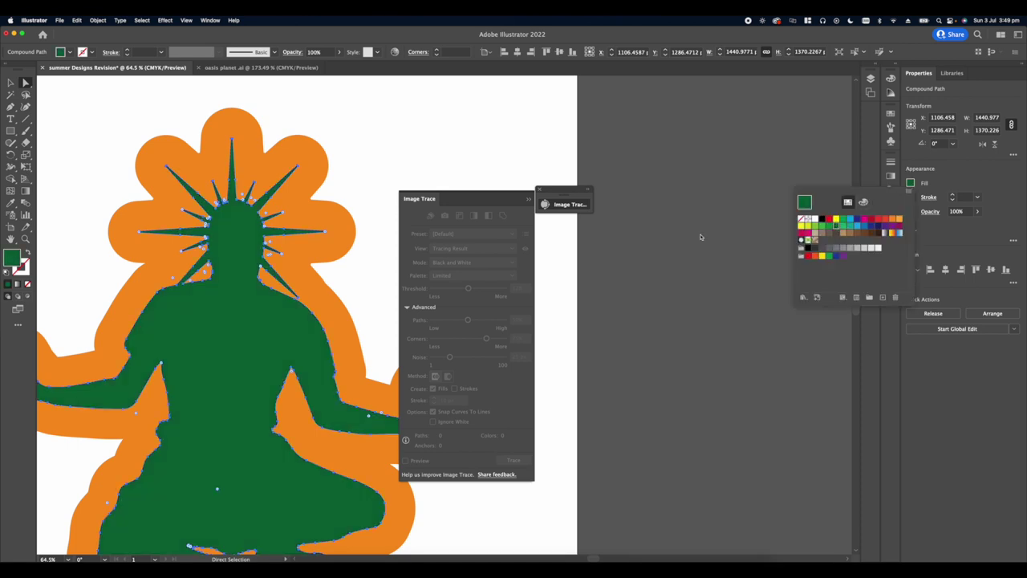
- Fill the innermost offset outline around the green silhouette with red
{"action": "scroll", "coordinate": [265, 250], "scroll_direction": "up", "scroll_amount": 3}
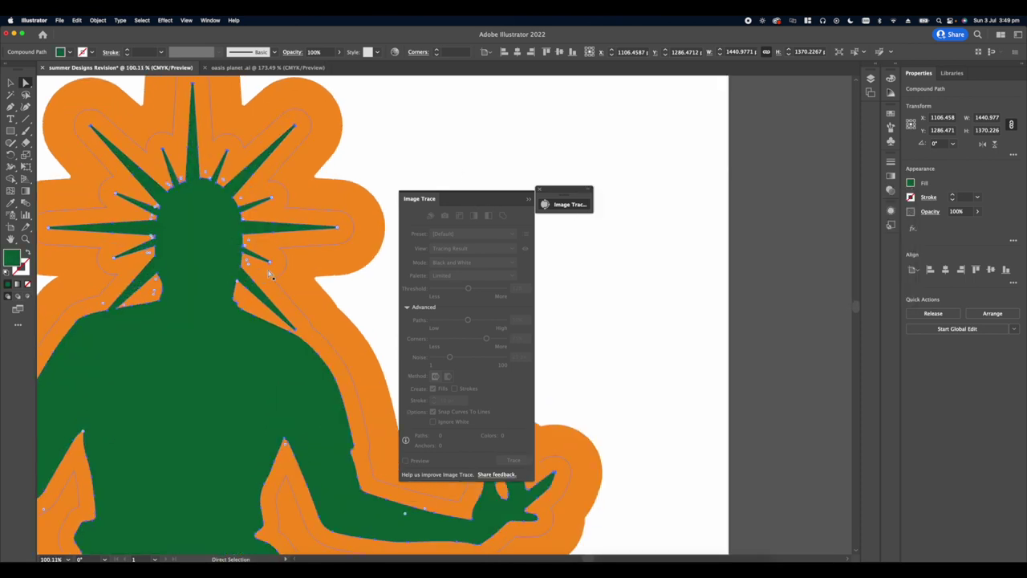
{"action": "left_click", "coordinate": [270, 275]}
{"action": "left_click", "coordinate": [911, 184]}
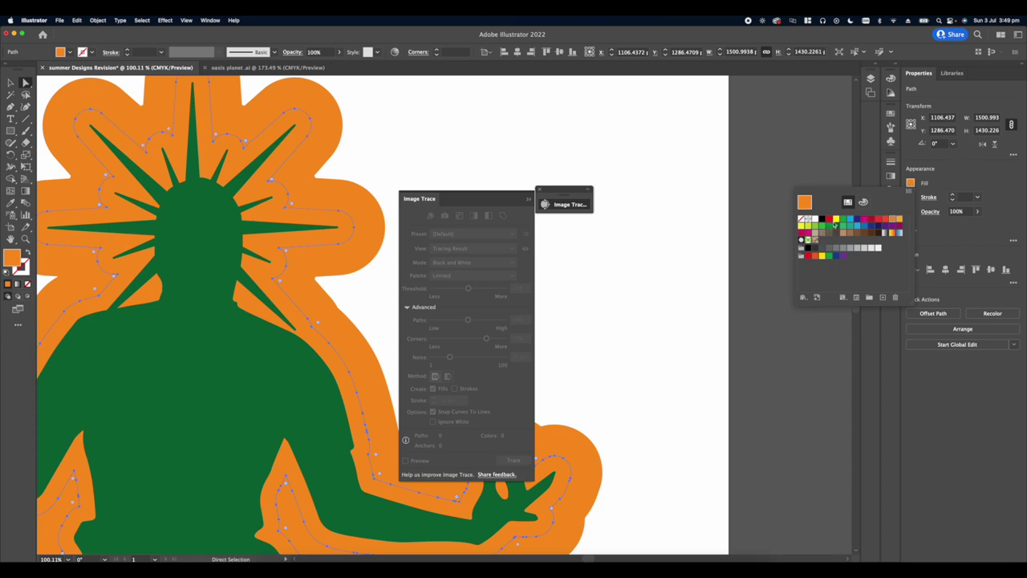
{"action": "left_click", "coordinate": [891, 218]}
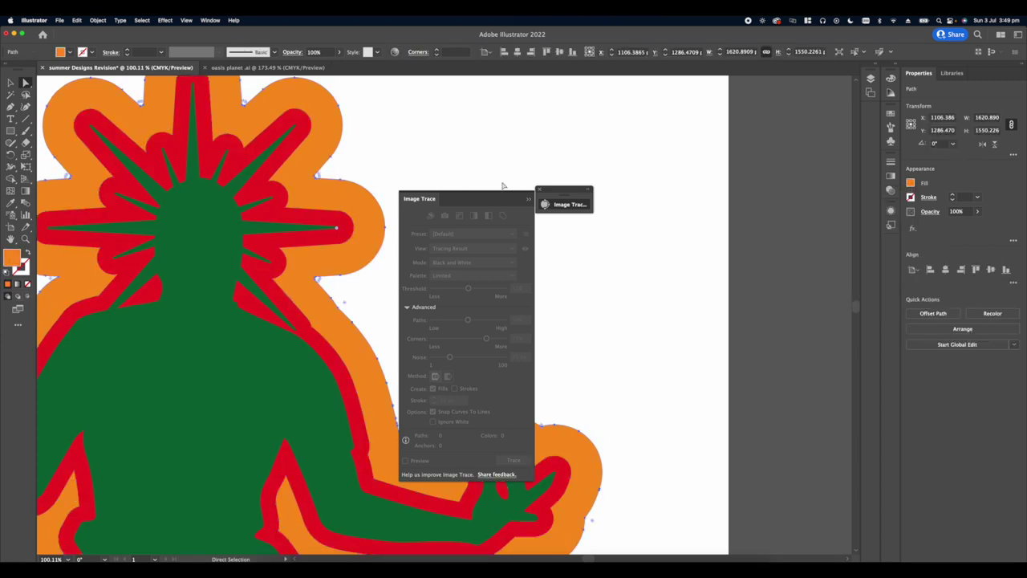
- Fill the outermost offset outline around the figure with light blue
{"action": "left_click", "coordinate": [911, 184]}
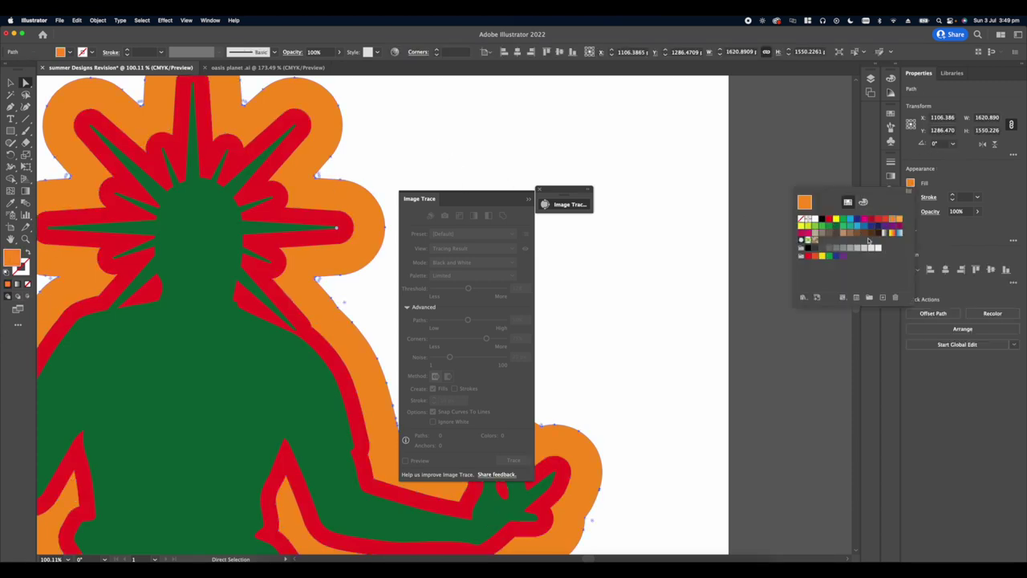
{"action": "left_click", "coordinate": [855, 220]}
{"action": "left_click", "coordinate": [425, 143]}
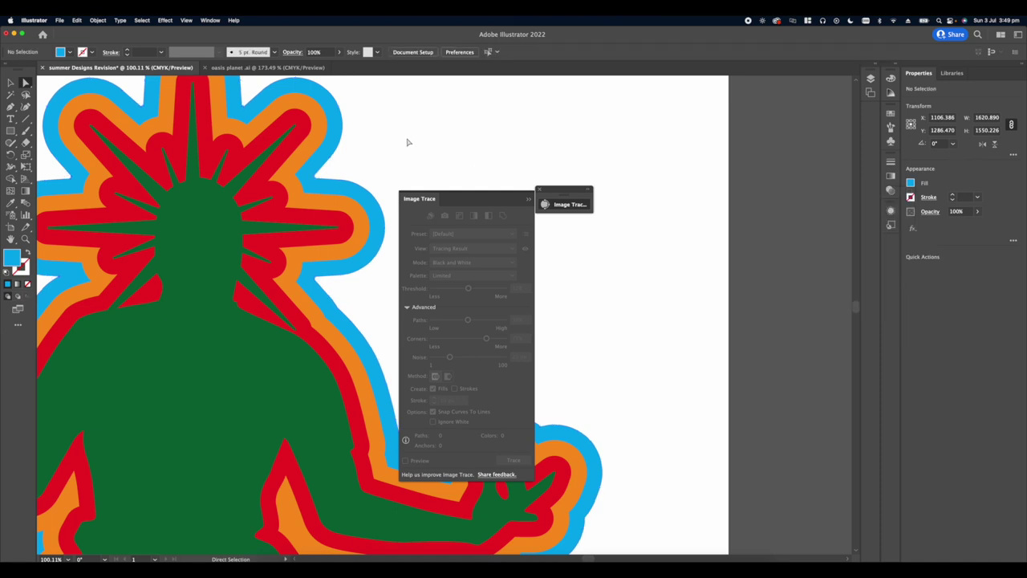
{"action": "scroll", "coordinate": [321, 133], "scroll_direction": "down", "scroll_amount": 8}
{"action": "scroll", "coordinate": [337, 145], "scroll_direction": "up", "scroll_amount": 2}
{"action": "left_click_drag", "start_coordinate": [337, 145], "coordinate": [349, 238]}
{"action": "scroll", "coordinate": [297, 279], "scroll_direction": "up", "scroll_amount": 2}
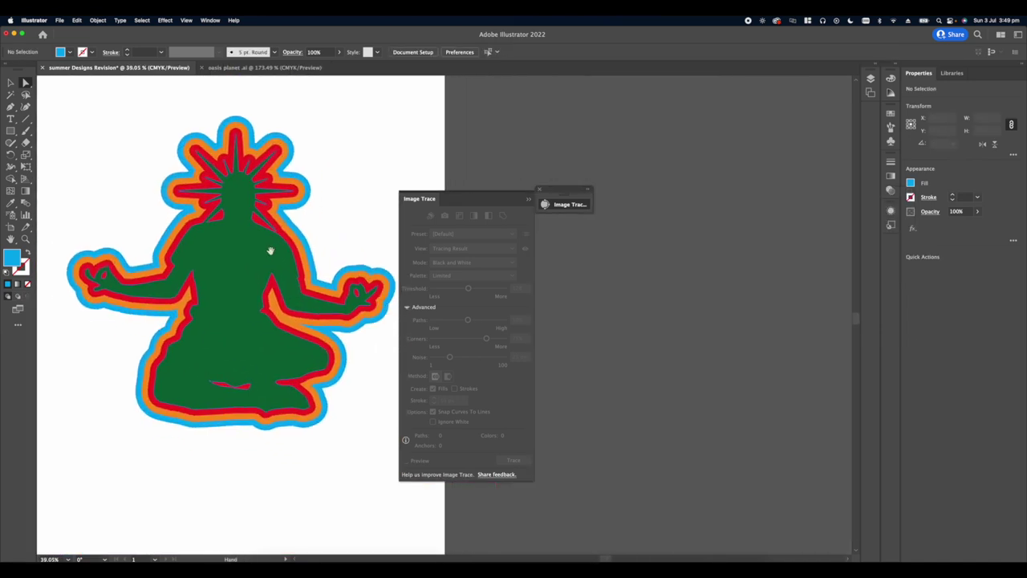
- Switch to Safari and search Google Images for "body heat map"
{"action": "left_click", "coordinate": [390, 564]}
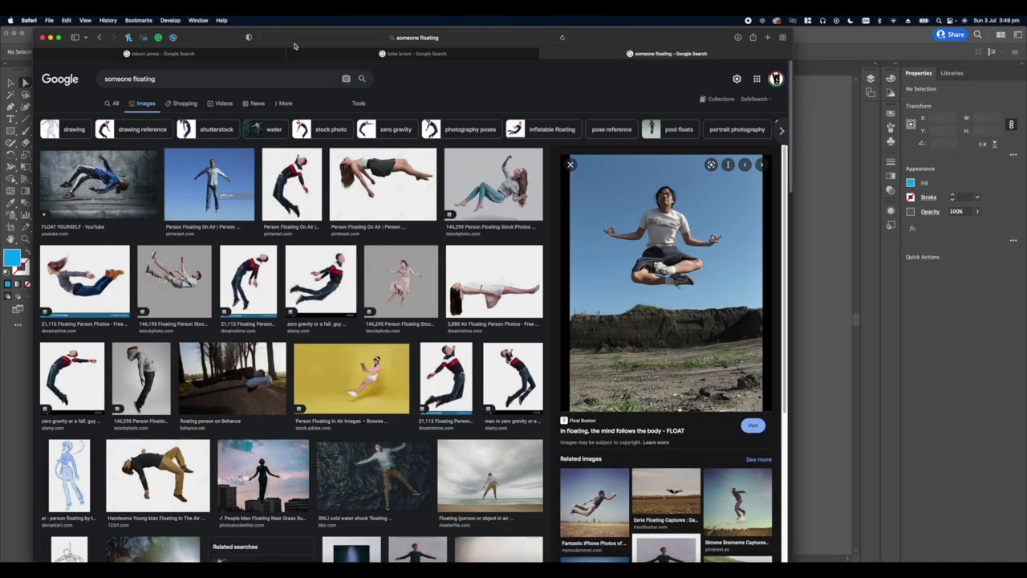
{"action": "triple_click", "coordinate": [126, 78]}
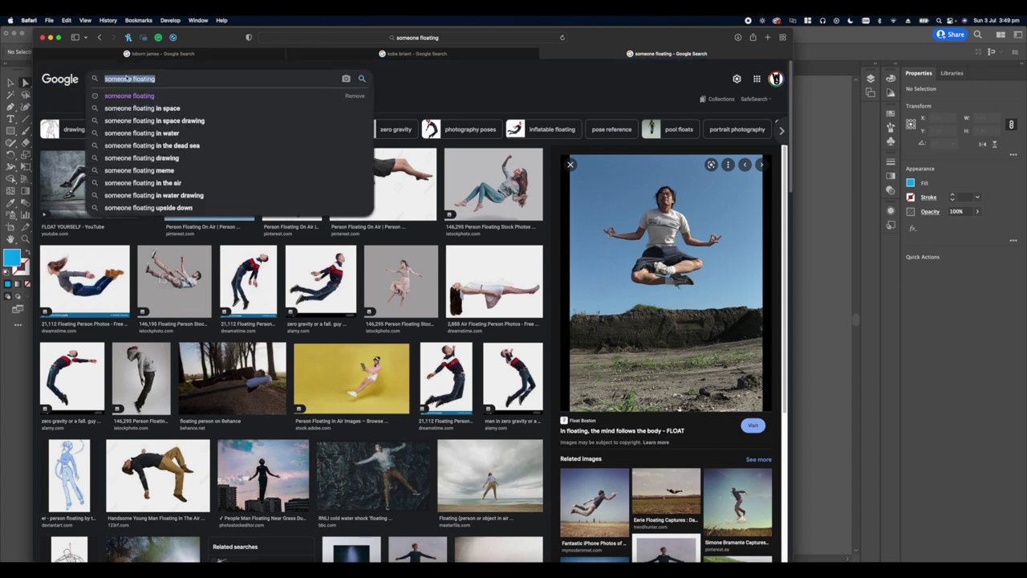
{"action": "type", "text": "body heat map"}
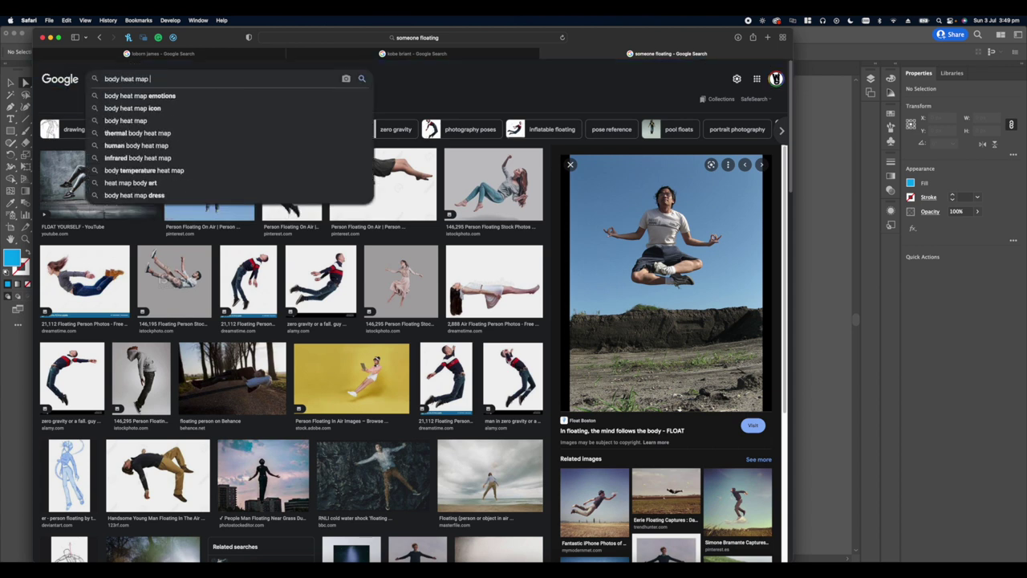
{"action": "key", "text": "Return"}
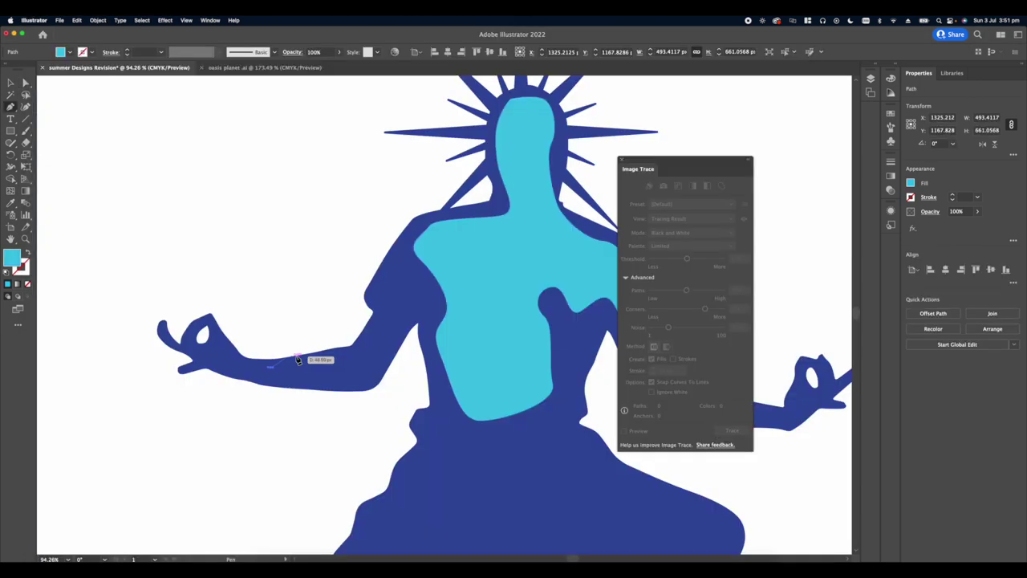
- Draw light blue Pen shapes inside both forearms of the blue silhouette, following the arm contours toward the hands
{"action": "left_click_drag", "start_coordinate": [311, 362], "coordinate": [234, 372]}
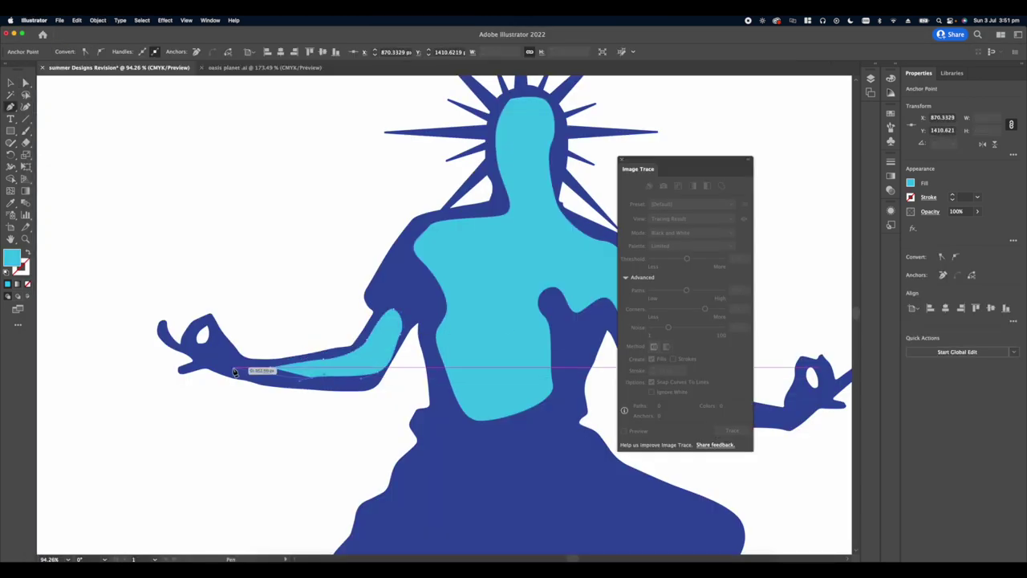
{"action": "scroll", "coordinate": [287, 286], "scroll_direction": "right", "scroll_amount": 10}
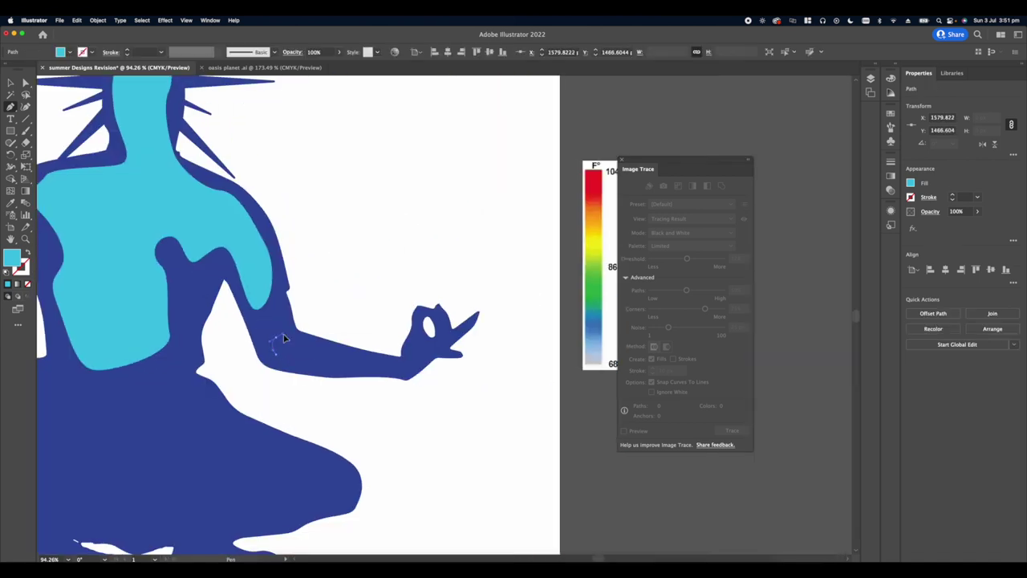
{"action": "left_click", "coordinate": [436, 358]}
{"action": "left_click", "coordinate": [277, 353]}
{"action": "left_click", "coordinate": [418, 361]}
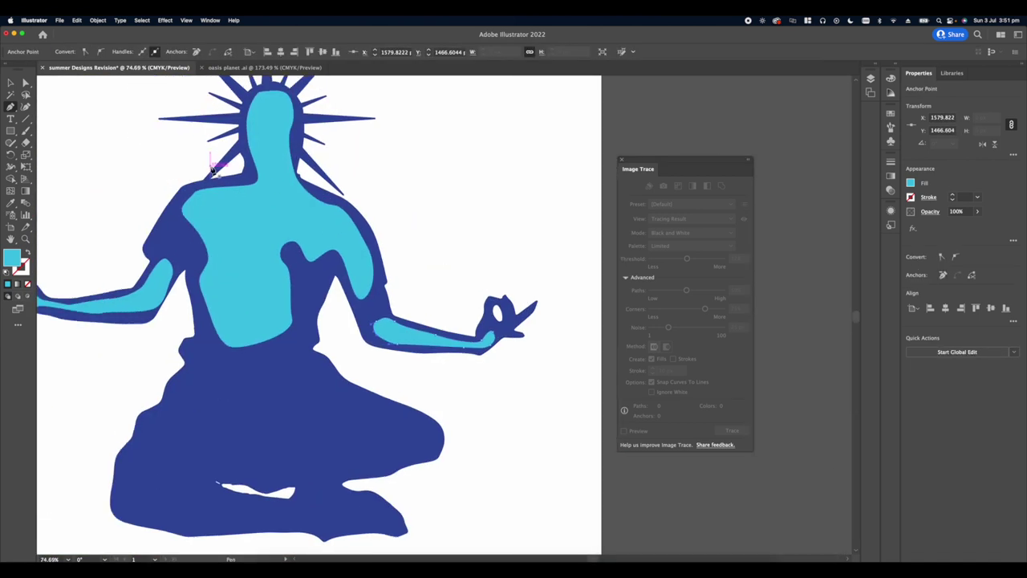
- Draw a closed light blue Pen shape inside the folded left leg, from the hip down to the shin, and deselect it
{"action": "left_click", "coordinate": [26, 83]}
{"action": "left_click", "coordinate": [96, 173]}
{"action": "scroll", "coordinate": [241, 305], "scroll_direction": "down", "scroll_amount": 2}
{"action": "left_click", "coordinate": [11, 107]}
{"action": "left_click", "coordinate": [204, 341]}
{"action": "left_click", "coordinate": [192, 374]}
{"action": "left_click", "coordinate": [168, 386]}
{"action": "mouse_move", "coordinate": [153, 457]}
{"action": "left_mouse_down"}
{"action": "mouse_move", "coordinate": [169, 466]}
{"action": "mouse_move", "coordinate": [227, 392]}
{"action": "left_mouse_up"}
{"action": "left_click", "coordinate": [230, 468]}
{"action": "left_click_drag", "start_coordinate": [215, 358], "coordinate": [238, 329]}
{"action": "left_click", "coordinate": [204, 341]}
{"action": "scroll", "coordinate": [319, 335], "scroll_direction": "down", "scroll_amount": 2}
{"action": "key", "text": "a"}
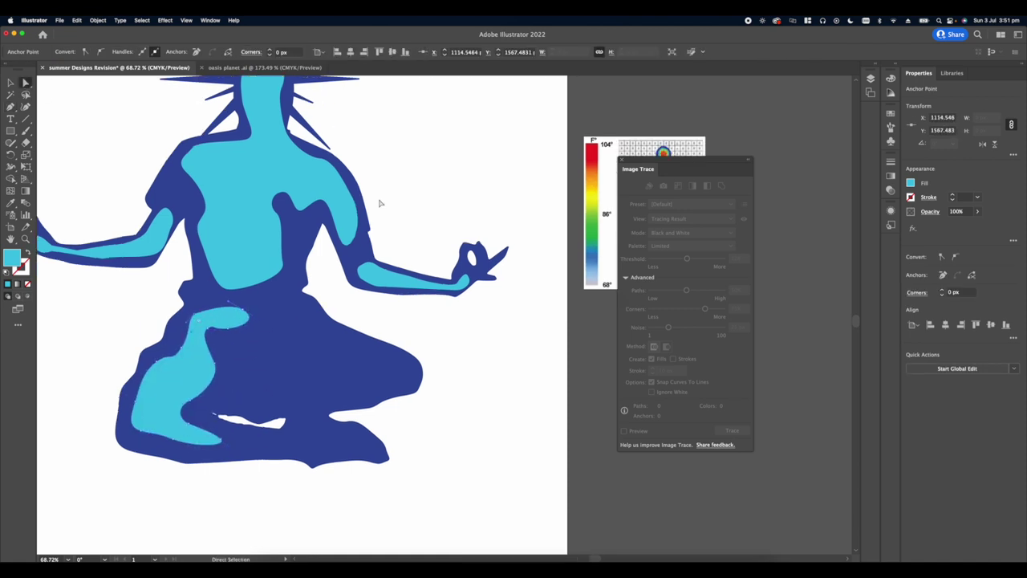
{"action": "left_click", "coordinate": [380, 203]}
- Draw a closed, curving light blue Pen shape inside the folded right leg, with a lobe rising toward the hip, and deselect it
{"action": "key", "text": "p"}
{"action": "left_click", "coordinate": [306, 329]}
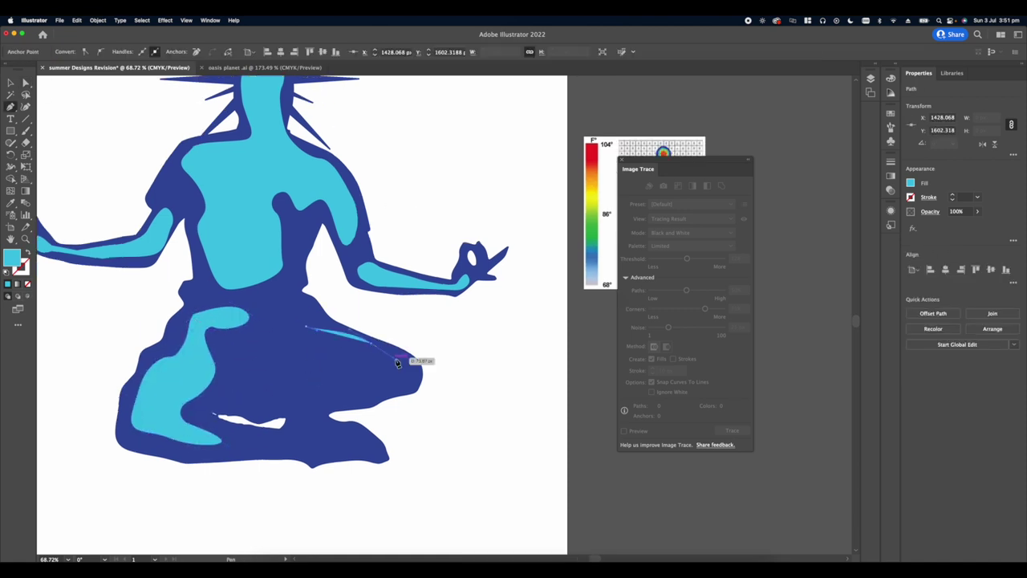
{"action": "left_click_drag", "start_coordinate": [403, 369], "coordinate": [393, 381]}
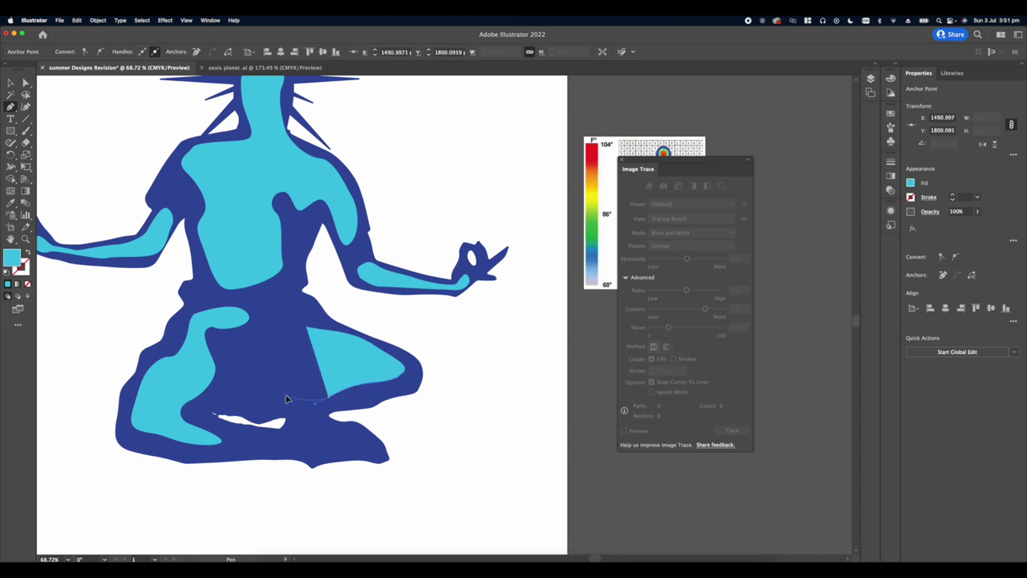
{"action": "left_click_drag", "start_coordinate": [287, 396], "coordinate": [279, 322]}
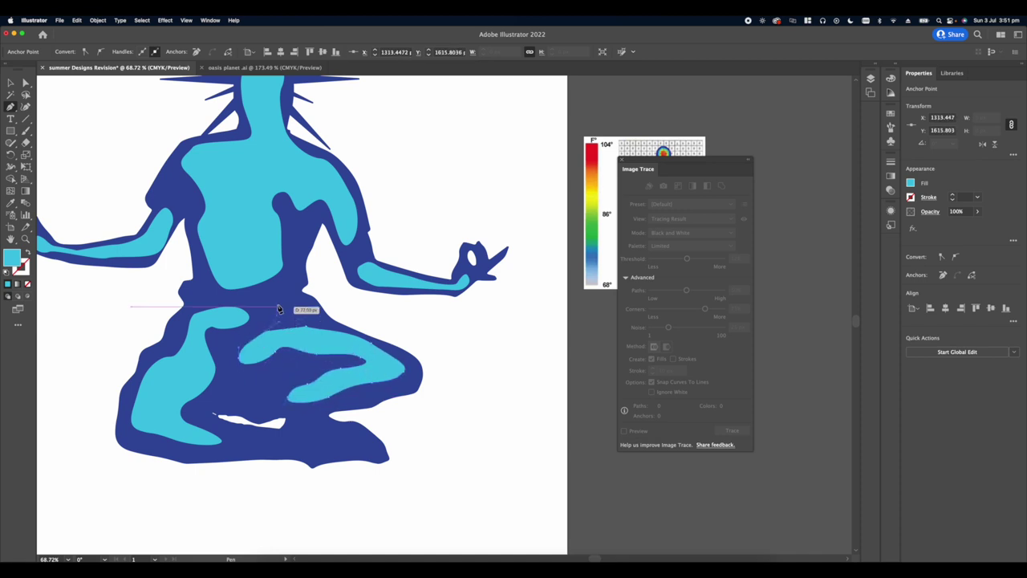
{"action": "left_click", "coordinate": [278, 307]}
{"action": "scroll", "coordinate": [338, 360], "scroll_direction": "right", "scroll_amount": 3}
{"action": "scroll", "coordinate": [338, 359], "scroll_direction": "down", "scroll_amount": 1}
{"action": "scroll", "coordinate": [313, 315], "scroll_direction": "down", "scroll_amount": 4}
{"action": "scroll", "coordinate": [313, 314], "scroll_direction": "up", "scroll_amount": 2}
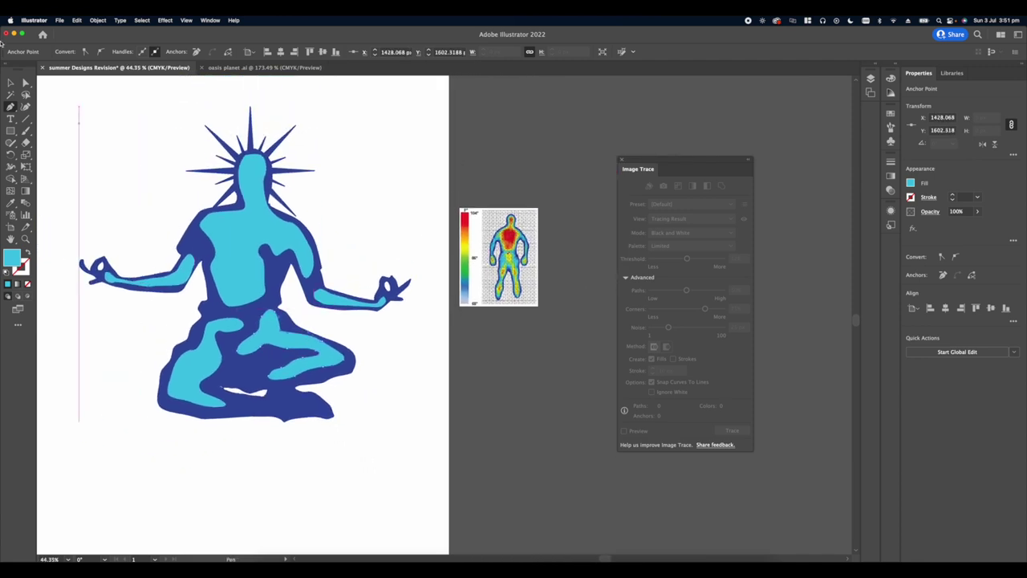
{"action": "left_click", "coordinate": [26, 83]}
{"action": "left_click", "coordinate": [368, 204]}
- Round the corner point at the top of the head on the light blue body shape
{"action": "scroll", "coordinate": [259, 156], "scroll_direction": "up", "scroll_amount": 8}
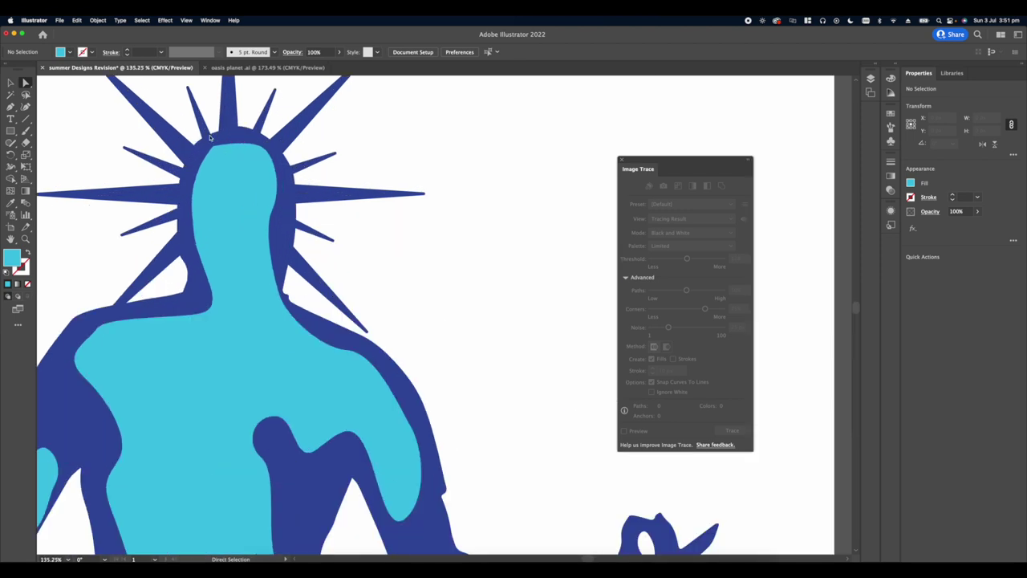
{"action": "left_click", "coordinate": [213, 150]}
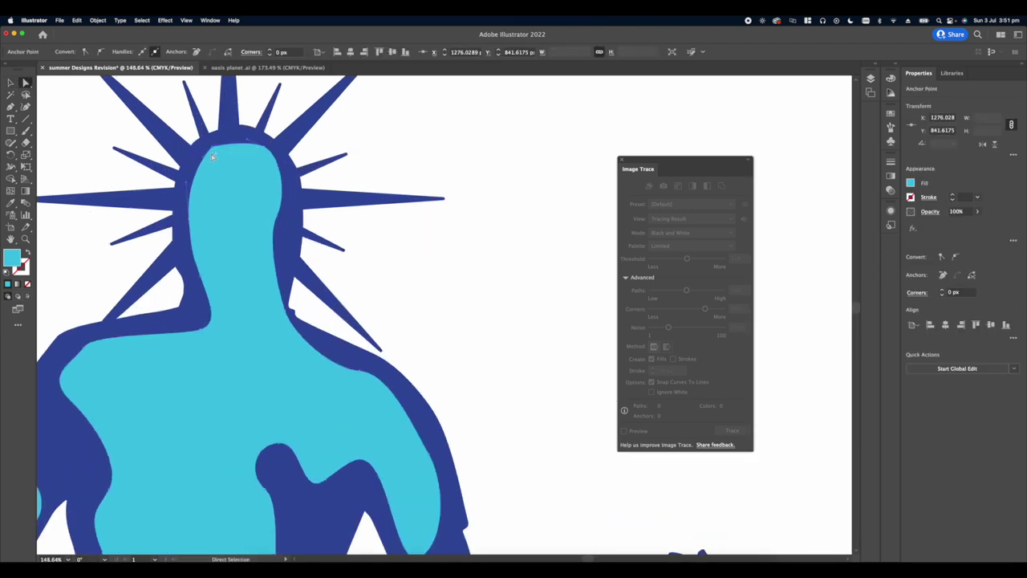
{"action": "left_click_drag", "start_coordinate": [226, 170], "coordinate": [255, 216]}
{"action": "left_click", "coordinate": [372, 232]}
{"action": "scroll", "coordinate": [371, 231], "scroll_direction": "down", "scroll_amount": 8}
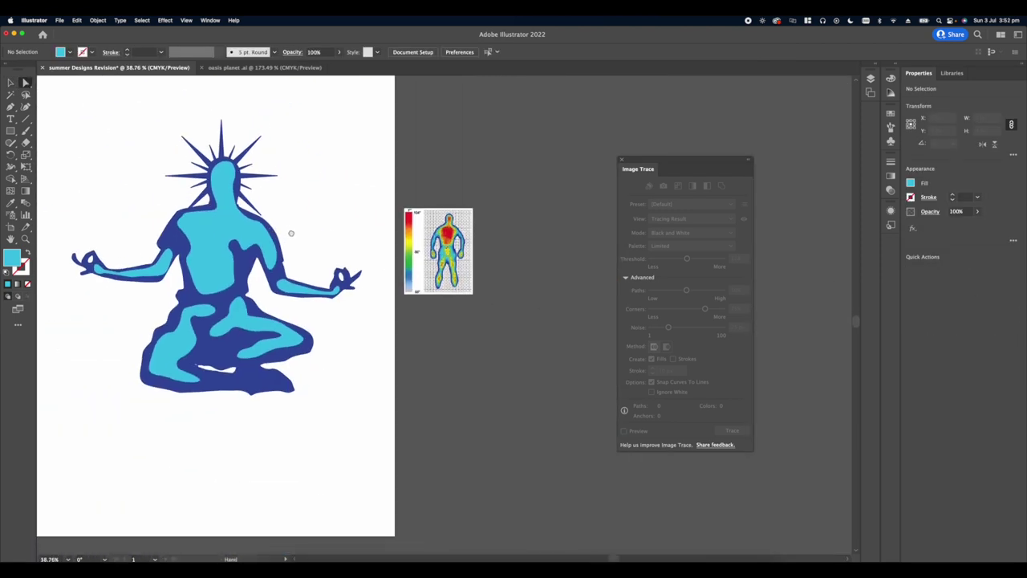
- Start an inner Pen contour within the light blue body shape, tracing the left shoulder, torso sides, waist and underside of the right upper arm
{"action": "scroll", "coordinate": [302, 232], "scroll_direction": "up", "scroll_amount": 3}
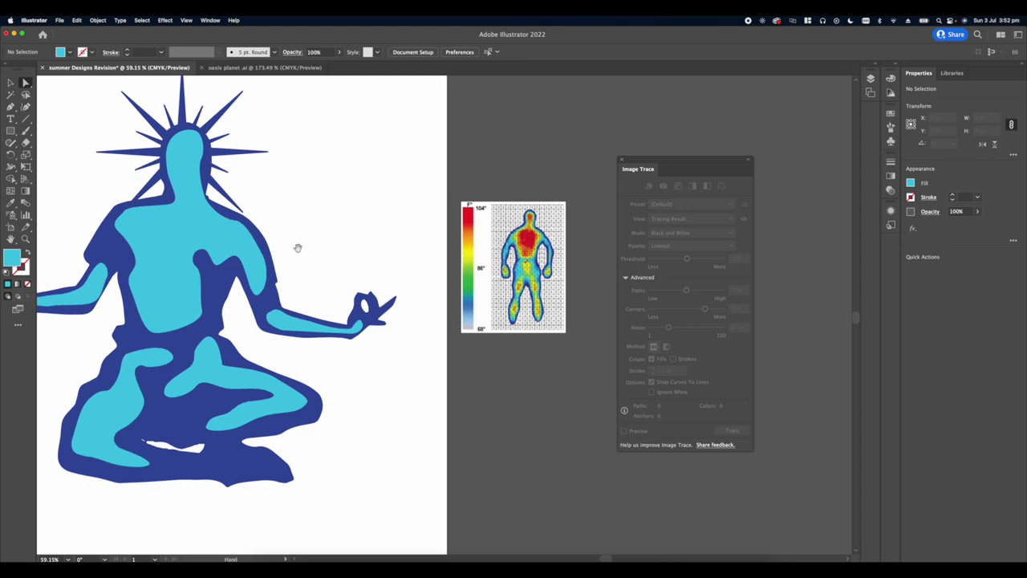
{"action": "scroll", "coordinate": [297, 248], "scroll_direction": "up", "scroll_amount": 4}
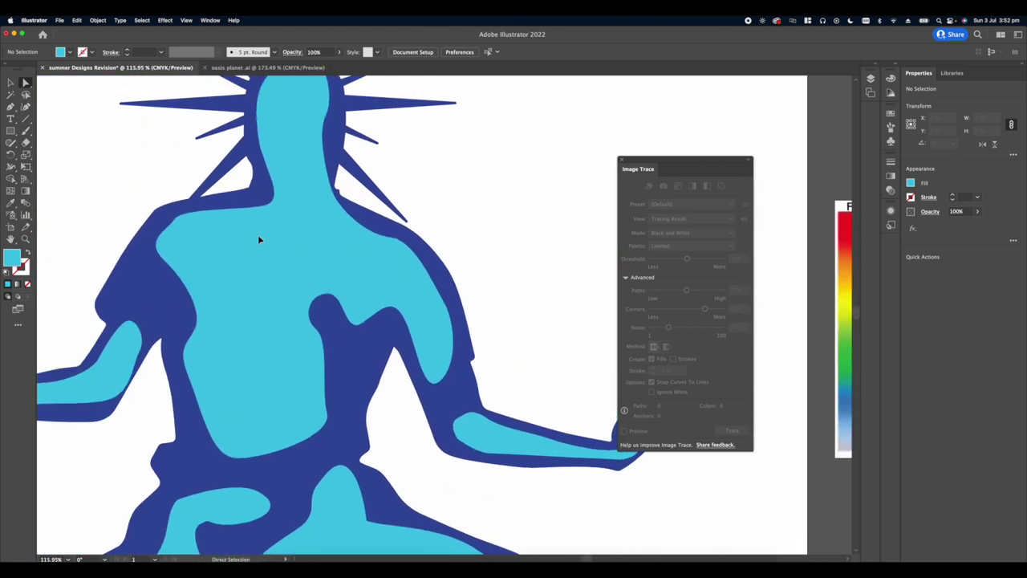
{"action": "left_click", "coordinate": [258, 238]}
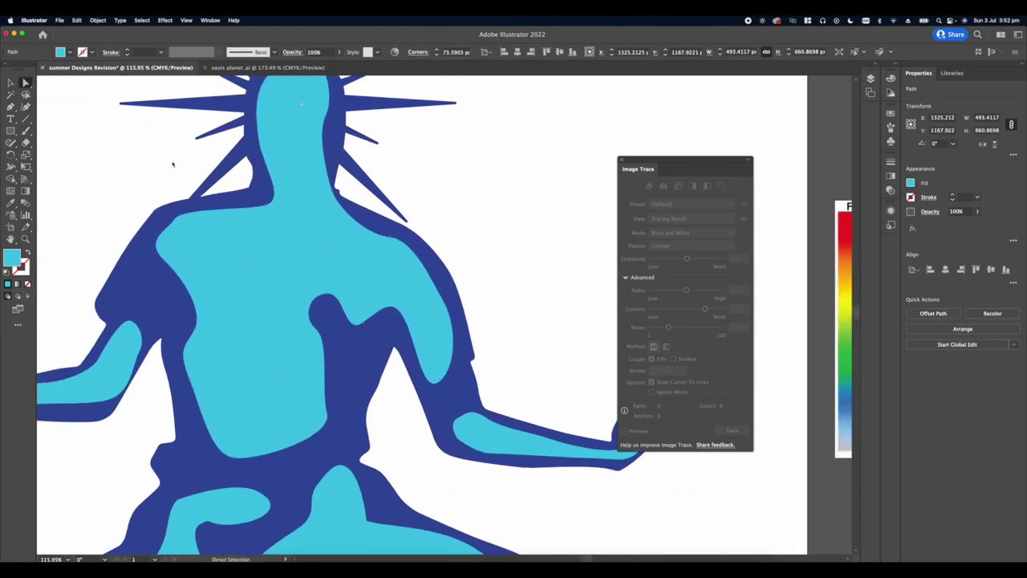
{"action": "key", "text": "p"}
{"action": "scroll", "coordinate": [256, 329], "scroll_direction": "up", "scroll_amount": 1}
{"action": "scroll", "coordinate": [255, 329], "scroll_direction": "left", "scroll_amount": 1}
{"action": "left_click", "coordinate": [178, 255]}
{"action": "left_click_drag", "start_coordinate": [199, 273], "coordinate": [210, 282]}
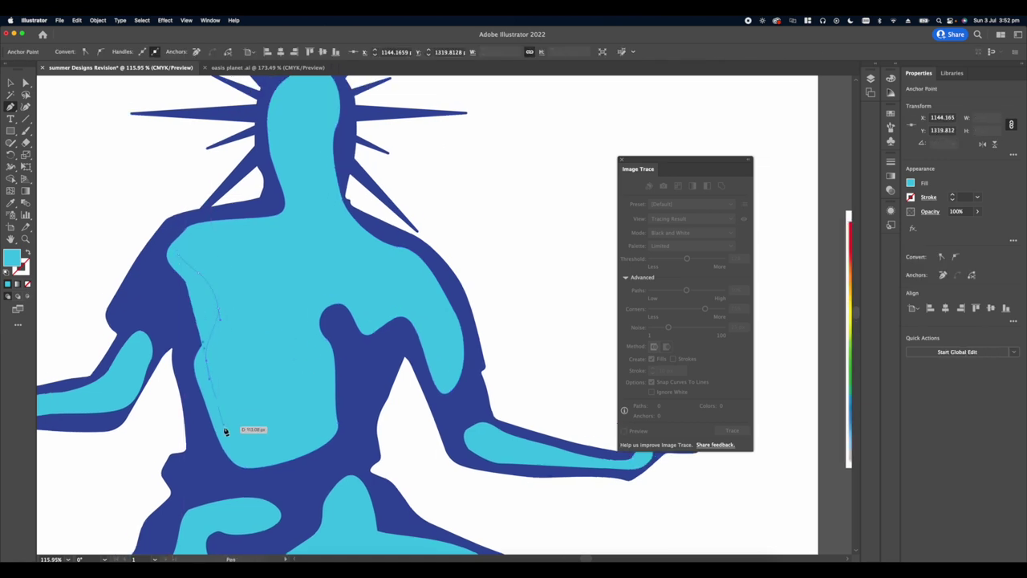
{"action": "left_click_drag", "start_coordinate": [227, 435], "coordinate": [238, 451]}
{"action": "left_click_drag", "start_coordinate": [299, 454], "coordinate": [317, 443]}
{"action": "left_click_drag", "start_coordinate": [314, 345], "coordinate": [303, 334]}
{"action": "left_click_drag", "start_coordinate": [310, 296], "coordinate": [311, 291]}
{"action": "left_click_drag", "start_coordinate": [433, 336], "coordinate": [437, 347]}
{"action": "left_click_drag", "start_coordinate": [443, 378], "coordinate": [453, 378]}
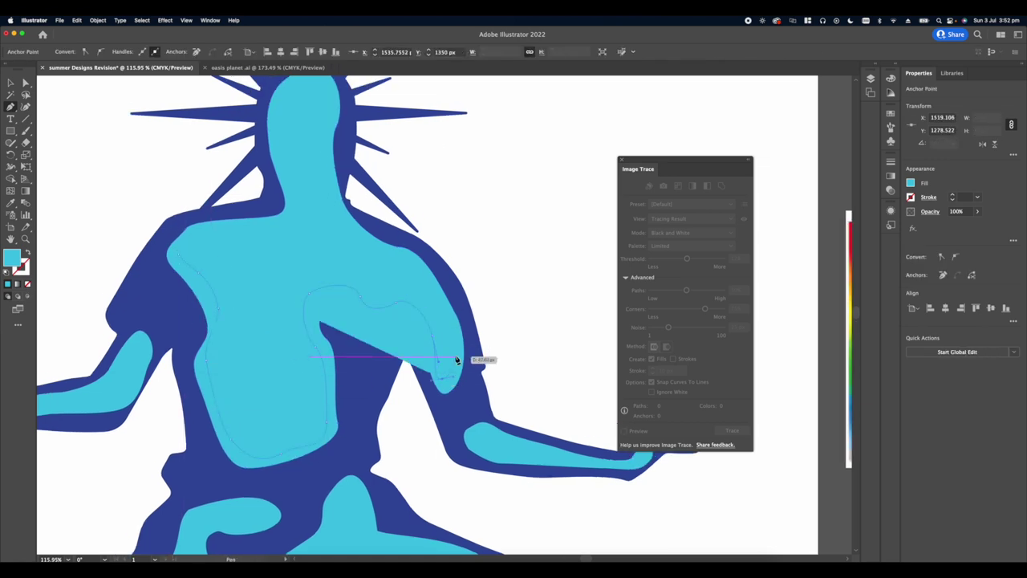
- Continue the inner contour over the right shoulder, neck and head, redrawing the head curve, and bring it back down to the left shoulder
{"action": "left_click_drag", "start_coordinate": [455, 341], "coordinate": [454, 325]}
{"action": "left_click_drag", "start_coordinate": [413, 267], "coordinate": [390, 259]}
{"action": "left_click_drag", "start_coordinate": [338, 230], "coordinate": [334, 216]}
{"action": "left_click_drag", "start_coordinate": [337, 180], "coordinate": [338, 165]}
{"action": "left_click_drag", "start_coordinate": [322, 151], "coordinate": [302, 152]}
{"action": "left_click_drag", "start_coordinate": [297, 177], "coordinate": [304, 199]}
{"action": "key", "text": "super+z"}
{"action": "key", "text": "super+z"}
{"action": "left_click_drag", "start_coordinate": [346, 126], "coordinate": [296, 127]}
{"action": "left_click_drag", "start_coordinate": [295, 148], "coordinate": [299, 186]}
{"action": "left_click_drag", "start_coordinate": [310, 254], "coordinate": [300, 269]}
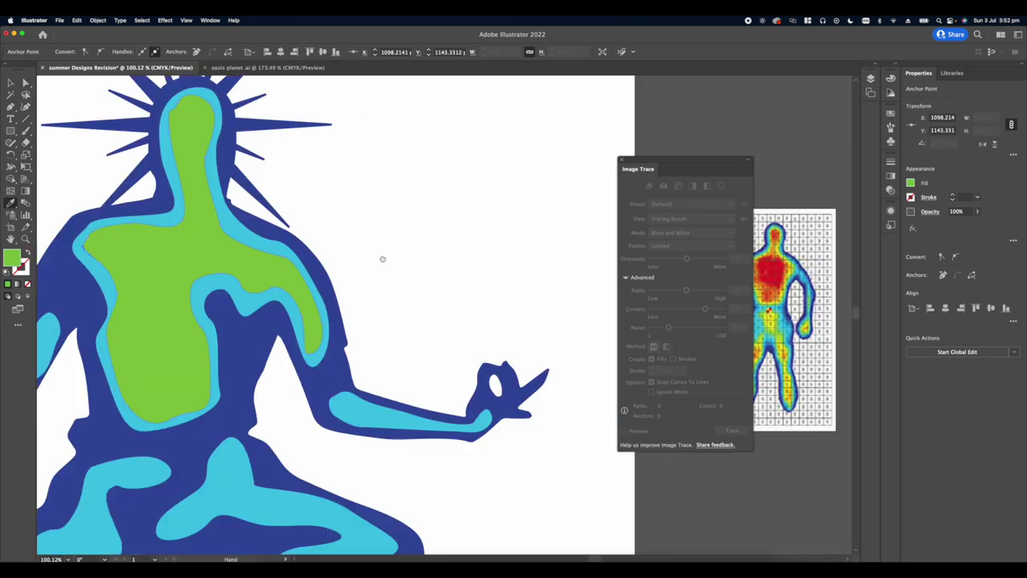
- Draw a closed light green Pen shape inside the light blue area of the left thigh, tapering upward toward the hip
{"action": "scroll", "coordinate": [383, 259], "scroll_direction": "down", "scroll_amount": 8}
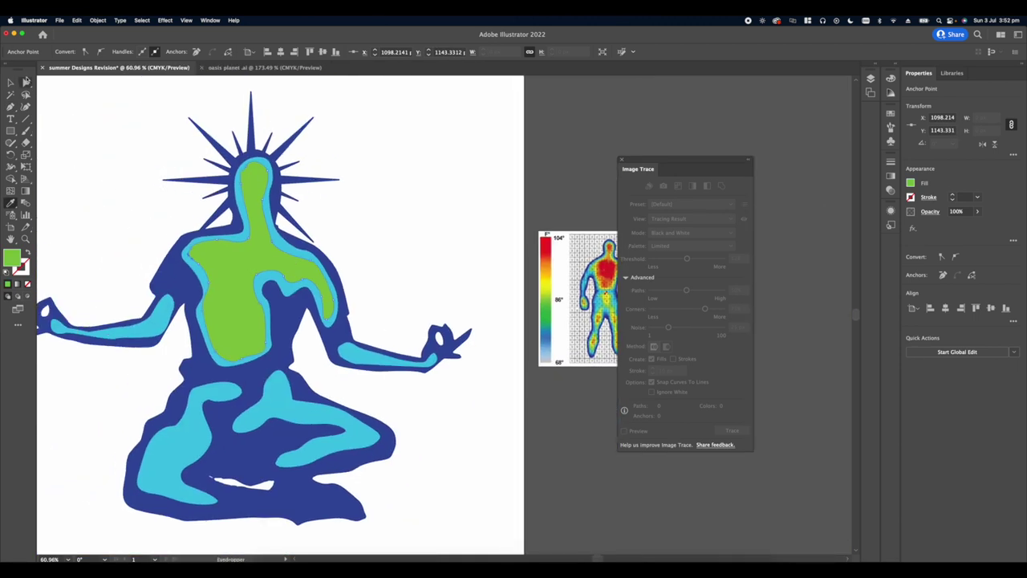
{"action": "key", "text": "super+shift+a"}
{"action": "scroll", "coordinate": [370, 312], "scroll_direction": "up", "scroll_amount": 6}
{"action": "key", "text": "p"}
{"action": "left_click_drag", "start_coordinate": [270, 335], "coordinate": [265, 342]}
{"action": "left_click_drag", "start_coordinate": [259, 360], "coordinate": [253, 382]}
{"action": "left_click", "coordinate": [253, 383]}
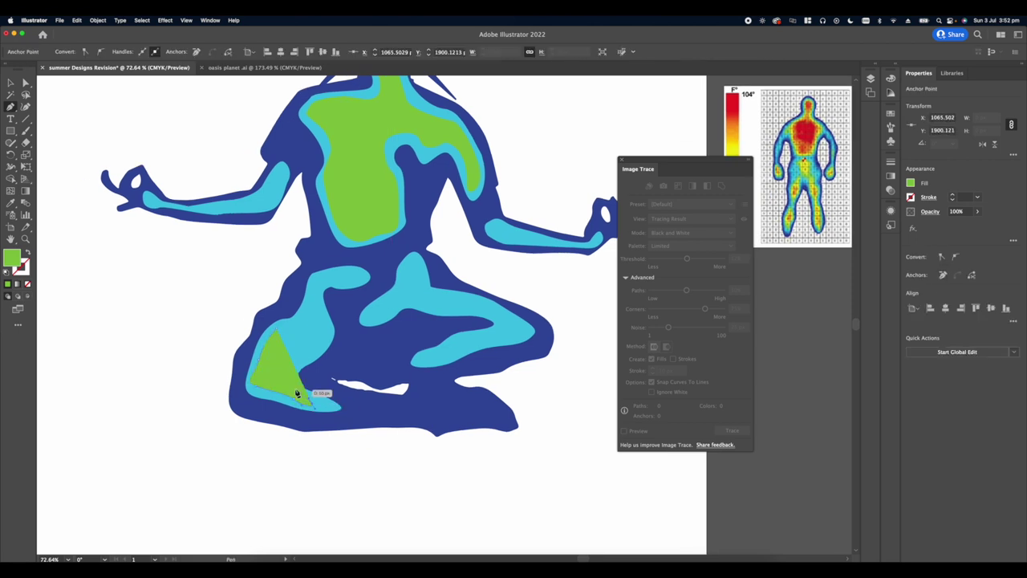
{"action": "scroll", "coordinate": [278, 335], "scroll_direction": "up", "scroll_amount": 5}
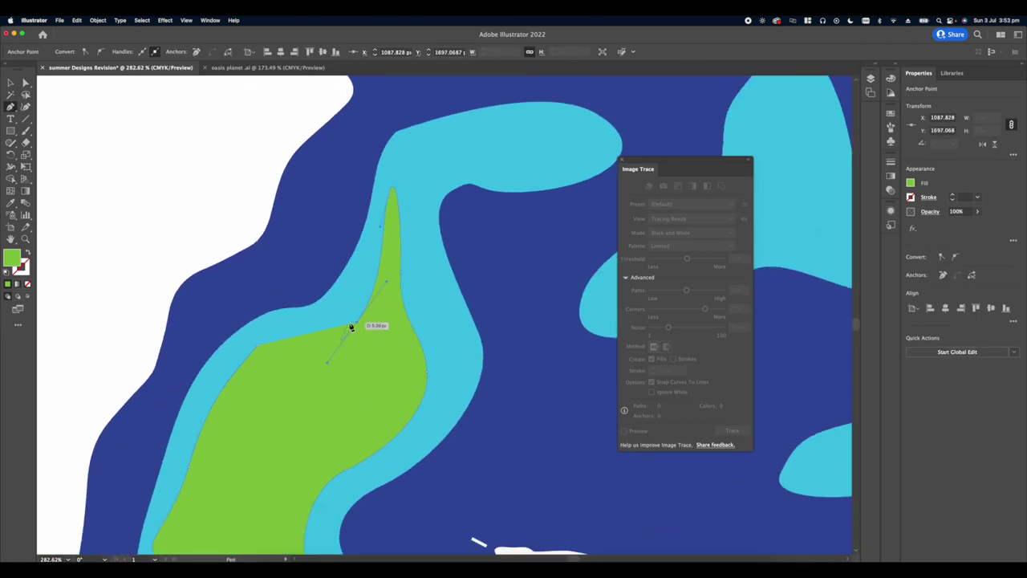
{"action": "left_click", "coordinate": [258, 346]}
- Draw a small closed light green shape inside the rounded light blue lobe at the left hip
{"action": "scroll", "coordinate": [349, 224], "scroll_direction": "up", "scroll_amount": 3}
{"action": "scroll", "coordinate": [349, 224], "scroll_direction": "right", "scroll_amount": 3}
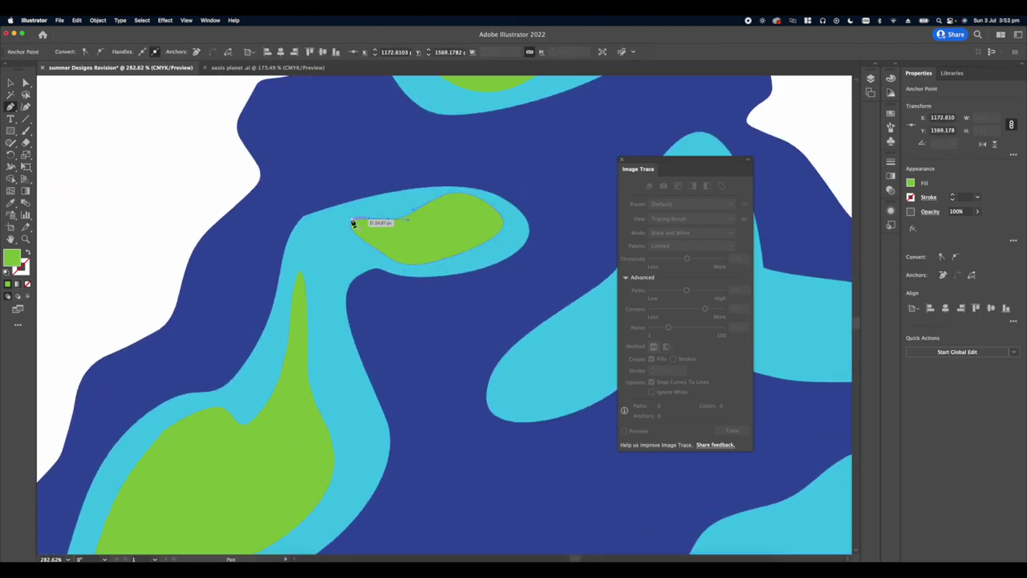
{"action": "left_click", "coordinate": [351, 219]}
- Outline a light green Pen shape inside the light blue area of the right leg, including its upper lobe
{"action": "scroll", "coordinate": [352, 221], "scroll_direction": "right", "scroll_amount": 5}
{"action": "left_click", "coordinate": [230, 373]}
{"action": "left_click", "coordinate": [265, 345]}
{"action": "left_click", "coordinate": [345, 198]}
{"action": "left_click", "coordinate": [422, 227]}
{"action": "scroll", "coordinate": [422, 229], "scroll_direction": "right", "scroll_amount": 2}
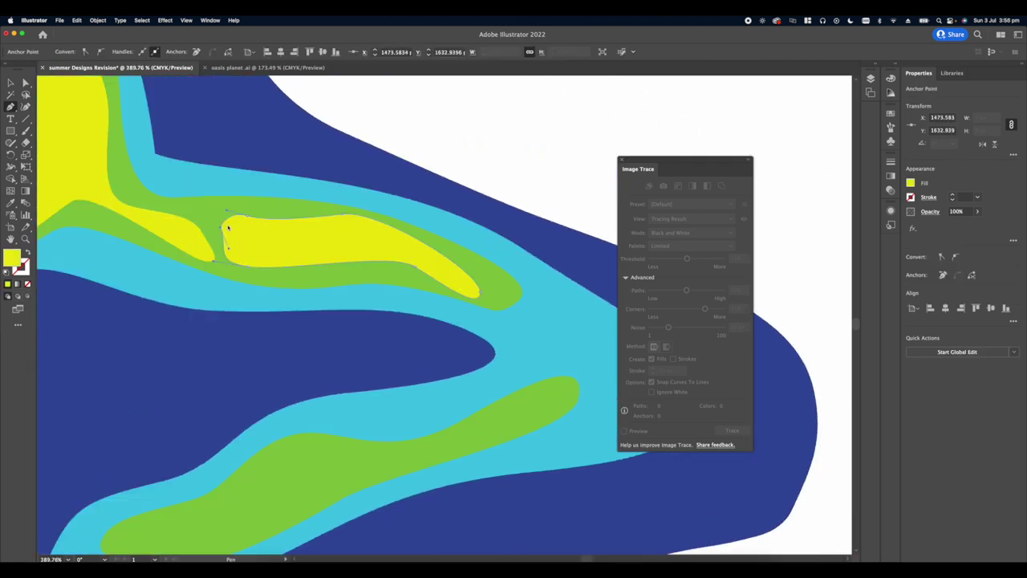
- Draw a closed yellow Pen shape inside the lower green band of the right leg, redoing its tapered end
{"action": "scroll", "coordinate": [228, 227], "scroll_direction": "down", "scroll_amount": 5}
{"action": "scroll", "coordinate": [202, 268], "scroll_direction": "up", "scroll_amount": 5}
{"action": "left_click", "coordinate": [305, 364]}
{"action": "left_click_drag", "start_coordinate": [251, 365], "coordinate": [252, 351]}
{"action": "left_click_drag", "start_coordinate": [293, 334], "coordinate": [337, 325]}
{"action": "left_click_drag", "start_coordinate": [394, 283], "coordinate": [418, 266]}
{"action": "left_click_drag", "start_coordinate": [462, 267], "coordinate": [499, 275]}
{"action": "mouse_move", "coordinate": [558, 258]}
{"action": "left_mouse_down"}
{"action": "mouse_move", "coordinate": [572, 268]}
{"action": "mouse_move", "coordinate": [552, 281]}
{"action": "left_mouse_up"}
{"action": "left_click", "coordinate": [546, 285]}
{"action": "key", "text": "super+z"}
{"action": "key", "text": "super+z"}
{"action": "left_click_drag", "start_coordinate": [417, 328], "coordinate": [393, 342]}
{"action": "left_click", "coordinate": [305, 364]}
- Close the red Pen shape inside the large yellow area of the torso
{"action": "scroll", "coordinate": [314, 360], "scroll_direction": "down", "scroll_amount": 5}
{"action": "scroll", "coordinate": [383, 338], "scroll_direction": "right", "scroll_amount": 3}
{"action": "scroll", "coordinate": [383, 338], "scroll_direction": "up", "scroll_amount": 4}
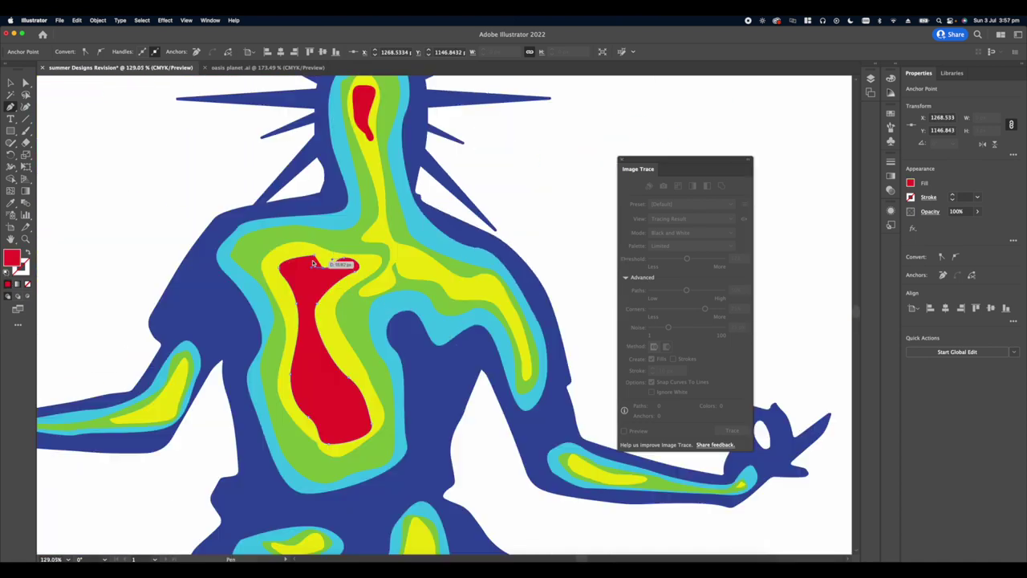
{"action": "left_click", "coordinate": [314, 256]}
- Draw red Pen shapes inside the yellow band of the right shoulder and the small yellow patch beneath it
{"action": "scroll", "coordinate": [292, 266], "scroll_direction": "right", "scroll_amount": 3}
{"action": "scroll", "coordinate": [264, 239], "scroll_direction": "up", "scroll_amount": 4}
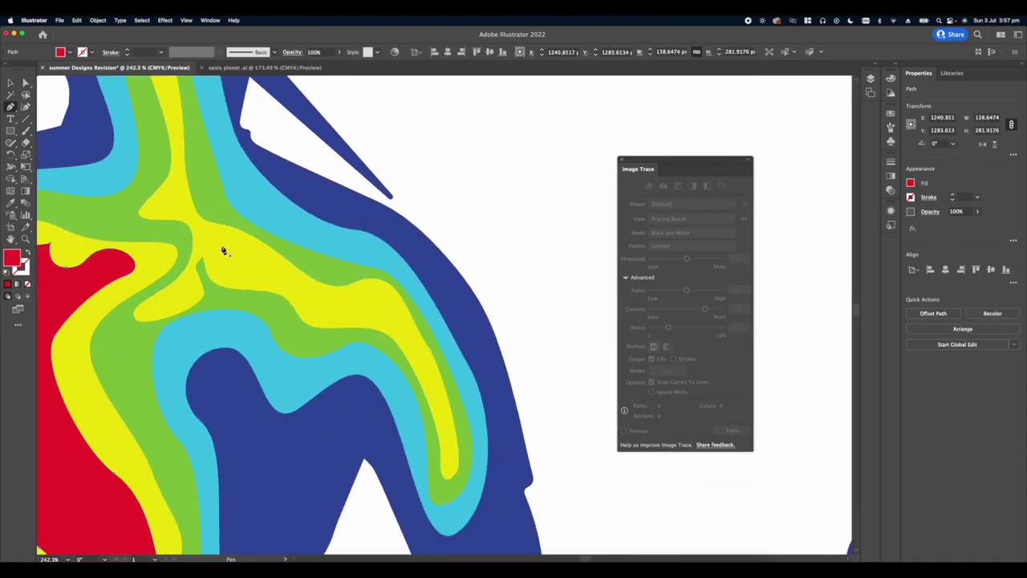
{"action": "left_click", "coordinate": [221, 252]}
{"action": "left_click_drag", "start_coordinate": [314, 298], "coordinate": [304, 297]}
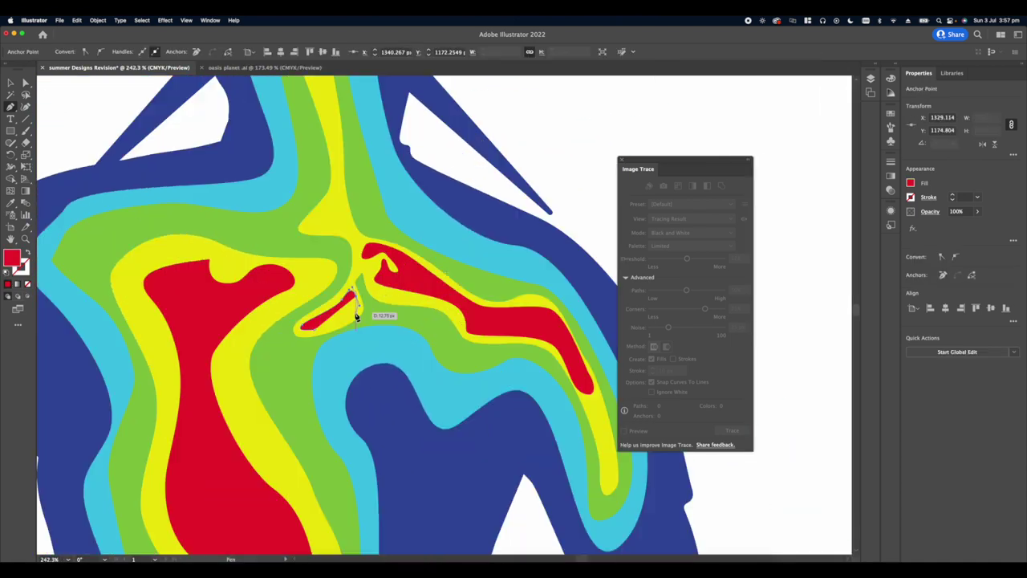
{"action": "left_click", "coordinate": [356, 315]}
{"action": "left_click", "coordinate": [302, 327]}
- Draw a closed red Pen shape inside the yellow area of the left thigh
{"action": "scroll", "coordinate": [335, 361], "scroll_direction": "up", "scroll_amount": 4}
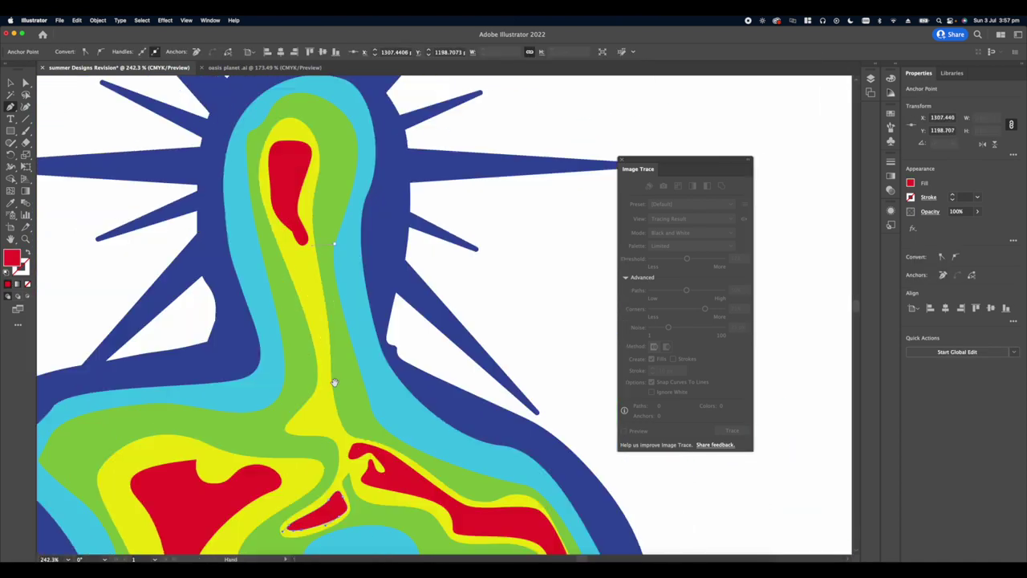
{"action": "scroll", "coordinate": [305, 337], "scroll_direction": "down", "scroll_amount": 6}
{"action": "scroll", "coordinate": [275, 311], "scroll_direction": "up", "scroll_amount": 8}
{"action": "scroll", "coordinate": [317, 356], "scroll_direction": "down", "scroll_amount": 6}
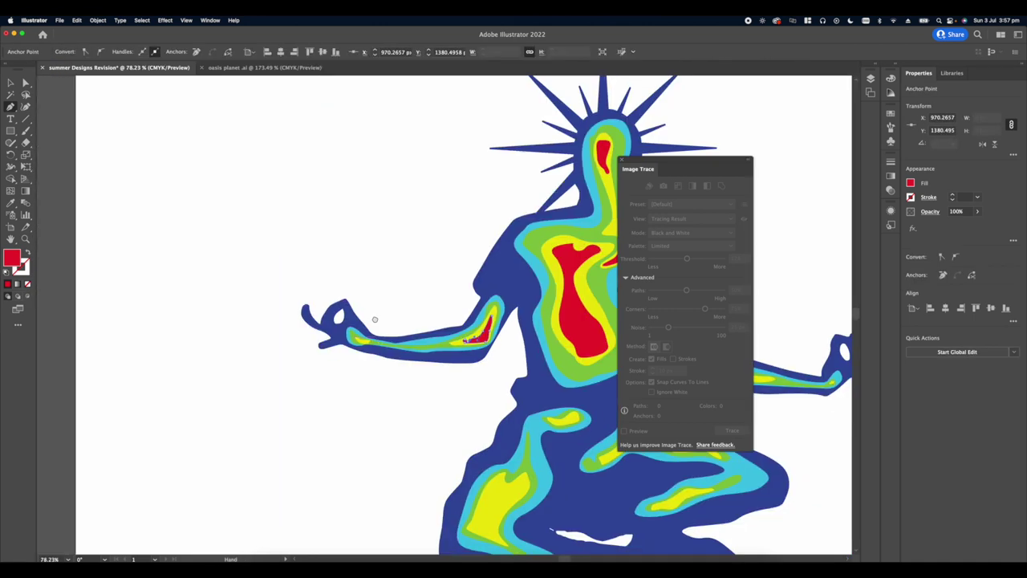
{"action": "scroll", "coordinate": [339, 313], "scroll_direction": "up", "scroll_amount": 4}
{"action": "left_click", "coordinate": [279, 404]}
{"action": "left_click", "coordinate": [327, 434]}
{"action": "left_click", "coordinate": [348, 356]}
{"action": "left_click", "coordinate": [384, 310]}
{"action": "left_click", "coordinate": [336, 290]}
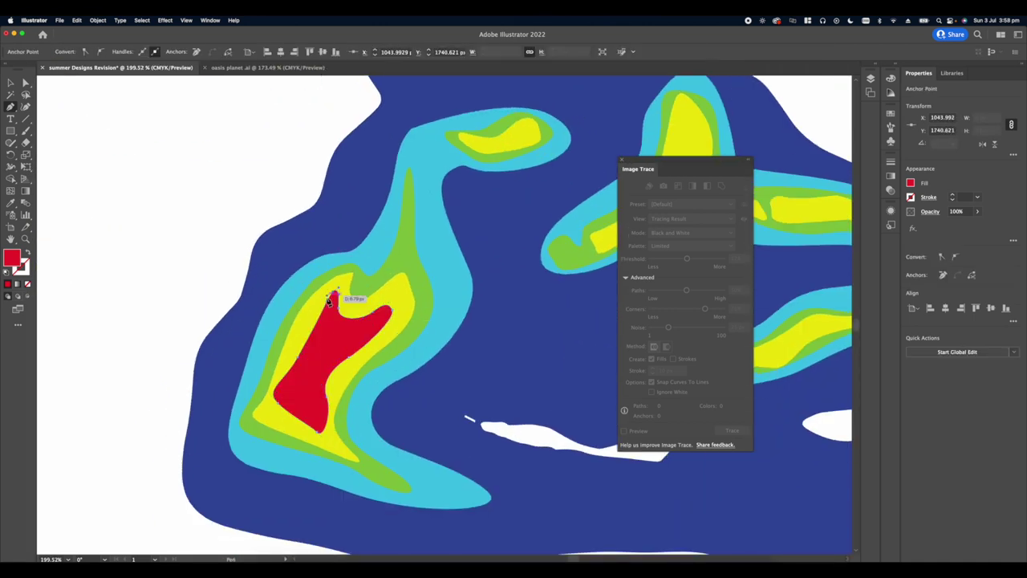
{"action": "left_click", "coordinate": [327, 302]}
- Draw a closed red Pen shape inside the yellow lobe near the hip of the right leg
{"action": "scroll", "coordinate": [326, 303], "scroll_direction": "down", "scroll_amount": 5}
{"action": "scroll", "coordinate": [342, 304], "scroll_direction": "up", "scroll_amount": 6}
{"action": "left_click_drag", "start_coordinate": [342, 305], "coordinate": [401, 291]}
{"action": "left_click", "coordinate": [321, 357]}
{"action": "left_click", "coordinate": [389, 214]}
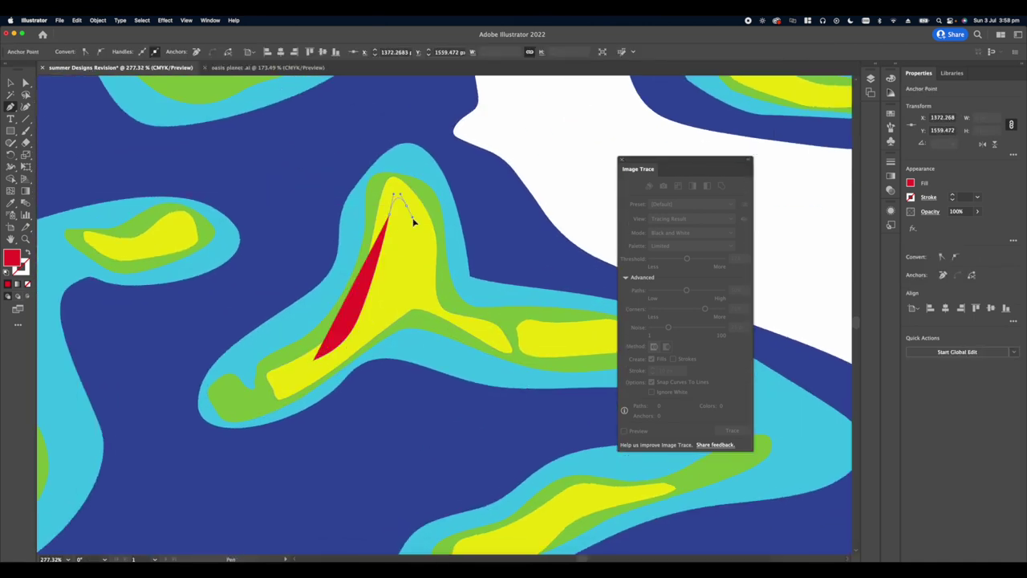
{"action": "left_click", "coordinate": [406, 204]}
{"action": "left_click", "coordinate": [428, 287]}
{"action": "left_click", "coordinate": [371, 330]}
{"action": "left_click", "coordinate": [299, 379]}
{"action": "left_click", "coordinate": [319, 356]}
- Offset the dark blue silhouette path outward by 10 px with miter joins
{"action": "scroll", "coordinate": [319, 355], "scroll_direction": "down", "scroll_amount": 6}
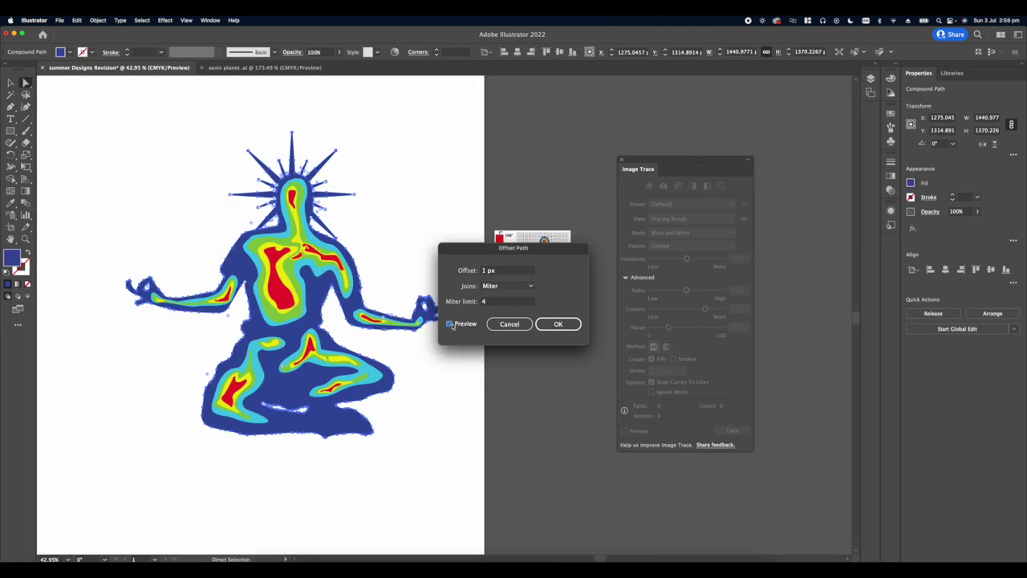
{"action": "type", "text": "10"}
{"action": "left_click", "coordinate": [558, 324]}
- Recolour the offset silhouette outline pale blue, sampled from the lower end of the thermal reference image's temperature scale
{"action": "scroll", "coordinate": [566, 261], "scroll_direction": "up", "scroll_amount": 5}
{"action": "key", "text": "i"}
{"action": "scroll", "coordinate": [307, 240], "scroll_direction": "down", "scroll_amount": 4}
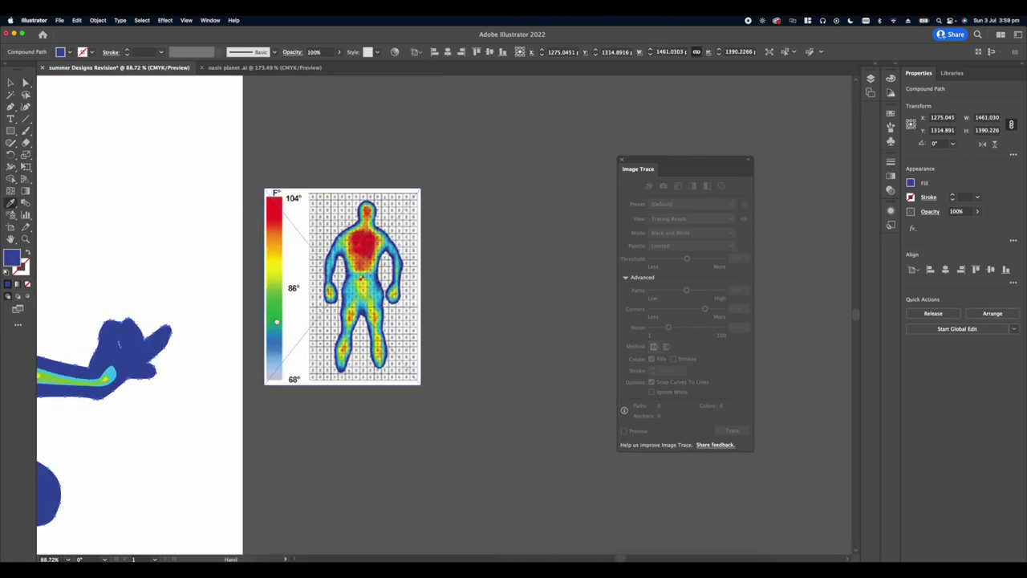
{"action": "left_click", "coordinate": [277, 363]}
{"action": "scroll", "coordinate": [278, 353], "scroll_direction": "down", "scroll_amount": 4}
{"action": "scroll", "coordinate": [234, 266], "scroll_direction": "up", "scroll_amount": 3}
{"action": "key", "text": "v"}
{"action": "left_click", "coordinate": [181, 310]}
{"action": "key", "text": "a"}
{"action": "left_click_drag", "start_coordinate": [181, 310], "coordinate": [225, 268]}
{"action": "scroll", "coordinate": [229, 385], "scroll_direction": "up", "scroll_amount": 5}
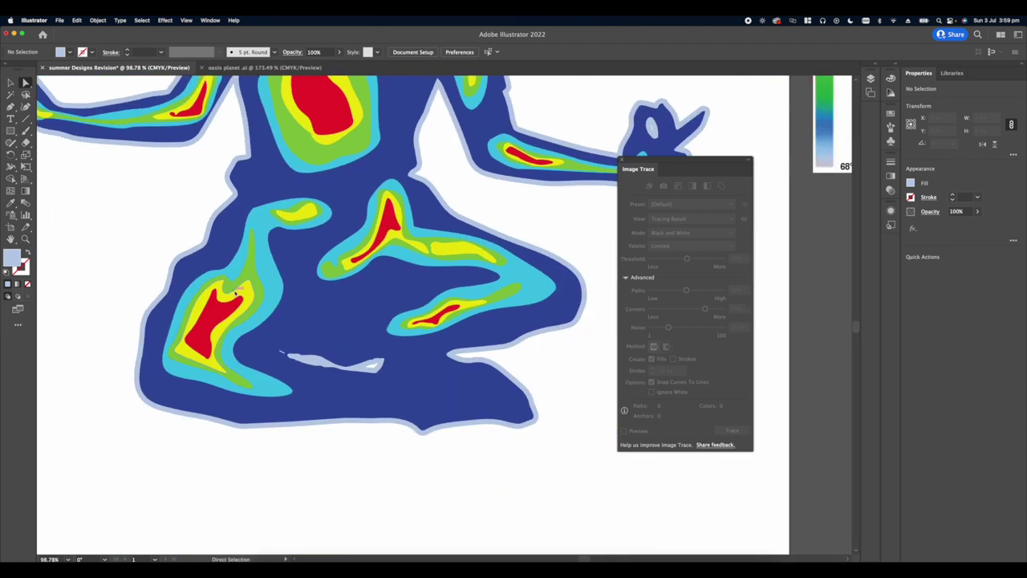
- Select the green heat-map shapes across the legs, torso and arms and apply Offset Path to them
{"action": "left_click", "coordinate": [255, 261]}
{"action": "scroll", "coordinate": [470, 258], "scroll_direction": "up", "scroll_amount": 4}
{"action": "left_click", "coordinate": [469, 257], "text": "shift"}
{"action": "scroll", "coordinate": [238, 160], "scroll_direction": "down", "scroll_amount": 5}
{"action": "scroll", "coordinate": [103, 287], "scroll_direction": "up", "scroll_amount": 5}
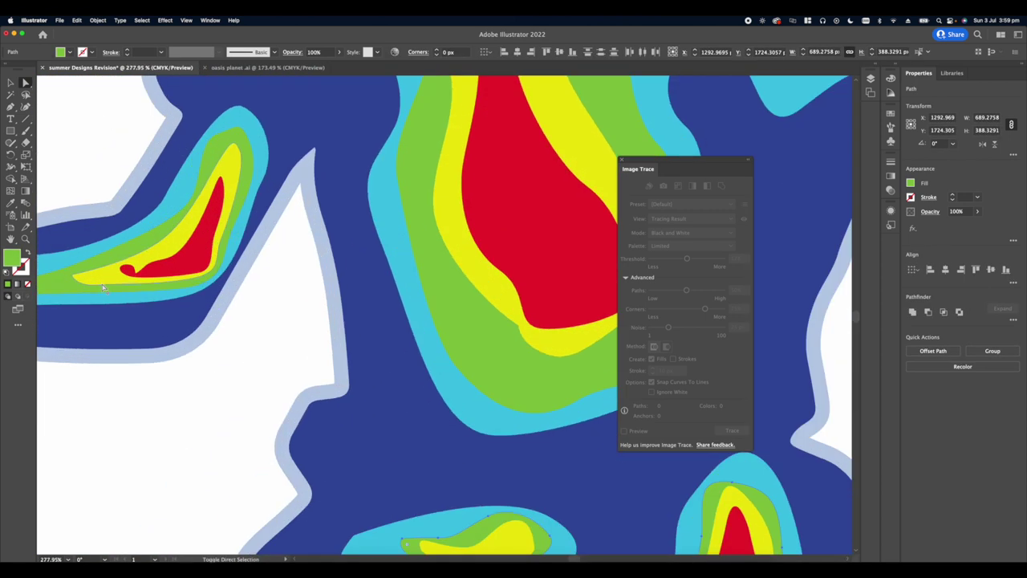
{"action": "left_click", "coordinate": [104, 286], "text": "shift"}
{"action": "scroll", "coordinate": [103, 321], "scroll_direction": "down", "scroll_amount": 5}
{"action": "left_click", "coordinate": [259, 348], "text": "shift"}
{"action": "scroll", "coordinate": [433, 384], "scroll_direction": "up", "scroll_amount": 4}
{"action": "left_click", "coordinate": [433, 386], "text": "shift"}
{"action": "scroll", "coordinate": [429, 321], "scroll_direction": "down", "scroll_amount": 5}
{"action": "left_click_drag", "start_coordinate": [391, 213], "coordinate": [280, 192]}
{"action": "left_click", "coordinate": [97, 21]}
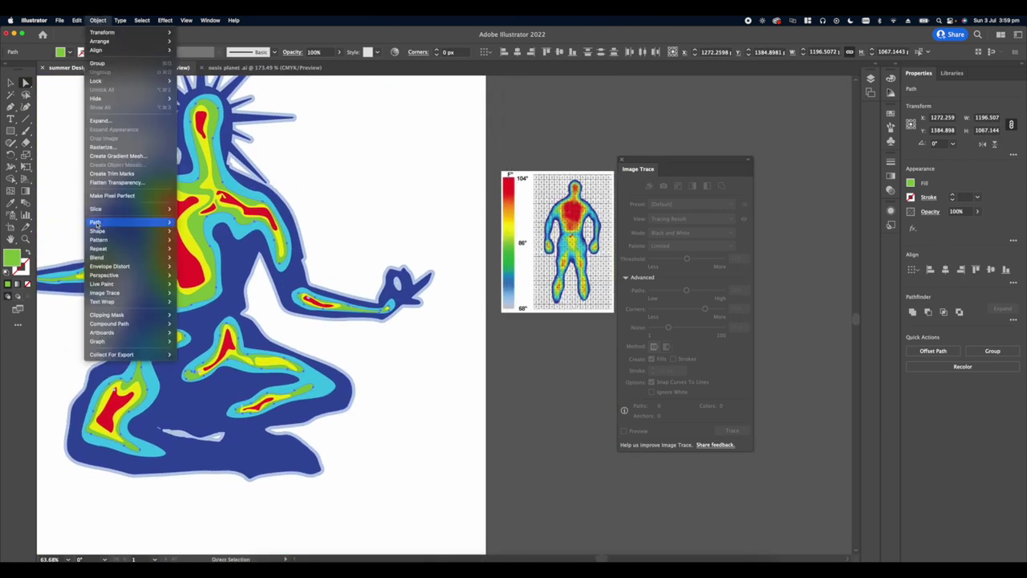
{"action": "mouse_move", "coordinate": [120, 221]}
{"action": "left_click", "coordinate": [197, 249]}
{"action": "left_click", "coordinate": [559, 325]}
{"action": "left_click", "coordinate": [559, 324]}
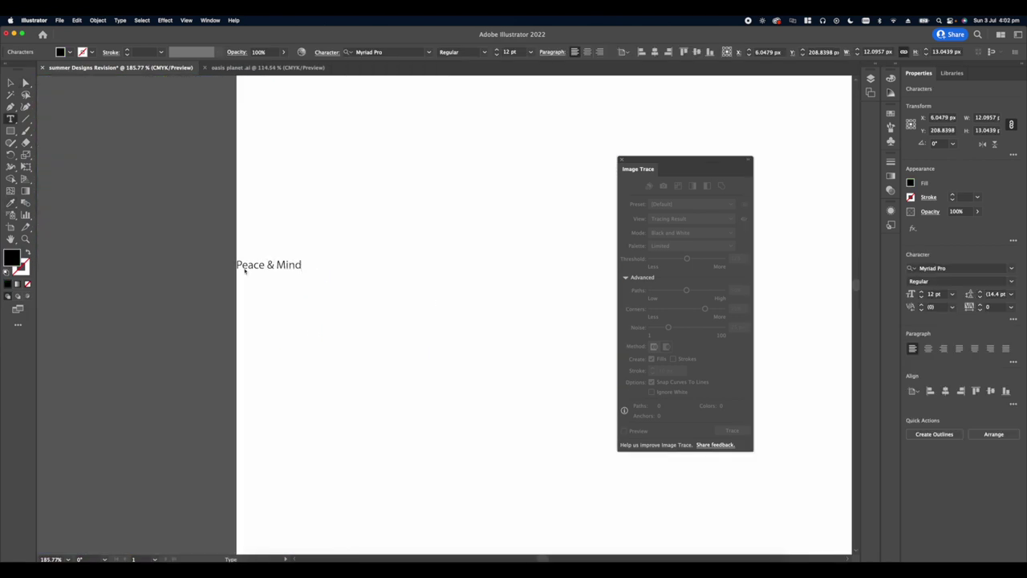
- Enlarge the "Peace & Mind" text to about 210 pt above the figure, keeping a copy above the artboard
{"action": "left_click", "coordinate": [24, 83]}
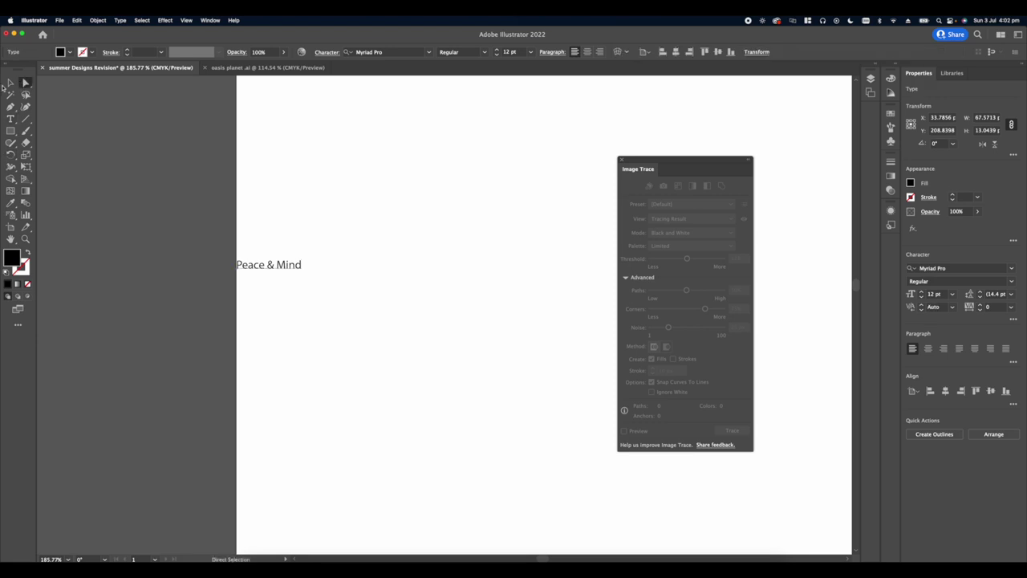
{"action": "scroll", "coordinate": [156, 190], "scroll_direction": "down", "scroll_amount": 10}
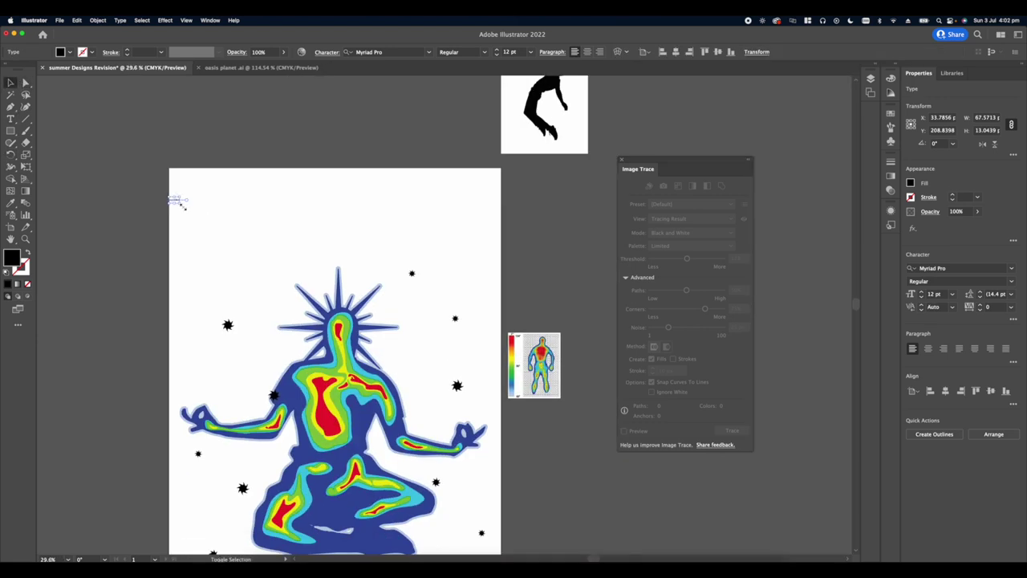
{"action": "left_click_drag", "start_coordinate": [182, 205], "coordinate": [357, 233]}
{"action": "mouse_move", "coordinate": [250, 217]}
{"action": "left_mouse_down"}
{"action": "mouse_move", "coordinate": [260, 119]}
{"action": "mouse_move", "coordinate": [240, 222]}
{"action": "left_mouse_up"}
- Set the title above the figure in the Baccer font and shift it slightly up and left
{"action": "left_click", "coordinate": [1012, 269]}
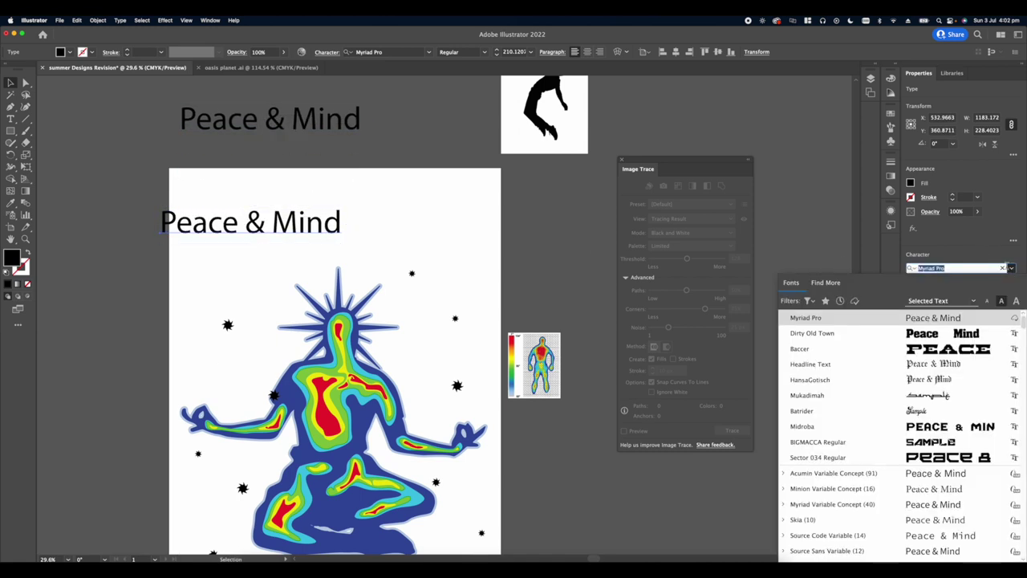
{"action": "left_click", "coordinate": [883, 317]}
{"action": "left_click", "coordinate": [522, 291]}
{"action": "scroll", "coordinate": [389, 224], "scroll_direction": "up", "scroll_amount": 2}
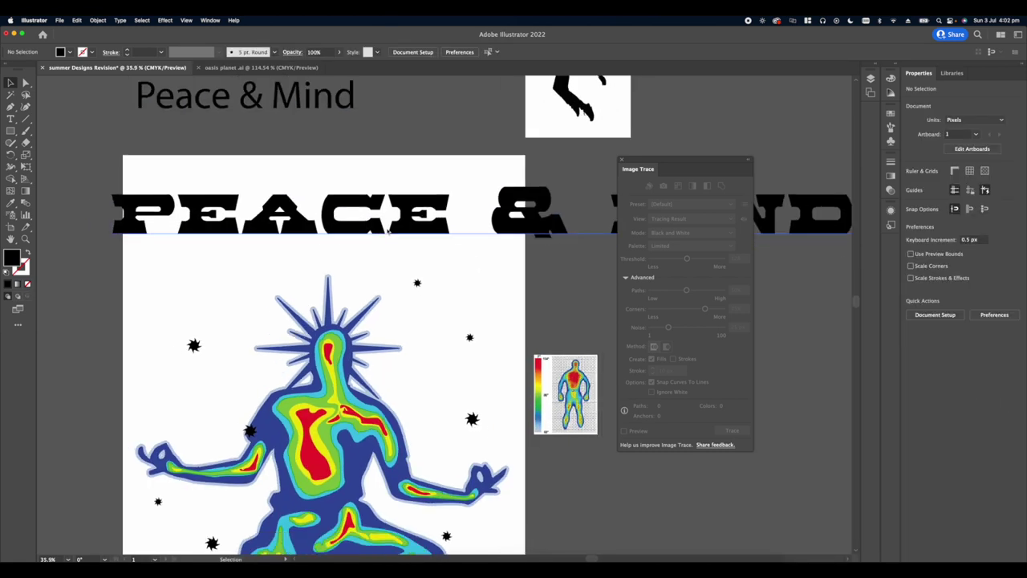
{"action": "left_click_drag", "start_coordinate": [390, 224], "coordinate": [307, 212]}
{"action": "scroll", "coordinate": [308, 210], "scroll_direction": "down", "scroll_amount": 5}
- Convert the Baccer title to outlines and ungroup its lettering
{"action": "left_click", "coordinate": [351, 208]}
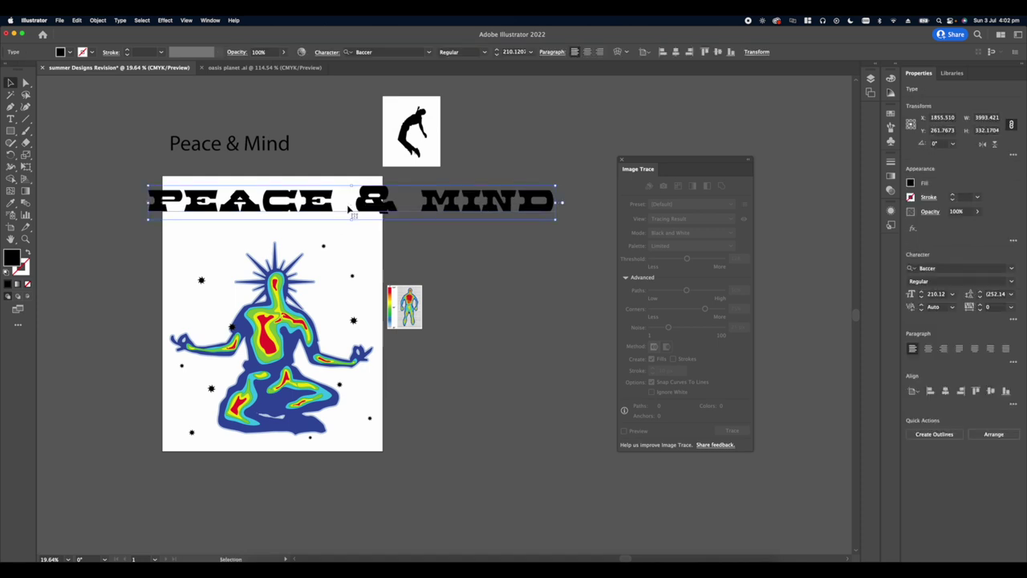
{"action": "right_click", "coordinate": [351, 207]}
{"action": "left_click", "coordinate": [398, 245]}
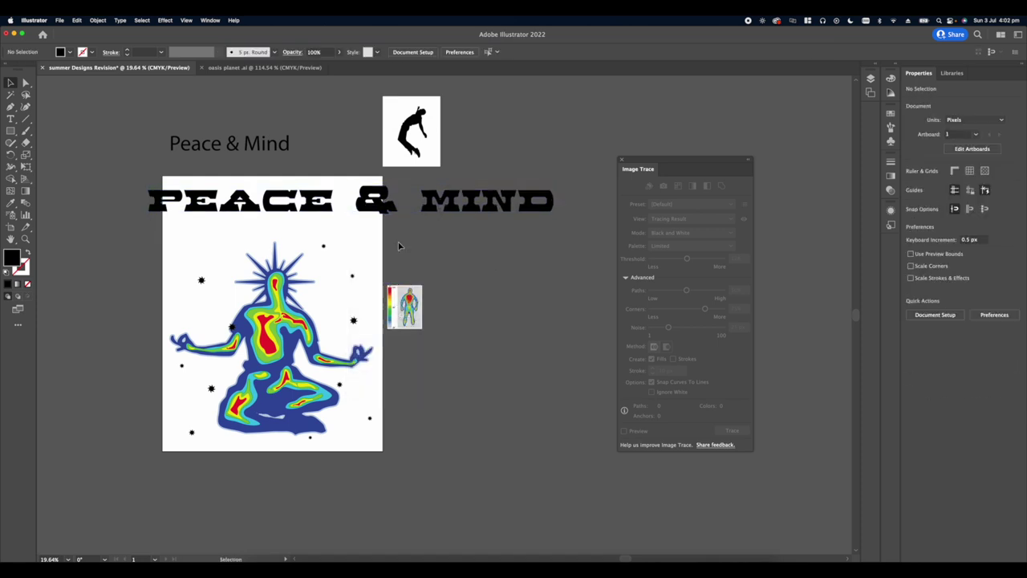
{"action": "left_click", "coordinate": [238, 205]}
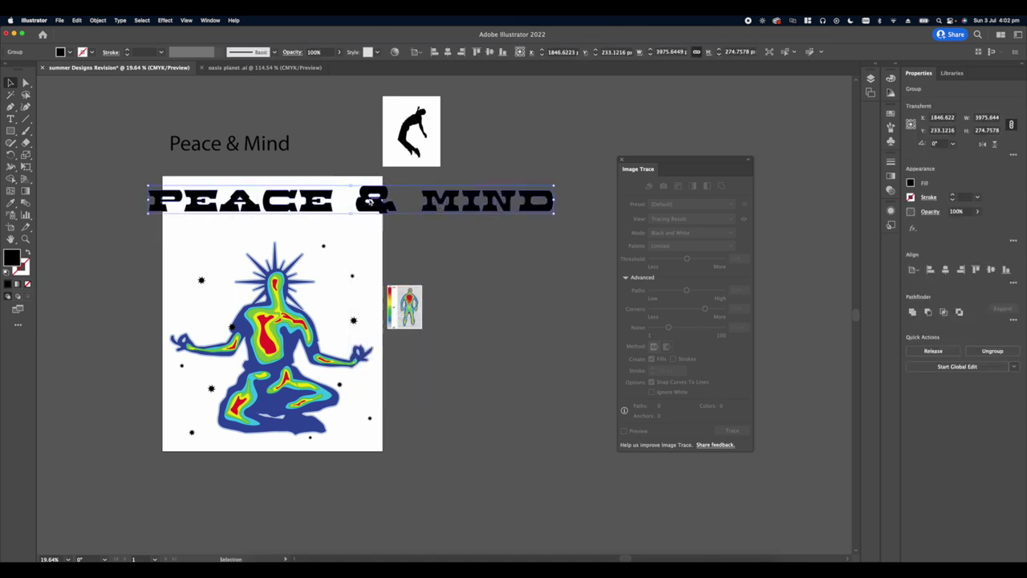
{"action": "right_click", "coordinate": [369, 202]}
{"action": "left_click", "coordinate": [492, 276]}
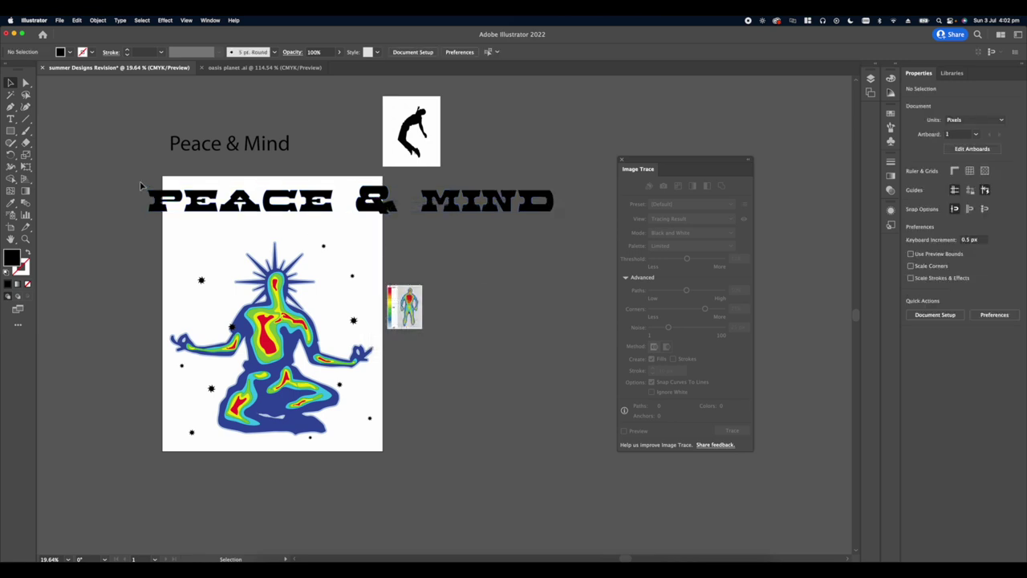
- Centre the word PEACE near the artboard's upper edge and place the enlarged ampersand beneath its left end
{"action": "left_click", "coordinate": [322, 208]}
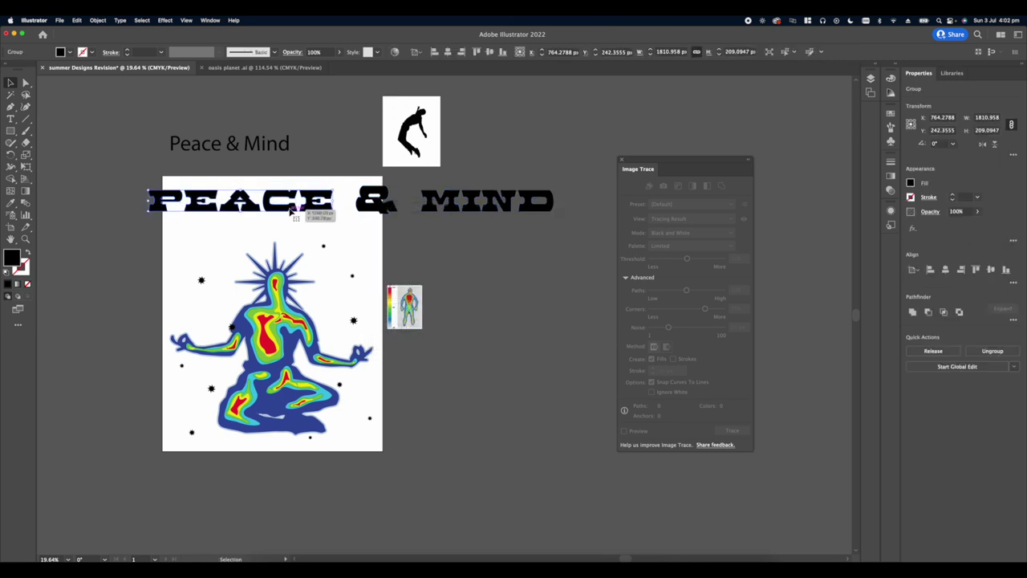
{"action": "mouse_move", "coordinate": [322, 211]}
{"action": "left_mouse_down"}
{"action": "mouse_move", "coordinate": [341, 202]}
{"action": "mouse_move", "coordinate": [313, 204]}
{"action": "left_mouse_up"}
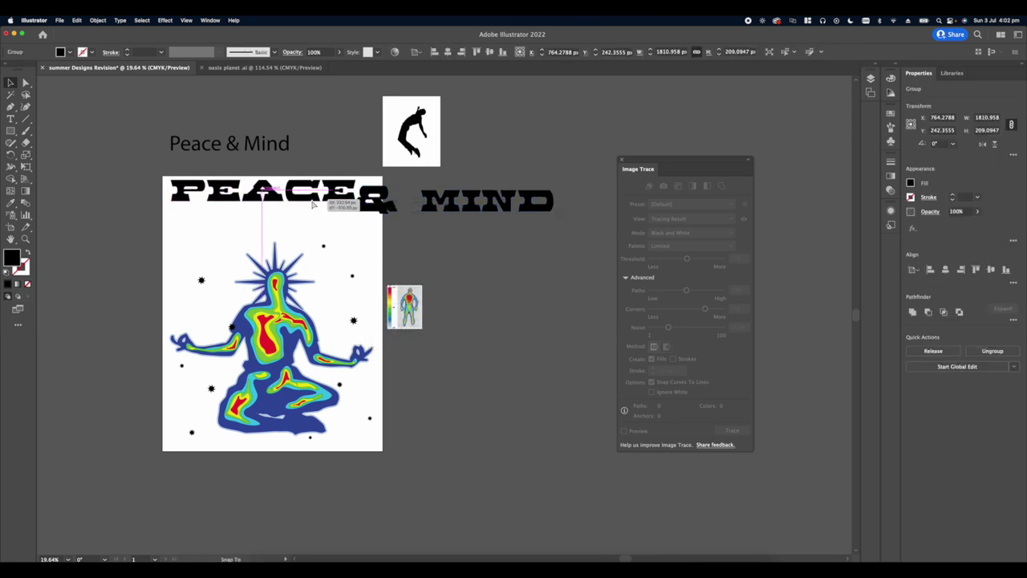
{"action": "left_click_drag", "start_coordinate": [264, 205], "coordinate": [263, 205]}
{"action": "left_click", "coordinate": [274, 223]}
{"action": "left_click_drag", "start_coordinate": [380, 213], "coordinate": [228, 241]}
{"action": "scroll", "coordinate": [202, 212], "scroll_direction": "up", "scroll_amount": 3}
{"action": "left_click", "coordinate": [369, 246]}
{"action": "left_click_drag", "start_coordinate": [450, 243], "coordinate": [354, 240]}
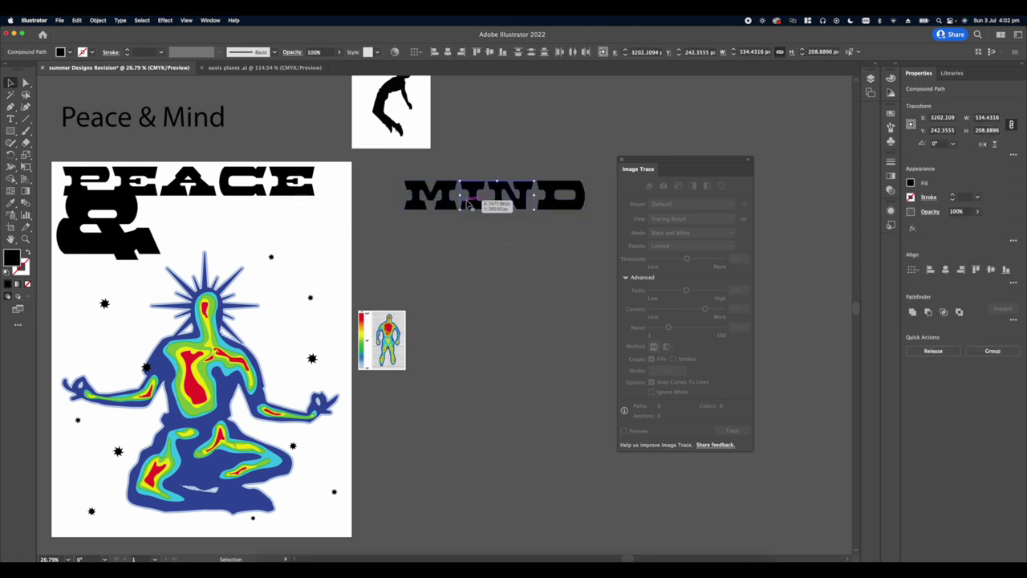
{"action": "left_click_drag", "start_coordinate": [468, 204], "coordinate": [228, 231]}
{"action": "left_click", "coordinate": [518, 251]}
{"action": "key", "text": "super+z"}
- Move the MIND letters onto the artboard beside the ampersand, beneath PEACE
{"action": "left_click", "coordinate": [570, 257]}
{"action": "left_click", "coordinate": [438, 204]}
{"action": "left_click_drag", "start_coordinate": [369, 234], "coordinate": [343, 237]}
{"action": "left_click", "coordinate": [265, 249]}
{"action": "scroll", "coordinate": [231, 226], "scroll_direction": "up", "scroll_amount": 3}
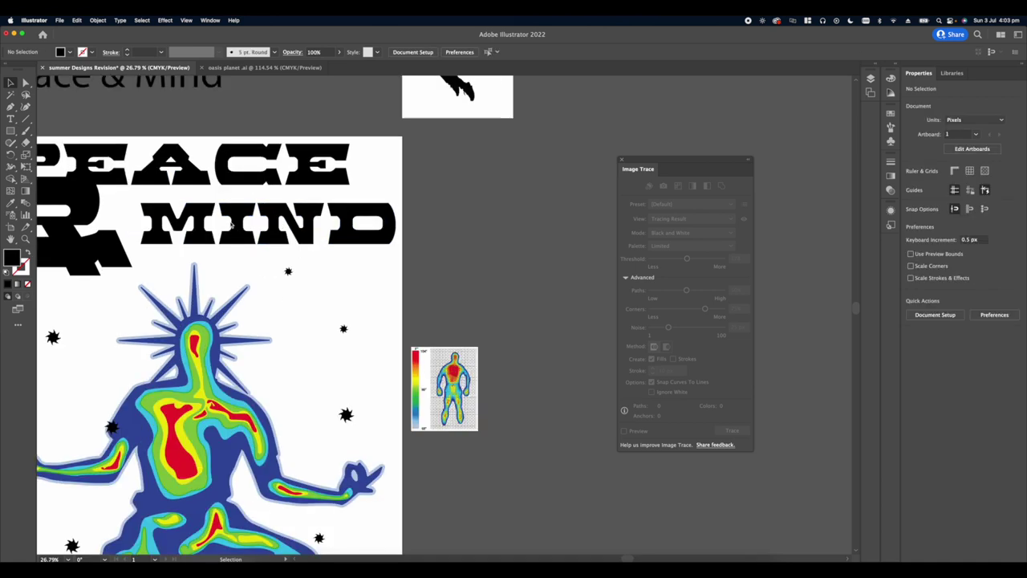
- Move the MIND letters off the artboard, just beyond its right edge and level with the ampersand
{"action": "scroll", "coordinate": [230, 225], "scroll_direction": "up", "scroll_amount": 3}
{"action": "scroll", "coordinate": [266, 226], "scroll_direction": "down", "scroll_amount": 5}
{"action": "left_click_drag", "start_coordinate": [235, 214], "coordinate": [442, 215]}
{"action": "key", "text": "super+shift+a"}
{"action": "left_click_drag", "start_coordinate": [259, 230], "coordinate": [294, 231]}
{"action": "scroll", "coordinate": [294, 231], "scroll_direction": "up", "scroll_amount": 1}
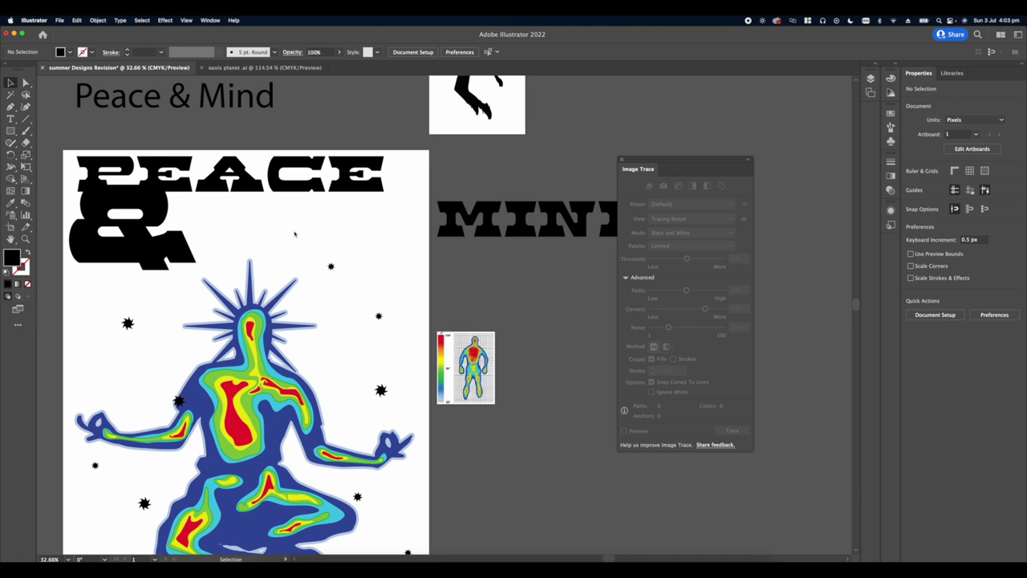
- Draw a closed black curved Pen shape from beside the ampersand, around the starburst crown, down toward the right arm
{"action": "key", "text": "p"}
{"action": "scroll", "coordinate": [264, 221], "scroll_direction": "left", "scroll_amount": 2}
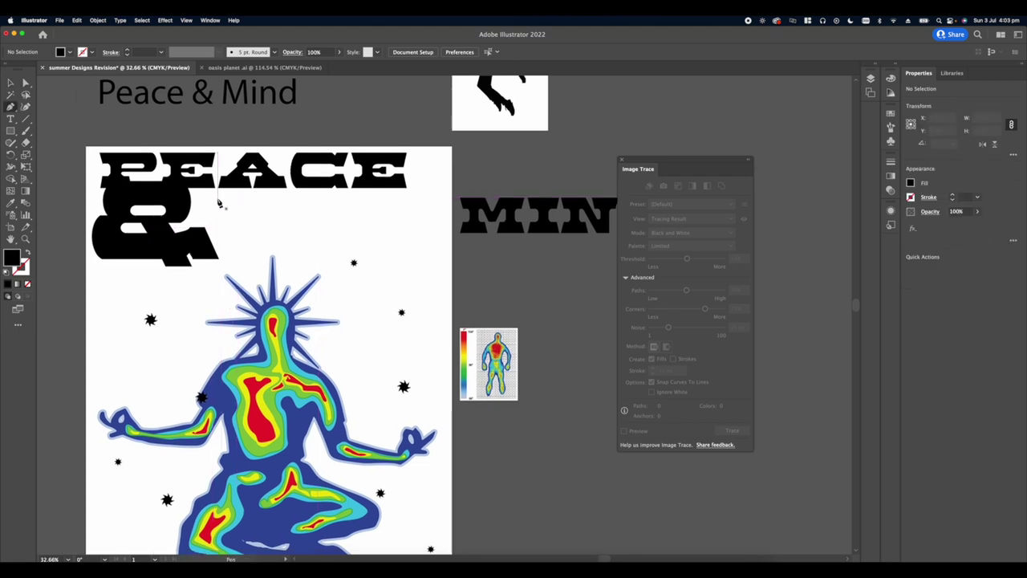
{"action": "left_click_drag", "start_coordinate": [213, 207], "coordinate": [224, 236]}
{"action": "left_click_drag", "start_coordinate": [294, 245], "coordinate": [302, 253]}
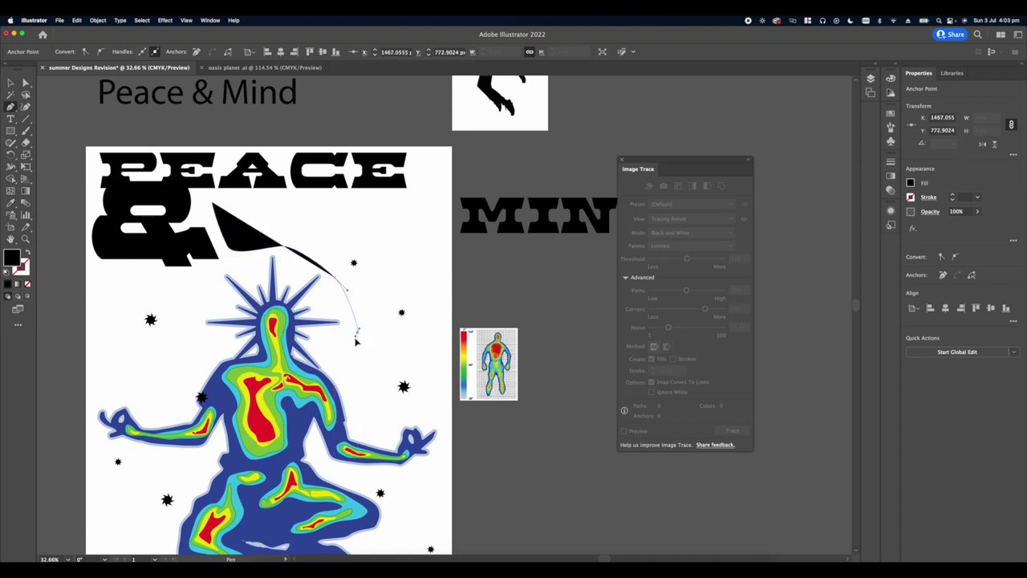
{"action": "left_click_drag", "start_coordinate": [357, 341], "coordinate": [348, 379]}
{"action": "left_click_drag", "start_coordinate": [423, 412], "coordinate": [445, 355]}
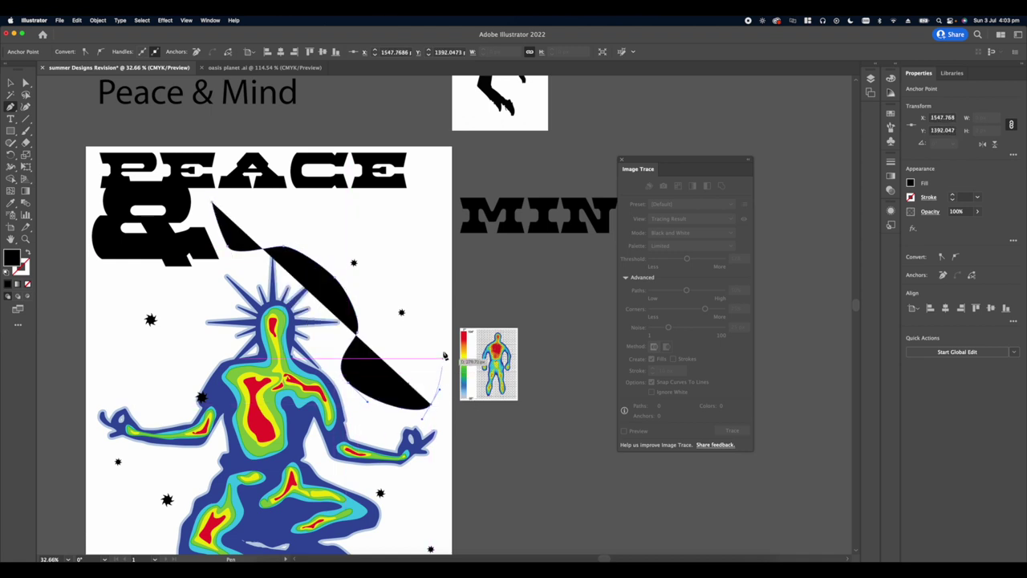
{"action": "left_click_drag", "start_coordinate": [438, 217], "coordinate": [428, 201]}
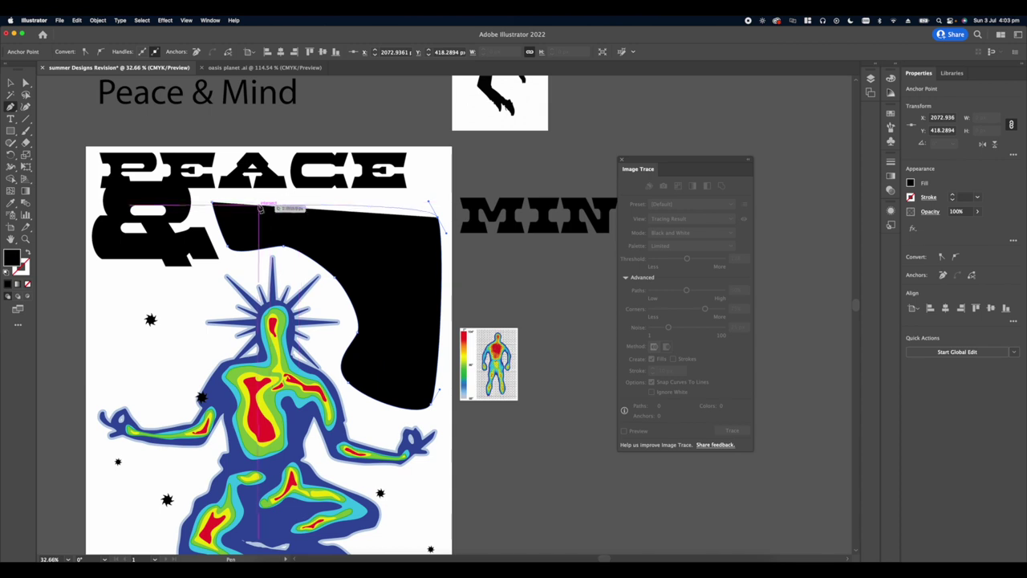
{"action": "left_click", "coordinate": [224, 203]}
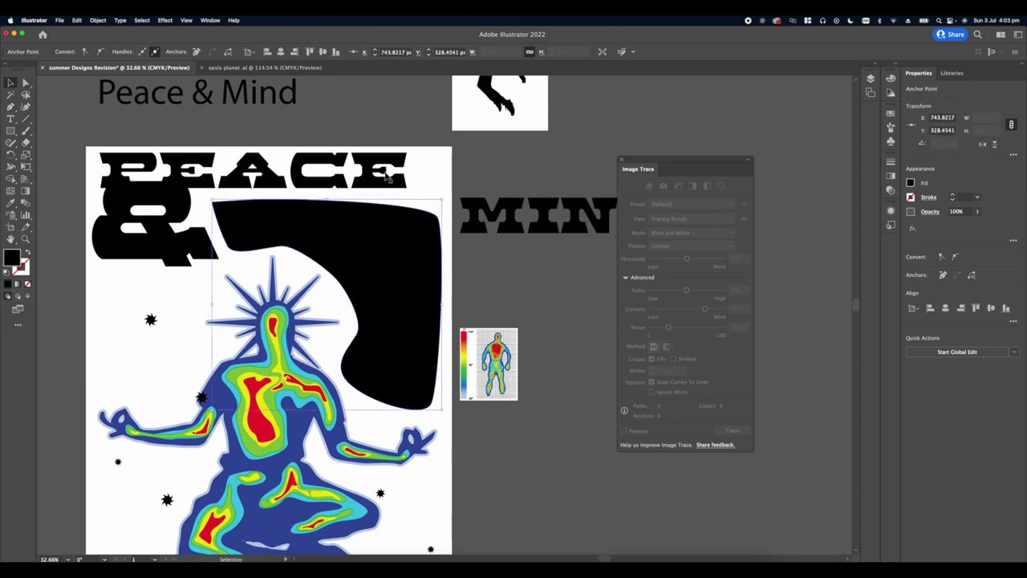
- Group the letters of the word MIND
{"action": "scroll", "coordinate": [394, 183], "scroll_direction": "right", "scroll_amount": 5}
{"action": "left_click", "coordinate": [413, 221]}
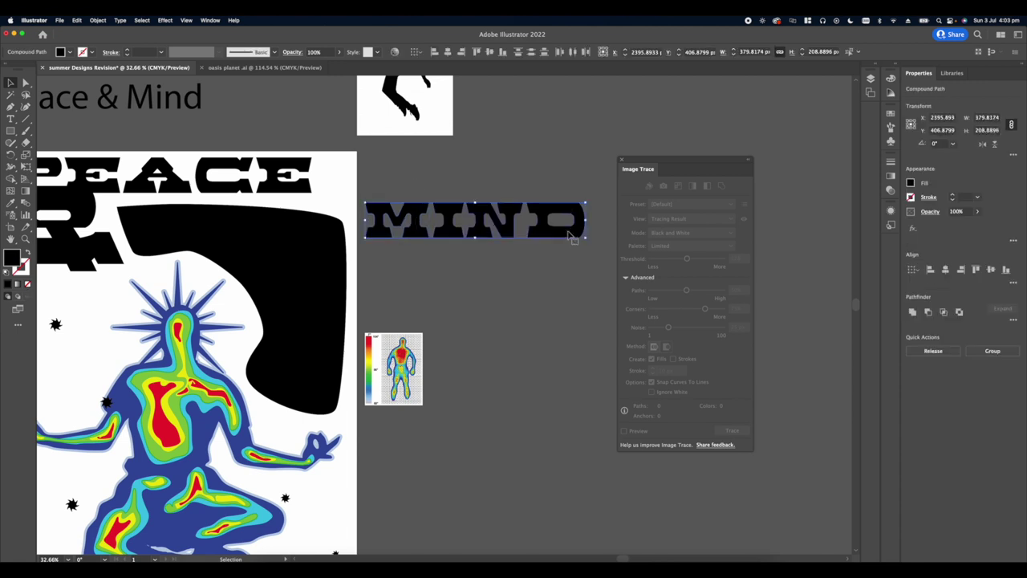
{"action": "key", "text": "super+g"}
{"action": "scroll", "coordinate": [417, 188], "scroll_direction": "down", "scroll_amount": 5}
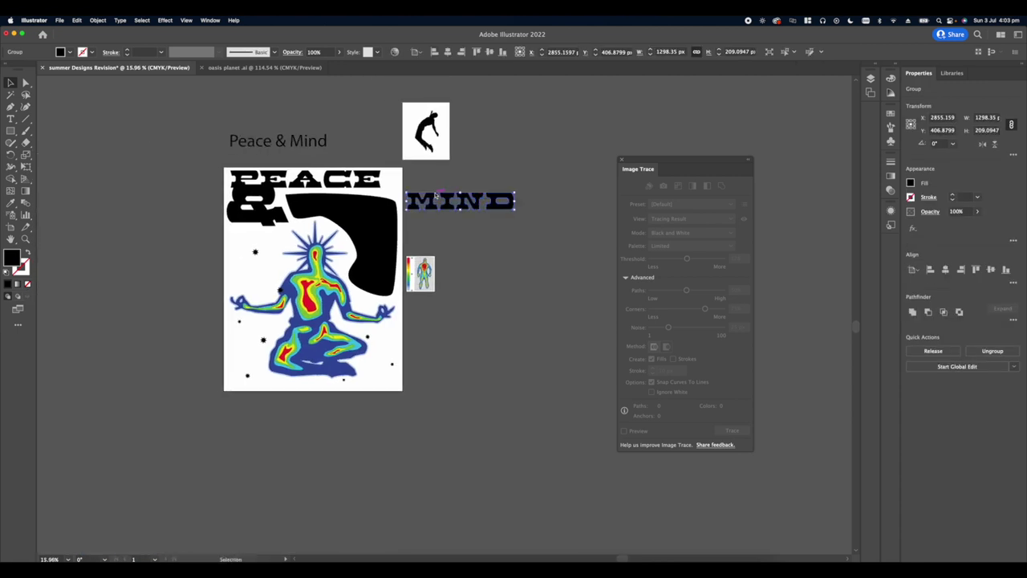
{"action": "scroll", "coordinate": [451, 201], "scroll_direction": "up", "scroll_amount": 3}
- Move the grouped word MIND down and left until it overlaps the right edge of the black curved shape
{"action": "right_click", "coordinate": [448, 204]}
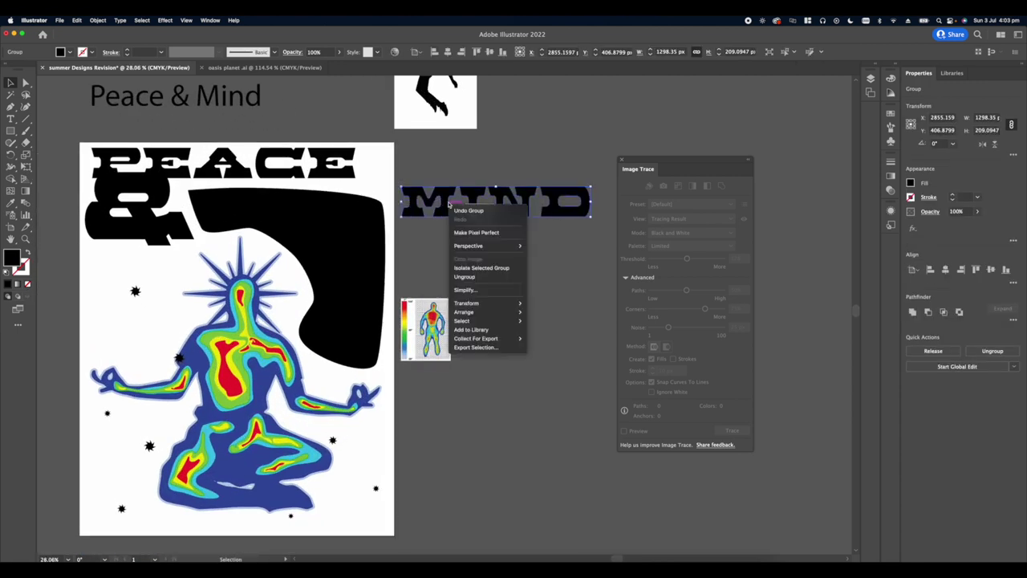
{"action": "left_click", "coordinate": [545, 286]}
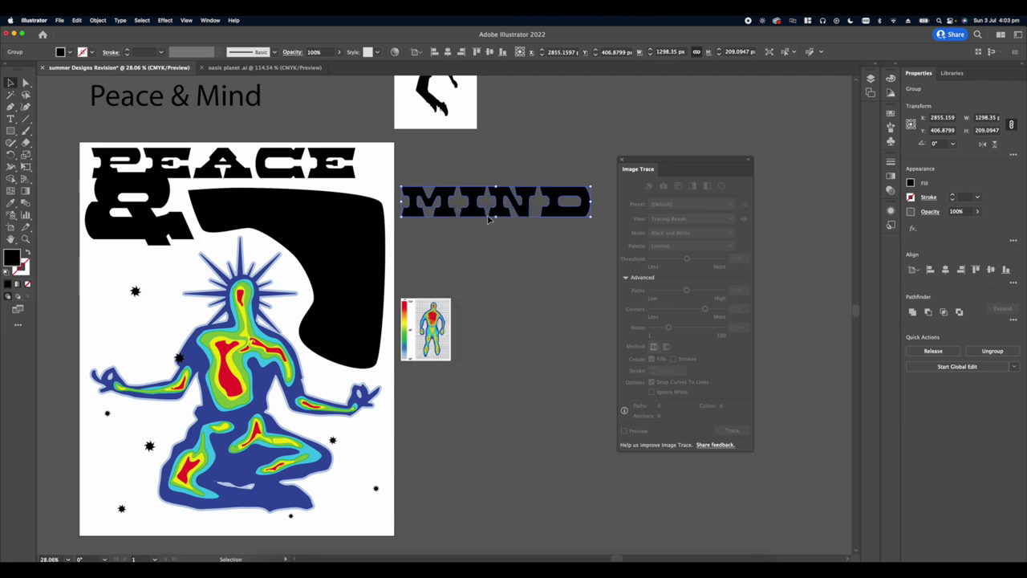
{"action": "left_click_drag", "start_coordinate": [488, 217], "coordinate": [464, 236]}
{"action": "left_click", "coordinate": [442, 285]}
{"action": "scroll", "coordinate": [353, 262], "scroll_direction": "up", "scroll_amount": 1}
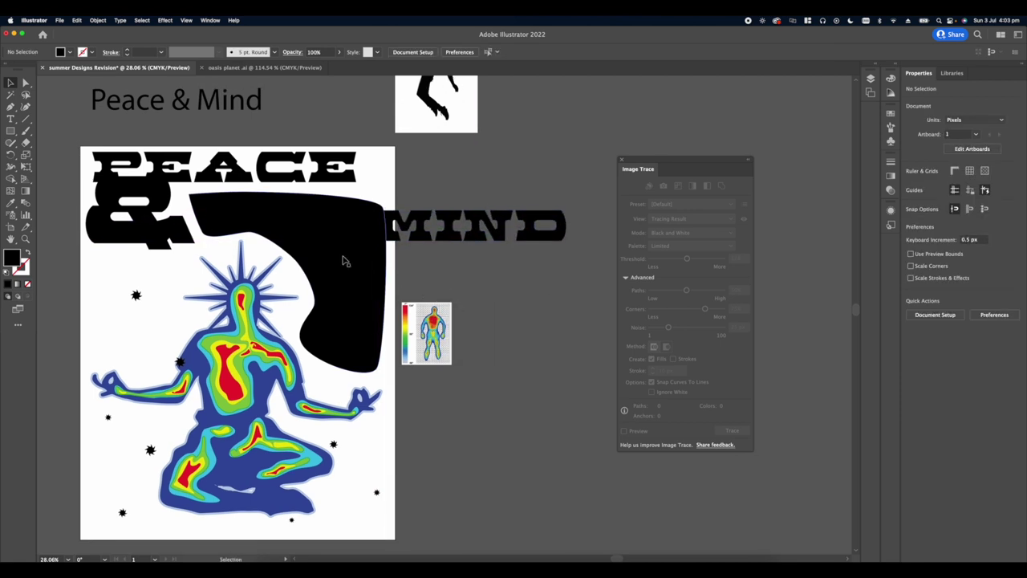
- Shift the black curved shape slightly left and bring the grouped word MIND to the front
{"action": "left_click", "coordinate": [343, 260]}
{"action": "scroll", "coordinate": [339, 257], "scroll_direction": "down", "scroll_amount": 3}
{"action": "scroll", "coordinate": [339, 257], "scroll_direction": "up", "scroll_amount": 3}
{"action": "left_click_drag", "start_coordinate": [364, 236], "coordinate": [356, 232]}
{"action": "left_click", "coordinate": [410, 229]}
{"action": "right_click", "coordinate": [410, 229]}
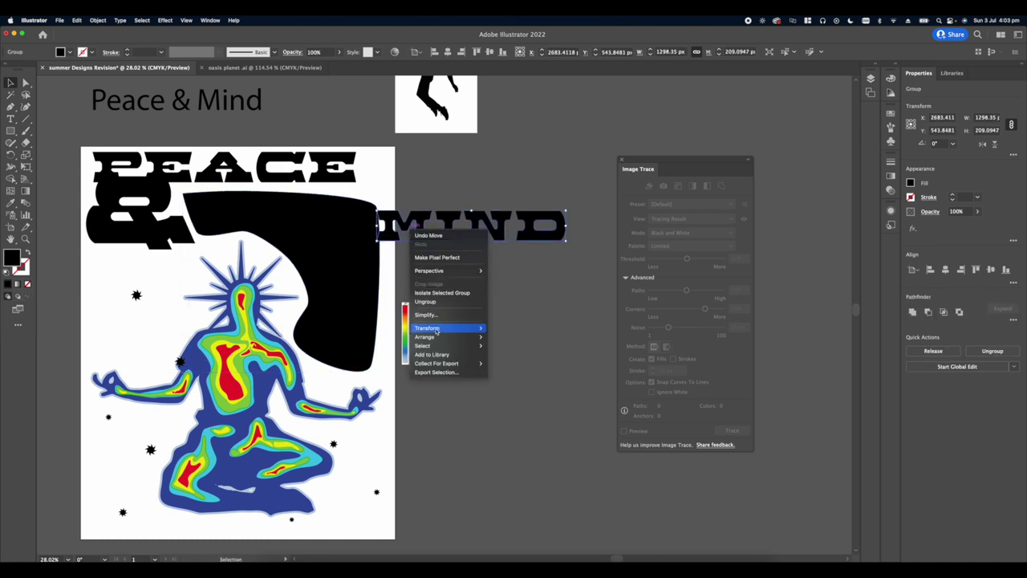
{"action": "left_click", "coordinate": [498, 335]}
{"action": "left_click", "coordinate": [443, 247]}
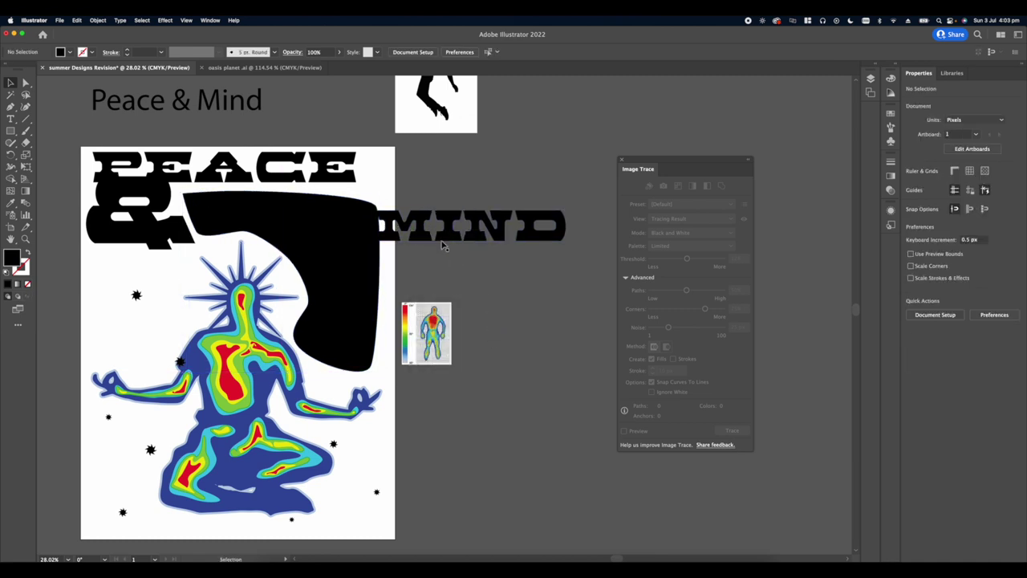
- Try to envelope-distort the word MIND together with the black curved shape using Make with Top Object
{"action": "left_click", "coordinate": [383, 233]}
{"action": "left_click", "coordinate": [343, 239], "text": "shift"}
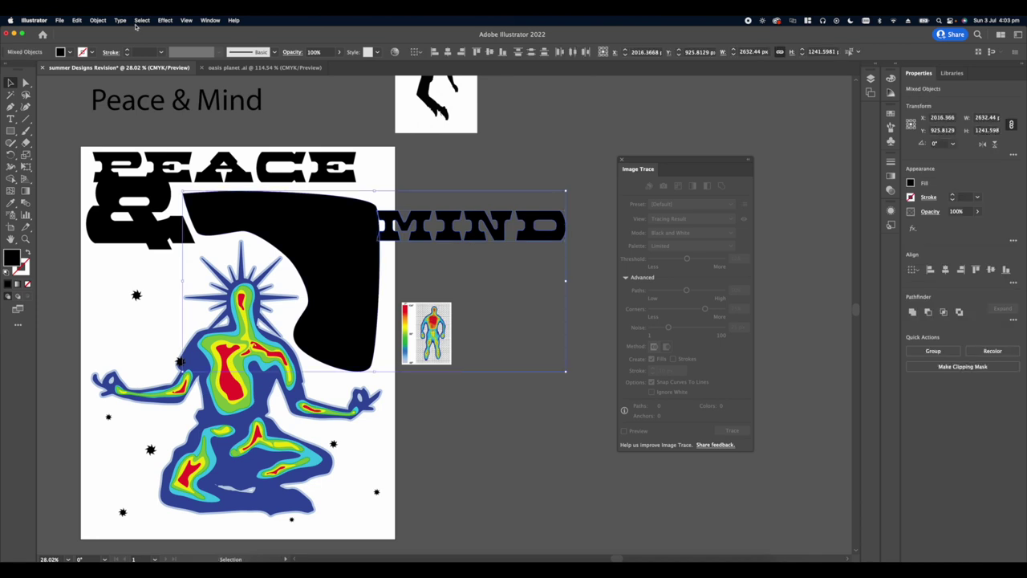
{"action": "left_click", "coordinate": [120, 20]}
{"action": "mouse_move", "coordinate": [98, 21]}
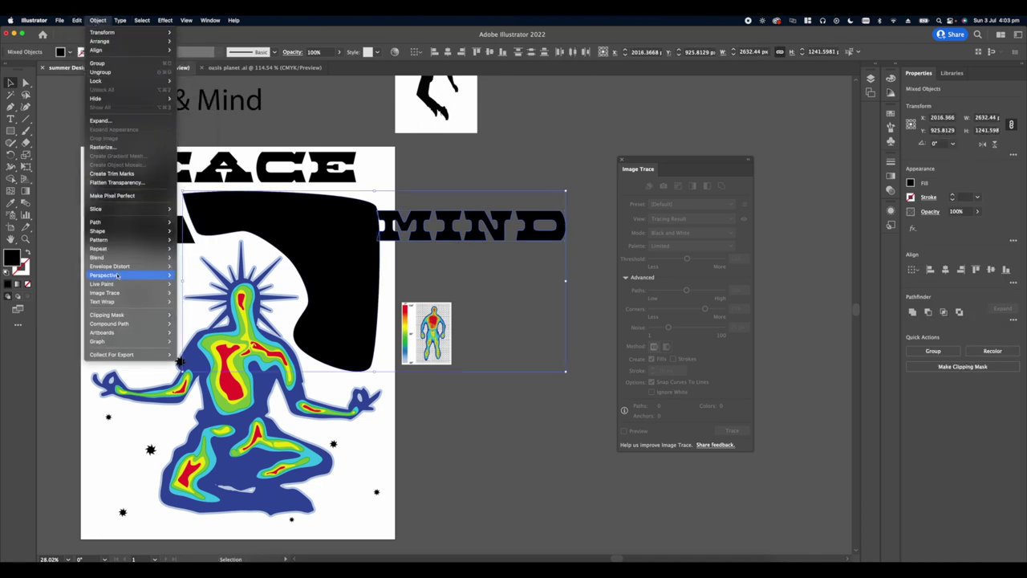
{"action": "mouse_move", "coordinate": [128, 270]}
{"action": "left_click", "coordinate": [206, 284]}
{"action": "left_click", "coordinate": [355, 276]}
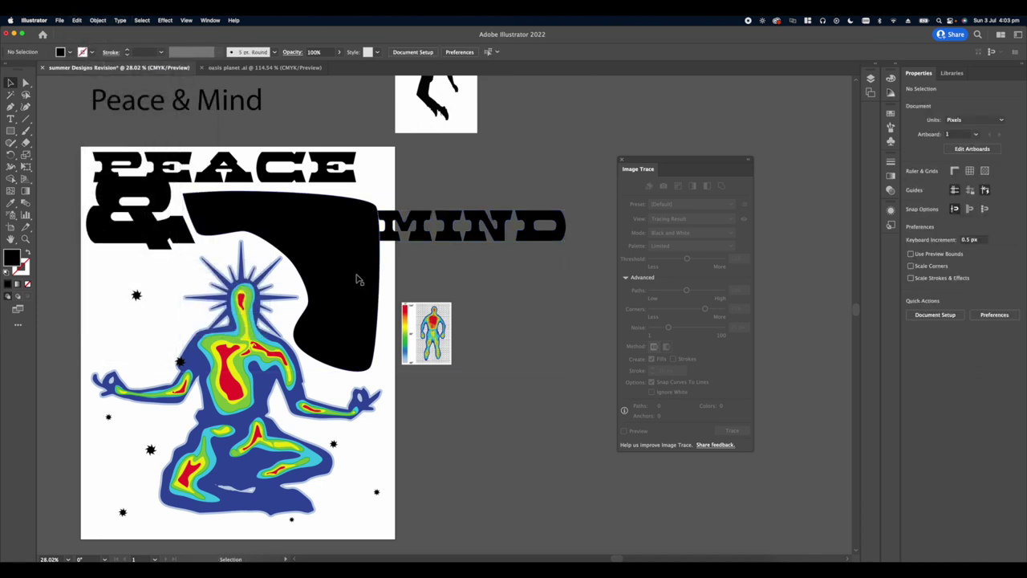
- Draw a curved black shape with the Pen tool beside the ampersand, over the word MIND and following the starburst's upper side
{"action": "scroll", "coordinate": [317, 246], "scroll_direction": "up", "scroll_amount": 2}
{"action": "key", "text": "p"}
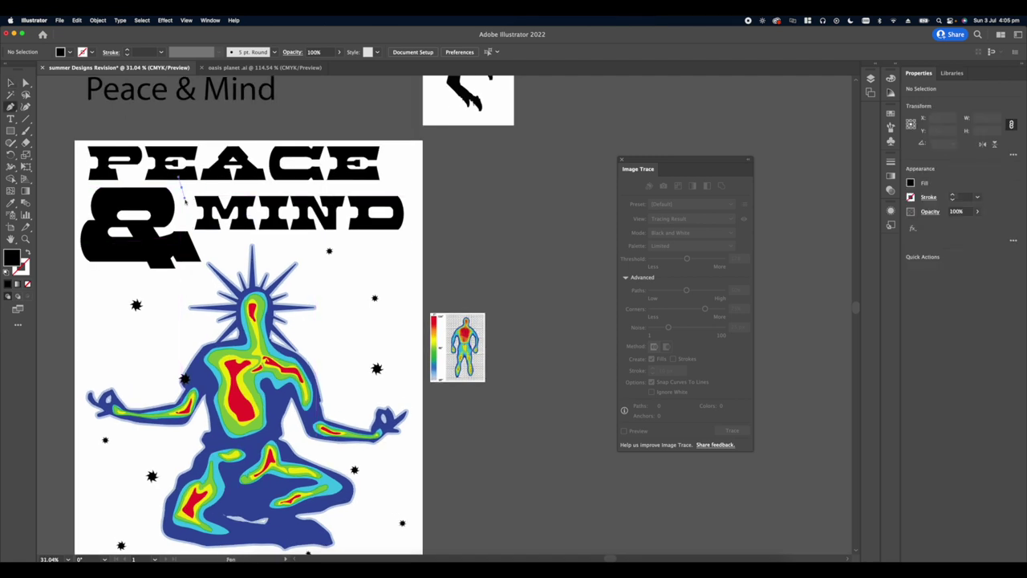
{"action": "scroll", "coordinate": [184, 199], "scroll_direction": "up", "scroll_amount": 5}
{"action": "scroll", "coordinate": [190, 211], "scroll_direction": "left", "scroll_amount": 2}
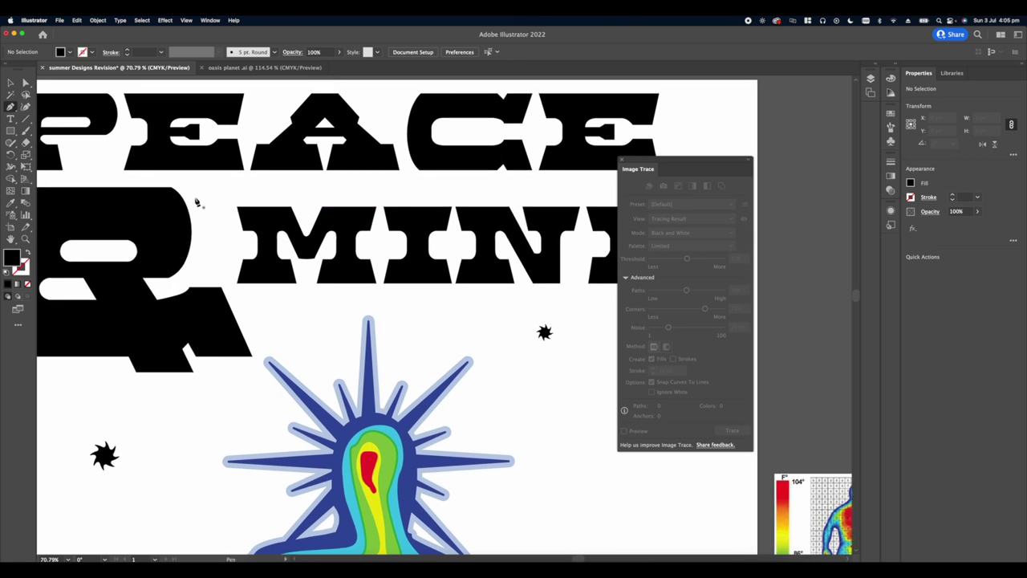
{"action": "left_click_drag", "start_coordinate": [213, 241], "coordinate": [215, 275]}
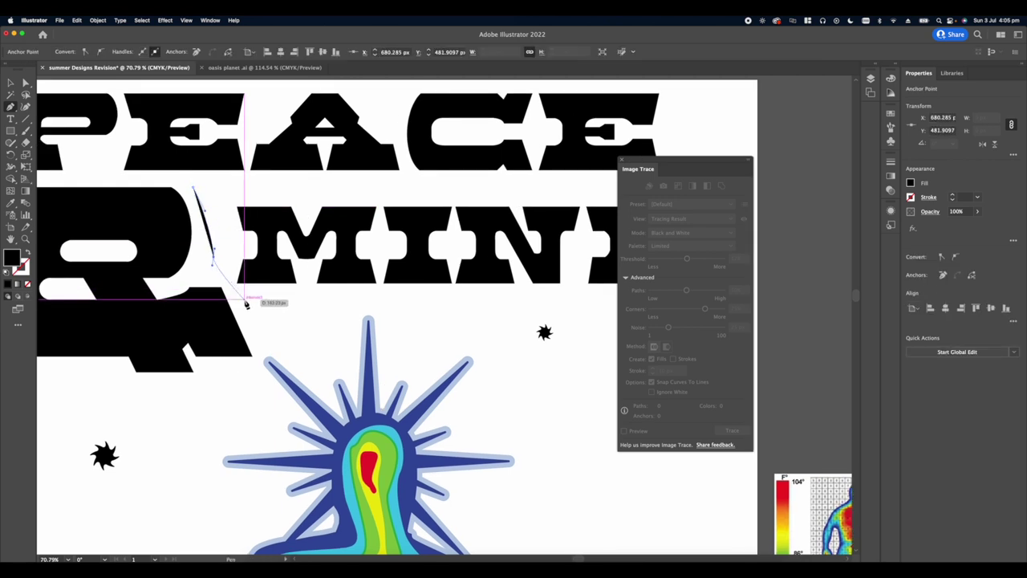
{"action": "left_click_drag", "start_coordinate": [289, 337], "coordinate": [202, 270]}
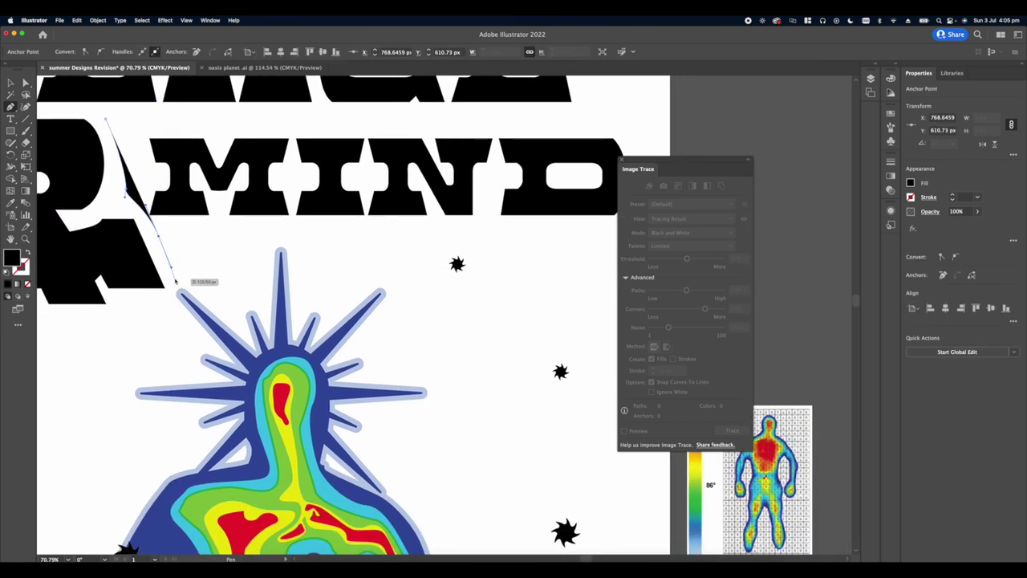
{"action": "left_click_drag", "start_coordinate": [272, 273], "coordinate": [231, 254]}
{"action": "left_click_drag", "start_coordinate": [311, 269], "coordinate": [330, 275]}
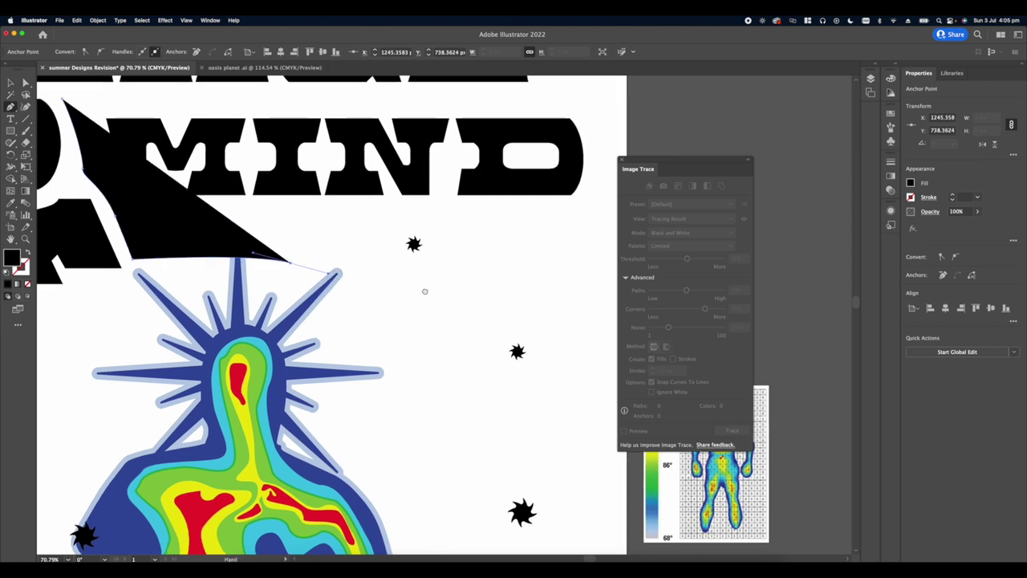
{"action": "left_click_drag", "start_coordinate": [424, 292], "coordinate": [357, 287]}
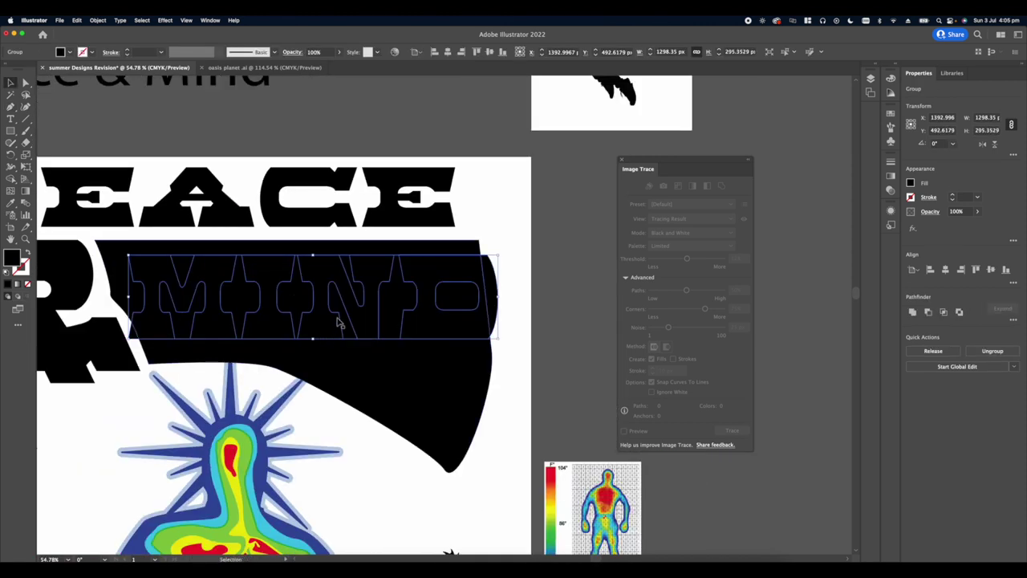
- Envelope-distort the word MIND into the curved black shape using Make with Top Object
{"action": "left_click", "coordinate": [406, 377], "text": "shift"}
{"action": "left_click", "coordinate": [91, 19]}
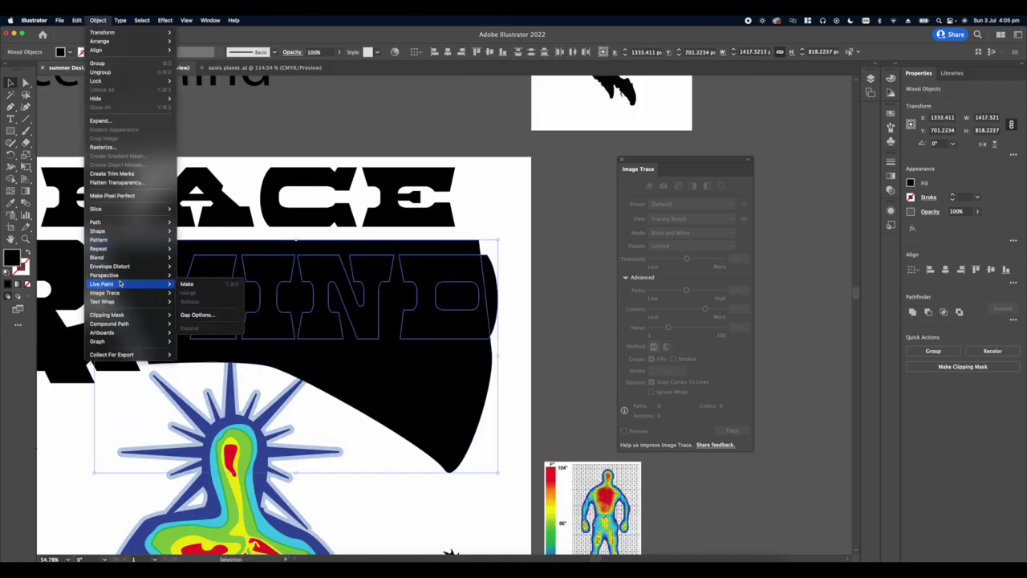
{"action": "mouse_move", "coordinate": [128, 265]}
{"action": "left_click", "coordinate": [210, 284]}
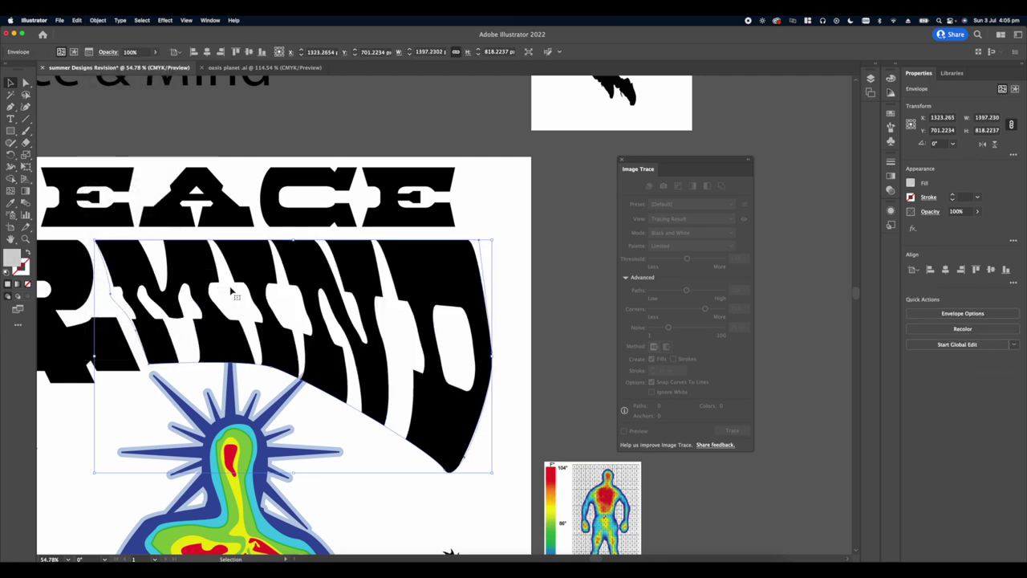
{"action": "left_click", "coordinate": [489, 269]}
{"action": "scroll", "coordinate": [301, 249], "scroll_direction": "down", "scroll_amount": 6}
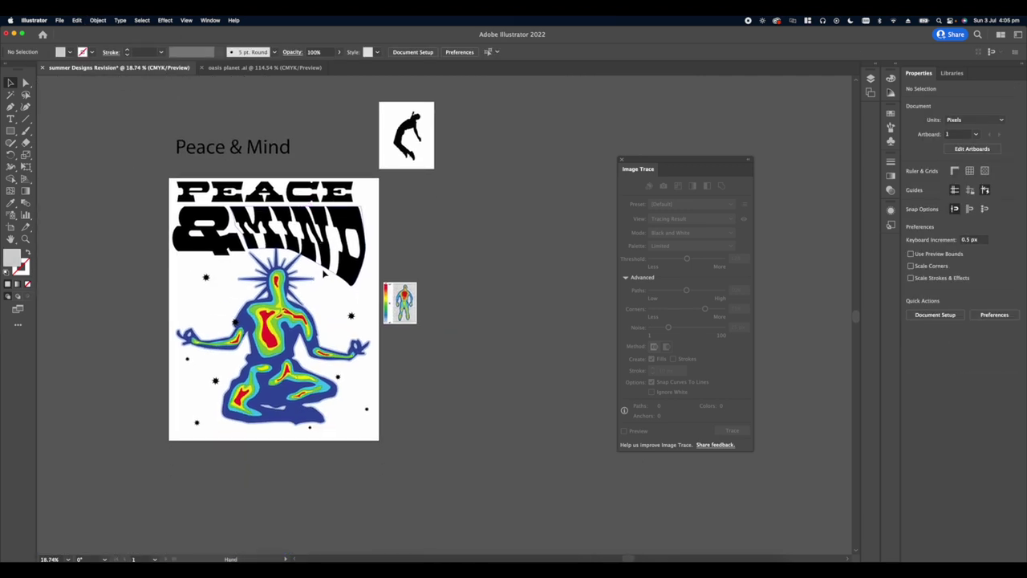
- Send the warped word MIND to the back so it sits behind the starburst
{"action": "scroll", "coordinate": [296, 289], "scroll_direction": "up", "scroll_amount": 4}
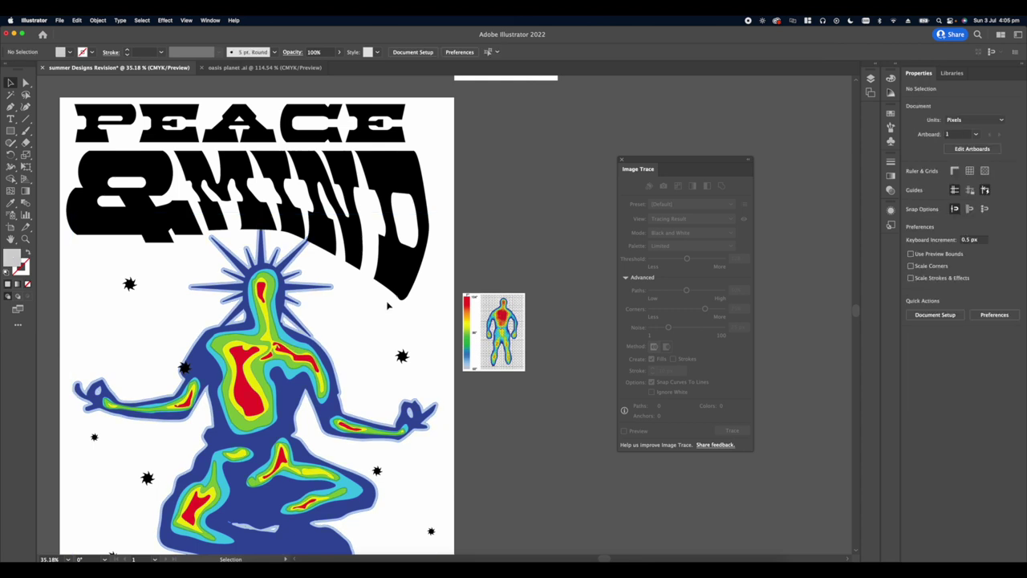
{"action": "left_click", "coordinate": [367, 246]}
{"action": "right_click", "coordinate": [367, 246]}
{"action": "mouse_move", "coordinate": [388, 346]}
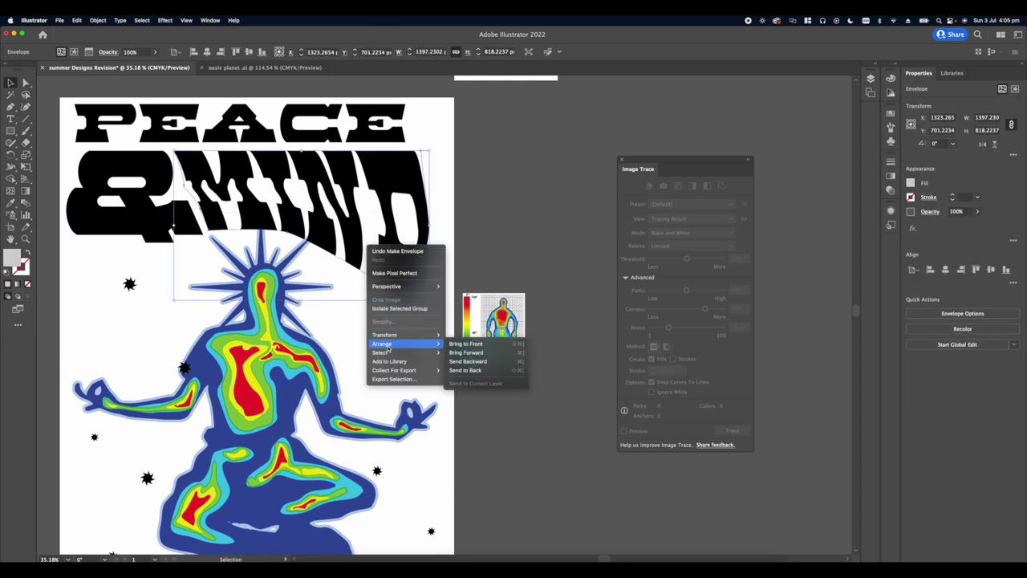
{"action": "left_click", "coordinate": [458, 373]}
{"action": "left_click", "coordinate": [487, 200]}
{"action": "scroll", "coordinate": [487, 200], "scroll_direction": "down", "scroll_amount": 4}
{"action": "scroll", "coordinate": [365, 211], "scroll_direction": "up", "scroll_amount": 3}
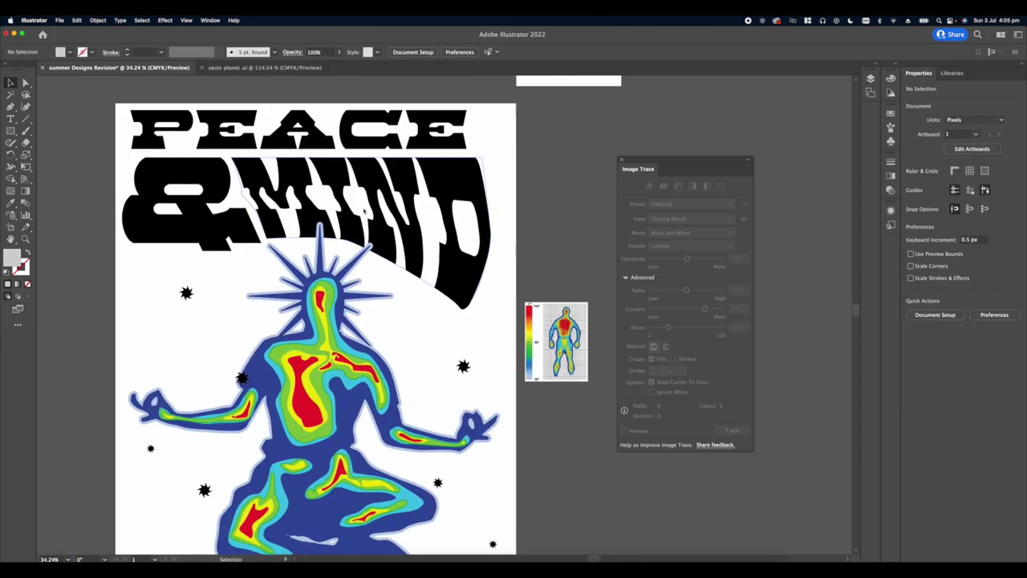
{"action": "scroll", "coordinate": [345, 209], "scroll_direction": "down", "scroll_amount": 4}
{"action": "scroll", "coordinate": [183, 138], "scroll_direction": "up", "scroll_amount": 2}
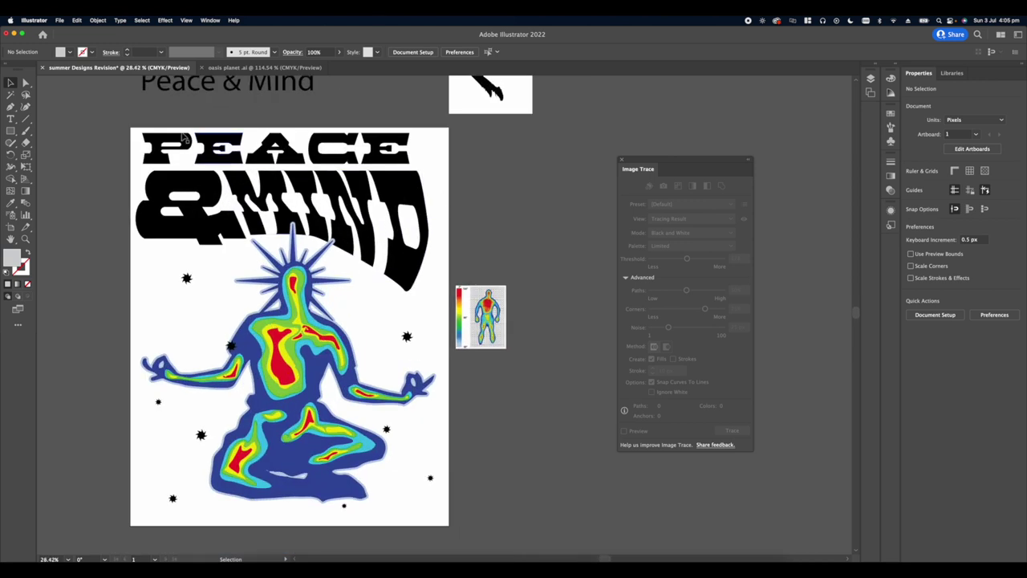
- Enlarge the grouped word PEACE slightly so it extends further toward the artboard's right edge
{"action": "left_click", "coordinate": [388, 211]}
{"action": "left_click", "coordinate": [395, 158]}
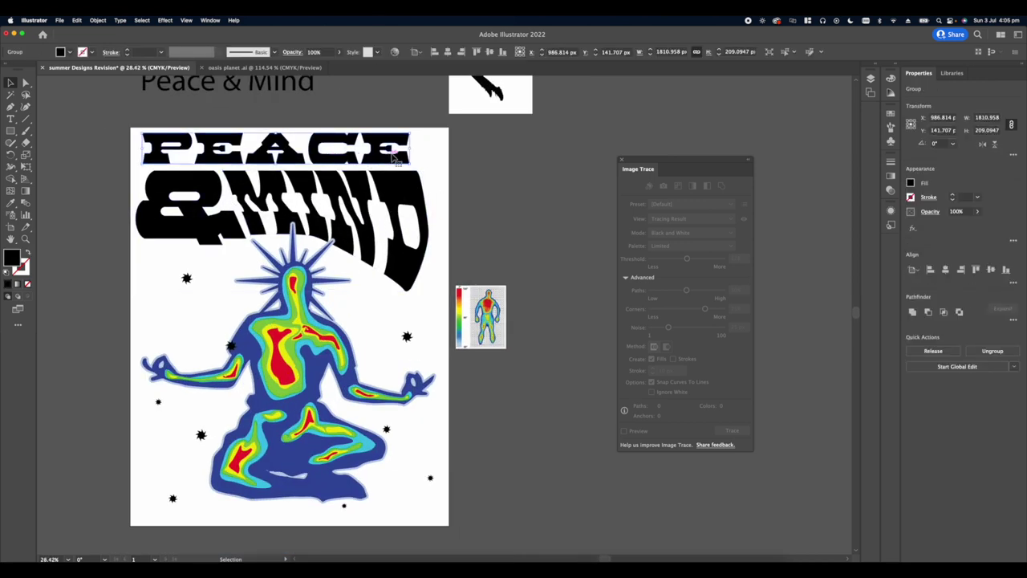
{"action": "mouse_move", "coordinate": [410, 151]}
{"action": "left_mouse_down"}
{"action": "mouse_move", "coordinate": [431, 153]}
{"action": "mouse_move", "coordinate": [418, 151]}
{"action": "left_mouse_up"}
- Select the whole PEACE & MIND title and shift it slightly right to centre it on the artboard
{"action": "left_click_drag", "start_coordinate": [147, 95], "coordinate": [401, 233]}
{"action": "left_click_drag", "start_coordinate": [386, 222], "coordinate": [389, 221]}
{"action": "key", "text": "super+z"}
{"action": "left_click_drag", "start_coordinate": [464, 211], "coordinate": [159, 153]}
{"action": "left_click_drag", "start_coordinate": [238, 191], "coordinate": [243, 192]}
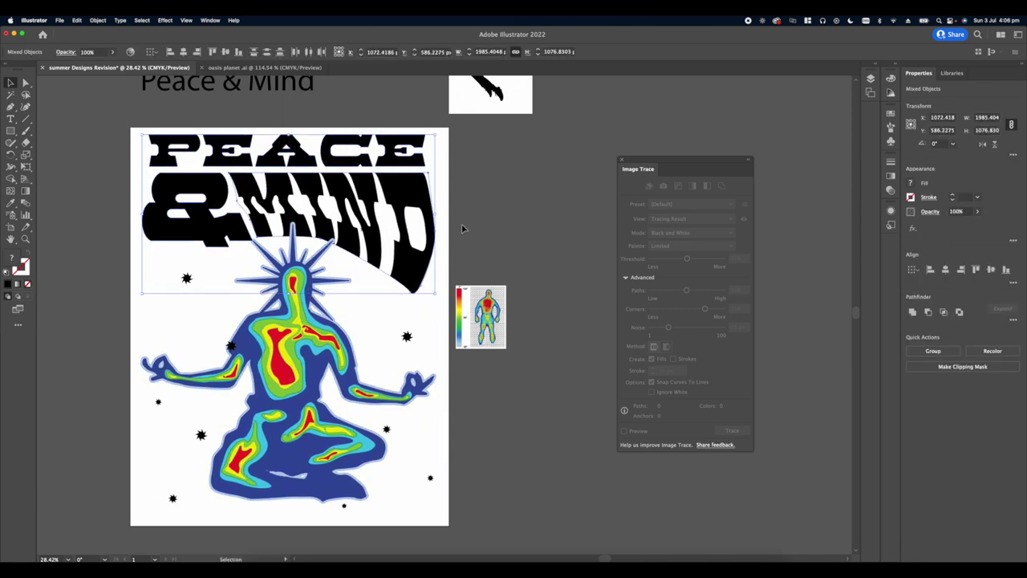
{"action": "left_click", "coordinate": [463, 227]}
{"action": "scroll", "coordinate": [329, 248], "scroll_direction": "down", "scroll_amount": 3}
{"action": "scroll", "coordinate": [387, 238], "scroll_direction": "up", "scroll_amount": 2}
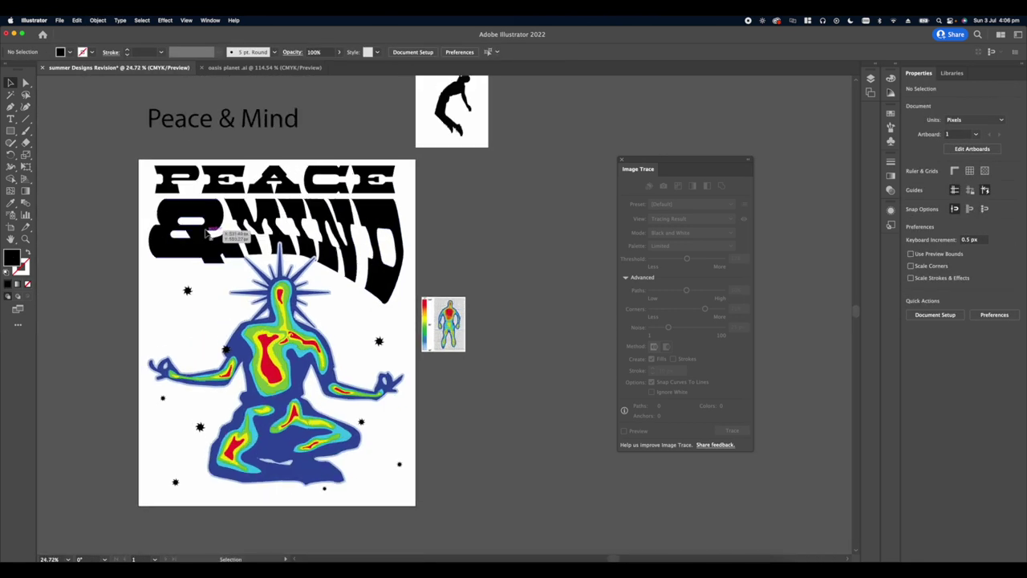
- Try the figure's dark blue as the fill of the warped word MIND by sampling it with the Eyedropper
{"action": "left_click", "coordinate": [382, 284]}
{"action": "key", "text": "i"}
{"action": "left_click", "coordinate": [243, 258]}
{"action": "scroll", "coordinate": [241, 257], "scroll_direction": "up", "scroll_amount": 3}
{"action": "key", "text": "v"}
{"action": "left_click", "coordinate": [495, 217]}
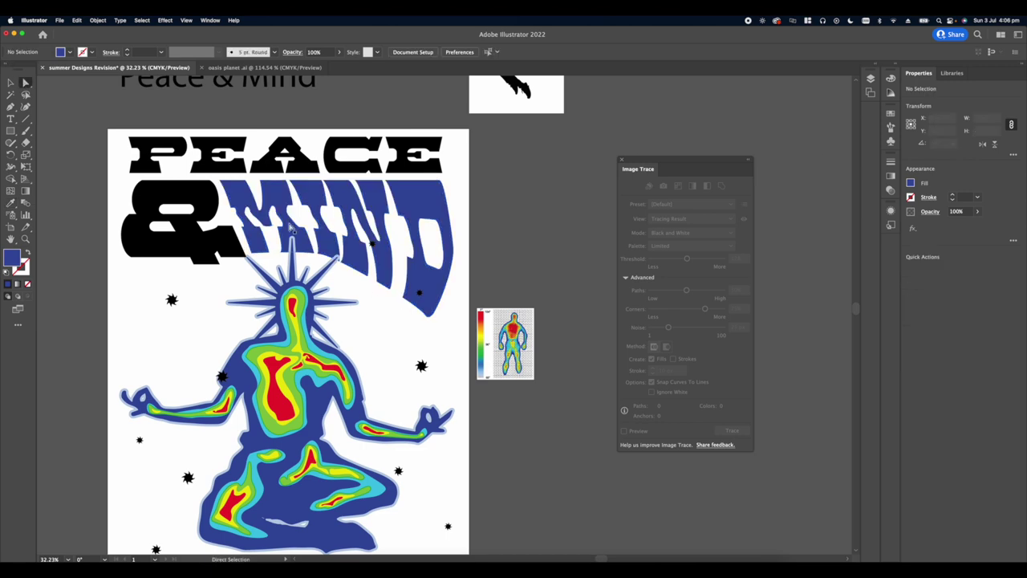
- Try the figure's yellow as the fill of the word MIND by sampling it with the Eyedropper
{"action": "left_click", "coordinate": [437, 233]}
{"action": "left_click", "coordinate": [494, 216]}
{"action": "left_click", "coordinate": [440, 209]}
{"action": "key", "text": "i"}
{"action": "left_click", "coordinate": [200, 256]}
{"action": "left_click", "coordinate": [289, 336]}
{"action": "scroll", "coordinate": [288, 336], "scroll_direction": "up", "scroll_amount": 3}
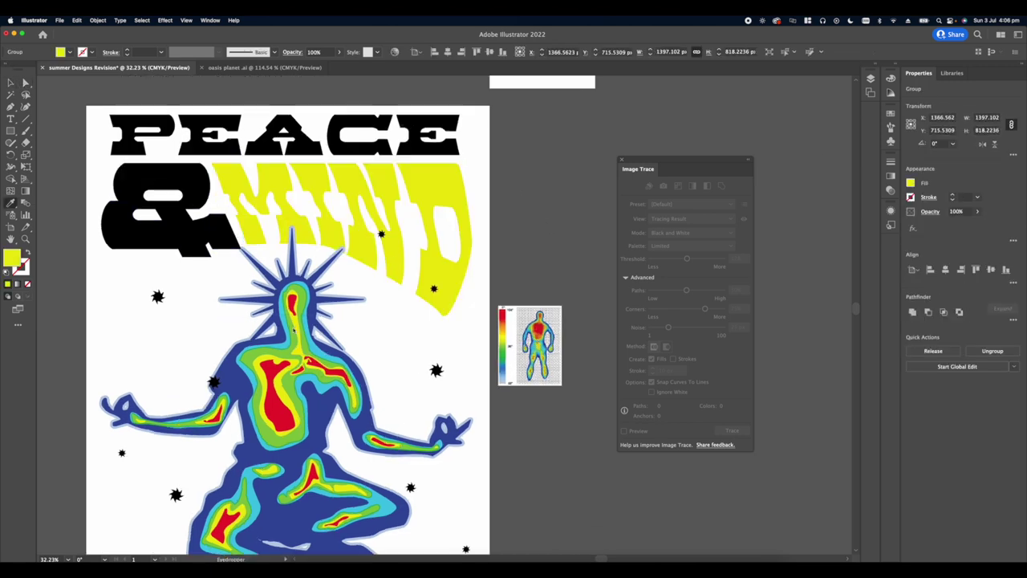
{"action": "scroll", "coordinate": [306, 303], "scroll_direction": "down", "scroll_amount": 3}
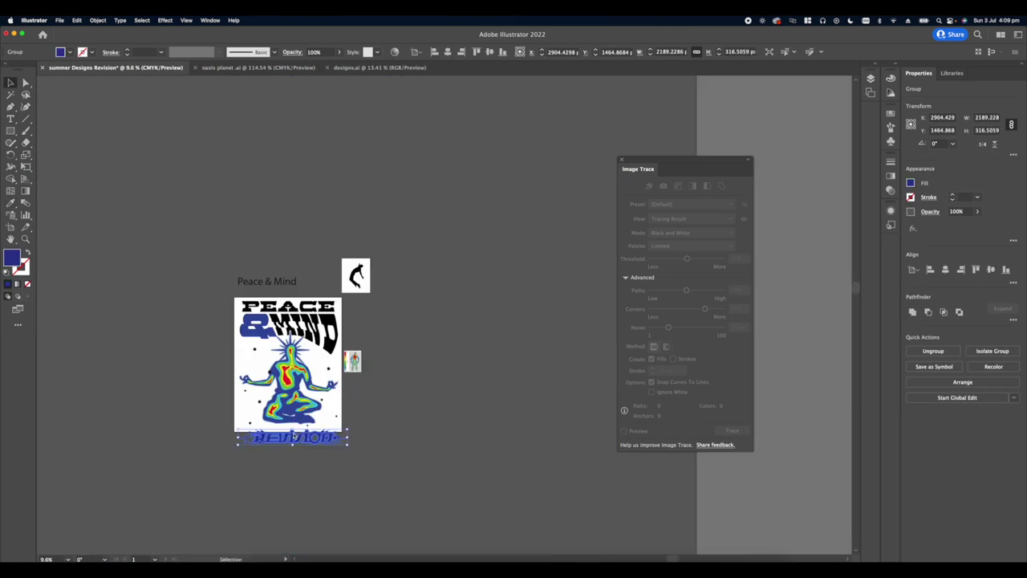
- Scale the Revision logo to about 746 px wide and place it in the artboard's bottom-right corner
{"action": "scroll", "coordinate": [476, 386], "scroll_direction": "up", "scroll_amount": 4}
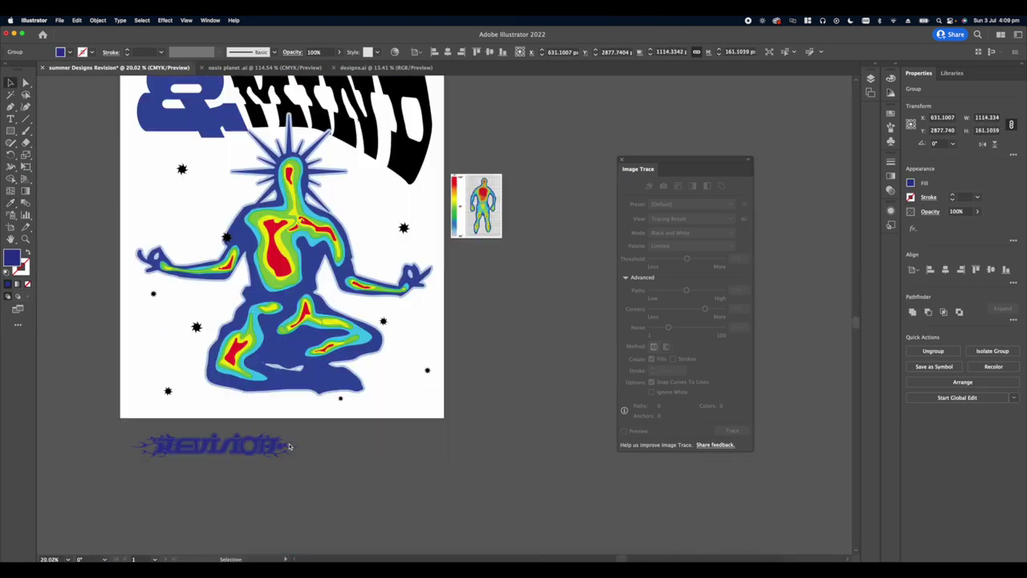
{"action": "left_click_drag", "start_coordinate": [476, 385], "coordinate": [427, 392]}
{"action": "left_click_drag", "start_coordinate": [376, 404], "coordinate": [414, 404]}
{"action": "scroll", "coordinate": [345, 399], "scroll_direction": "down", "scroll_amount": 5}
{"action": "scroll", "coordinate": [343, 388], "scroll_direction": "up", "scroll_amount": 3}
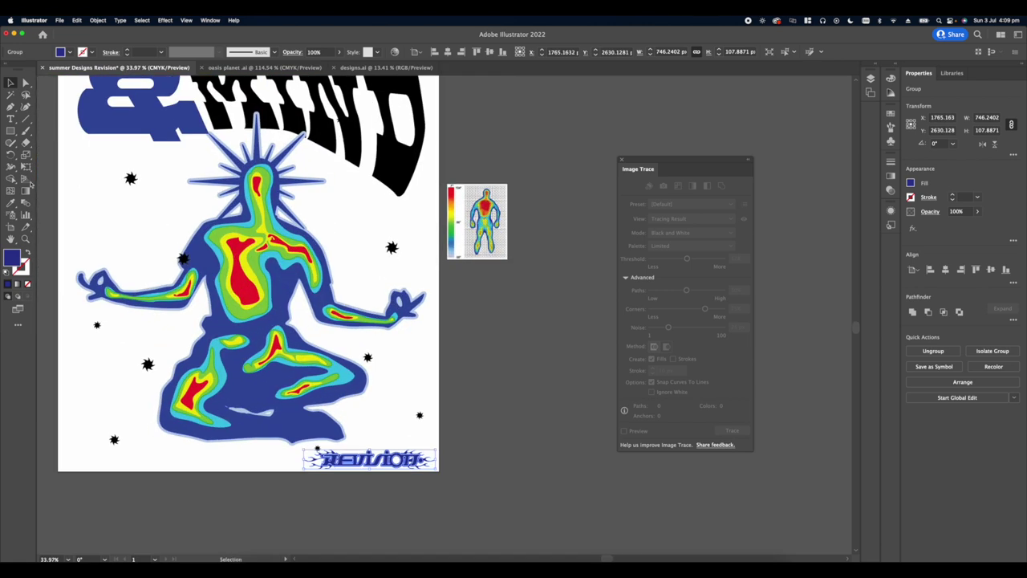
- Recolour the Revision logo with the black sampled from MIND and shrink it slightly toward the artboard corner
{"action": "key", "text": "i"}
{"action": "left_click", "coordinate": [338, 120]}
{"action": "left_click", "coordinate": [12, 82]}
{"action": "scroll", "coordinate": [399, 514], "scroll_direction": "up", "scroll_amount": 5}
{"action": "left_click_drag", "start_coordinate": [184, 350], "coordinate": [243, 359]}
{"action": "left_click", "coordinate": [369, 437]}
{"action": "scroll", "coordinate": [365, 438], "scroll_direction": "down", "scroll_amount": 5}
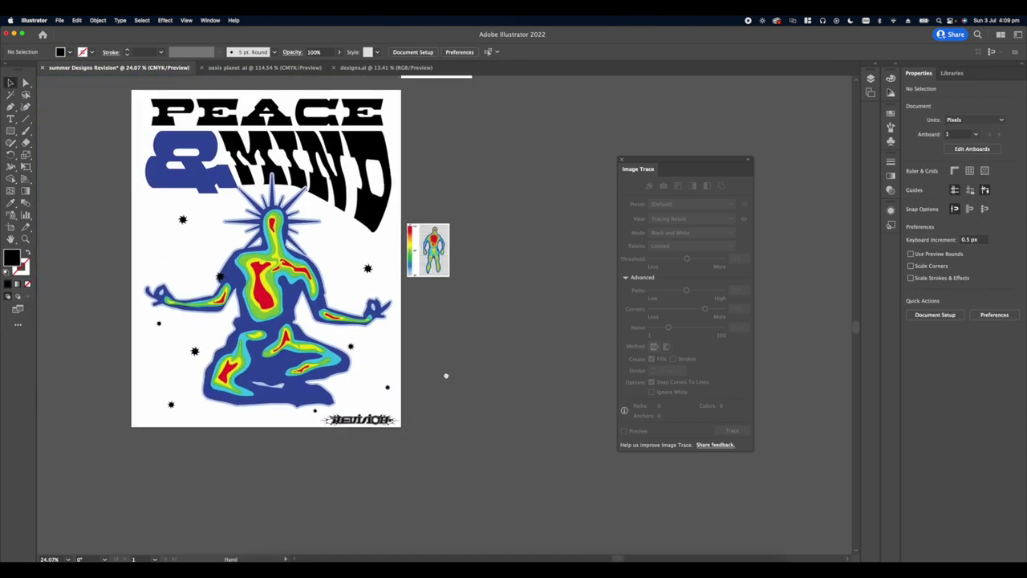
- Offset the paths of the small stars around the figure by 2 px with round joins
{"action": "scroll", "coordinate": [401, 353], "scroll_direction": "up", "scroll_amount": 1}
{"action": "left_click", "coordinate": [242, 344]}
{"action": "left_click", "coordinate": [241, 343]}
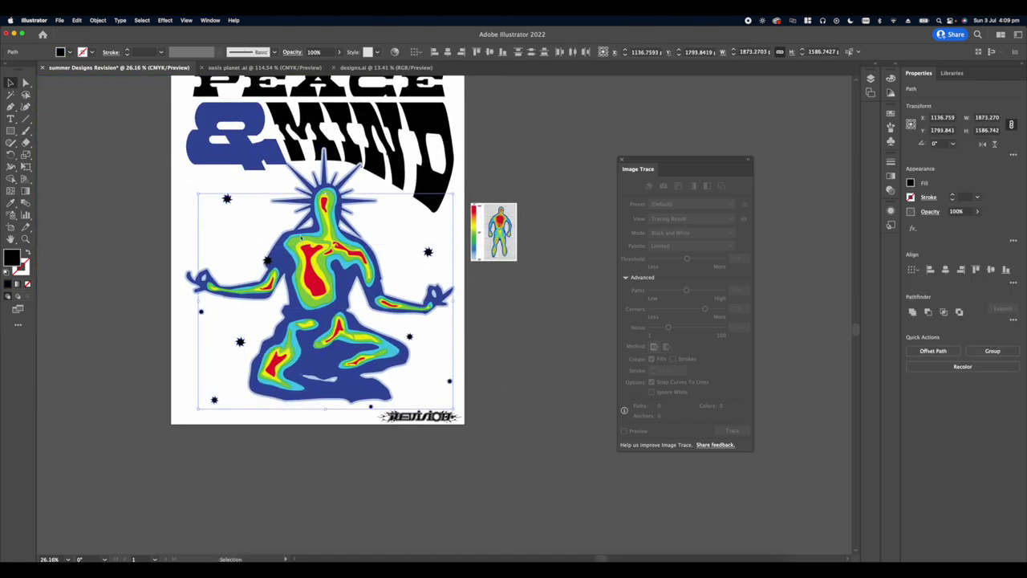
{"action": "scroll", "coordinate": [300, 236], "scroll_direction": "up", "scroll_amount": 2}
{"action": "scroll", "coordinate": [300, 236], "scroll_direction": "down", "scroll_amount": 3}
{"action": "left_click", "coordinate": [98, 20]}
{"action": "mouse_move", "coordinate": [121, 222]}
{"action": "left_click", "coordinate": [186, 253]}
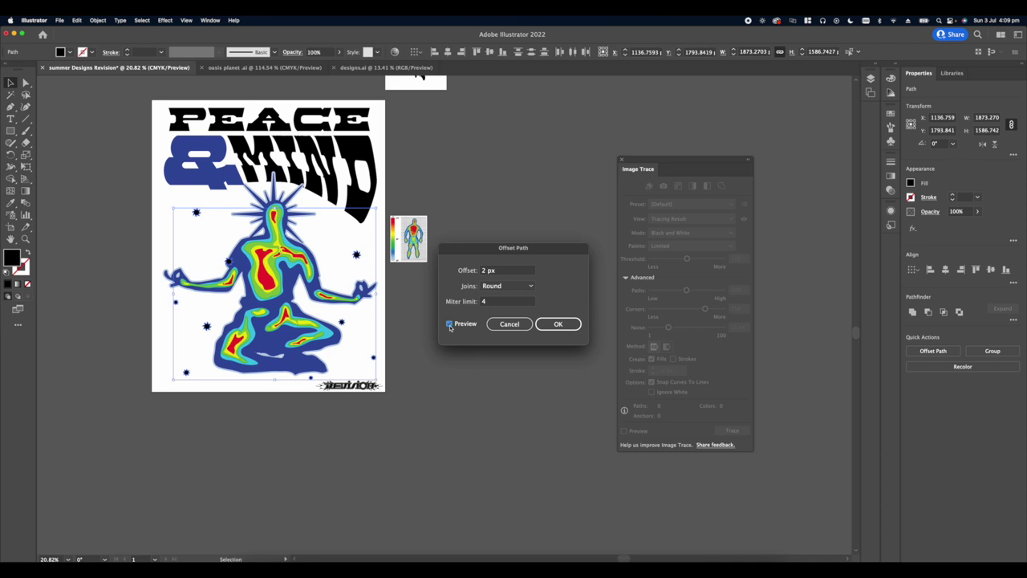
{"action": "left_click", "coordinate": [556, 324]}
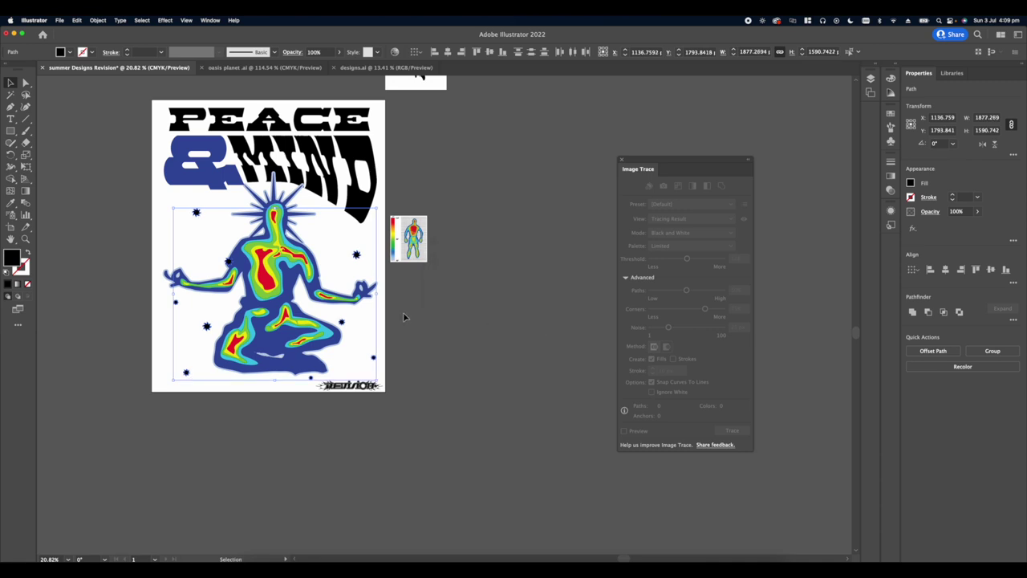
- Select the inner paths of the star above the right hand and the stars along the figure's left side, excluding their offset outlines
{"action": "scroll", "coordinate": [393, 301], "scroll_direction": "up", "scroll_amount": 5}
{"action": "scroll", "coordinate": [395, 221], "scroll_direction": "up", "scroll_amount": 5}
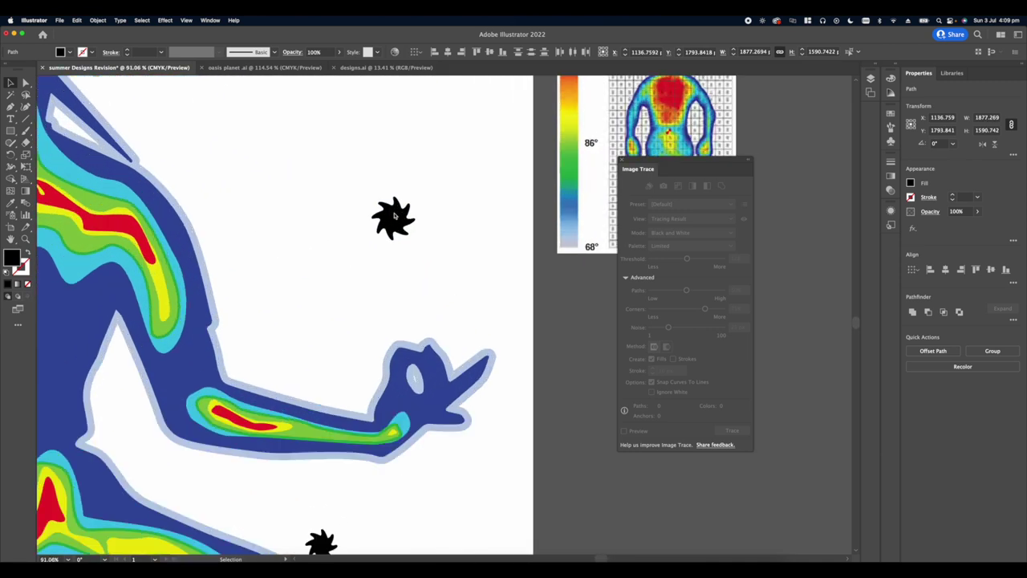
{"action": "left_click", "coordinate": [25, 83]}
{"action": "left_click", "coordinate": [114, 138]}
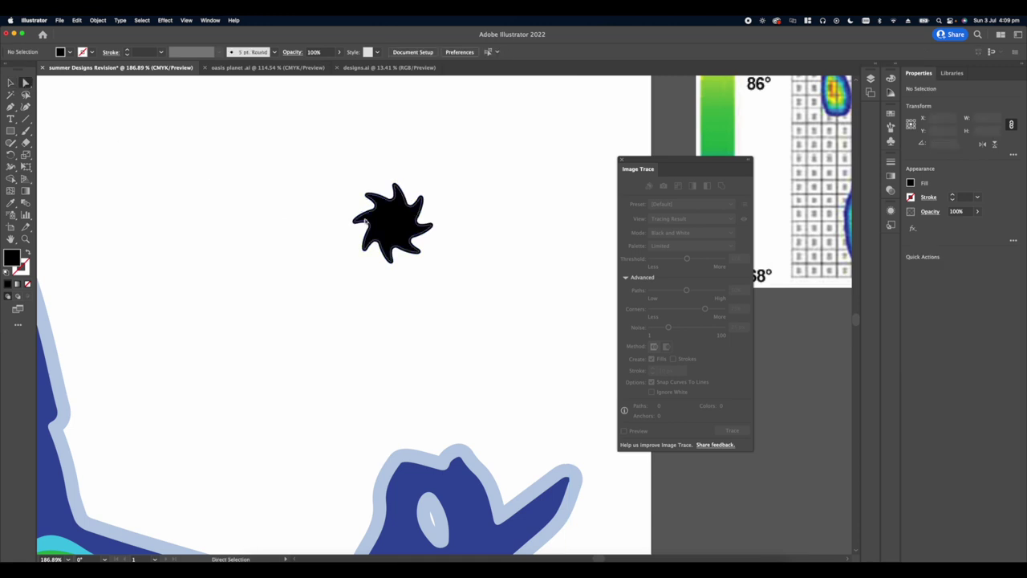
{"action": "left_click", "coordinate": [377, 219]}
{"action": "scroll", "coordinate": [377, 218], "scroll_direction": "down", "scroll_amount": 4}
{"action": "scroll", "coordinate": [361, 225], "scroll_direction": "right", "scroll_amount": 5}
{"action": "scroll", "coordinate": [279, 324], "scroll_direction": "left", "scroll_amount": 2}
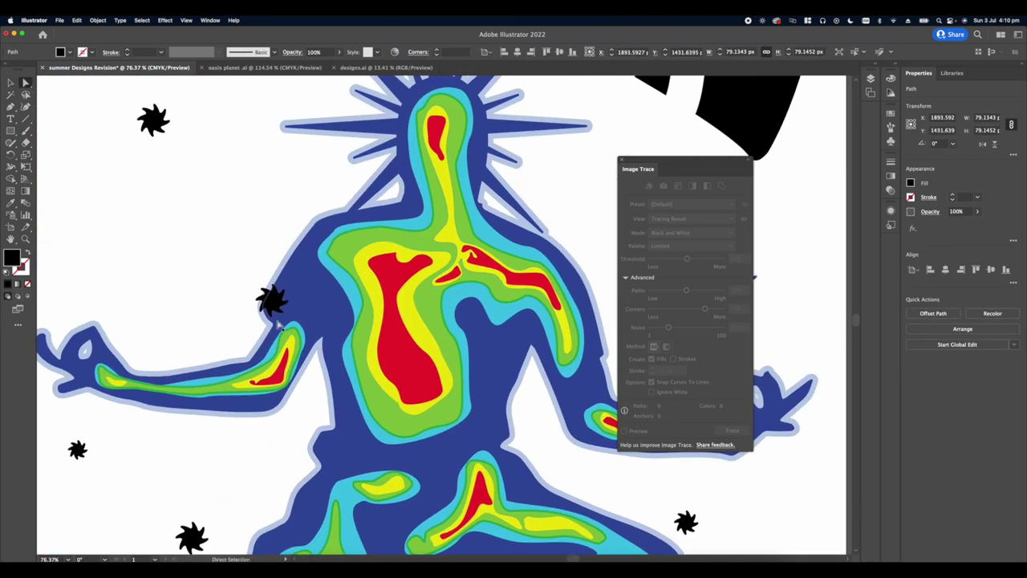
{"action": "left_click", "coordinate": [270, 303], "text": "shift"}
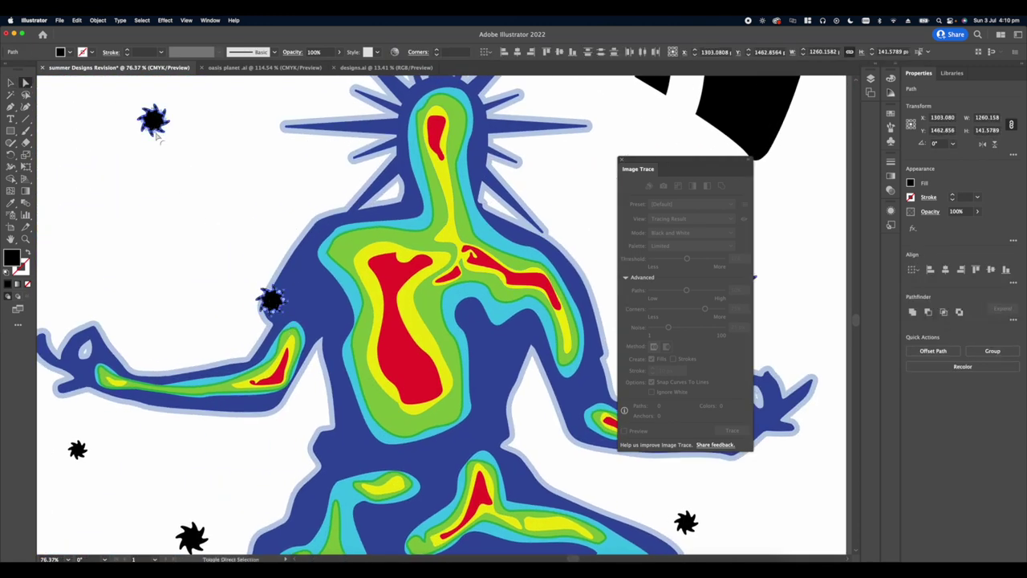
{"action": "scroll", "coordinate": [161, 145], "scroll_direction": "down", "scroll_amount": 4}
{"action": "scroll", "coordinate": [184, 261], "scroll_direction": "up", "scroll_amount": 5}
{"action": "left_click", "coordinate": [170, 253], "text": "shift"}
{"action": "scroll", "coordinate": [177, 261], "scroll_direction": "down", "scroll_amount": 5}
{"action": "left_click", "coordinate": [220, 384], "text": "shift"}
- Add the inner paths of the remaining stars near the logo and the figure's right knee to the selection
{"action": "scroll", "coordinate": [315, 164], "scroll_direction": "down", "scroll_amount": 5}
{"action": "scroll", "coordinate": [325, 281], "scroll_direction": "right", "scroll_amount": 4}
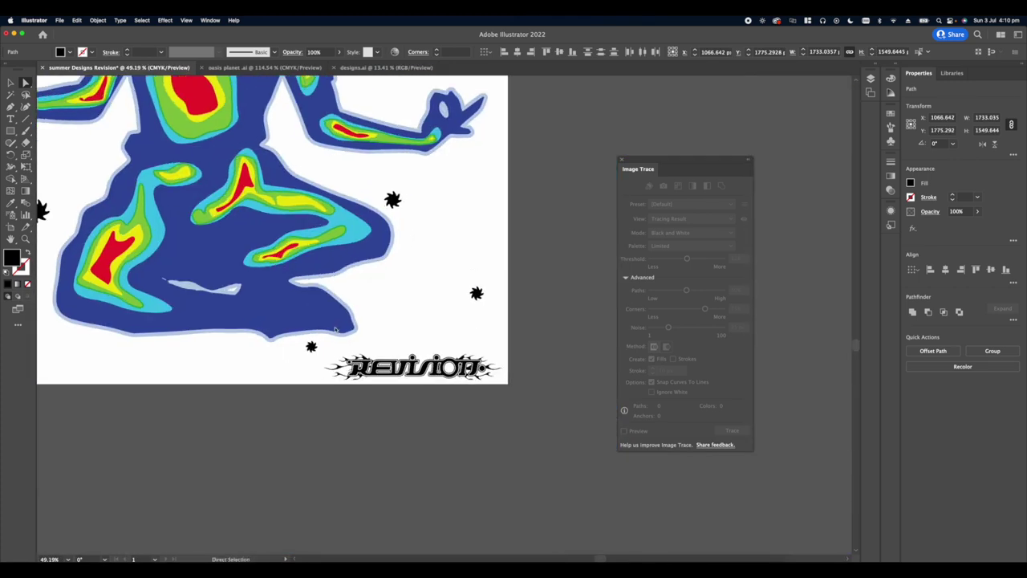
{"action": "left_click", "coordinate": [311, 347], "text": "shift"}
{"action": "scroll", "coordinate": [305, 349], "scroll_direction": "down", "scroll_amount": 3}
{"action": "scroll", "coordinate": [377, 337], "scroll_direction": "up", "scroll_amount": 5}
{"action": "left_click", "coordinate": [361, 361], "text": "shift"}
{"action": "left_click", "coordinate": [254, 246], "text": "shift"}
{"action": "scroll", "coordinate": [353, 240], "scroll_direction": "down", "scroll_amount": 6}
{"action": "scroll", "coordinate": [353, 105], "scroll_direction": "up", "scroll_amount": 3}
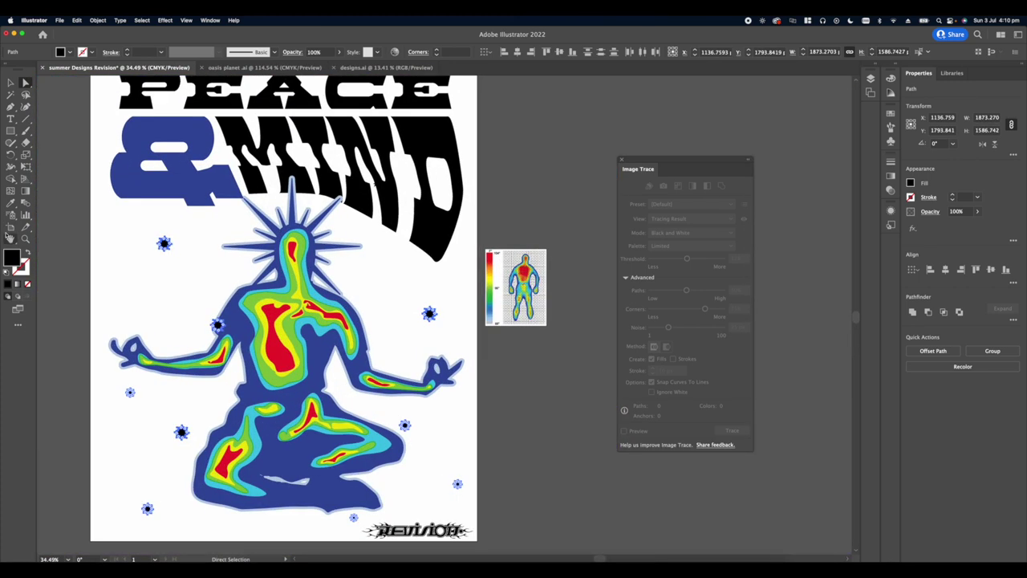
- Fill the selected star centres with the figure's red using the Eyedropper
{"action": "left_click", "coordinate": [12, 215]}
{"action": "scroll", "coordinate": [298, 248], "scroll_direction": "up", "scroll_amount": 5}
{"action": "left_click", "coordinate": [298, 248]}
{"action": "scroll", "coordinate": [297, 249], "scroll_direction": "down", "scroll_amount": 5}
{"action": "scroll", "coordinate": [291, 253], "scroll_direction": "up", "scroll_amount": 4}
{"action": "left_click", "coordinate": [291, 226]}
{"action": "scroll", "coordinate": [250, 253], "scroll_direction": "down", "scroll_amount": 4}
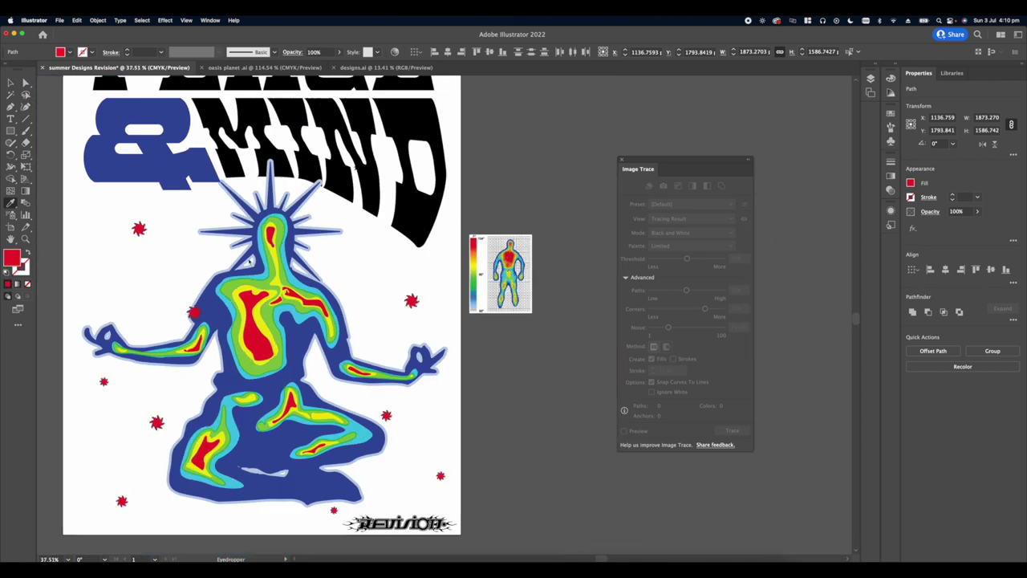
- Try the figure's green on the star centres, return them to the sampled red and deselect them
{"action": "scroll", "coordinate": [240, 269], "scroll_direction": "up", "scroll_amount": 4}
{"action": "left_click", "coordinate": [227, 278]}
{"action": "scroll", "coordinate": [274, 269], "scroll_direction": "down", "scroll_amount": 3}
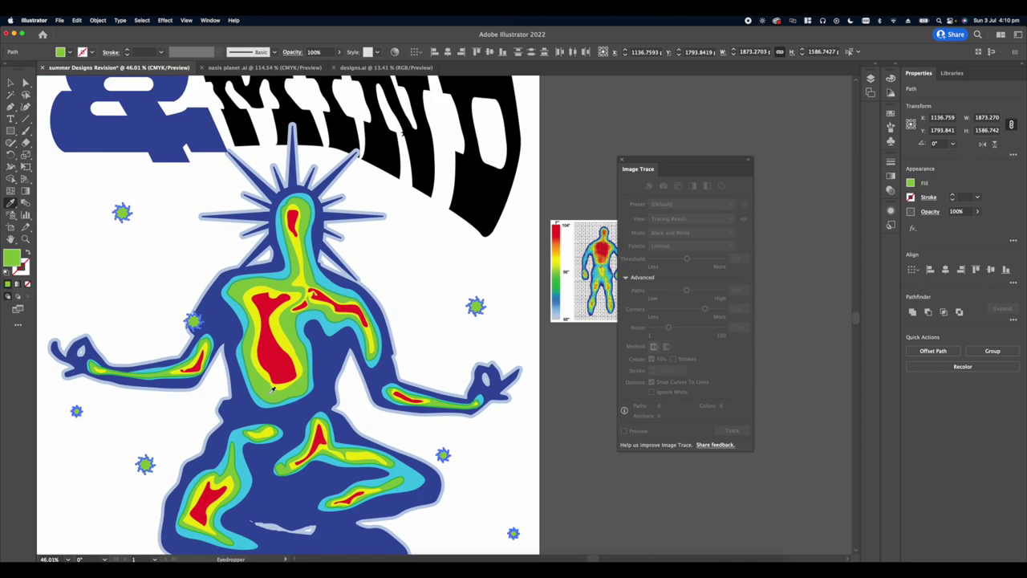
{"action": "scroll", "coordinate": [273, 389], "scroll_direction": "down", "scroll_amount": 4}
{"action": "left_click", "coordinate": [271, 358]}
{"action": "key", "text": "a"}
{"action": "left_click", "coordinate": [155, 281]}
{"action": "scroll", "coordinate": [161, 285], "scroll_direction": "down", "scroll_amount": 3}
{"action": "scroll", "coordinate": [252, 320], "scroll_direction": "up", "scroll_amount": 1}
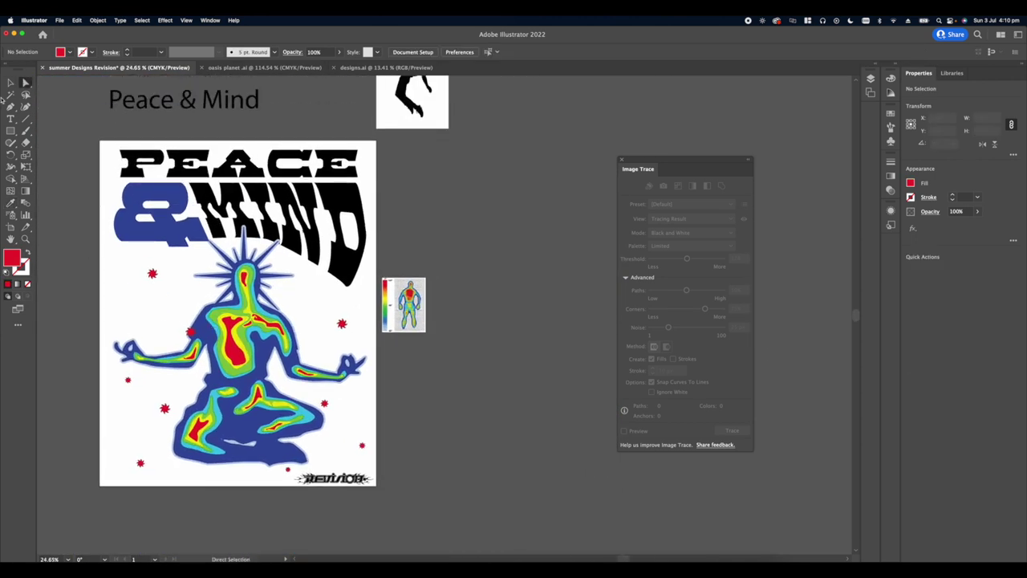
{"action": "left_click", "coordinate": [10, 83]}
{"action": "scroll", "coordinate": [401, 345], "scroll_direction": "down", "scroll_amount": 2}
{"action": "scroll", "coordinate": [244, 196], "scroll_direction": "up", "scroll_amount": 3}
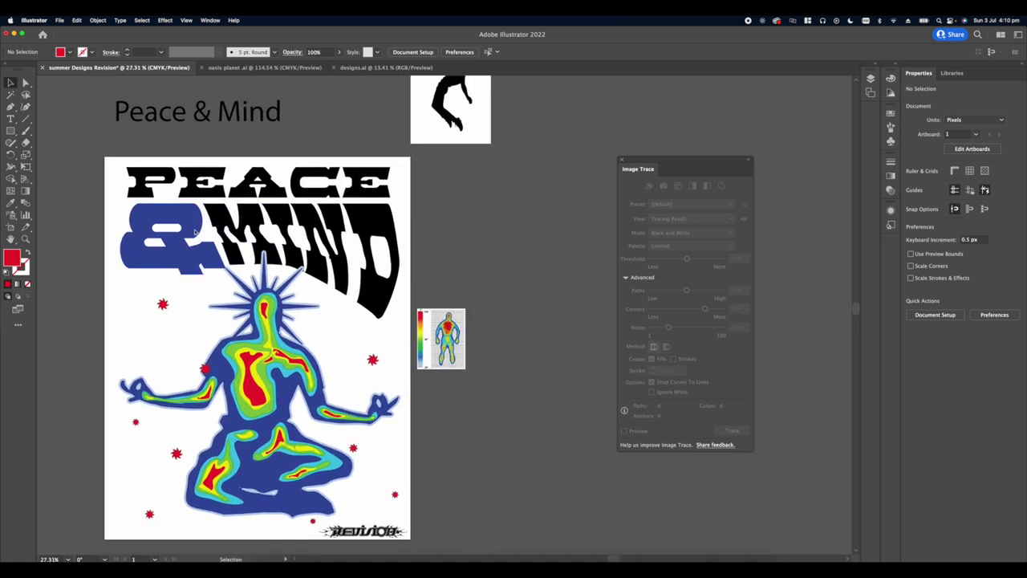
- Copy the blue round badge from designs.ai and paste it into the summer Designs Revision document
{"action": "scroll", "coordinate": [281, 462], "scroll_direction": "down", "scroll_amount": 2}
{"action": "scroll", "coordinate": [257, 417], "scroll_direction": "up", "scroll_amount": 1}
{"action": "left_click", "coordinate": [385, 67]}
{"action": "scroll", "coordinate": [385, 200], "scroll_direction": "down", "scroll_amount": 4}
{"action": "left_click", "coordinate": [457, 470]}
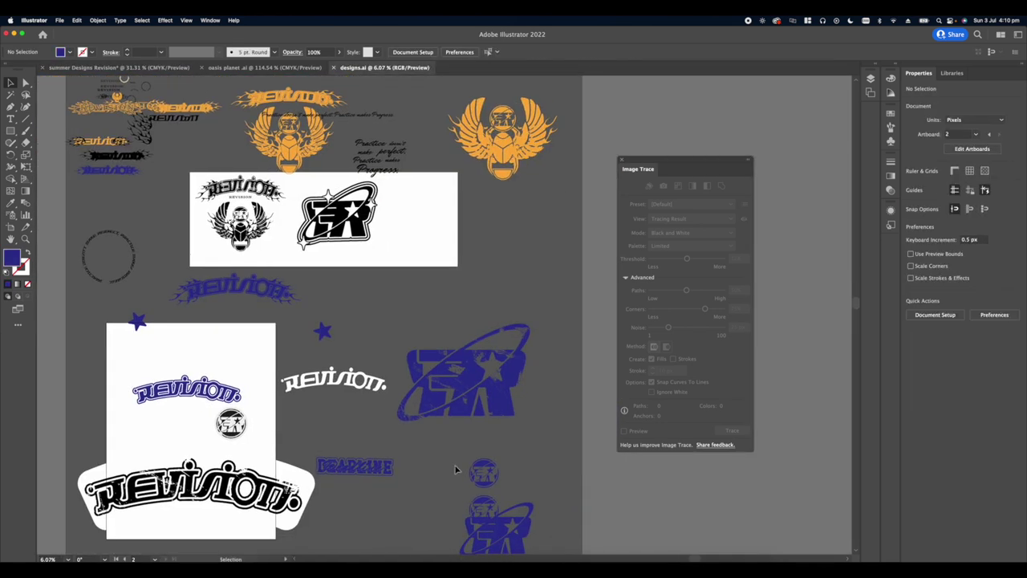
{"action": "left_click", "coordinate": [483, 474]}
{"action": "left_click", "coordinate": [118, 68]}
{"action": "key", "text": "super+v"}
- Try the badge behind the figure: send it to the back and fill it with the title's black using the Eyedropper
{"action": "scroll", "coordinate": [399, 404], "scroll_direction": "down", "scroll_amount": 4}
{"action": "left_click_drag", "start_coordinate": [425, 358], "coordinate": [293, 319]}
{"action": "scroll", "coordinate": [318, 349], "scroll_direction": "up", "scroll_amount": 4}
{"action": "right_click", "coordinate": [321, 351]}
{"action": "left_click", "coordinate": [432, 486]}
{"action": "scroll", "coordinate": [292, 318], "scroll_direction": "right", "scroll_amount": 2}
{"action": "key", "text": "i"}
{"action": "left_click", "coordinate": [277, 167]}
{"action": "key", "text": "v"}
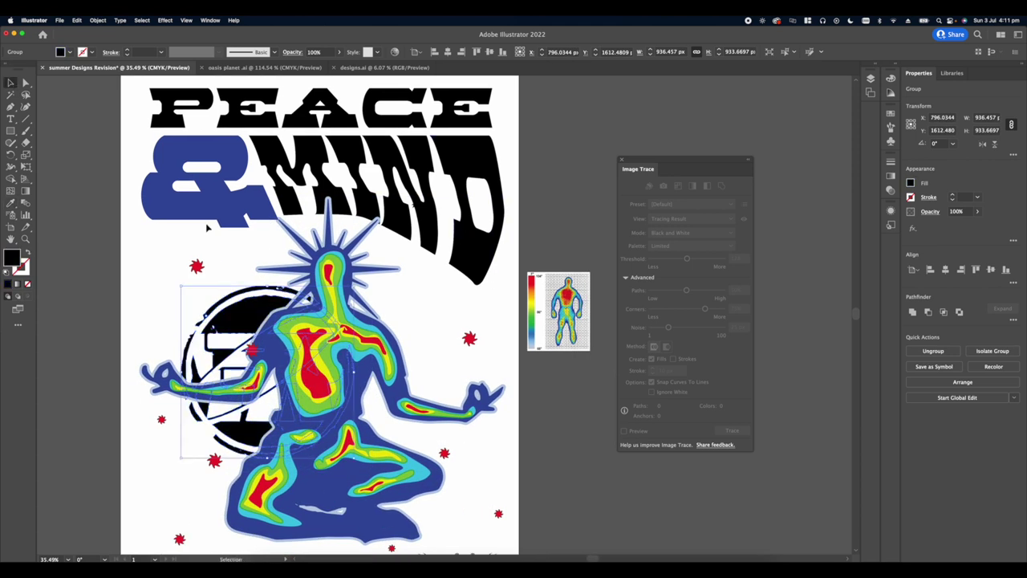
{"action": "scroll", "coordinate": [248, 275], "scroll_direction": "down", "scroll_amount": 3}
{"action": "left_click_drag", "start_coordinate": [269, 271], "coordinate": [230, 256]}
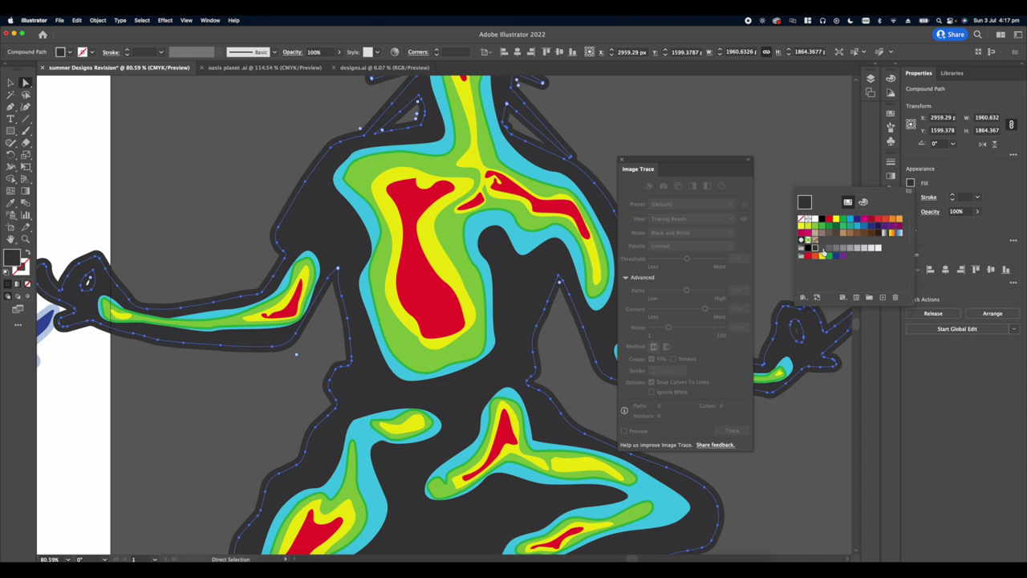
- Recolour the figure copy's body with a lighter grey swatch and its cyan areas with the K=70 grey
{"action": "left_click", "coordinate": [823, 249]}
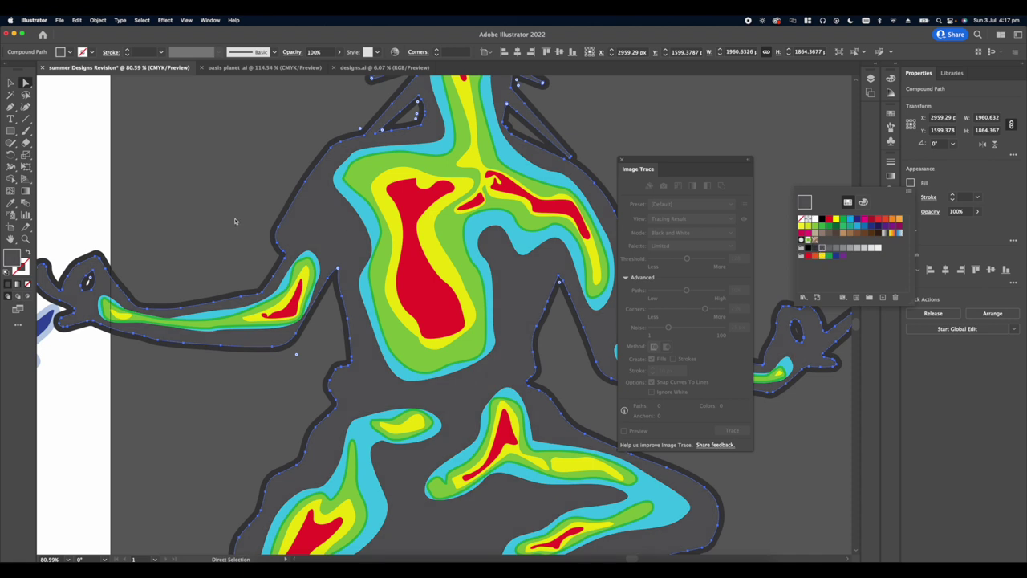
{"action": "left_click", "coordinate": [201, 210]}
{"action": "left_click", "coordinate": [202, 211]}
{"action": "scroll", "coordinate": [261, 237], "scroll_direction": "down", "scroll_amount": 4}
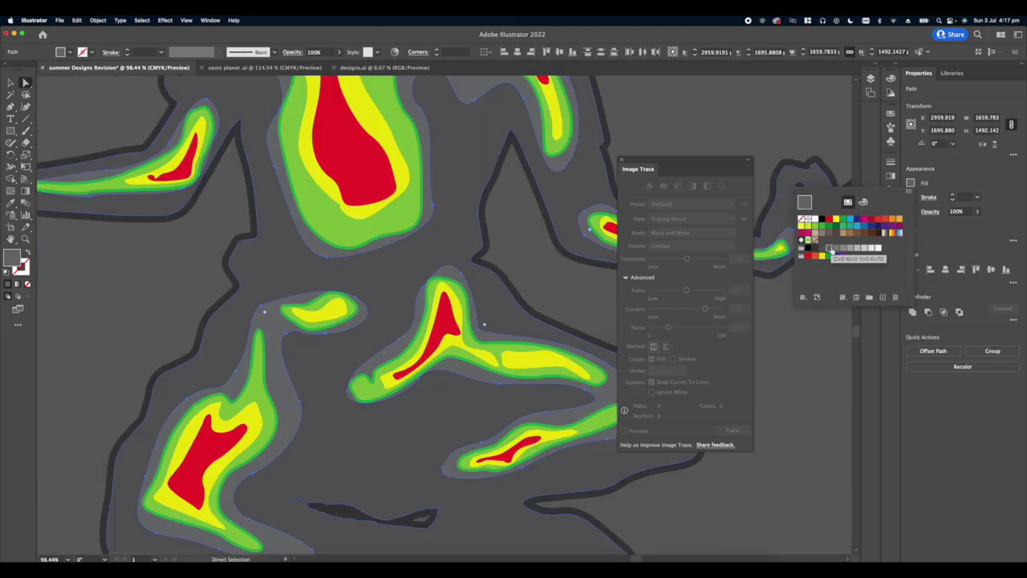
{"action": "left_click", "coordinate": [646, 114]}
{"action": "left_click", "coordinate": [614, 128]}
{"action": "scroll", "coordinate": [614, 129], "scroll_direction": "down", "scroll_amount": 6}
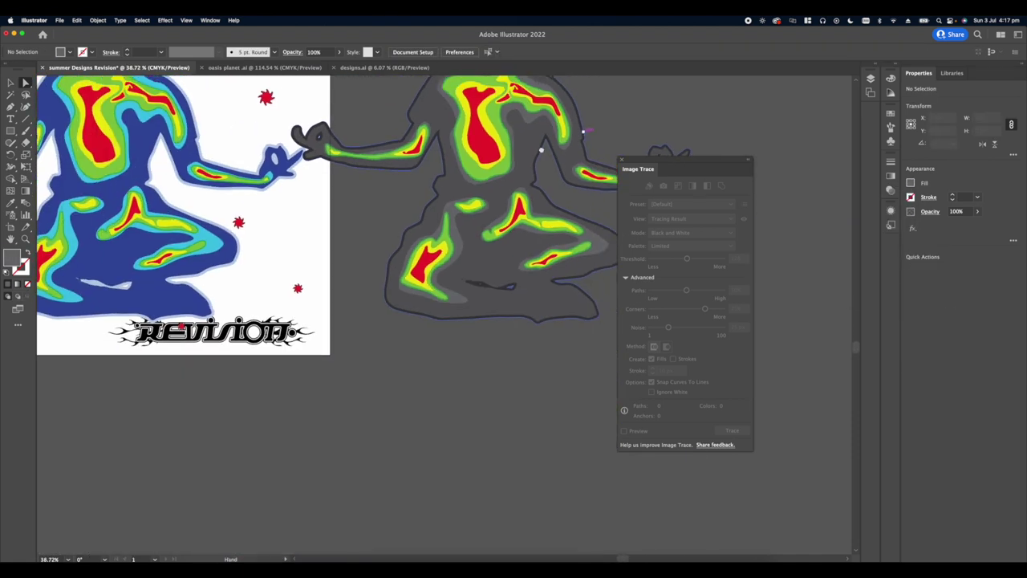
- Fit the grey figure onto the poster in place of the coloured one and deselect it
{"action": "left_click_drag", "start_coordinate": [562, 137], "coordinate": [479, 217]}
{"action": "scroll", "coordinate": [343, 199], "scroll_direction": "up", "scroll_amount": 2}
{"action": "scroll", "coordinate": [343, 198], "scroll_direction": "up", "scroll_amount": 5}
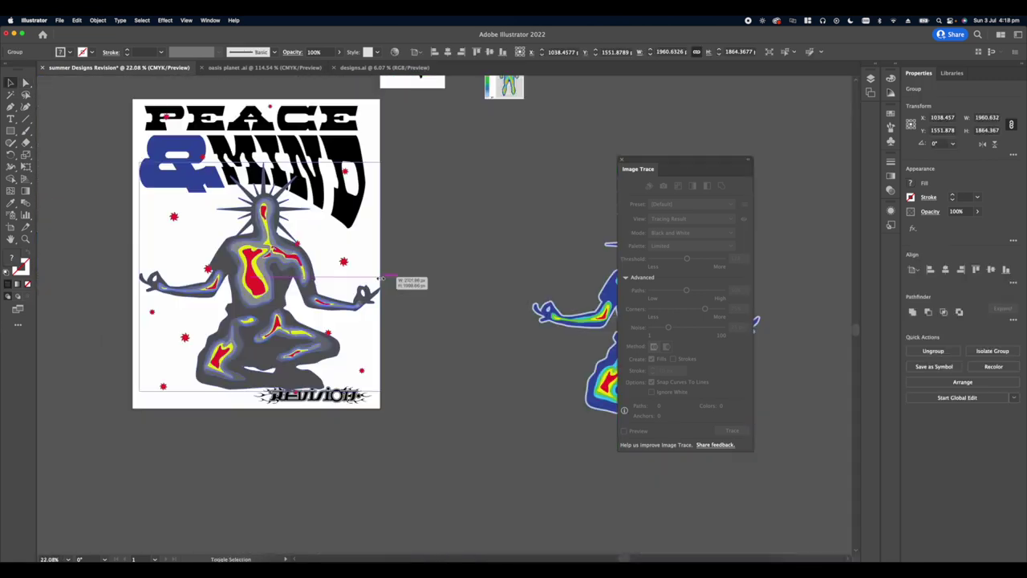
{"action": "left_click_drag", "start_coordinate": [377, 281], "coordinate": [265, 285]}
{"action": "left_click", "coordinate": [420, 316]}
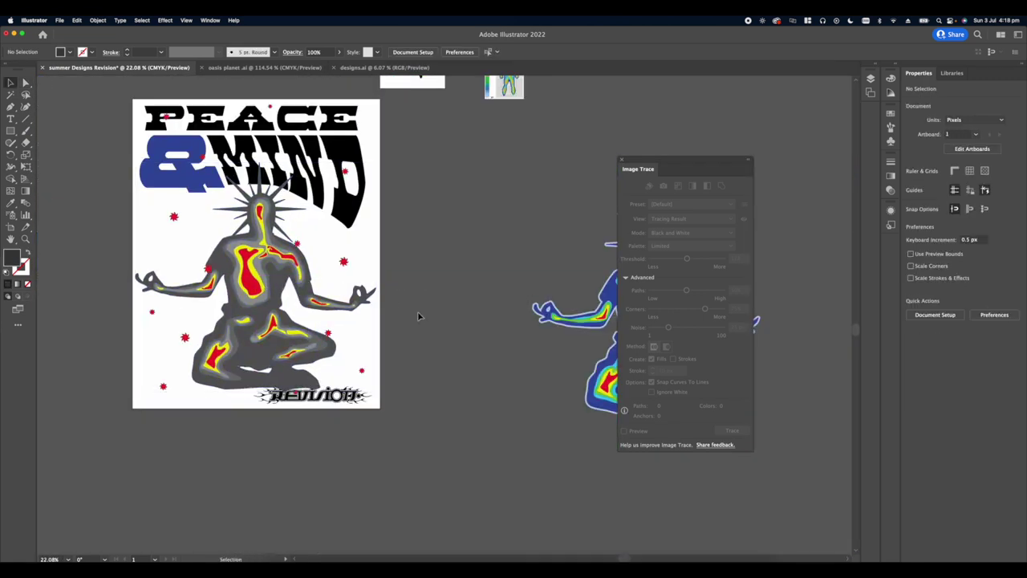
- Try the coloured figure behind the grey one on the poster, offset to its right, and scale both down to the artboard's width
{"action": "scroll", "coordinate": [343, 294], "scroll_direction": "down", "scroll_amount": 3}
{"action": "scroll", "coordinate": [345, 295], "scroll_direction": "right", "scroll_amount": 1}
{"action": "left_click_drag", "start_coordinate": [444, 295], "coordinate": [311, 277]}
{"action": "scroll", "coordinate": [288, 263], "scroll_direction": "up", "scroll_amount": 3}
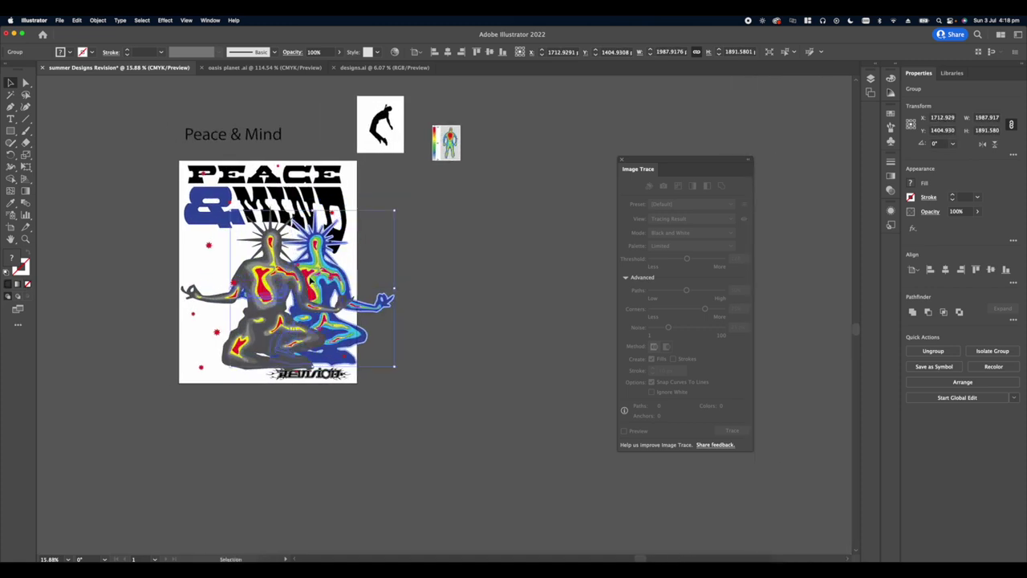
{"action": "scroll", "coordinate": [311, 276], "scroll_direction": "up", "scroll_amount": 4}
{"action": "left_click", "coordinate": [395, 278]}
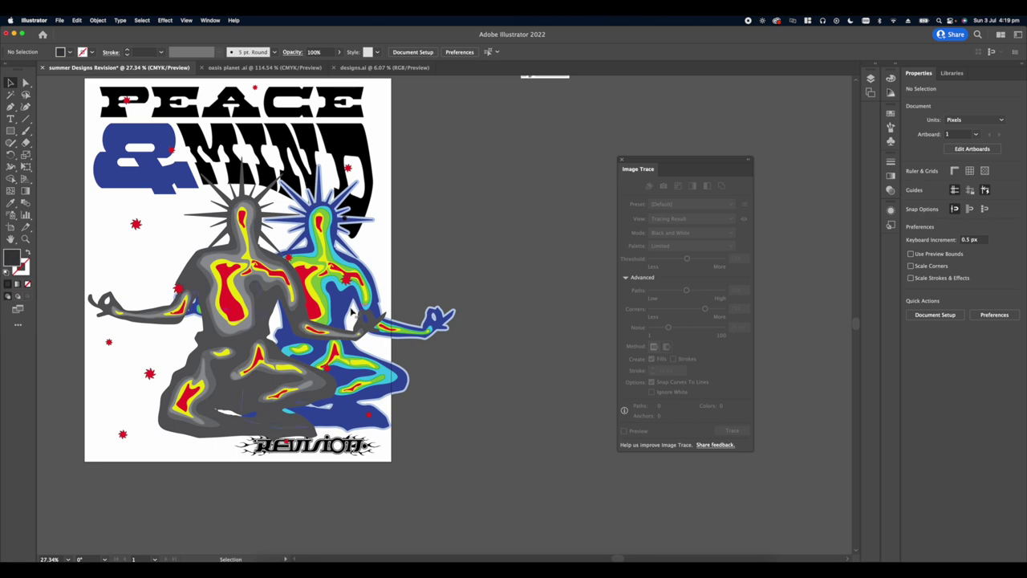
{"action": "left_click_drag", "start_coordinate": [303, 241], "coordinate": [295, 245]}
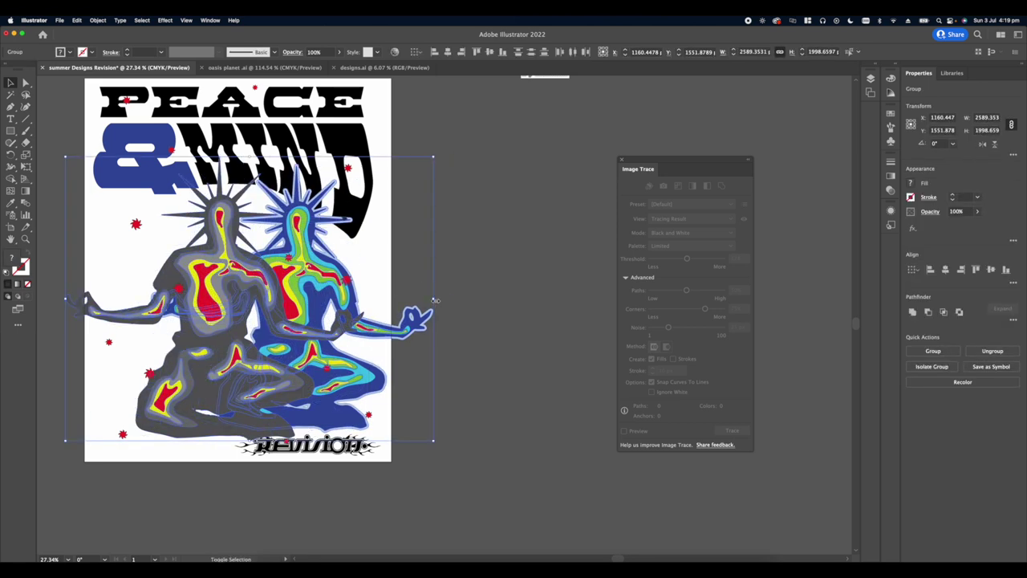
{"action": "left_click_drag", "start_coordinate": [434, 300], "coordinate": [390, 299]}
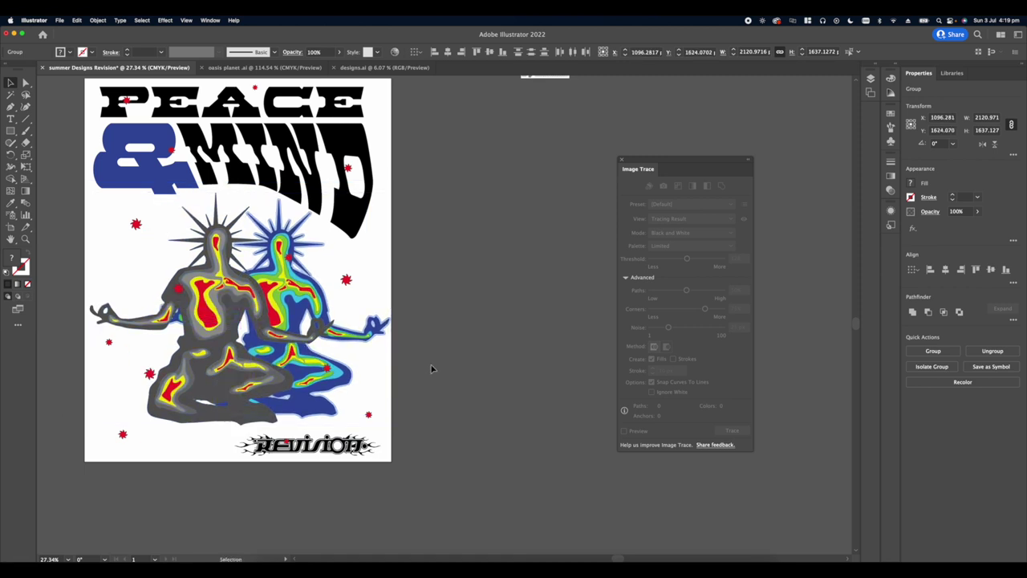
- Bring the coloured figure in front of the grey one and nudge it slightly down
{"action": "left_click", "coordinate": [290, 295]}
{"action": "right_click", "coordinate": [290, 295]}
{"action": "mouse_move", "coordinate": [323, 401]}
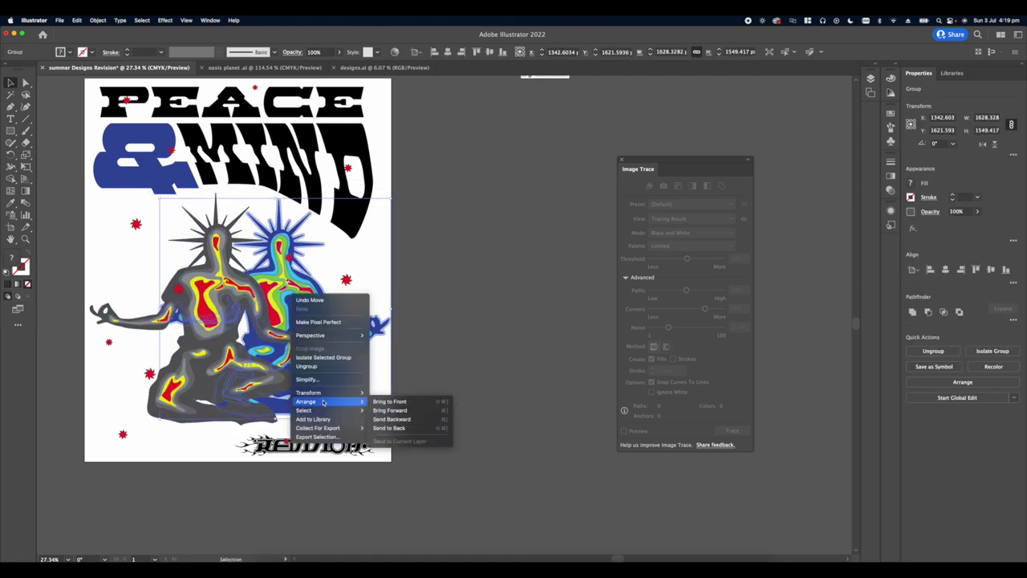
{"action": "left_click", "coordinate": [380, 400]}
{"action": "left_click_drag", "start_coordinate": [298, 302], "coordinate": [303, 309]}
- Send the coloured figure back behind the grey one and deselect it
{"action": "right_click", "coordinate": [292, 308]}
{"action": "mouse_move", "coordinate": [337, 414]}
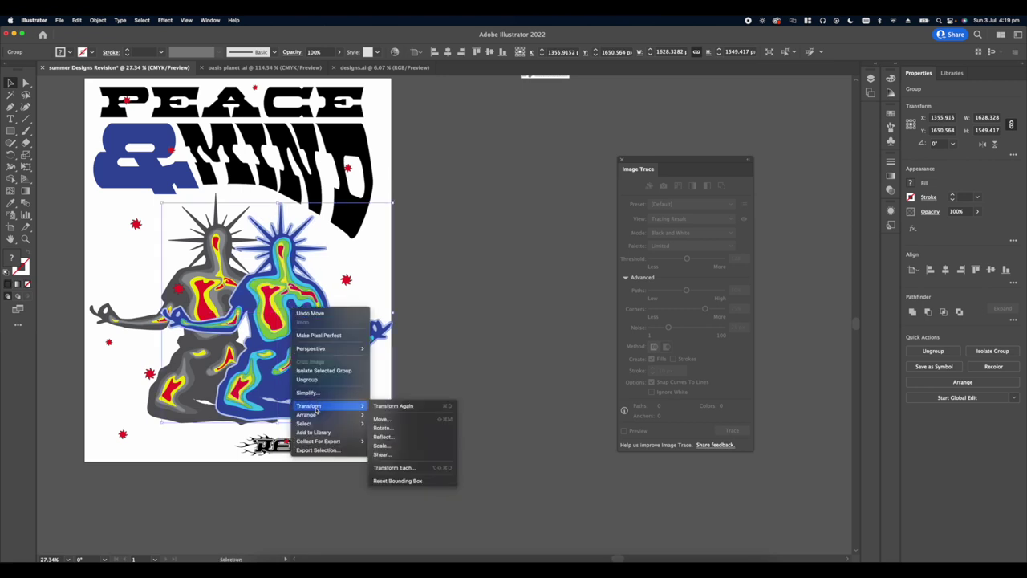
{"action": "left_click", "coordinate": [389, 440]}
{"action": "left_click", "coordinate": [450, 387]}
{"action": "scroll", "coordinate": [442, 386], "scroll_direction": "down", "scroll_amount": 3}
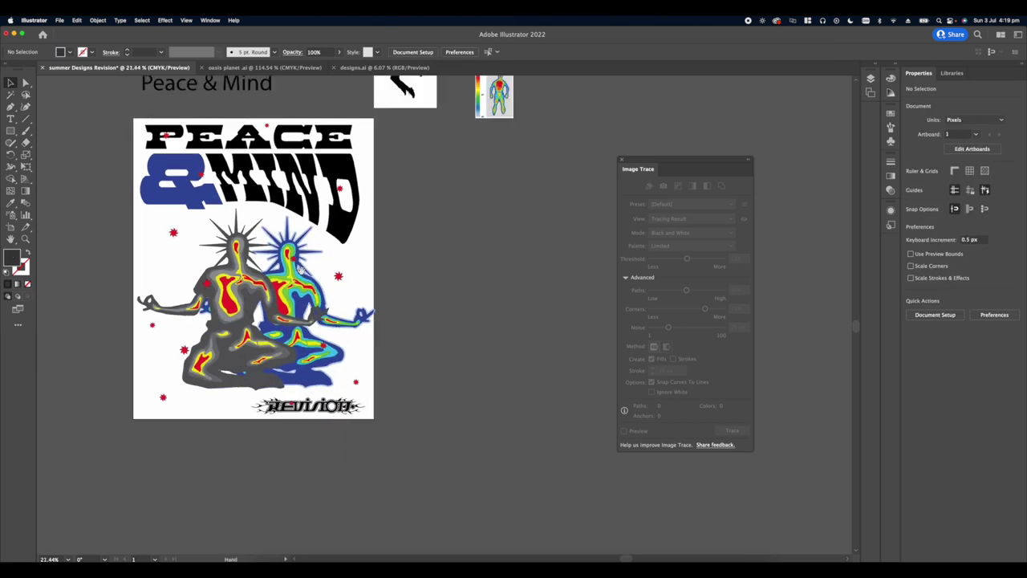
{"action": "left_click_drag", "start_coordinate": [434, 385], "coordinate": [311, 287]}
{"action": "left_click", "coordinate": [358, 308]}
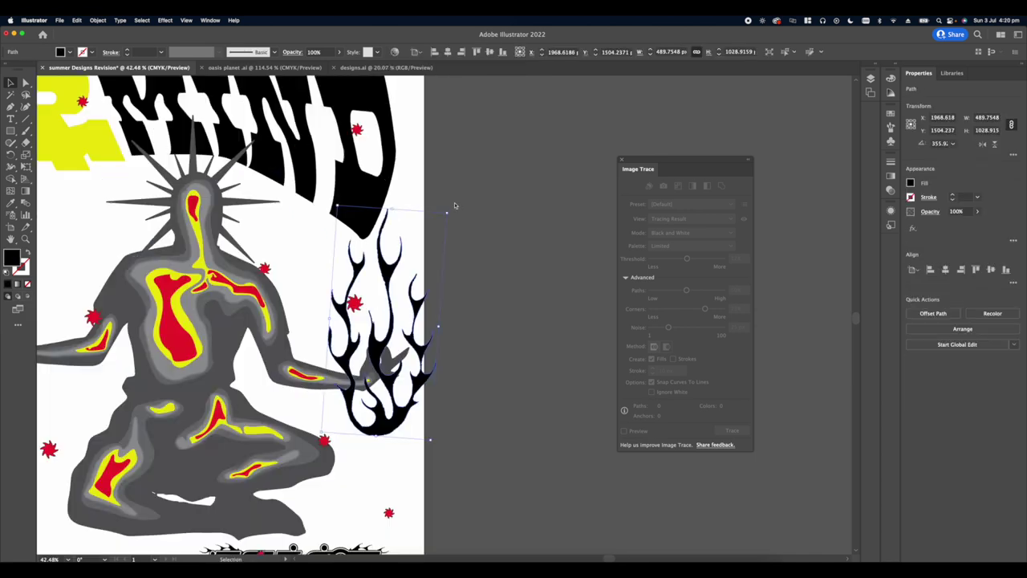
- Rotate the black flame slightly upright, fit it above the figure's right hand and place a copy above the left hand
{"action": "left_click_drag", "start_coordinate": [451, 208], "coordinate": [445, 204]}
{"action": "left_click_drag", "start_coordinate": [400, 402], "coordinate": [388, 341]}
{"action": "scroll", "coordinate": [438, 289], "scroll_direction": "up", "scroll_amount": 3}
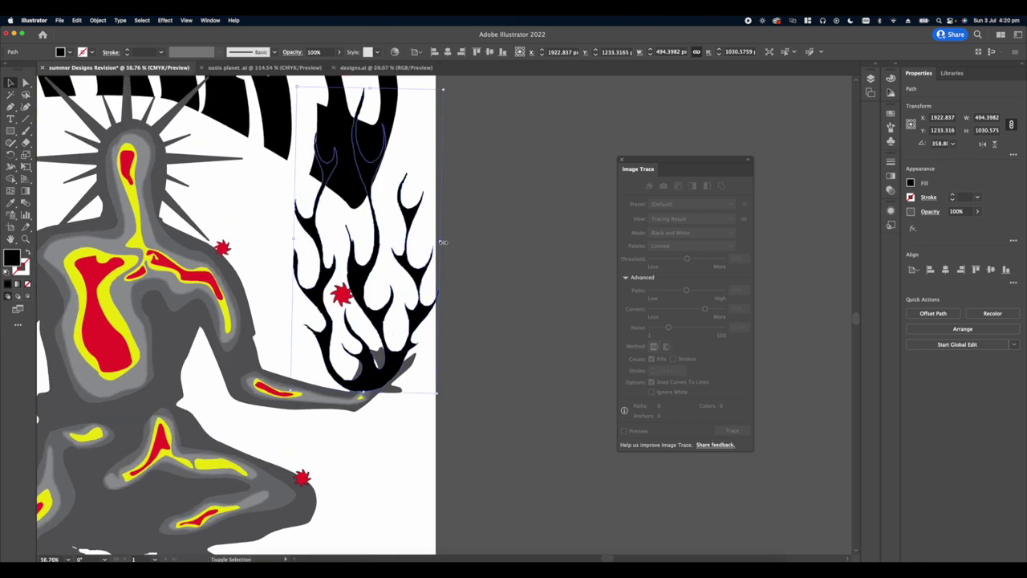
{"action": "left_click_drag", "start_coordinate": [442, 242], "coordinate": [193, 318]}
{"action": "scroll", "coordinate": [379, 320], "scroll_direction": "down", "scroll_amount": 4}
{"action": "left_click", "coordinate": [224, 305]}
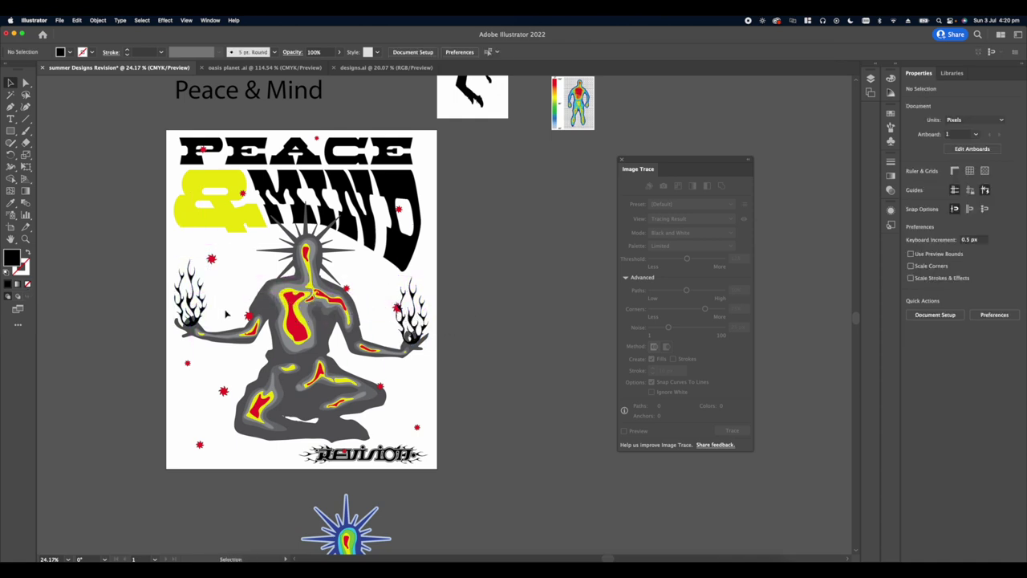
- Fill both hand flames with the stars' red and deselect them
{"action": "scroll", "coordinate": [224, 305], "scroll_direction": "down", "scroll_amount": 3}
{"action": "scroll", "coordinate": [220, 305], "scroll_direction": "up", "scroll_amount": 4}
{"action": "left_click_drag", "start_coordinate": [202, 310], "coordinate": [466, 327]}
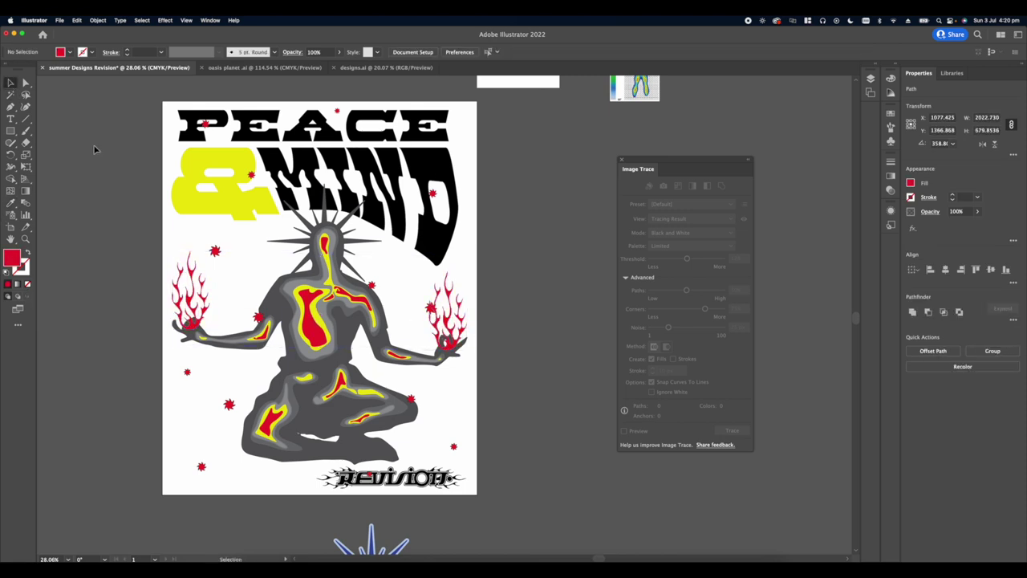
{"action": "scroll", "coordinate": [163, 238], "scroll_direction": "down", "scroll_amount": 8}
{"action": "left_click_drag", "start_coordinate": [218, 248], "coordinate": [254, 255]}
{"action": "scroll", "coordinate": [238, 257], "scroll_direction": "up", "scroll_amount": 4}
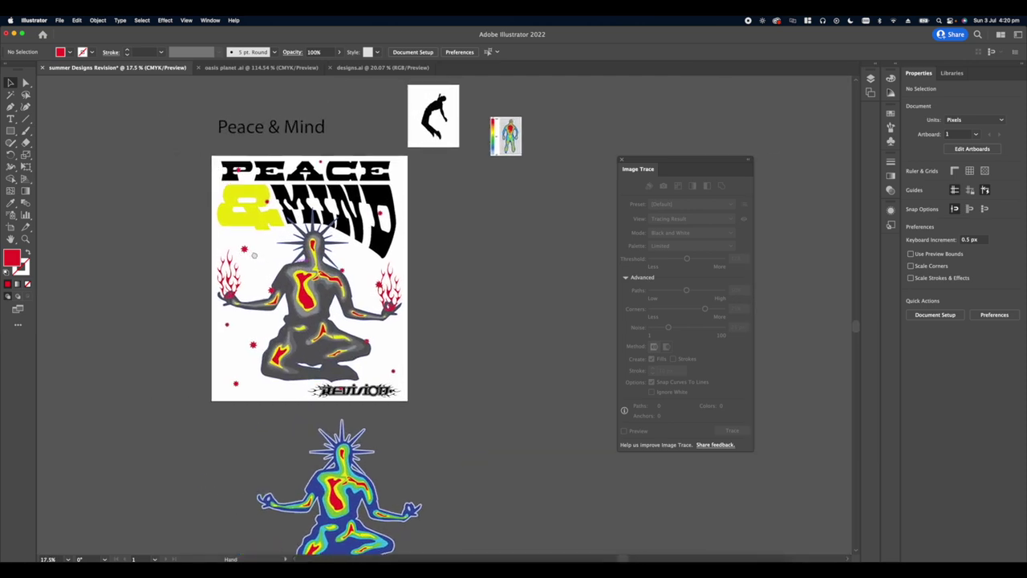
- Turn the left hand's flame to lie horizontally, scale it down slightly and move it over the yellow ampersand
{"action": "scroll", "coordinate": [255, 255], "scroll_direction": "up", "scroll_amount": 5}
{"action": "left_click_drag", "start_coordinate": [192, 278], "coordinate": [198, 264]}
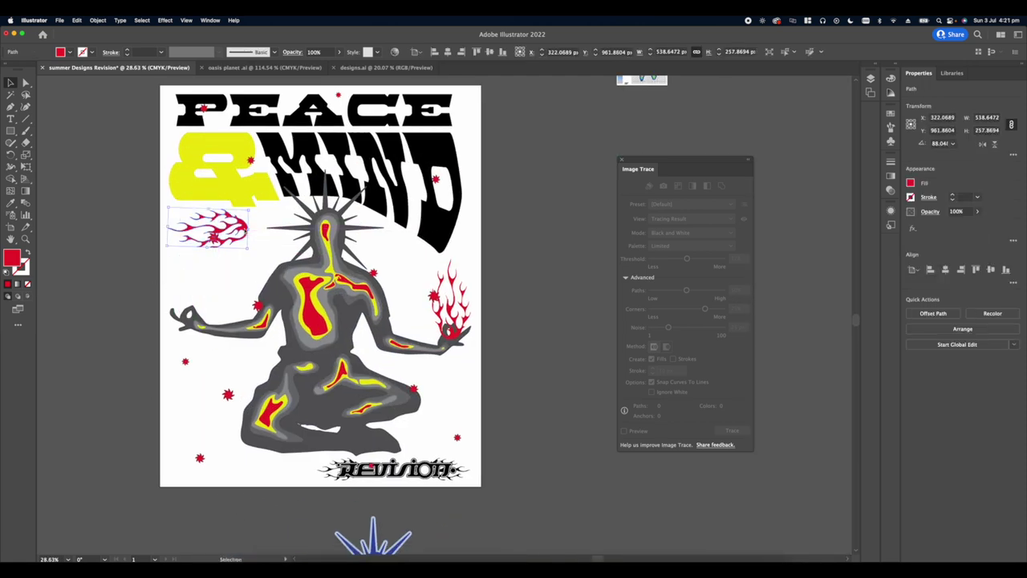
{"action": "scroll", "coordinate": [246, 231], "scroll_direction": "up", "scroll_amount": 5}
{"action": "left_click_drag", "start_coordinate": [246, 231], "coordinate": [264, 345]}
{"action": "left_click_drag", "start_coordinate": [265, 345], "coordinate": [253, 233]}
{"action": "scroll", "coordinate": [248, 218], "scroll_direction": "up", "scroll_amount": 6}
{"action": "left_click_drag", "start_coordinate": [243, 240], "coordinate": [252, 241]}
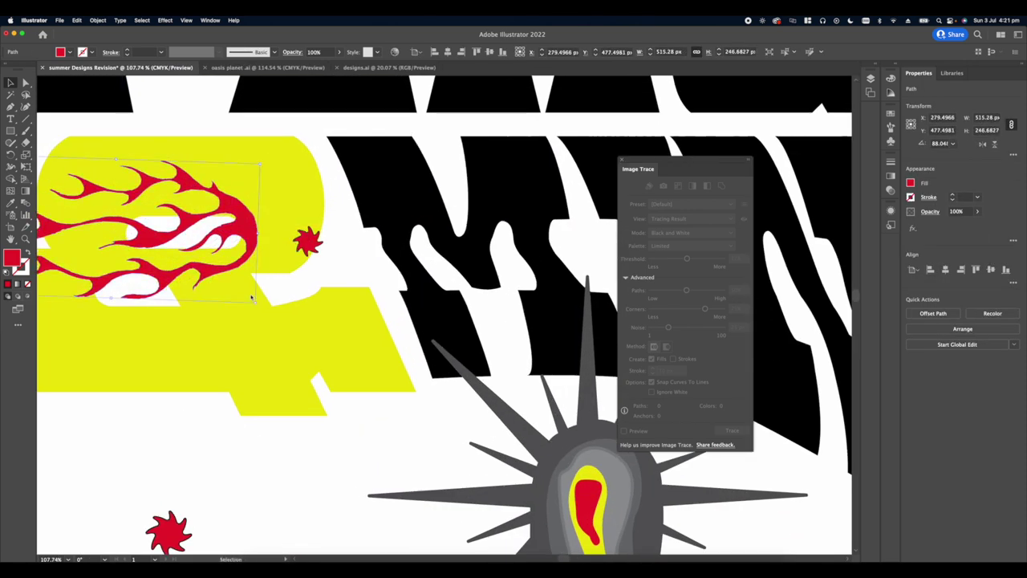
- Select the ampersand and the flame and try combining the areas between the flame's licks with Shape Builder
{"action": "left_click", "coordinate": [266, 282]}
{"action": "left_click_drag", "start_coordinate": [267, 282], "coordinate": [371, 302]}
{"action": "left_click", "coordinate": [337, 329]}
{"action": "left_click", "coordinate": [217, 214], "text": "shift"}
{"action": "scroll", "coordinate": [217, 214], "scroll_direction": "up", "scroll_amount": 3}
{"action": "key", "text": "shift+m"}
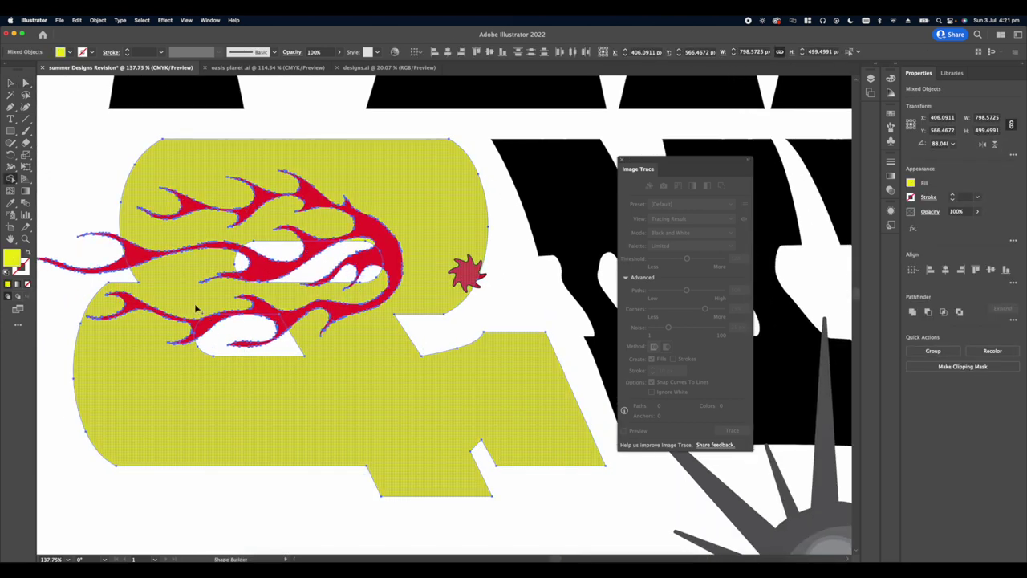
{"action": "scroll", "coordinate": [297, 277], "scroll_direction": "up", "scroll_amount": 2}
{"action": "left_click_drag", "start_coordinate": [271, 273], "coordinate": [314, 270]}
{"action": "key", "text": "v"}
{"action": "left_click", "coordinate": [82, 118]}
{"action": "scroll", "coordinate": [82, 117], "scroll_direction": "down", "scroll_amount": 6}
{"action": "left_click_drag", "start_coordinate": [83, 118], "coordinate": [198, 206]}
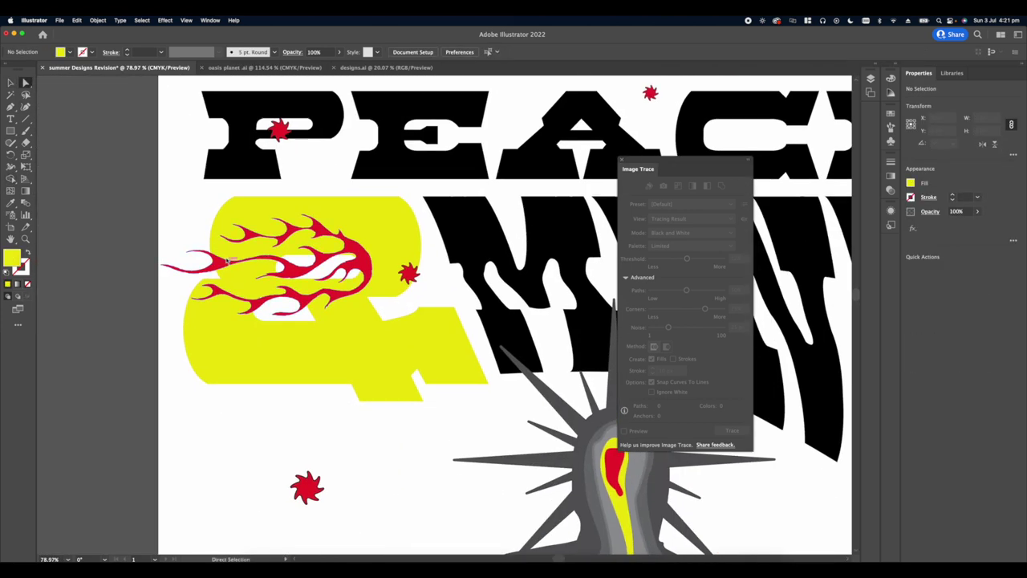
- Move the red flame higher over the ampersand's upper loop and deselect it
{"action": "left_click_drag", "start_coordinate": [362, 240], "coordinate": [360, 239]}
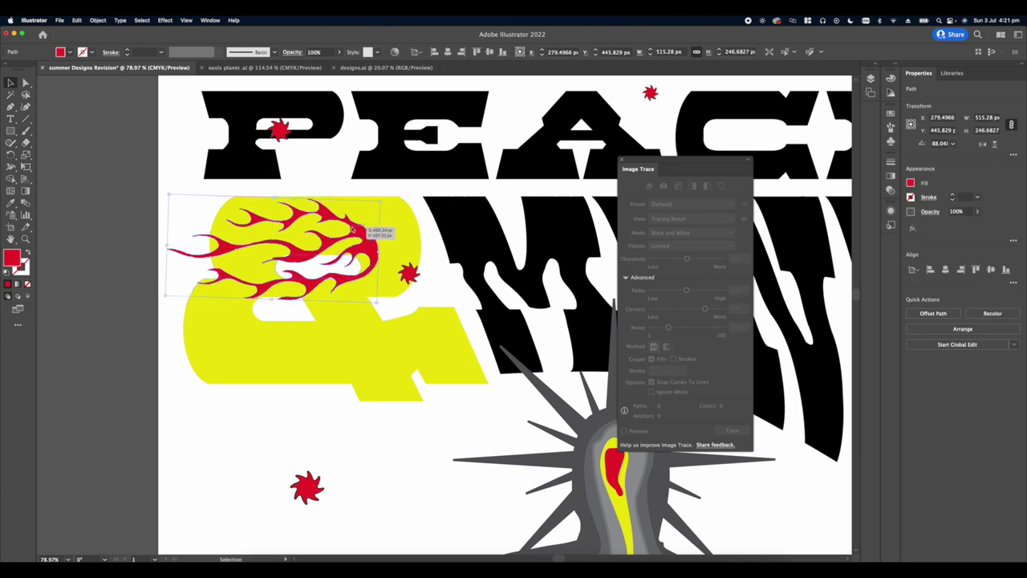
{"action": "scroll", "coordinate": [283, 264], "scroll_direction": "up", "scroll_amount": 2}
{"action": "left_click_drag", "start_coordinate": [265, 302], "coordinate": [263, 315]}
{"action": "left_click", "coordinate": [265, 325]}
{"action": "scroll", "coordinate": [273, 325], "scroll_direction": "up", "scroll_amount": 1}
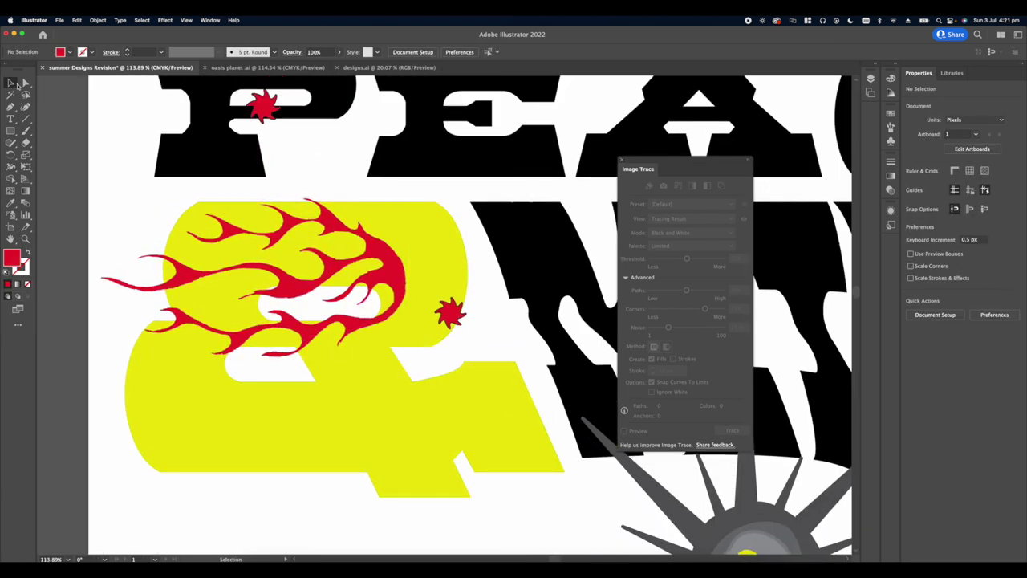
- Split off the ampersand and counter areas enclosed by the flame as cyan shapes using Shape Builder
{"action": "key", "text": "a"}
{"action": "left_click", "coordinate": [300, 330]}
{"action": "left_click", "coordinate": [416, 237], "text": "shift"}
{"action": "scroll", "coordinate": [415, 237], "scroll_direction": "up", "scroll_amount": 3}
{"action": "key", "text": "shift+m"}
{"action": "left_click", "coordinate": [911, 183]}
{"action": "left_click", "coordinate": [854, 223]}
{"action": "left_click", "coordinate": [305, 259]}
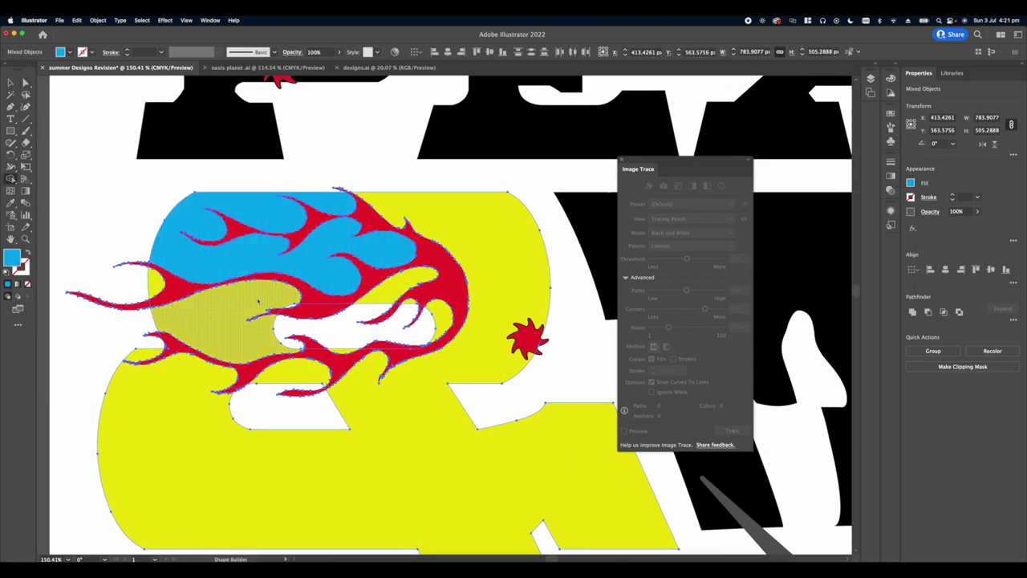
{"action": "left_click", "coordinate": [380, 297]}
{"action": "scroll", "coordinate": [369, 337], "scroll_direction": "up", "scroll_amount": 4}
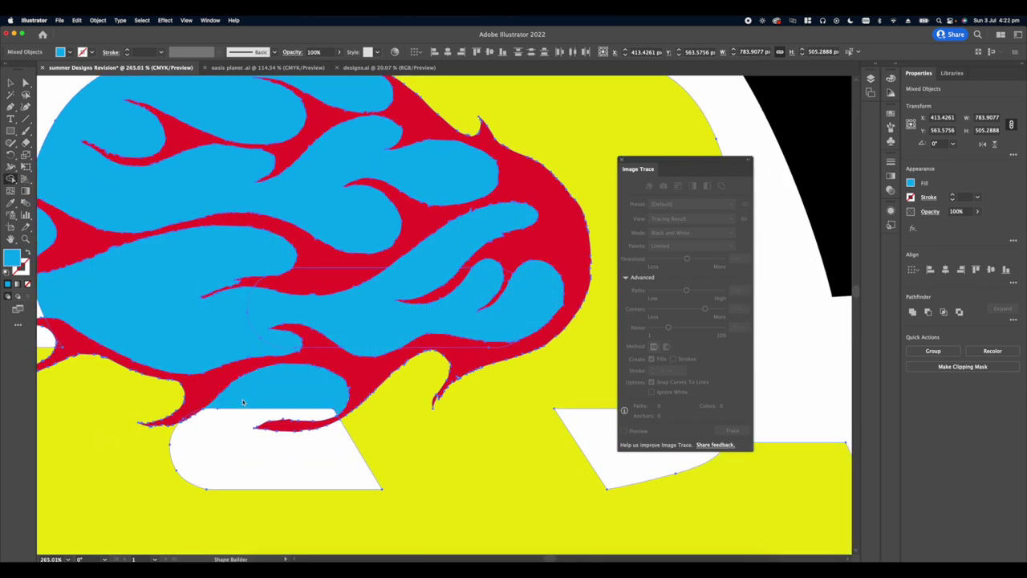
- Delete the cyan piece overlapping the ampersand's lower counter
{"action": "scroll", "coordinate": [366, 383], "scroll_direction": "right", "scroll_amount": 2}
{"action": "left_click", "coordinate": [26, 83]}
{"action": "left_click", "coordinate": [326, 441]}
{"action": "key", "text": "Delete"}
{"action": "scroll", "coordinate": [355, 389], "scroll_direction": "down", "scroll_amount": 3}
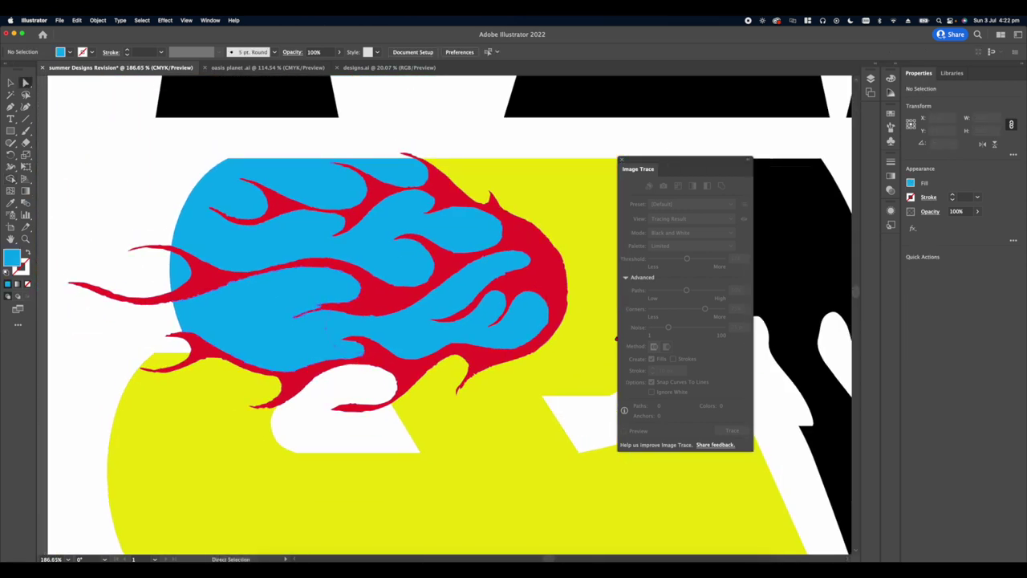
- Delete the remaining cyan pieces between the flame's licks, including the small one near its trailing tip
{"action": "left_click", "coordinate": [297, 341]}
{"action": "key", "text": "Delete"}
{"action": "key", "text": "Delete"}
{"action": "scroll", "coordinate": [411, 340], "scroll_direction": "down", "scroll_amount": 10}
{"action": "scroll", "coordinate": [410, 304], "scroll_direction": "up", "scroll_amount": 8}
{"action": "left_click", "coordinate": [345, 315]}
{"action": "key", "text": "Delete"}
{"action": "scroll", "coordinate": [297, 322], "scroll_direction": "up", "scroll_amount": 3}
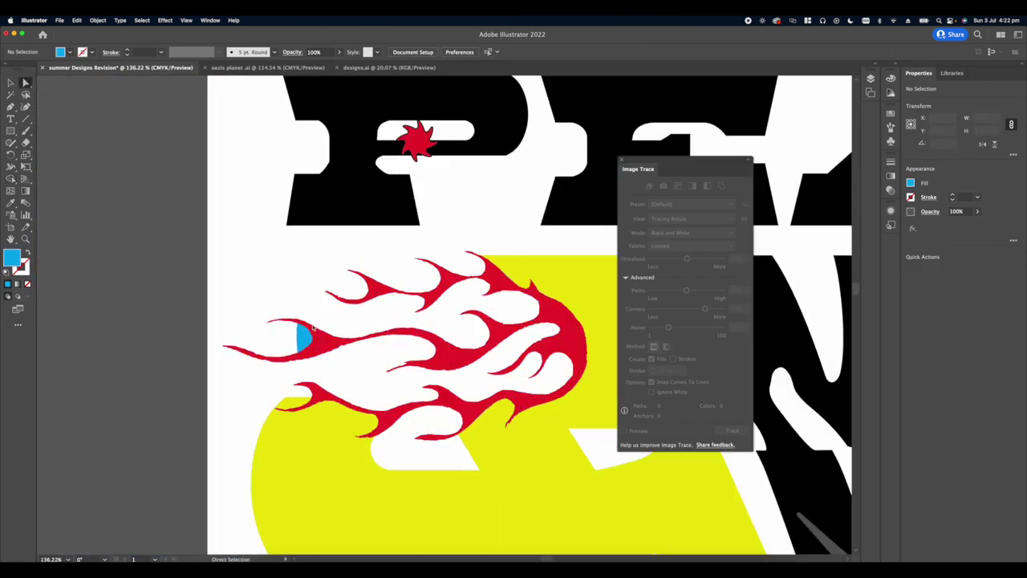
{"action": "left_click", "coordinate": [301, 338]}
{"action": "key", "text": "Delete"}
- Fill the flame with the ampersand's yellow using the Eyedropper and deselect it
{"action": "scroll", "coordinate": [202, 262], "scroll_direction": "down", "scroll_amount": 10}
{"action": "scroll", "coordinate": [269, 270], "scroll_direction": "up", "scroll_amount": 8}
{"action": "left_click", "coordinate": [302, 277]}
{"action": "key", "text": "i"}
{"action": "left_click", "coordinate": [323, 250]}
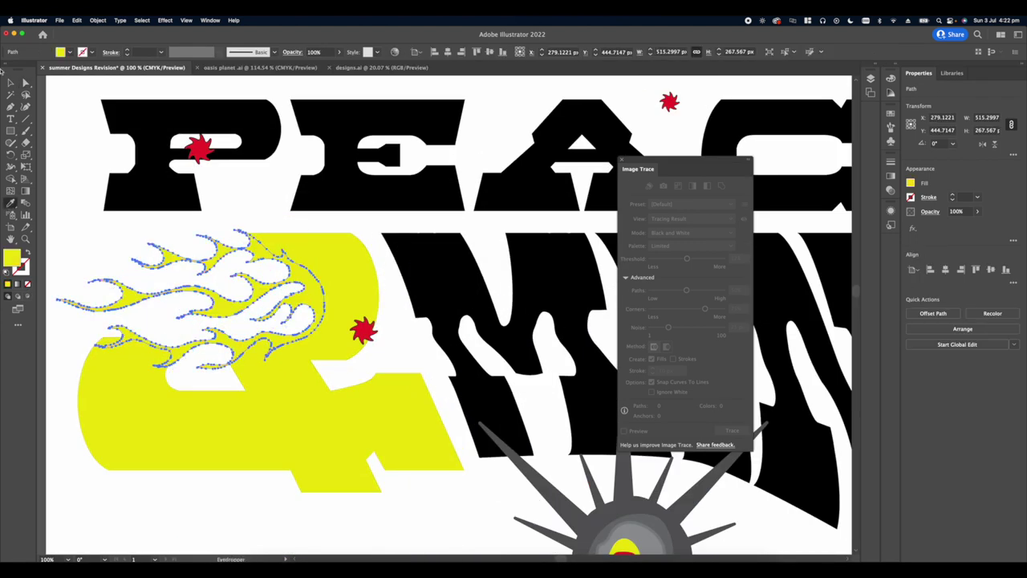
{"action": "key", "text": "a"}
{"action": "left_click", "coordinate": [259, 207]}
{"action": "scroll", "coordinate": [259, 207], "scroll_direction": "down", "scroll_amount": 7}
{"action": "scroll", "coordinate": [259, 232], "scroll_direction": "down", "scroll_amount": 2}
{"action": "scroll", "coordinate": [259, 235], "scroll_direction": "up", "scroll_amount": 4}
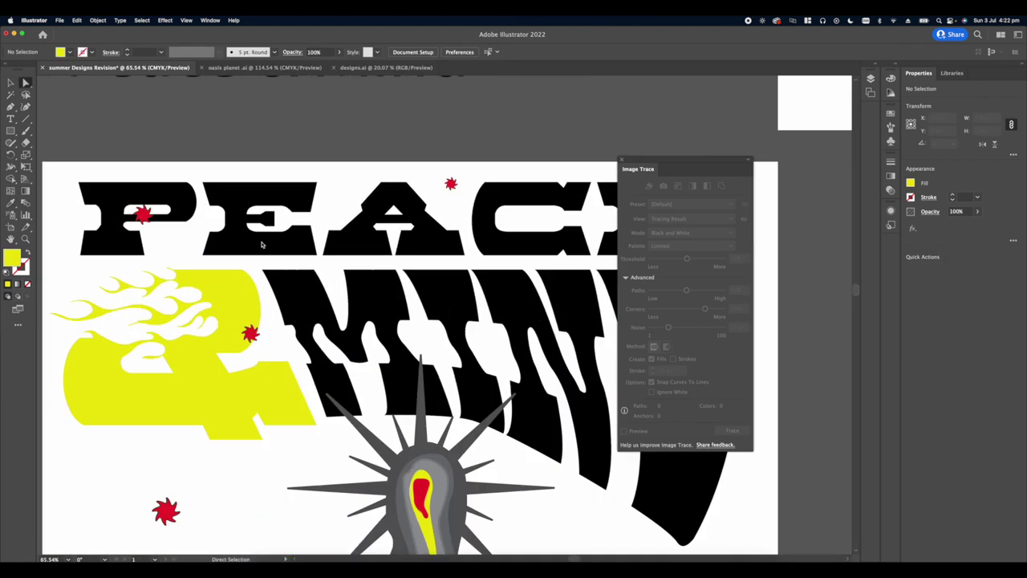
- Place a smaller copy of the yellow flame over the first E of PEACE
{"action": "left_click", "coordinate": [241, 300]}
{"action": "left_click", "coordinate": [242, 300]}
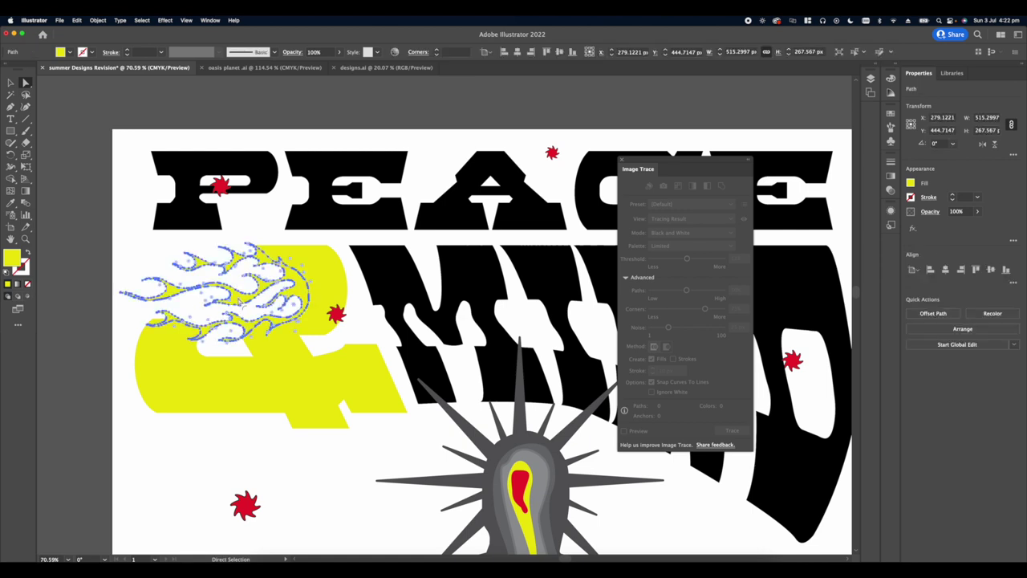
{"action": "scroll", "coordinate": [240, 303], "scroll_direction": "up", "scroll_amount": 4}
{"action": "scroll", "coordinate": [240, 303], "scroll_direction": "down", "scroll_amount": 4}
{"action": "left_click_drag", "start_coordinate": [240, 302], "coordinate": [296, 198]}
{"action": "scroll", "coordinate": [296, 199], "scroll_direction": "up", "scroll_amount": 4}
{"action": "left_click_drag", "start_coordinate": [378, 240], "coordinate": [225, 241]}
{"action": "left_click_drag", "start_coordinate": [206, 242], "coordinate": [380, 248]}
{"action": "key", "text": "super+z"}
- Select the PEACE lettering with its flame and turn the gaps between the flame's licks dark blue using Shape Builder
{"action": "scroll", "coordinate": [376, 232], "scroll_direction": "up", "scroll_amount": 5}
{"action": "left_click_drag", "start_coordinate": [265, 102], "coordinate": [295, 193]}
{"action": "key", "text": "shift+m"}
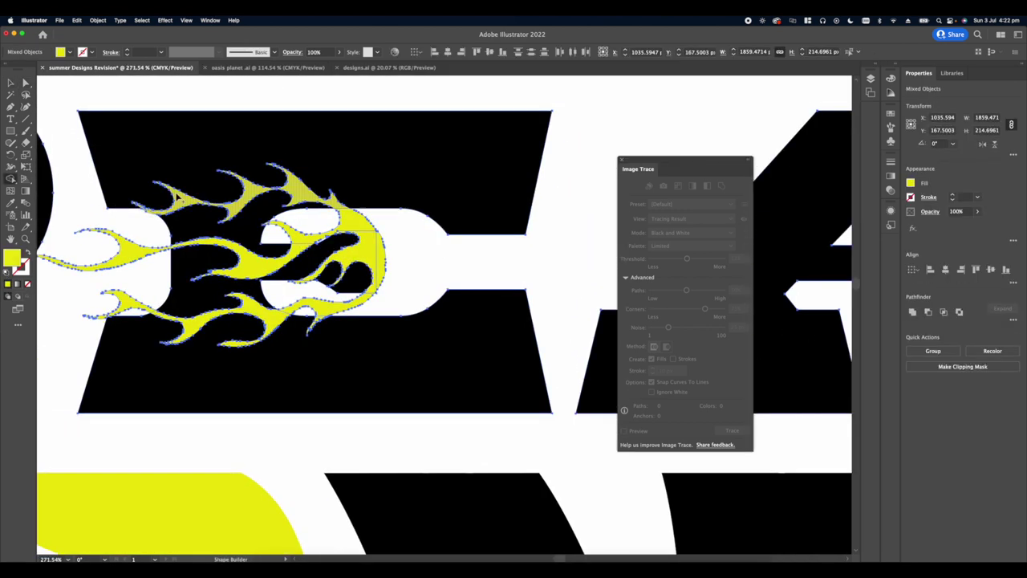
{"action": "left_click", "coordinate": [910, 183]}
{"action": "left_click", "coordinate": [862, 221]}
{"action": "left_click", "coordinate": [232, 223]}
{"action": "scroll", "coordinate": [299, 280], "scroll_direction": "up", "scroll_amount": 8}
{"action": "left_click", "coordinate": [382, 318]}
{"action": "scroll", "coordinate": [383, 318], "scroll_direction": "up", "scroll_amount": 3}
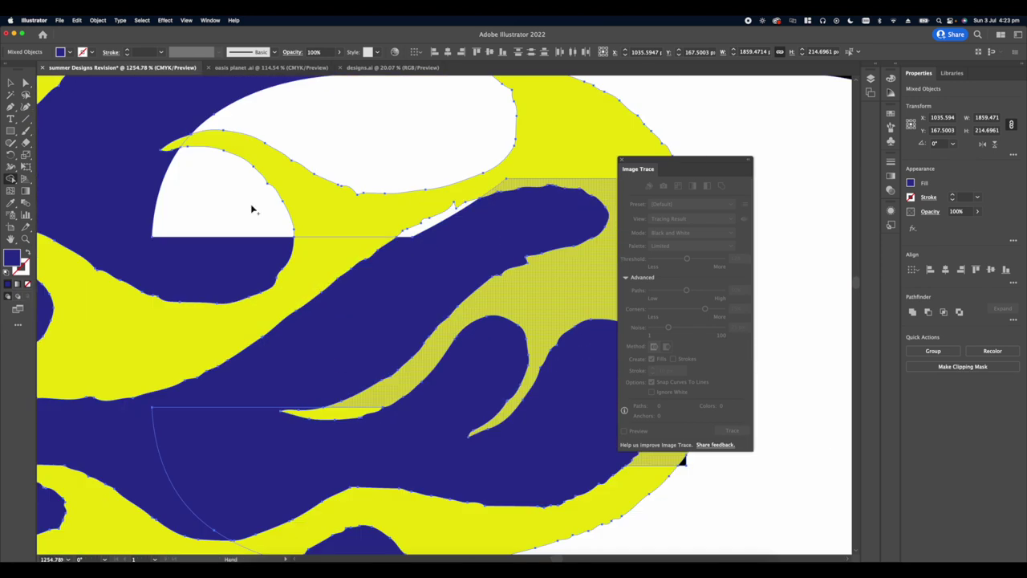
- Merge the white areas enclosed by the flame over the E into the dark blue regions with Shape Builder
{"action": "left_click", "coordinate": [252, 209]}
{"action": "left_click", "coordinate": [394, 129]}
{"action": "left_click", "coordinate": [443, 225]}
{"action": "scroll", "coordinate": [442, 273], "scroll_direction": "down", "scroll_amount": 4}
{"action": "left_click_drag", "start_coordinate": [331, 245], "coordinate": [403, 219]}
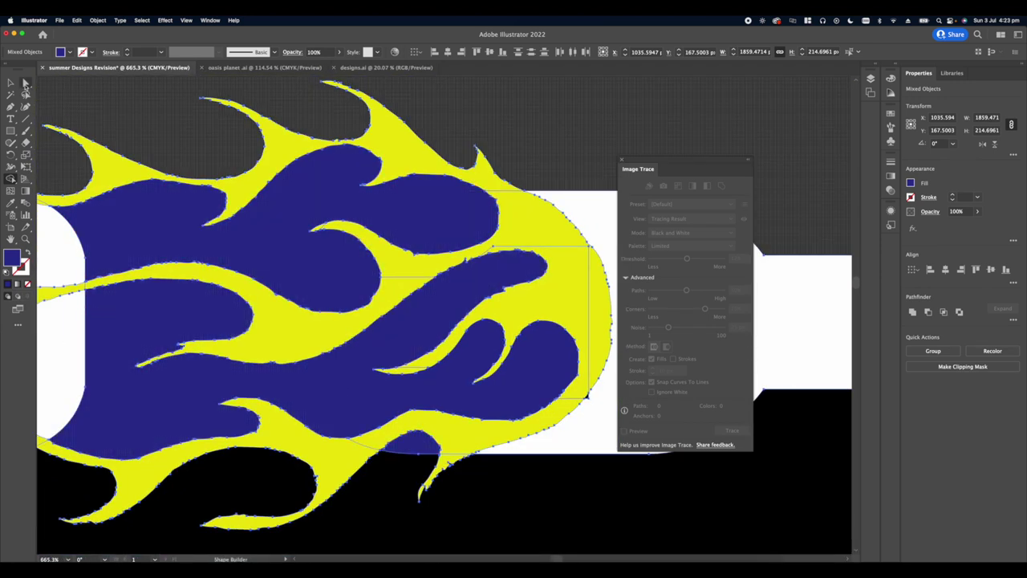
- Delete the dark blue pieces between the licks of the flame over the E
{"action": "left_click", "coordinate": [26, 83]}
{"action": "key", "text": "super+shift+a"}
{"action": "scroll", "coordinate": [219, 149], "scroll_direction": "down", "scroll_amount": 5}
{"action": "scroll", "coordinate": [304, 299], "scroll_direction": "up", "scroll_amount": 3}
{"action": "left_click", "coordinate": [309, 288]}
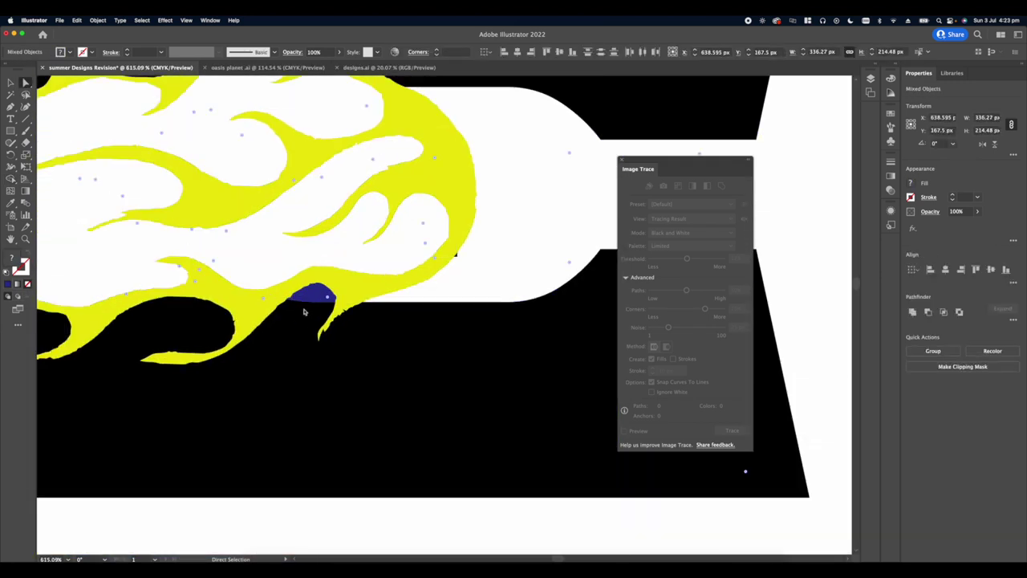
{"action": "scroll", "coordinate": [304, 299], "scroll_direction": "down", "scroll_amount": 4}
- Fill the flame over the E with the lettering's black using the Eyedropper
{"action": "key", "text": "i"}
{"action": "left_click", "coordinate": [161, 165]}
{"action": "key", "text": "super+shift+a"}
{"action": "scroll", "coordinate": [394, 259], "scroll_direction": "up", "scroll_amount": 10}
{"action": "left_click", "coordinate": [363, 321]}
{"action": "key", "text": "i"}
{"action": "left_click", "coordinate": [363, 322]}
{"action": "scroll", "coordinate": [353, 325], "scroll_direction": "down", "scroll_amount": 10}
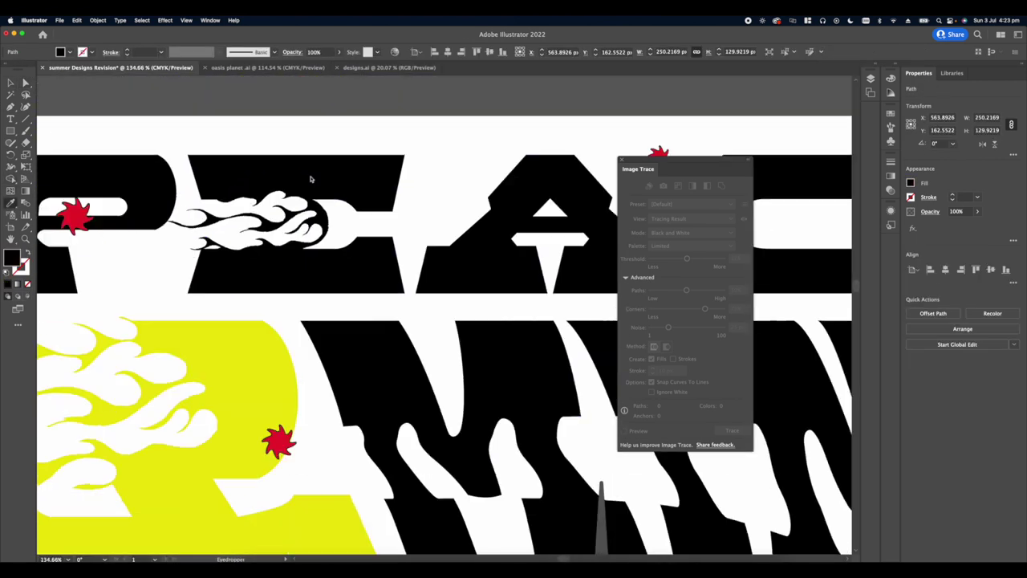
- Reposition the red star on the P of PEACE slightly lower on the letter and deselect it
{"action": "key", "text": "v"}
{"action": "scroll", "coordinate": [311, 179], "scroll_direction": "down", "scroll_amount": 4}
{"action": "left_click", "coordinate": [232, 124]}
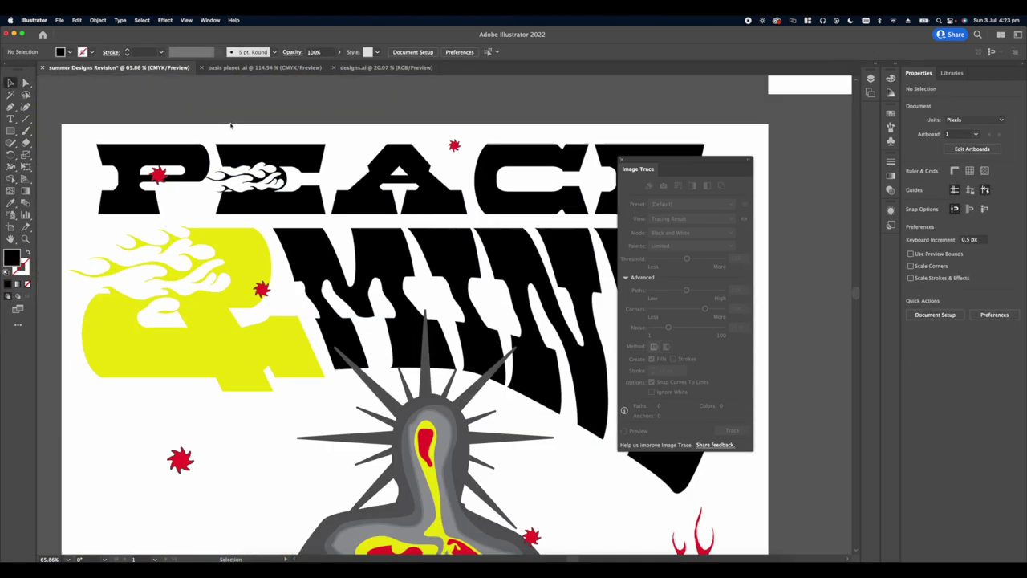
{"action": "scroll", "coordinate": [208, 160], "scroll_direction": "down", "scroll_amount": 3}
{"action": "scroll", "coordinate": [190, 198], "scroll_direction": "up", "scroll_amount": 3}
{"action": "left_click_drag", "start_coordinate": [190, 197], "coordinate": [221, 229]}
{"action": "left_click", "coordinate": [162, 222]}
{"action": "key", "text": "super+shift+a"}
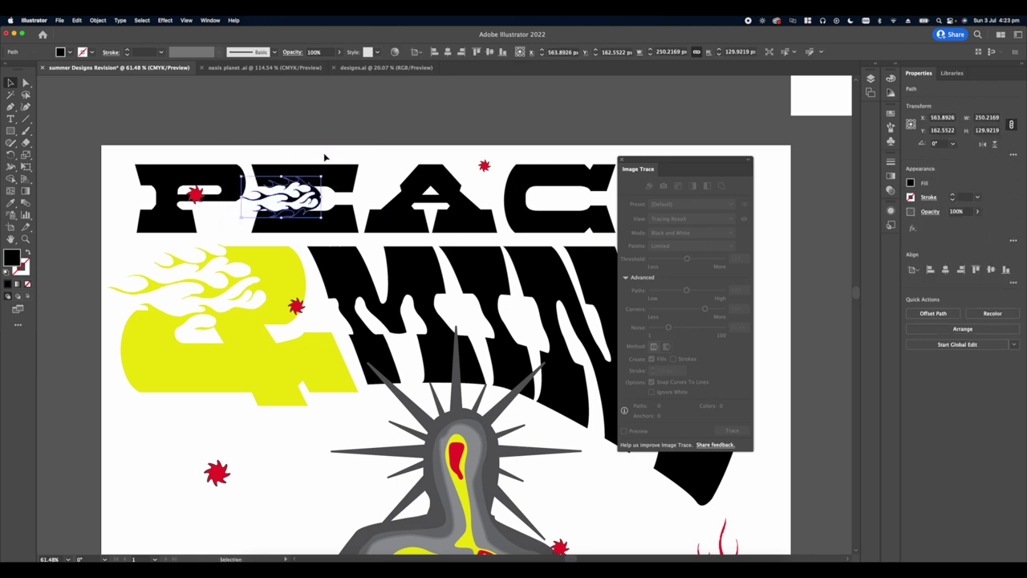
{"action": "left_click", "coordinate": [196, 194]}
{"action": "scroll", "coordinate": [200, 194], "scroll_direction": "up", "scroll_amount": 5}
{"action": "scroll", "coordinate": [228, 222], "scroll_direction": "down", "scroll_amount": 6}
{"action": "left_click", "coordinate": [185, 332]}
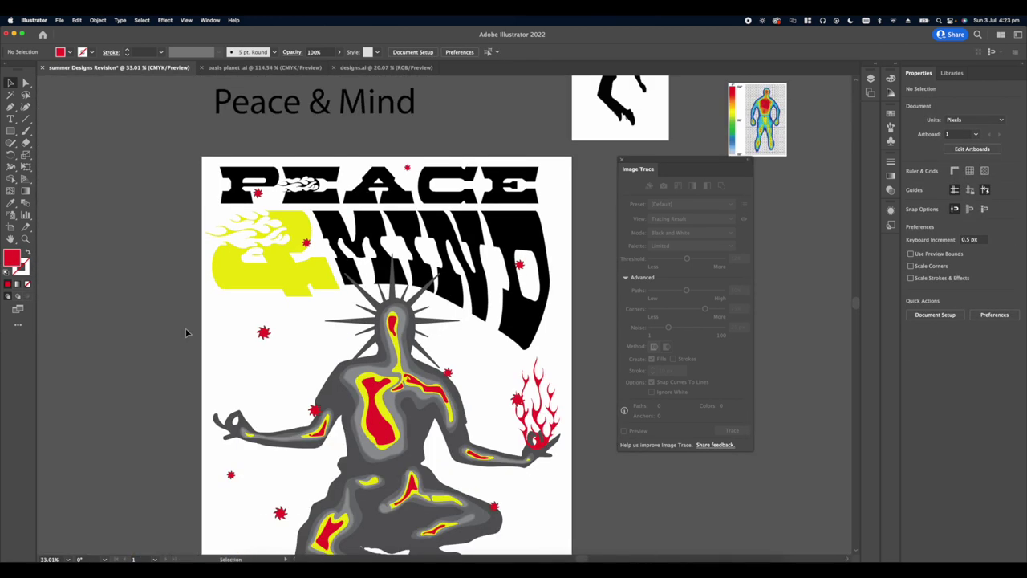
- Delete the red flames rising from the figure's hand
{"action": "scroll", "coordinate": [197, 313], "scroll_direction": "down", "scroll_amount": 3}
{"action": "scroll", "coordinate": [313, 353], "scroll_direction": "up", "scroll_amount": 3}
{"action": "scroll", "coordinate": [337, 261], "scroll_direction": "down", "scroll_amount": 2}
{"action": "left_click_drag", "start_coordinate": [388, 299], "coordinate": [477, 323]}
{"action": "key", "text": "Delete"}
{"action": "scroll", "coordinate": [390, 260], "scroll_direction": "down", "scroll_amount": 3}
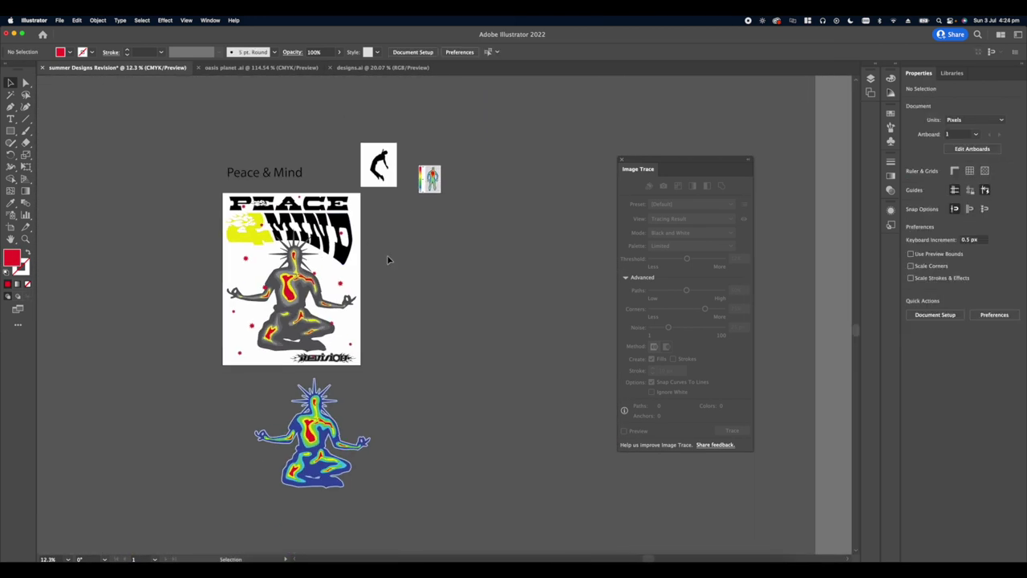
- Move the Revision logo so it sits centred beneath the seated figure
{"action": "scroll", "coordinate": [321, 353], "scroll_direction": "up", "scroll_amount": 6}
{"action": "left_click_drag", "start_coordinate": [334, 374], "coordinate": [264, 374]}
{"action": "left_click", "coordinate": [402, 378]}
{"action": "scroll", "coordinate": [401, 378], "scroll_direction": "down", "scroll_amount": 5}
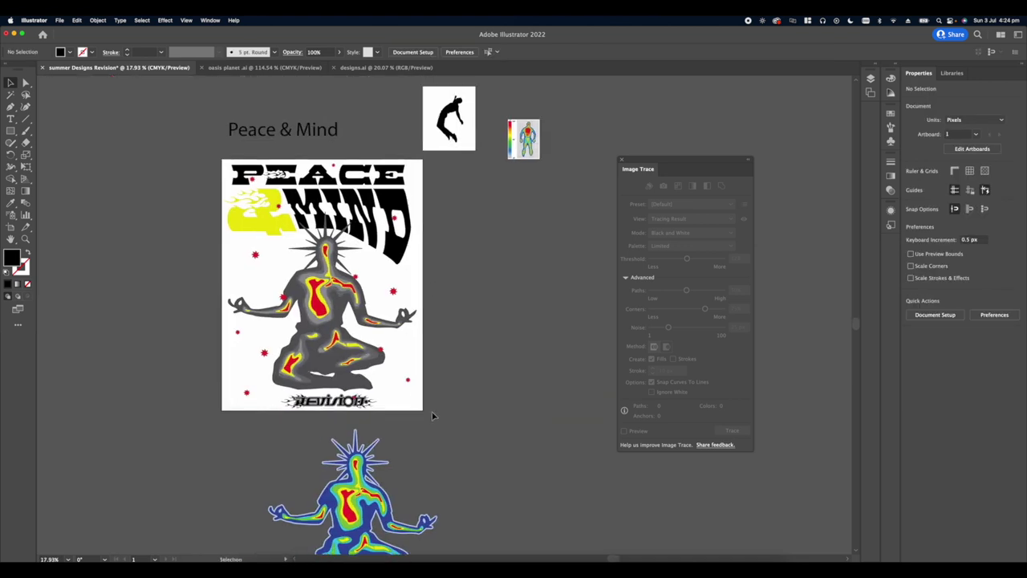
- Look through the artwork in the oasis planet and designs documents for a graphic to add to the composition
{"action": "scroll", "coordinate": [401, 377], "scroll_direction": "up", "scroll_amount": 2}
{"action": "scroll", "coordinate": [346, 305], "scroll_direction": "down", "scroll_amount": 3}
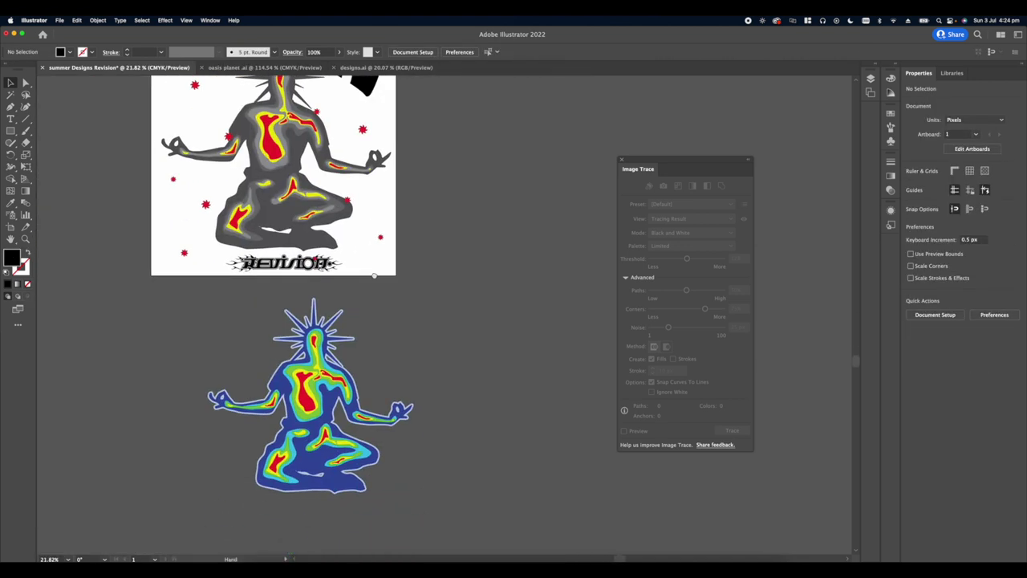
{"action": "scroll", "coordinate": [346, 361], "scroll_direction": "down", "scroll_amount": 3}
{"action": "scroll", "coordinate": [359, 416], "scroll_direction": "up", "scroll_amount": 2}
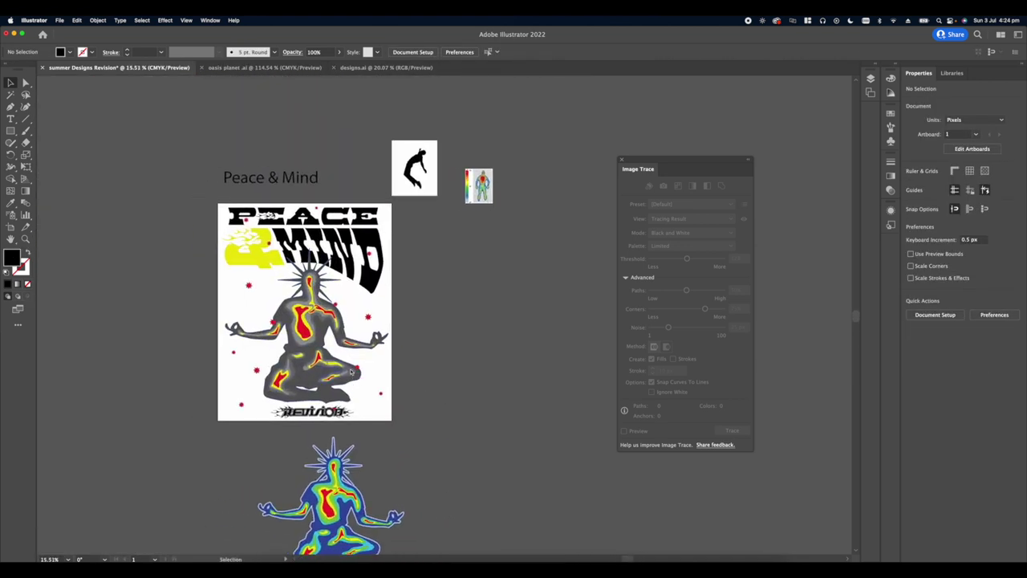
{"action": "left_click", "coordinate": [266, 67]}
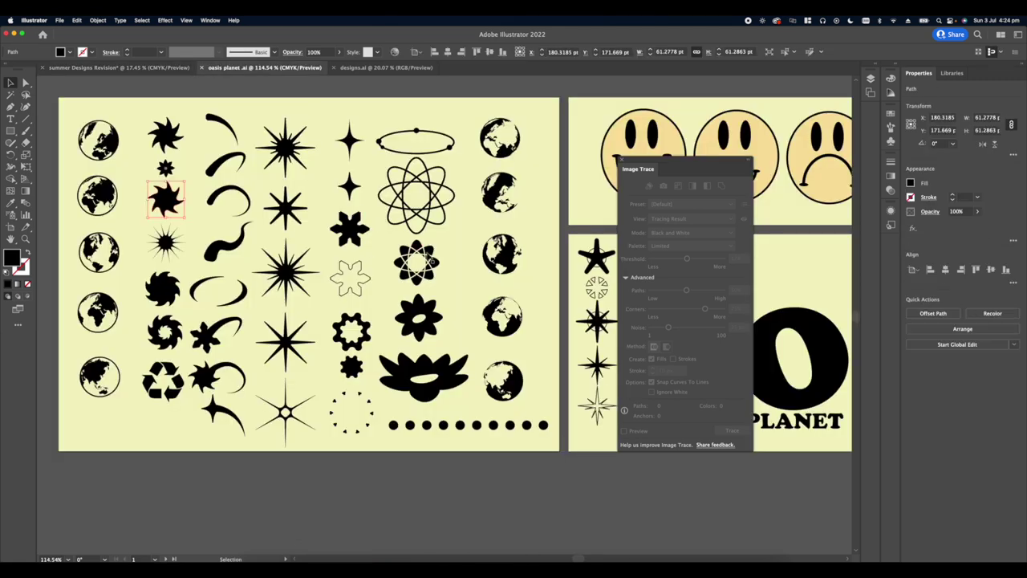
{"action": "scroll", "coordinate": [486, 275], "scroll_direction": "right", "scroll_amount": 3}
{"action": "scroll", "coordinate": [481, 269], "scroll_direction": "left", "scroll_amount": 2}
{"action": "left_click", "coordinate": [363, 69]}
{"action": "scroll", "coordinate": [313, 237], "scroll_direction": "down", "scroll_amount": 3}
{"action": "scroll", "coordinate": [312, 236], "scroll_direction": "down", "scroll_amount": 5}
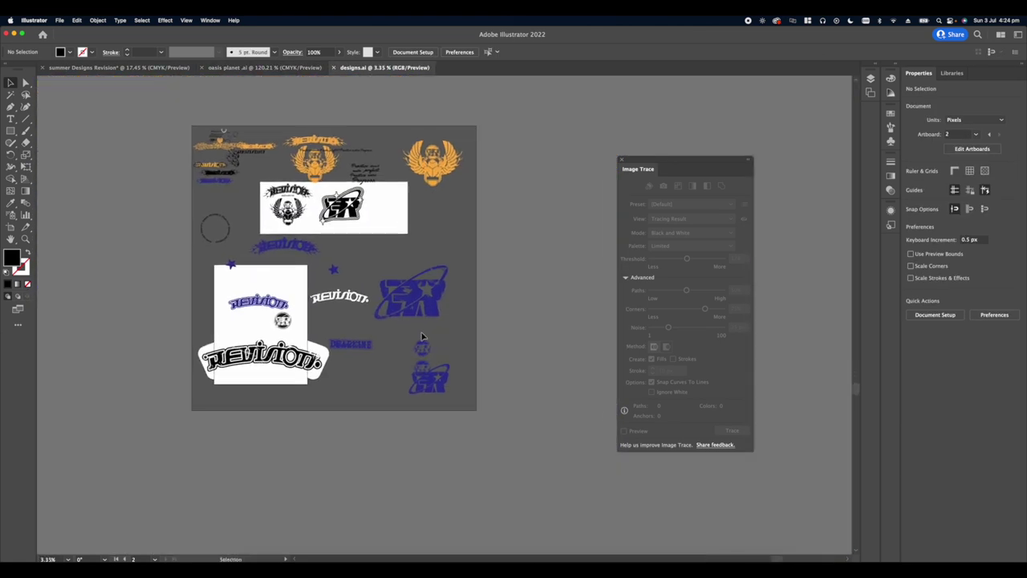
- Copy the small round blue ER badge from designs.ai and paste it into the summer Designs Revision document
{"action": "scroll", "coordinate": [424, 339], "scroll_direction": "up", "scroll_amount": 3}
{"action": "left_click", "coordinate": [436, 367]}
{"action": "left_click", "coordinate": [467, 325]}
{"action": "scroll", "coordinate": [467, 325], "scroll_direction": "down", "scroll_amount": 2}
{"action": "left_click", "coordinate": [404, 338]}
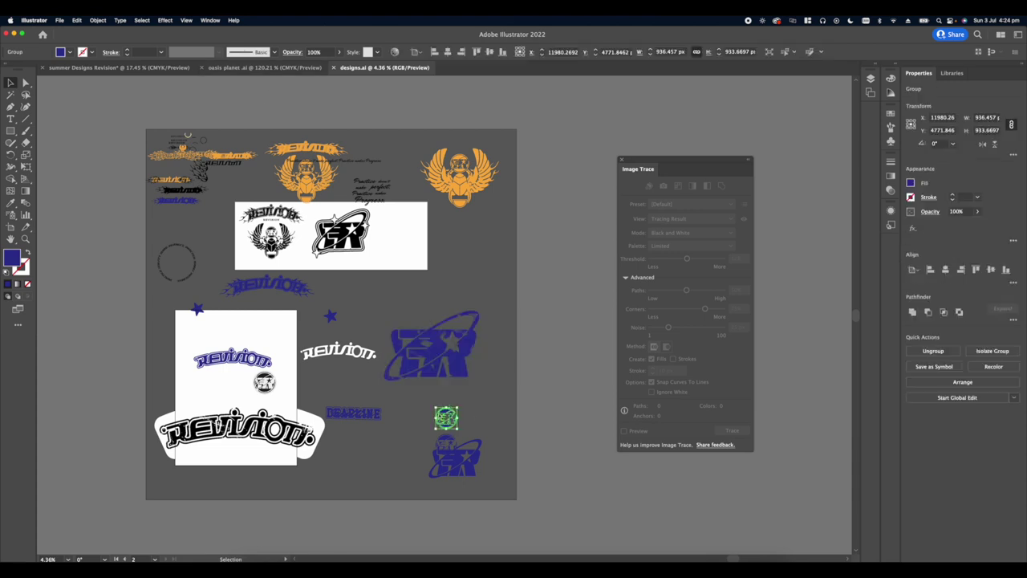
{"action": "scroll", "coordinate": [396, 408], "scroll_direction": "up", "scroll_amount": 3}
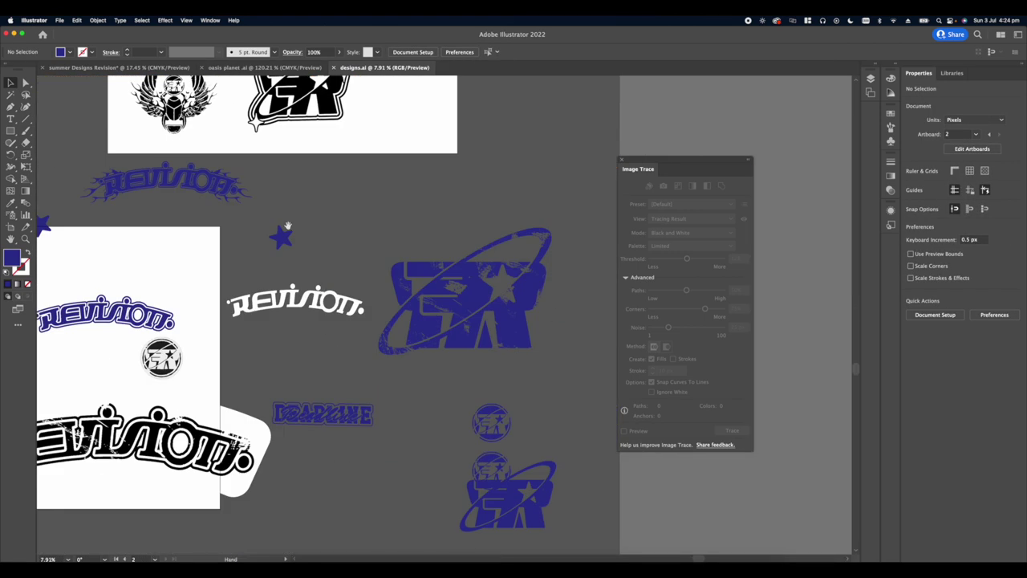
{"action": "scroll", "coordinate": [490, 405], "scroll_direction": "left", "scroll_amount": 4}
{"action": "left_click", "coordinate": [152, 67]}
{"action": "key", "text": "super+v"}
- Enlarge the pasted badge to about 1630 by 1626 px and centre it behind the meditating figure
{"action": "left_click_drag", "start_coordinate": [455, 298], "coordinate": [320, 344]}
{"action": "right_click", "coordinate": [320, 344]}
{"action": "mouse_move", "coordinate": [353, 451]}
{"action": "left_click", "coordinate": [430, 468]}
{"action": "scroll", "coordinate": [335, 365], "scroll_direction": "up", "scroll_amount": 2}
{"action": "left_click_drag", "start_coordinate": [358, 372], "coordinate": [344, 321]}
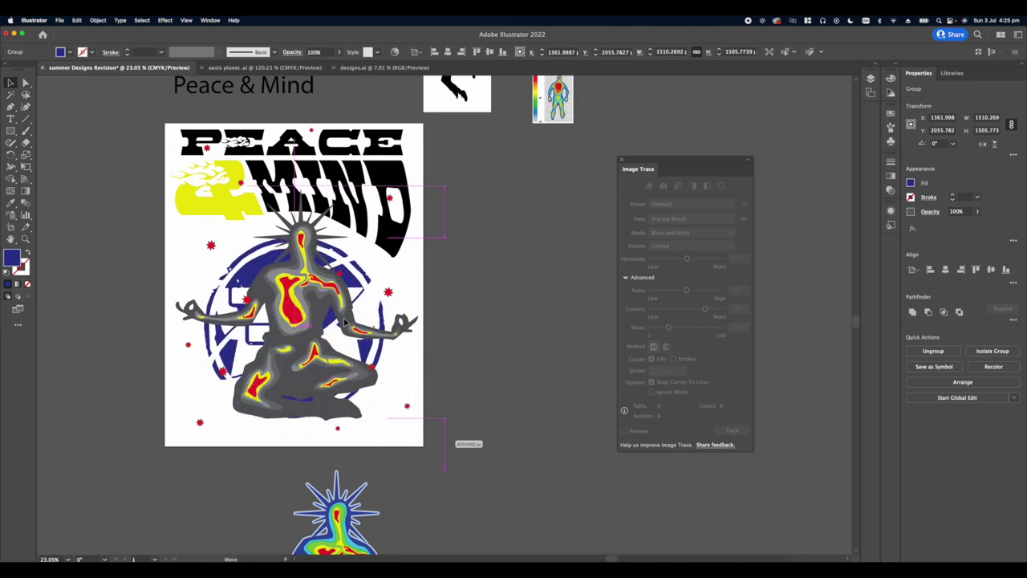
{"action": "left_click", "coordinate": [452, 468]}
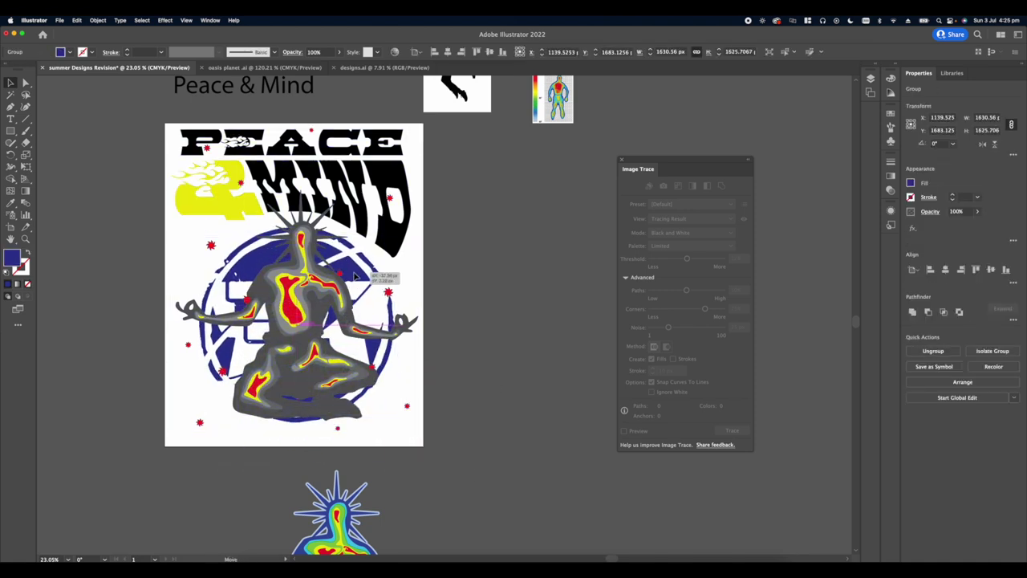
{"action": "scroll", "coordinate": [346, 275], "scroll_direction": "up", "scroll_amount": 1}
- Fill the round badge with the ampersand's yellow using the Eyedropper
{"action": "left_click", "coordinate": [345, 275]}
{"action": "key", "text": "i"}
{"action": "left_click", "coordinate": [183, 186]}
{"action": "key", "text": "v"}
{"action": "left_click", "coordinate": [125, 176]}
{"action": "scroll", "coordinate": [126, 176], "scroll_direction": "down", "scroll_amount": 4}
{"action": "scroll", "coordinate": [316, 276], "scroll_direction": "up", "scroll_amount": 2}
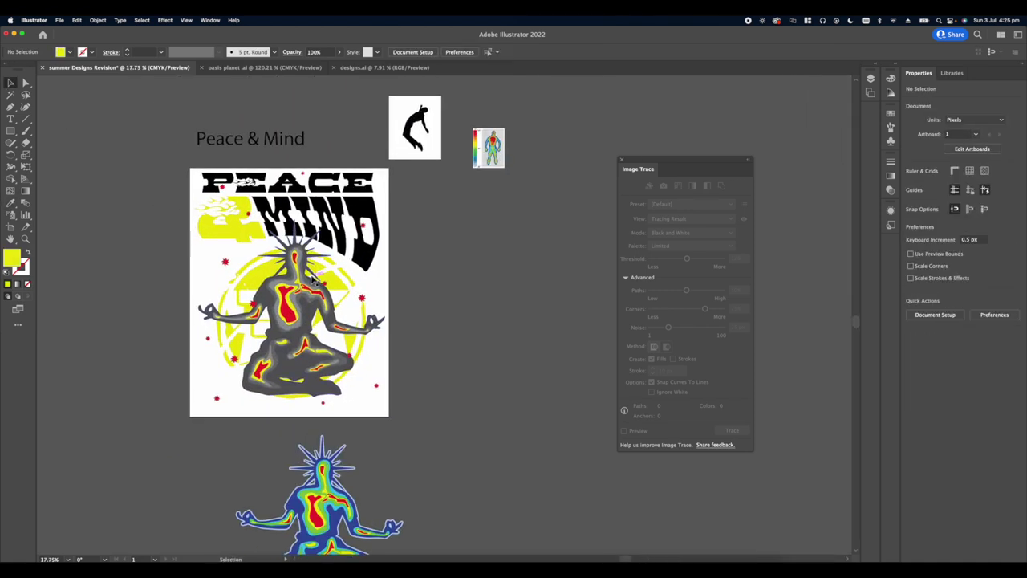
- Recolour the round badge and the ampersand with the design's red, leaving the ampersand's flame yellow
{"action": "scroll", "coordinate": [330, 247], "scroll_direction": "up", "scroll_amount": 1}
{"action": "left_click", "coordinate": [248, 292]}
{"action": "key", "text": "v"}
{"action": "left_click", "coordinate": [140, 259]}
{"action": "scroll", "coordinate": [142, 259], "scroll_direction": "up", "scroll_amount": 4}
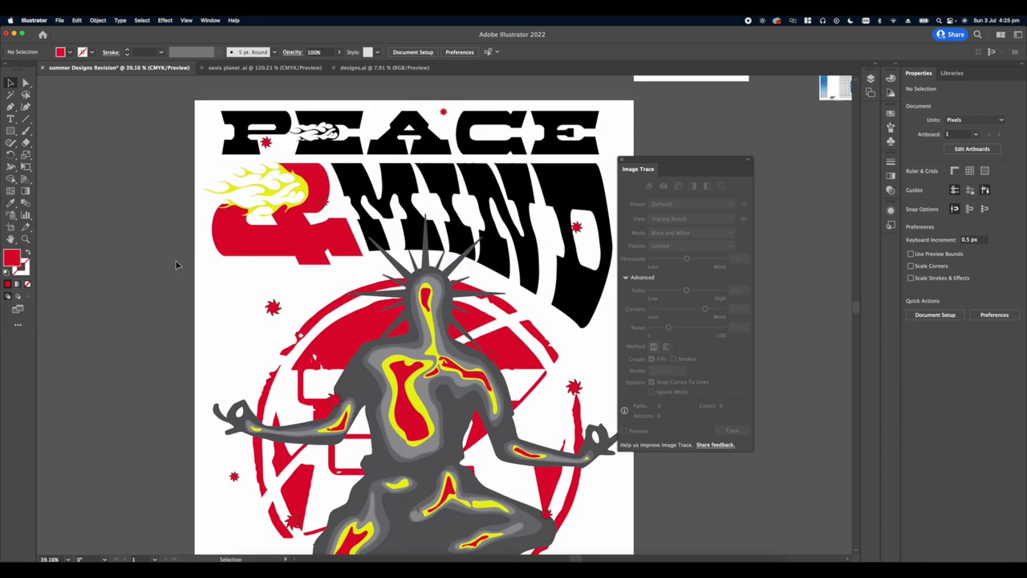
- Undo the last recolouring and apply the red fill to the ampersand again
{"action": "scroll", "coordinate": [144, 265], "scroll_direction": "down", "scroll_amount": 4}
{"action": "key", "text": "super+z"}
{"action": "scroll", "coordinate": [192, 296], "scroll_direction": "up", "scroll_amount": 2}
{"action": "left_click", "coordinate": [238, 230]}
{"action": "key", "text": "i"}
{"action": "key", "text": "a"}
{"action": "left_click", "coordinate": [135, 201]}
{"action": "scroll", "coordinate": [135, 201], "scroll_direction": "up", "scroll_amount": 4}
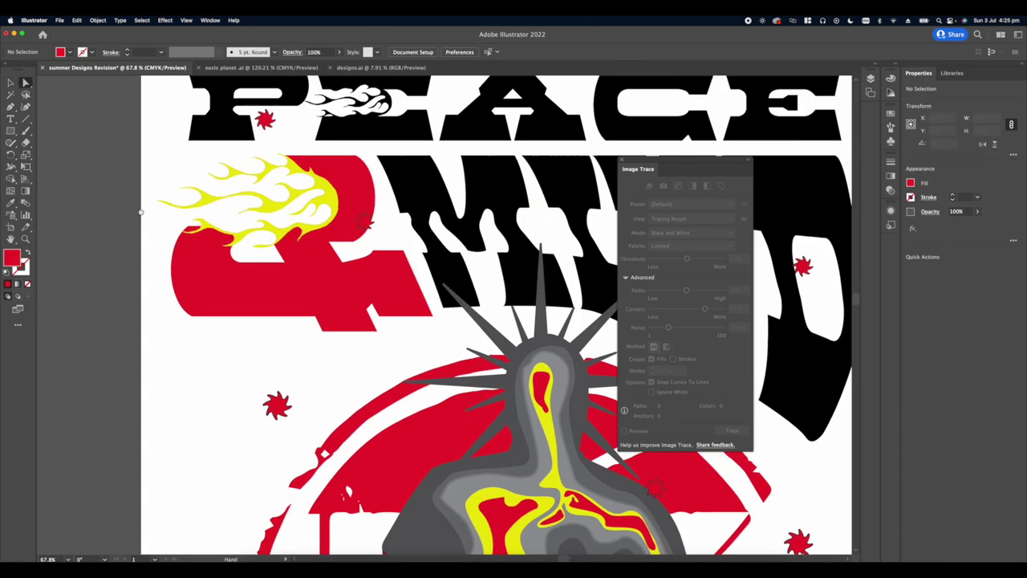
- Delete the small star and its black backing copy from the area of the figure's right shoulder
{"action": "scroll", "coordinate": [135, 205], "scroll_direction": "down", "scroll_amount": 6}
{"action": "scroll", "coordinate": [241, 241], "scroll_direction": "left", "scroll_amount": 4}
{"action": "scroll", "coordinate": [334, 267], "scroll_direction": "right", "scroll_amount": 1}
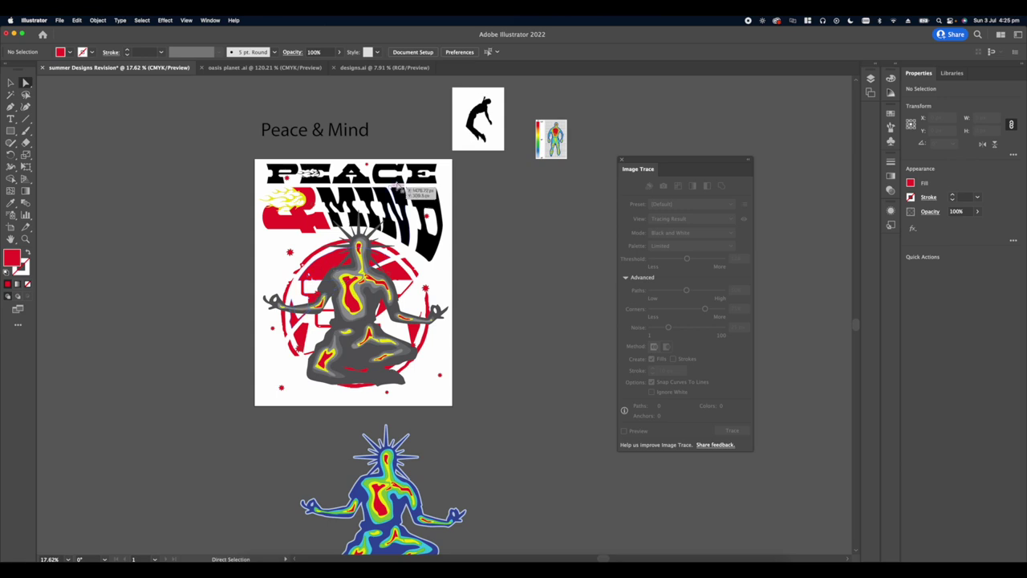
{"action": "scroll", "coordinate": [452, 199], "scroll_direction": "up", "scroll_amount": 2}
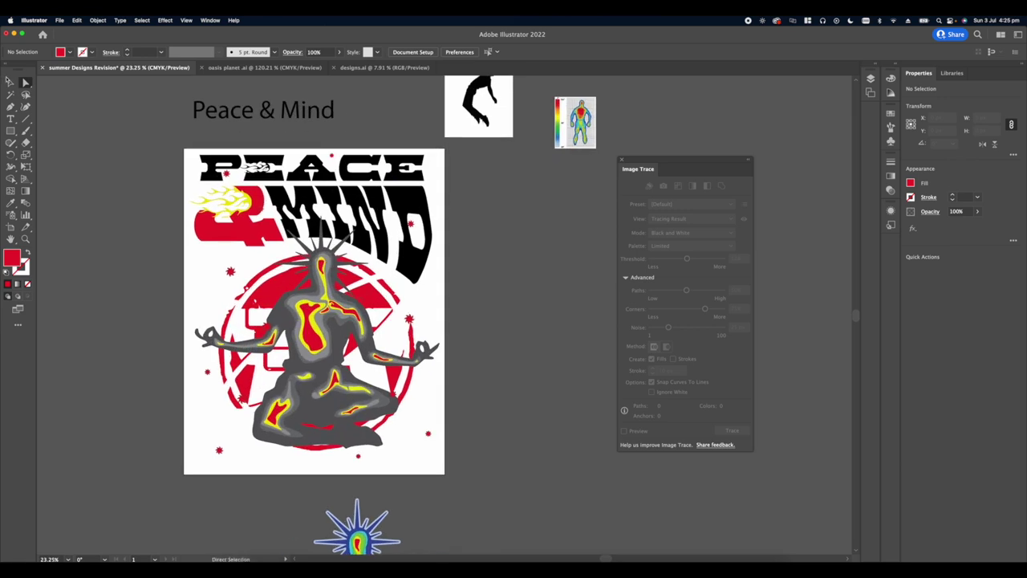
{"action": "key", "text": "v"}
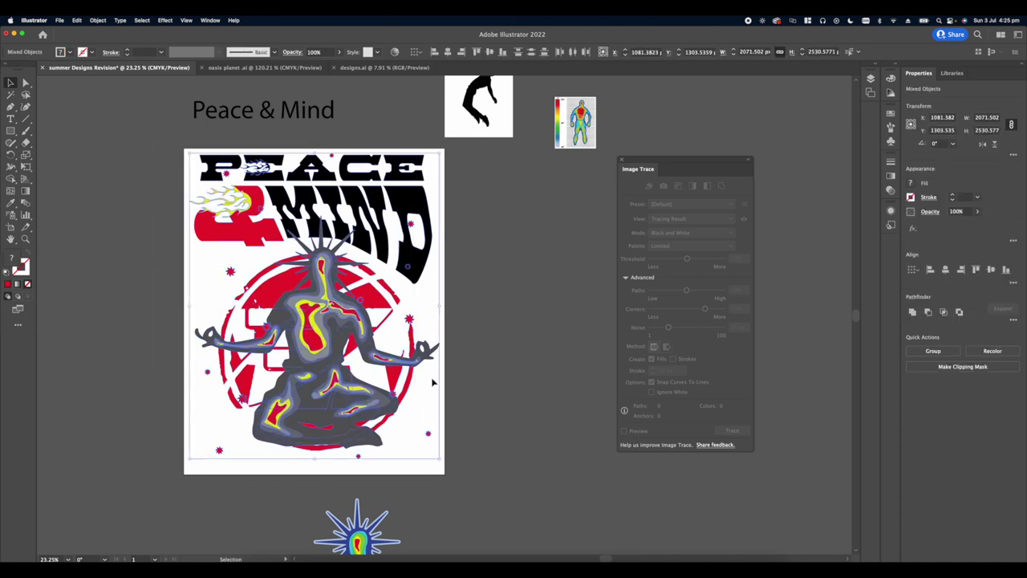
{"action": "scroll", "coordinate": [347, 284], "scroll_direction": "up", "scroll_amount": 5}
{"action": "left_click", "coordinate": [364, 301]}
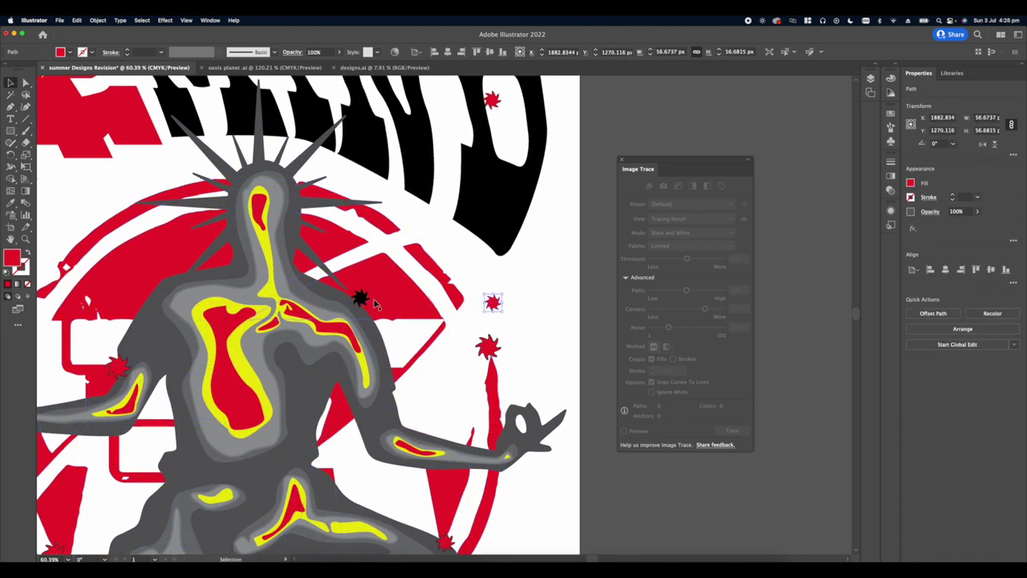
{"action": "key", "text": "Delete"}
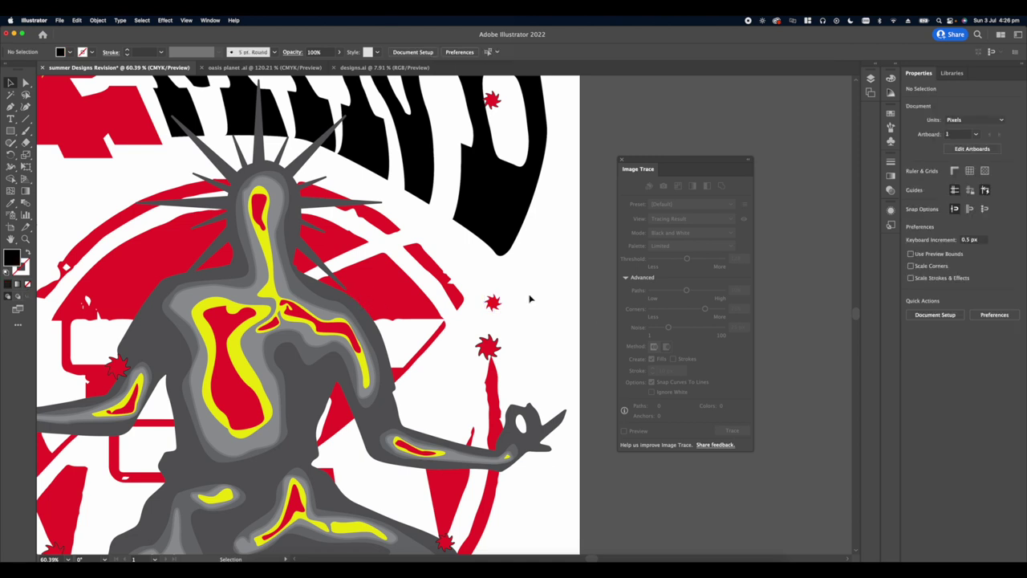
{"action": "key", "text": "Delete"}
{"action": "scroll", "coordinate": [482, 337], "scroll_direction": "down", "scroll_amount": 5}
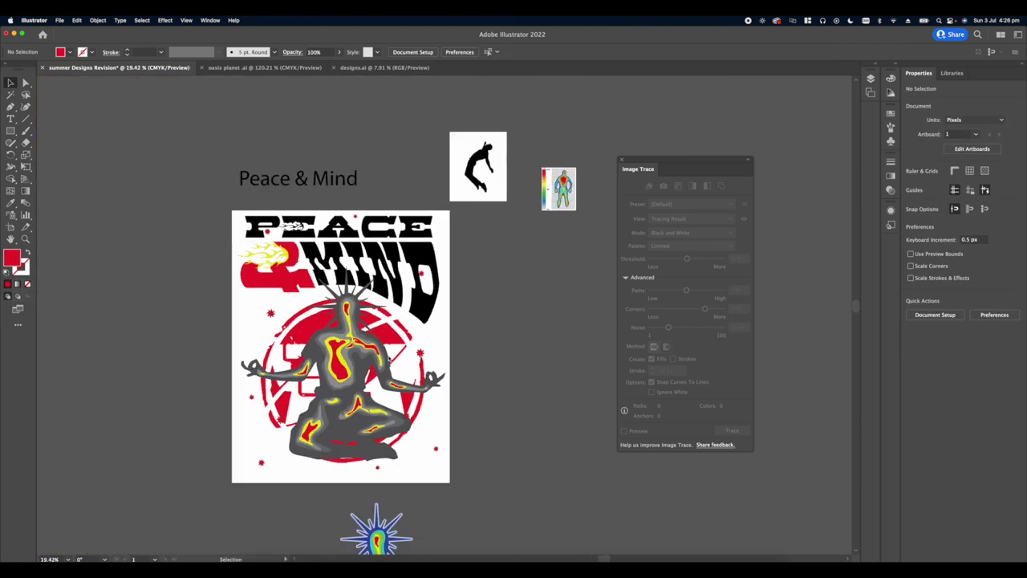
- Enlarge the round red badge slightly, nudge it into place behind the figure and deselect it
{"action": "scroll", "coordinate": [449, 343], "scroll_direction": "up", "scroll_amount": 3}
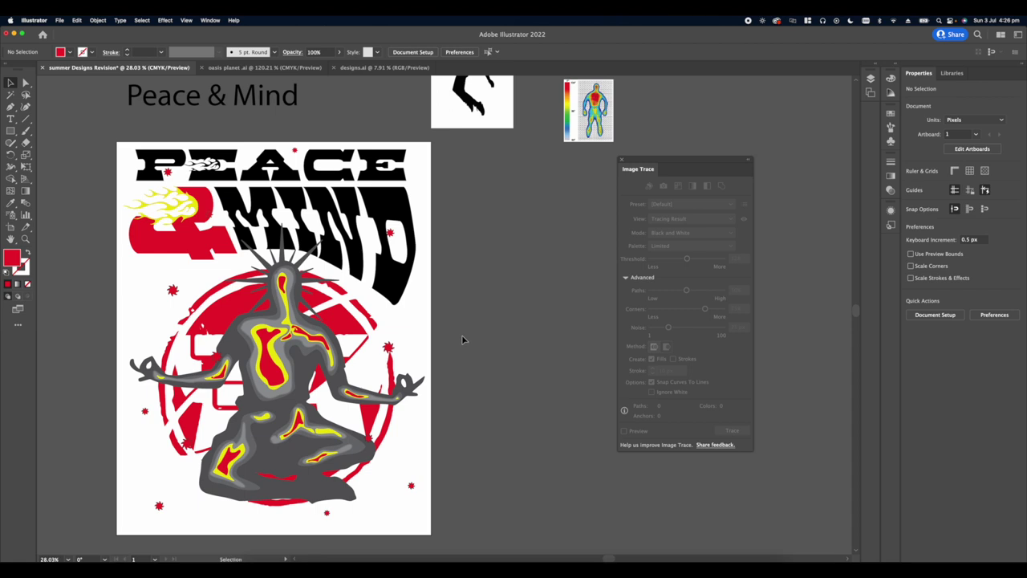
{"action": "left_click_drag", "start_coordinate": [275, 334], "coordinate": [294, 318]}
{"action": "scroll", "coordinate": [300, 333], "scroll_direction": "down", "scroll_amount": 4}
{"action": "scroll", "coordinate": [273, 317], "scroll_direction": "up", "scroll_amount": 2}
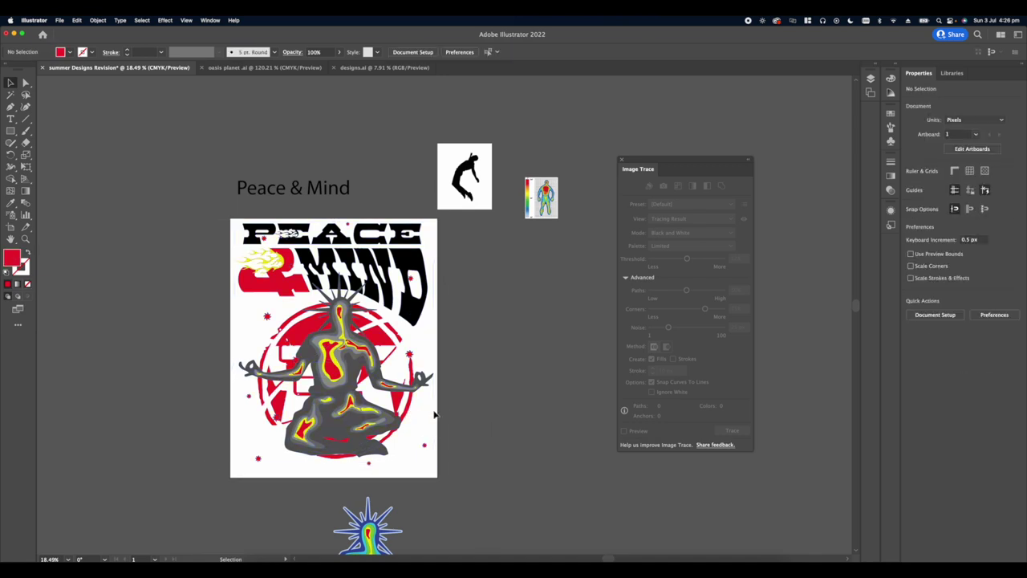
{"action": "left_click", "coordinate": [358, 431]}
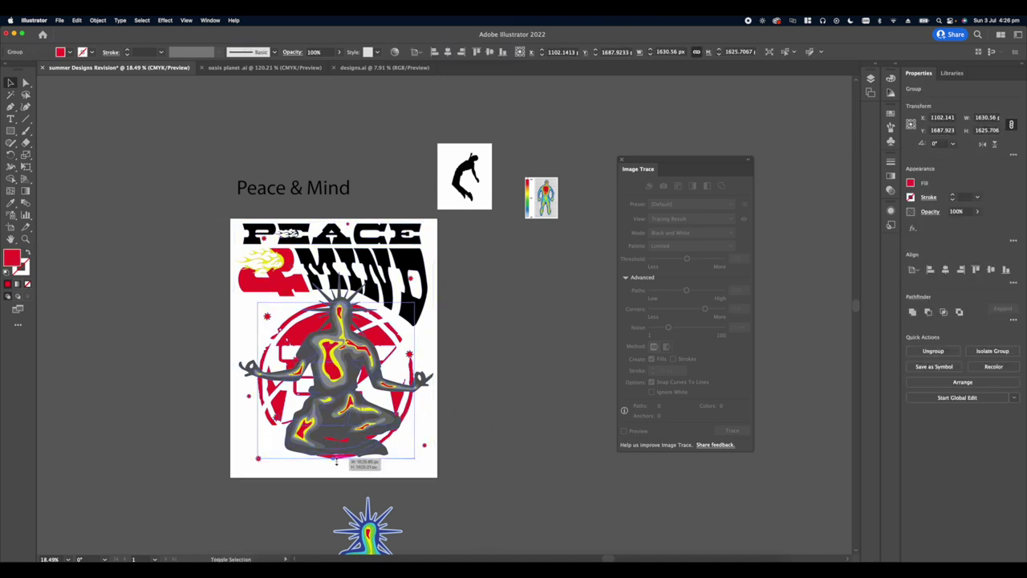
{"action": "left_click_drag", "start_coordinate": [336, 460], "coordinate": [336, 467]}
{"action": "left_click_drag", "start_coordinate": [371, 341], "coordinate": [369, 339]}
{"action": "left_click", "coordinate": [441, 337]}
{"action": "scroll", "coordinate": [440, 337], "scroll_direction": "right", "scroll_amount": 4}
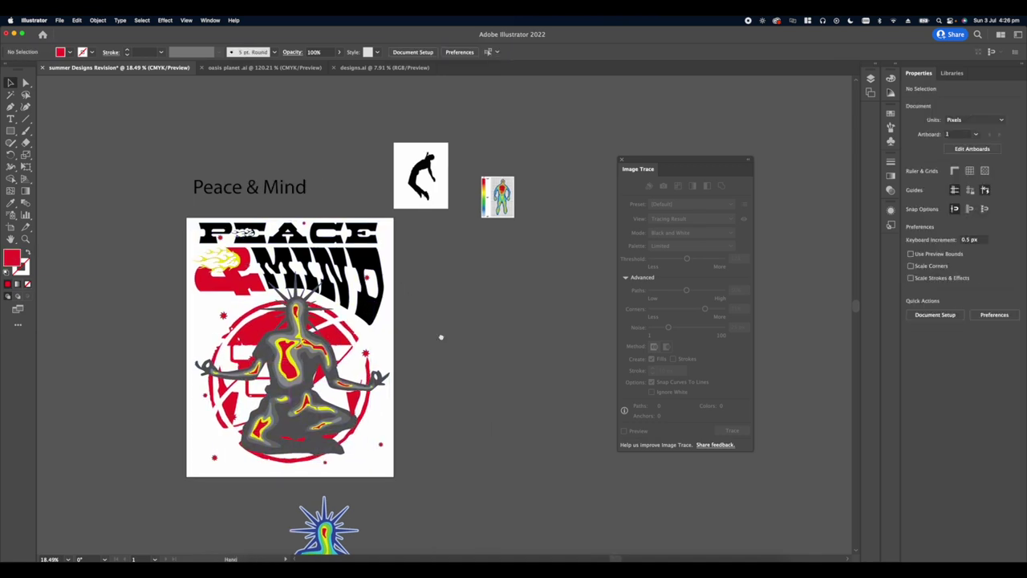
- Move the silhouette and heat-map reference images higher above the artboard to clear space beside it
{"action": "left_click_drag", "start_coordinate": [449, 224], "coordinate": [446, 150]}
{"action": "left_click_drag", "start_coordinate": [372, 202], "coordinate": [293, 138]}
{"action": "left_click", "coordinate": [390, 209]}
- Add a second blank artboard of the same size beside the first one
{"action": "scroll", "coordinate": [156, 192], "scroll_direction": "down", "scroll_amount": 2}
{"action": "left_click", "coordinate": [10, 227]}
{"action": "left_click", "coordinate": [992, 188]}
{"action": "key", "text": "v"}
{"action": "scroll", "coordinate": [445, 299], "scroll_direction": "up", "scroll_amount": 2}
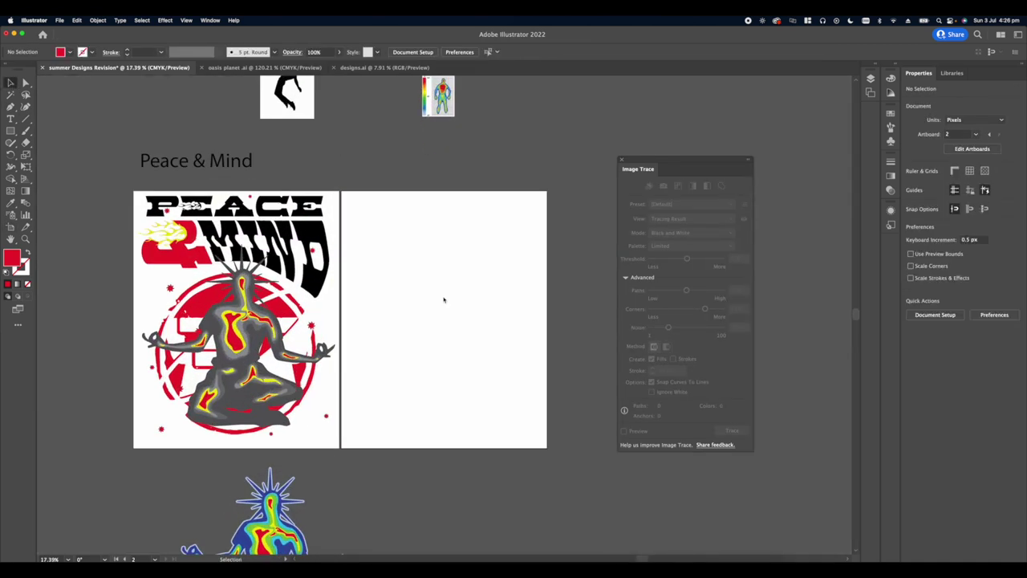
- Draw a closed red curved banner shape across the upper part of the new artboard with the Curvature and Pen tools
{"action": "scroll", "coordinate": [444, 299], "scroll_direction": "right", "scroll_amount": 3}
{"action": "scroll", "coordinate": [296, 244], "scroll_direction": "right", "scroll_amount": 1}
{"action": "scroll", "coordinate": [299, 247], "scroll_direction": "up", "scroll_amount": 3}
{"action": "left_click", "coordinate": [26, 107]}
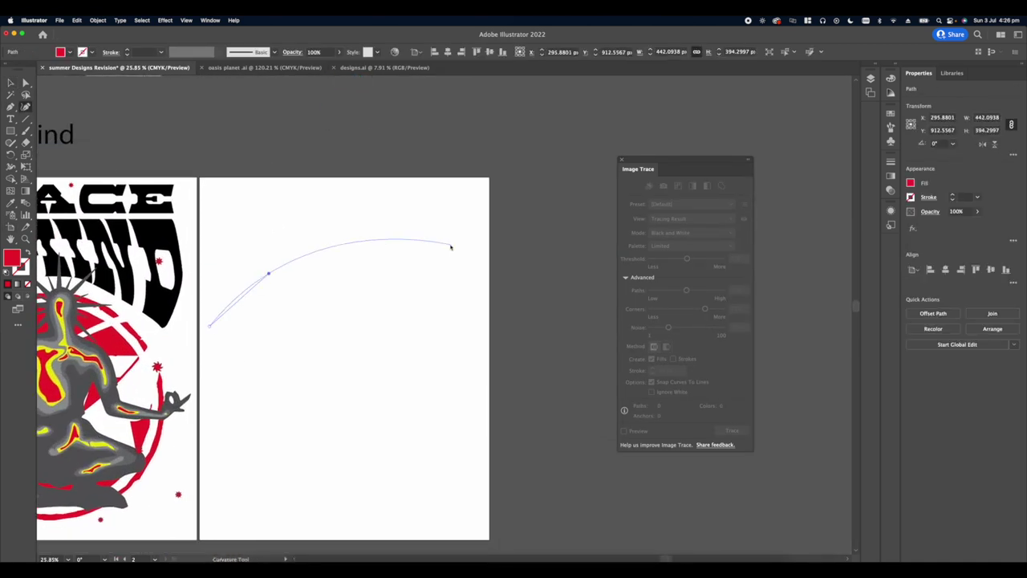
{"action": "left_click", "coordinate": [451, 246]}
{"action": "left_click", "coordinate": [454, 187]}
{"action": "left_click", "coordinate": [298, 228]}
{"action": "key", "text": "super+z"}
{"action": "left_click", "coordinate": [10, 107]}
{"action": "left_click", "coordinate": [453, 187]}
{"action": "left_click_drag", "start_coordinate": [291, 187], "coordinate": [207, 296]}
- Draw a second wavy red banner directly below the first with the Pen tool, following its lower curve
{"action": "left_click_drag", "start_coordinate": [228, 338], "coordinate": [358, 268]}
{"action": "left_click", "coordinate": [474, 354]}
{"action": "left_click_drag", "start_coordinate": [343, 356], "coordinate": [237, 392]}
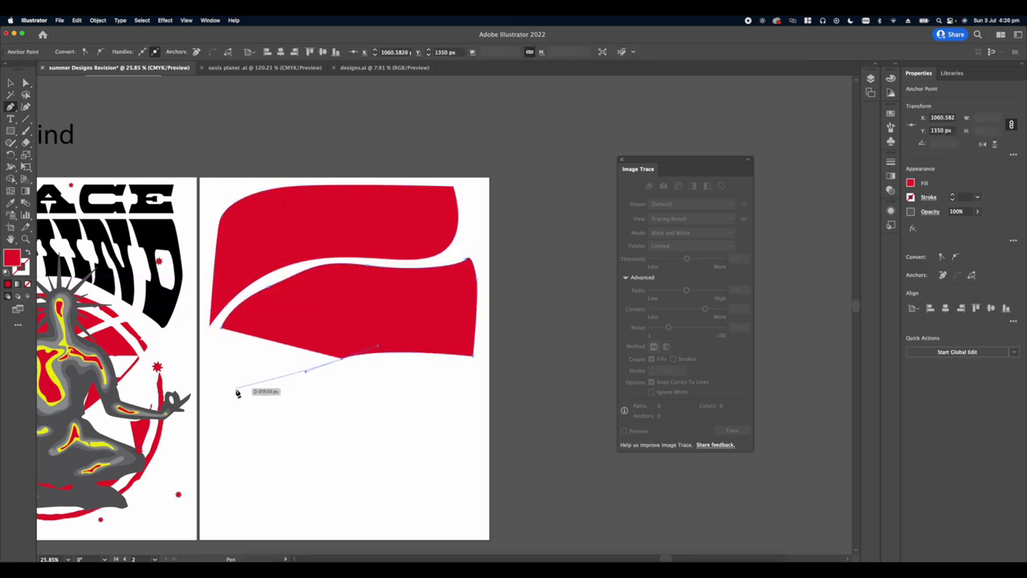
{"action": "left_click", "coordinate": [221, 329]}
- Close the second red banner and draw a third curved banner directly below it with the Pen tool
{"action": "scroll", "coordinate": [264, 326], "scroll_direction": "down", "scroll_amount": 2}
{"action": "scroll", "coordinate": [328, 319], "scroll_direction": "down", "scroll_amount": 5}
{"action": "scroll", "coordinate": [329, 319], "scroll_direction": "up", "scroll_amount": 4}
{"action": "left_click", "coordinate": [228, 361]}
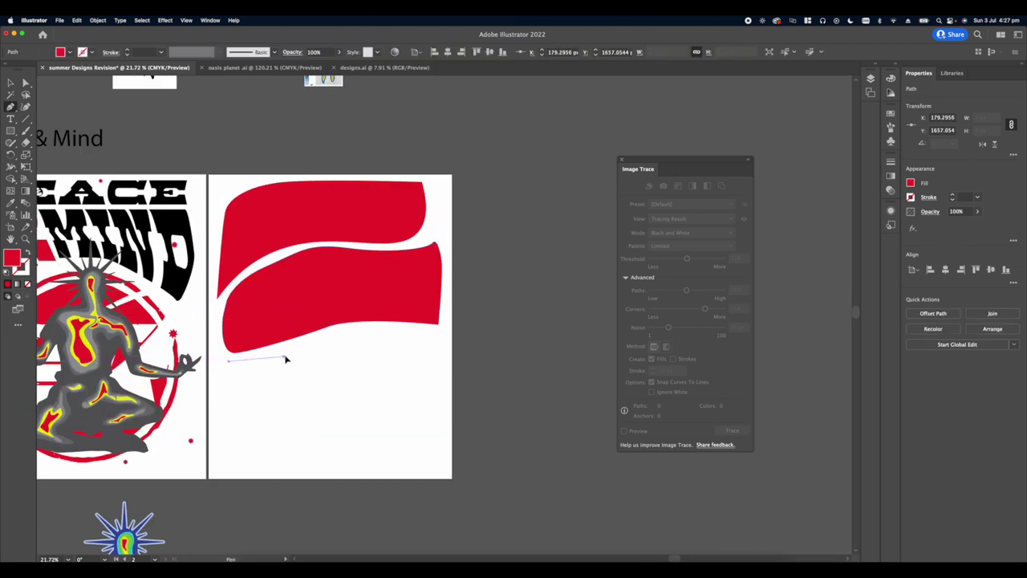
{"action": "left_click_drag", "start_coordinate": [290, 354], "coordinate": [336, 330]}
{"action": "left_click_drag", "start_coordinate": [444, 335], "coordinate": [534, 341]}
{"action": "left_click", "coordinate": [443, 335]}
{"action": "left_click", "coordinate": [446, 338]}
{"action": "left_click", "coordinate": [241, 361]}
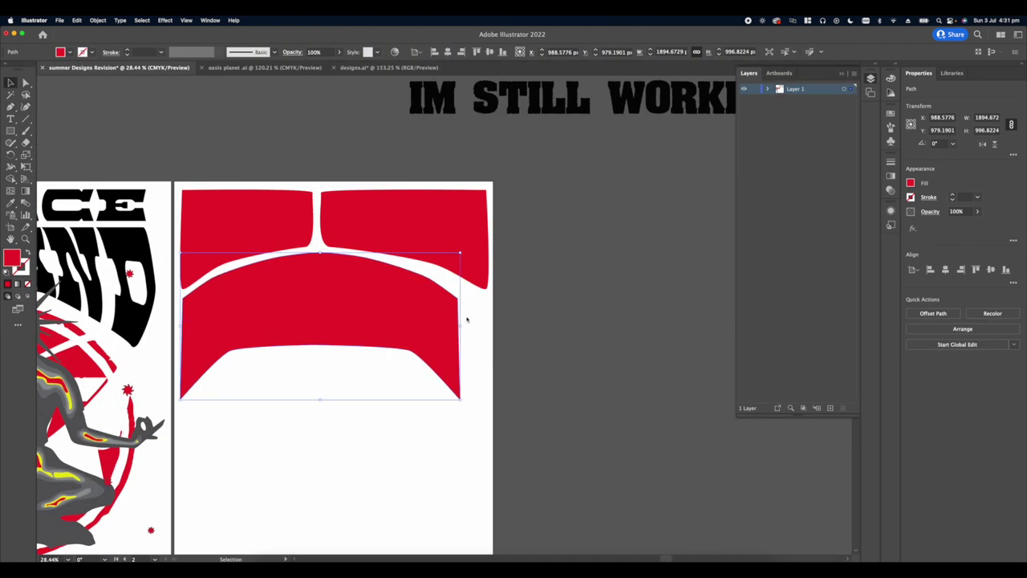
- Widen the arched red banner to span the two upper panels and round its corners
{"action": "left_click_drag", "start_coordinate": [460, 325], "coordinate": [480, 325]}
{"action": "left_click_drag", "start_coordinate": [400, 325], "coordinate": [399, 324]}
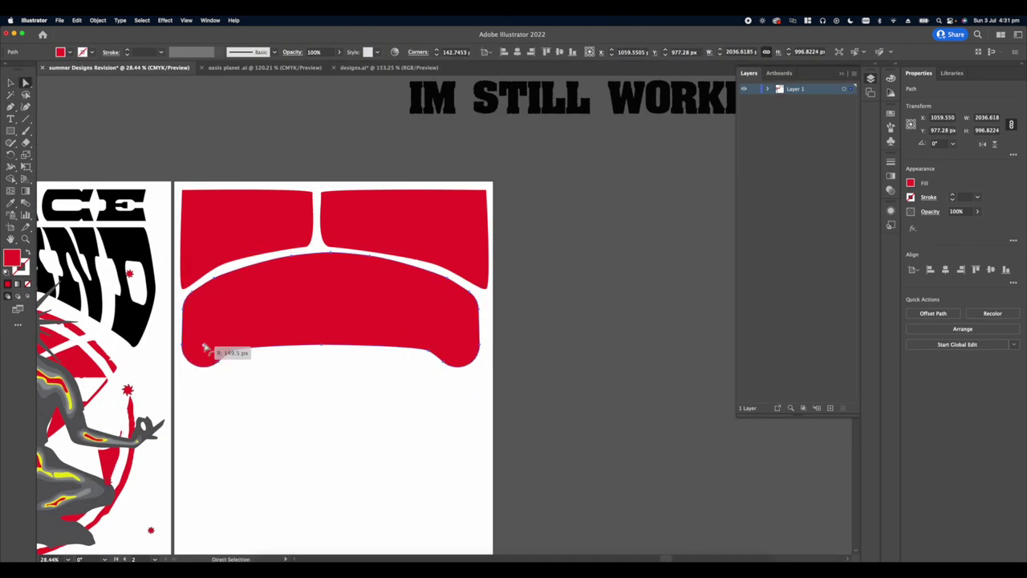
{"action": "left_click_drag", "start_coordinate": [206, 348], "coordinate": [198, 376]}
{"action": "left_click", "coordinate": [277, 373]}
- Place the word IM above the upper-left red panel and bring that panel to the front
{"action": "scroll", "coordinate": [339, 336], "scroll_direction": "down", "scroll_amount": 5}
{"action": "scroll", "coordinate": [339, 334], "scroll_direction": "up", "scroll_amount": 2}
{"action": "left_click_drag", "start_coordinate": [333, 325], "coordinate": [278, 343]}
{"action": "scroll", "coordinate": [277, 343], "scroll_direction": "up", "scroll_amount": 1}
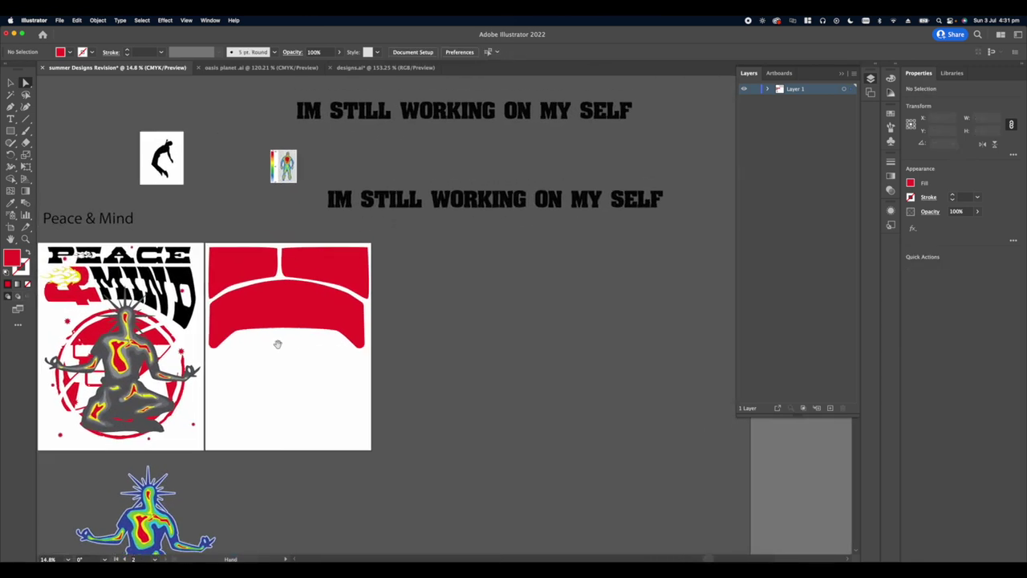
{"action": "scroll", "coordinate": [324, 194], "scroll_direction": "up", "scroll_amount": 2}
{"action": "left_click", "coordinate": [10, 82]}
{"action": "left_click_drag", "start_coordinate": [349, 199], "coordinate": [265, 232]}
{"action": "left_click", "coordinate": [227, 284]}
{"action": "right_click", "coordinate": [225, 283]}
{"action": "mouse_move", "coordinate": [243, 438]}
{"action": "left_click", "coordinate": [340, 439]}
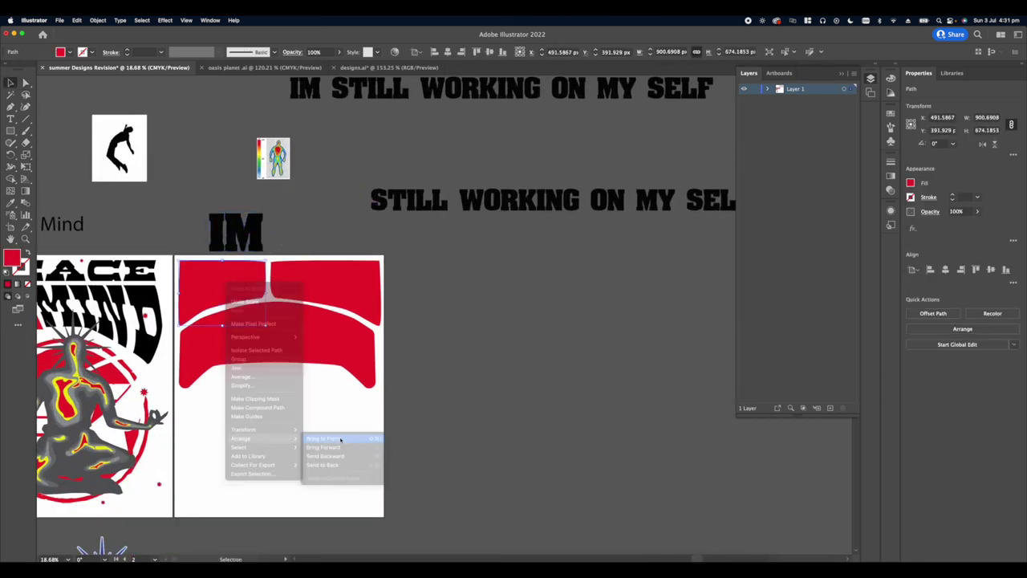
- Warp the word IM into the upper-left red panel using Envelope Distort, Make with Top Object
{"action": "left_click", "coordinate": [241, 233], "text": "shift"}
{"action": "left_click", "coordinate": [293, 231]}
{"action": "left_click", "coordinate": [240, 233]}
{"action": "left_click", "coordinate": [234, 279], "text": "shift"}
{"action": "left_click", "coordinate": [98, 21]}
{"action": "mouse_move", "coordinate": [128, 266]}
{"action": "left_click", "coordinate": [217, 284]}
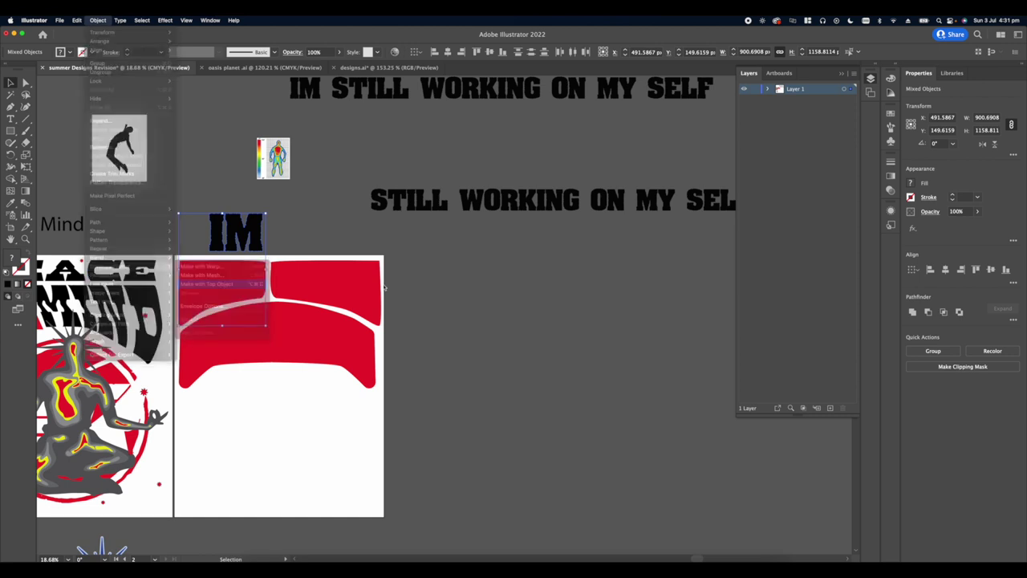
- Move the word STILL above the upper-right red panel and warp it into that panel, brought to the front, with Envelope Distort
{"action": "left_click_drag", "start_coordinate": [442, 214], "coordinate": [398, 241]}
{"action": "right_click", "coordinate": [356, 290]}
{"action": "mouse_move", "coordinate": [370, 443]}
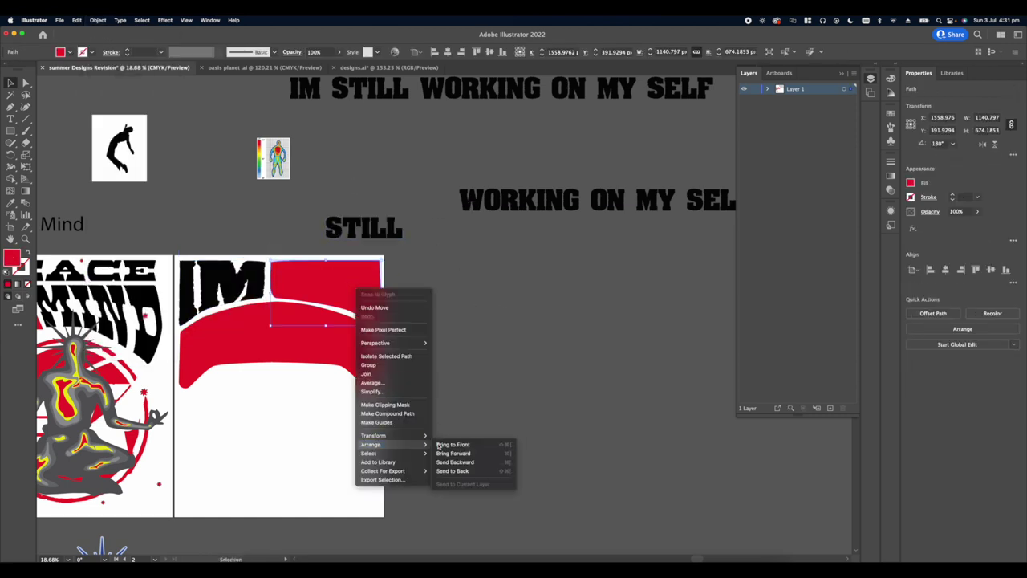
{"action": "left_click", "coordinate": [442, 444]}
{"action": "left_click", "coordinate": [363, 227], "text": "shift"}
{"action": "left_click", "coordinate": [98, 20]}
{"action": "left_click", "coordinate": [217, 304]}
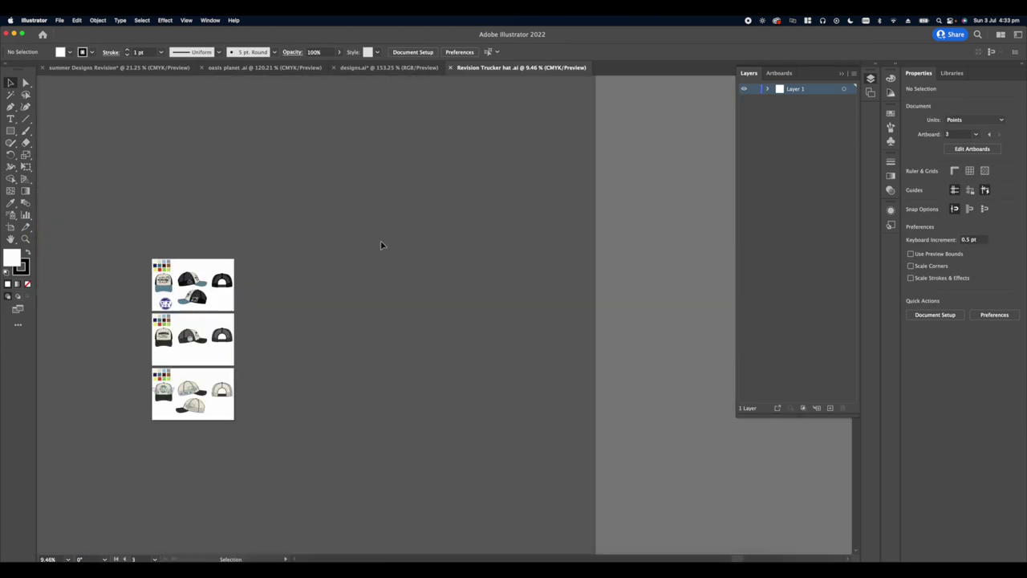
- Select the peace symbol in the WORKING lettering on the blue-brimmed hat's front in the Revision Trucker hat document
{"action": "scroll", "coordinate": [174, 305], "scroll_direction": "up", "scroll_amount": 10}
{"action": "scroll", "coordinate": [313, 277], "scroll_direction": "down", "scroll_amount": 3}
{"action": "scroll", "coordinate": [250, 293], "scroll_direction": "down", "scroll_amount": 3}
{"action": "scroll", "coordinate": [203, 121], "scroll_direction": "up", "scroll_amount": 6}
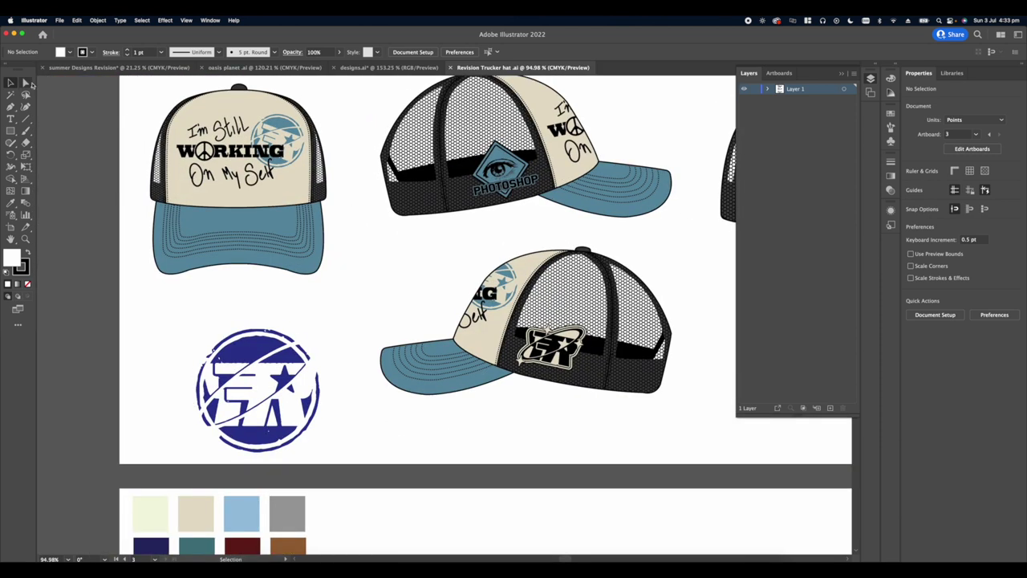
{"action": "left_click", "coordinate": [27, 83]}
{"action": "scroll", "coordinate": [200, 143], "scroll_direction": "up", "scroll_amount": 6}
{"action": "left_click", "coordinate": [223, 181]}
- Close the designs.ai document and return to the summer Designs Revision document
{"action": "left_click", "coordinate": [369, 67]}
{"action": "scroll", "coordinate": [288, 98], "scroll_direction": "down", "scroll_amount": 5}
{"action": "left_click", "coordinate": [334, 68]}
{"action": "left_click", "coordinate": [469, 333]}
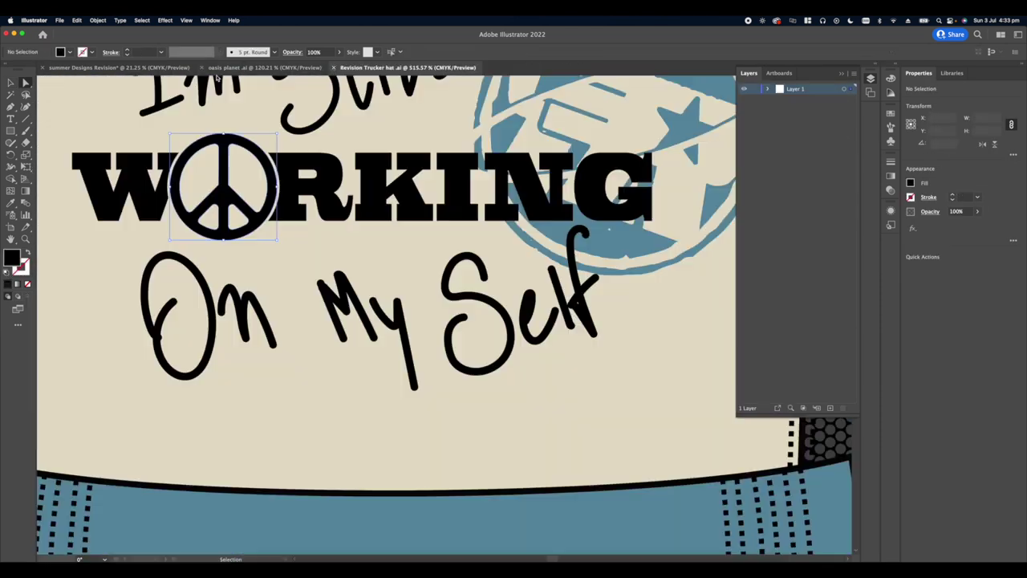
{"action": "left_click", "coordinate": [184, 67]}
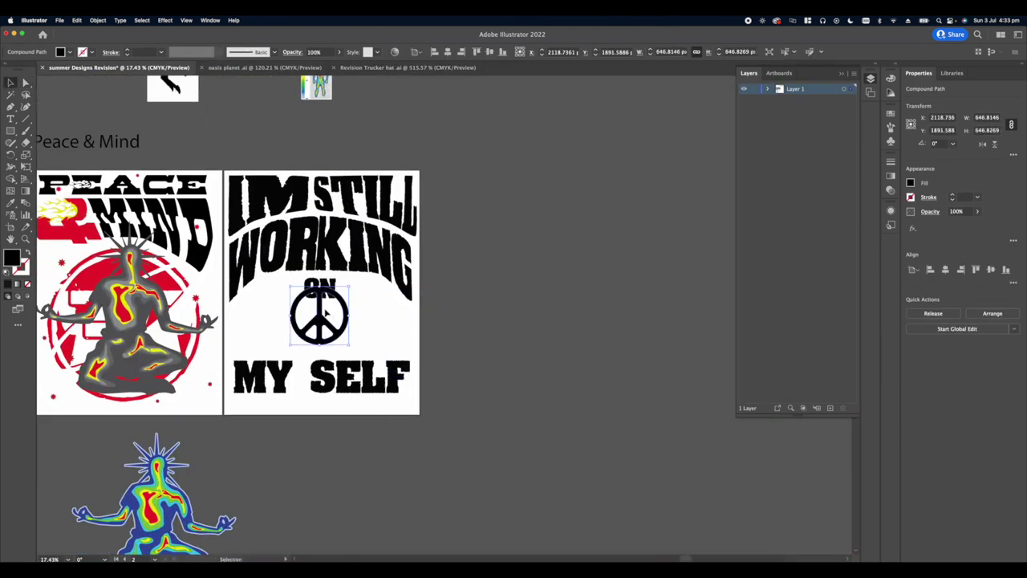
- Use the peace symbol as the O of ON, separating the two letters and removing the original O
{"action": "scroll", "coordinate": [323, 311], "scroll_direction": "up", "scroll_amount": 4}
{"action": "left_click_drag", "start_coordinate": [321, 312], "coordinate": [274, 315]}
{"action": "left_click", "coordinate": [345, 290]}
{"action": "right_click", "coordinate": [360, 294]}
{"action": "left_click_drag", "start_coordinate": [321, 266], "coordinate": [337, 359]}
{"action": "left_click", "coordinate": [404, 349]}
{"action": "left_click", "coordinate": [409, 345]}
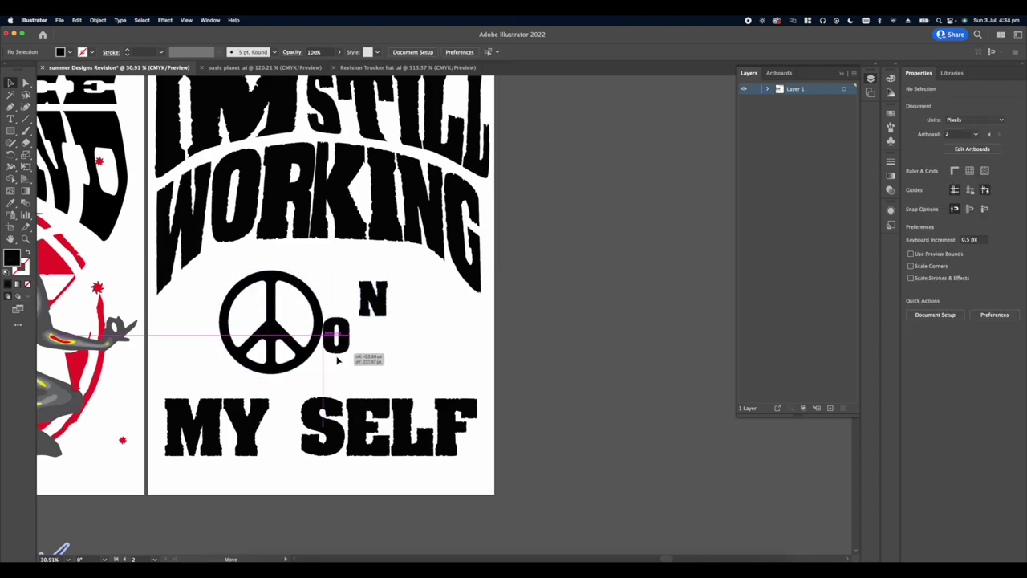
{"action": "left_click_drag", "start_coordinate": [282, 275], "coordinate": [296, 253]}
- Expand the warped IM STILL WORKING lettering with the Object and Fill options enabled
{"action": "scroll", "coordinate": [353, 377], "scroll_direction": "down", "scroll_amount": 4}
{"action": "left_click", "coordinate": [370, 255]}
{"action": "left_click", "coordinate": [98, 20]}
{"action": "left_click", "coordinate": [108, 120]}
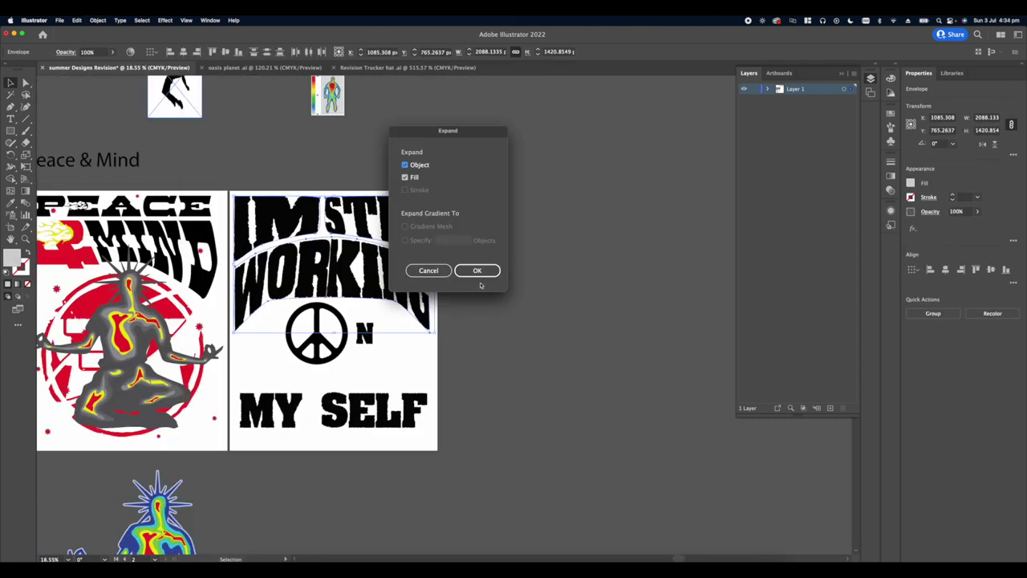
{"action": "left_click", "coordinate": [477, 271]}
- Enlarge the N to about the peace symbol's height and position the pair beneath WORKING
{"action": "scroll", "coordinate": [351, 338], "scroll_direction": "up", "scroll_amount": 5}
{"action": "left_click", "coordinate": [372, 333]}
{"action": "left_click_drag", "start_coordinate": [393, 345], "coordinate": [425, 384]}
{"action": "left_click_drag", "start_coordinate": [374, 336], "coordinate": [310, 350]}
{"action": "left_click", "coordinate": [302, 344]}
{"action": "scroll", "coordinate": [300, 346], "scroll_direction": "up", "scroll_amount": 4}
{"action": "scroll", "coordinate": [300, 346], "scroll_direction": "down", "scroll_amount": 1}
{"action": "left_click", "coordinate": [393, 321], "text": "shift"}
{"action": "scroll", "coordinate": [462, 365], "scroll_direction": "down", "scroll_amount": 1}
{"action": "mouse_move", "coordinate": [387, 344]}
{"action": "left_mouse_down"}
{"action": "mouse_move", "coordinate": [362, 344]}
{"action": "mouse_move", "coordinate": [374, 343]}
{"action": "left_mouse_up"}
{"action": "left_click", "coordinate": [497, 365]}
- Overlap the peace symbol with the N and create an offset path around the symbol
{"action": "scroll", "coordinate": [361, 337], "scroll_direction": "down", "scroll_amount": 5}
{"action": "scroll", "coordinate": [353, 329], "scroll_direction": "up", "scroll_amount": 5}
{"action": "left_click_drag", "start_coordinate": [249, 353], "coordinate": [401, 329]}
{"action": "left_click", "coordinate": [425, 321], "text": "shift"}
{"action": "left_click", "coordinate": [98, 20]}
{"action": "mouse_move", "coordinate": [132, 222]}
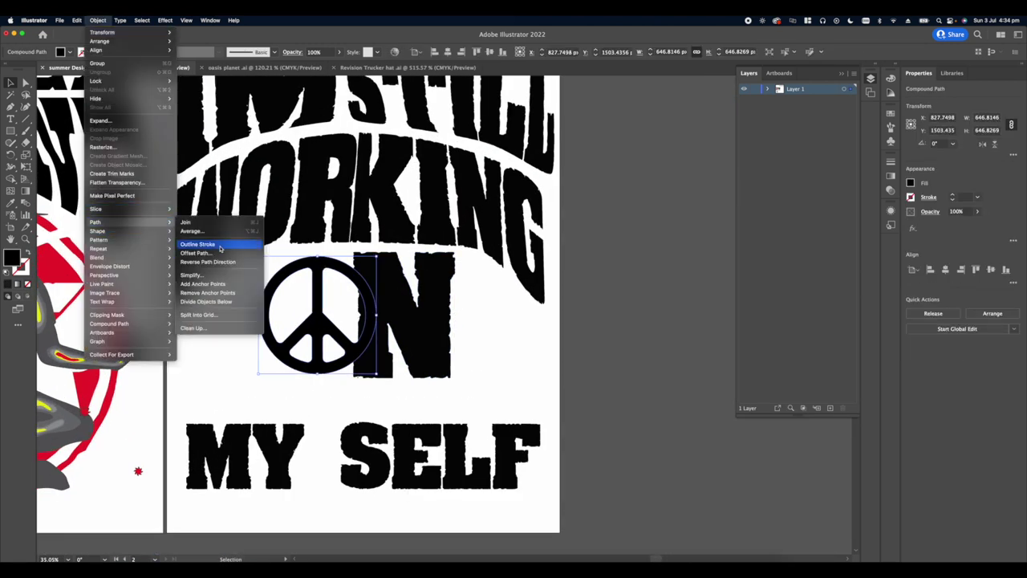
{"action": "left_click", "coordinate": [213, 245]}
{"action": "key", "text": "Return"}
- Cut the N along the peace symbol's offset outline and delete the overlapping pieces, leaving a white gap between them
{"action": "scroll", "coordinate": [449, 324], "scroll_direction": "up", "scroll_amount": 3}
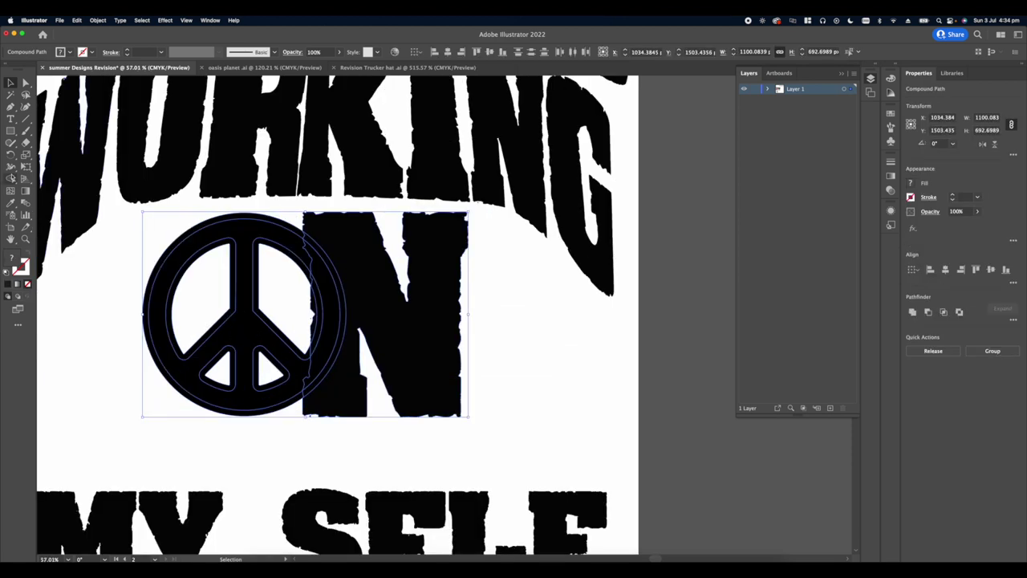
{"action": "scroll", "coordinate": [309, 241], "scroll_direction": "up", "scroll_amount": 7}
{"action": "left_click", "coordinate": [310, 242]}
{"action": "key", "text": "Delete"}
{"action": "left_click", "coordinate": [355, 292]}
{"action": "key", "text": "Delete"}
{"action": "scroll", "coordinate": [345, 287], "scroll_direction": "down", "scroll_amount": 14}
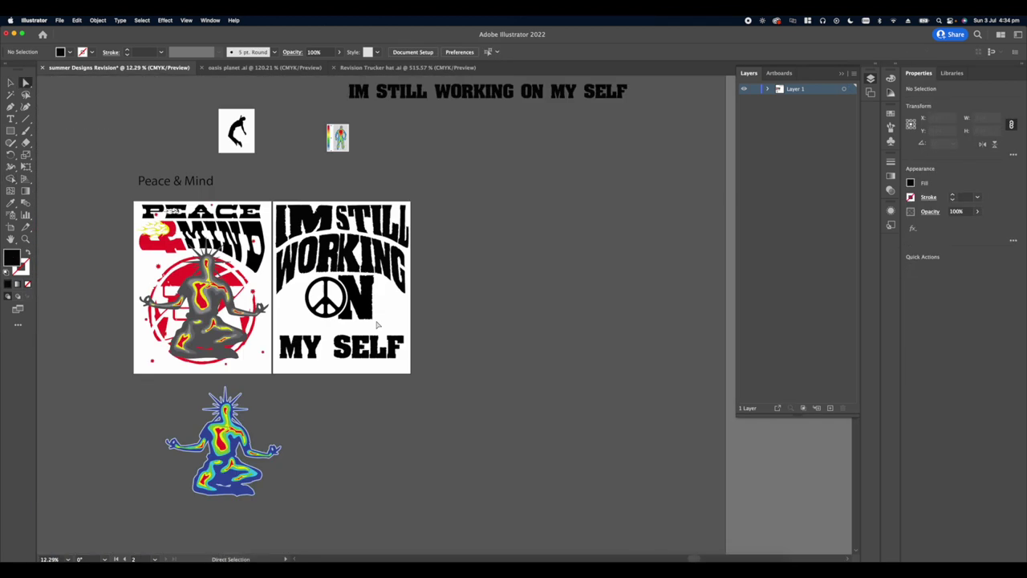
{"action": "scroll", "coordinate": [349, 313], "scroll_direction": "up", "scroll_amount": 5}
{"action": "key", "text": "v"}
{"action": "scroll", "coordinate": [478, 333], "scroll_direction": "down", "scroll_amount": 2}
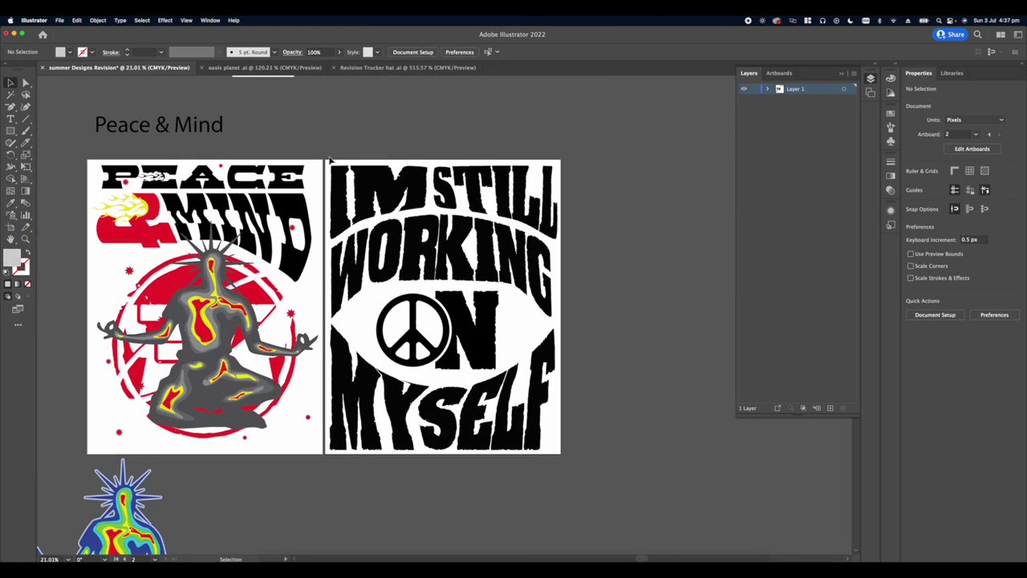
- Fill the word IM with the red sampled from the circle behind the meditating figure
{"action": "left_click", "coordinate": [359, 212]}
{"action": "left_click", "coordinate": [176, 289]}
{"action": "key", "text": "v"}
{"action": "left_click", "coordinate": [493, 347]}
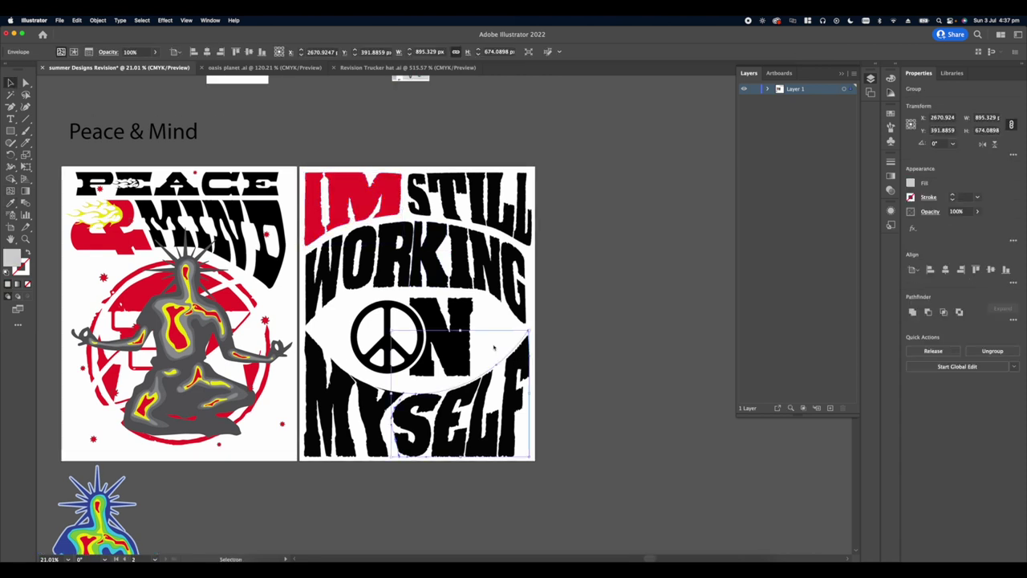
- Recolor the peace sign and the N of ON with the red sampled from the Peace & Mind artwork
{"action": "left_click", "coordinate": [437, 344]}
{"action": "key", "text": "i"}
{"action": "scroll", "coordinate": [175, 311], "scroll_direction": "up", "scroll_amount": 6}
{"action": "left_click", "coordinate": [173, 314]}
{"action": "scroll", "coordinate": [168, 317], "scroll_direction": "down", "scroll_amount": 4}
{"action": "left_click", "coordinate": [10, 83]}
{"action": "left_click", "coordinate": [601, 286]}
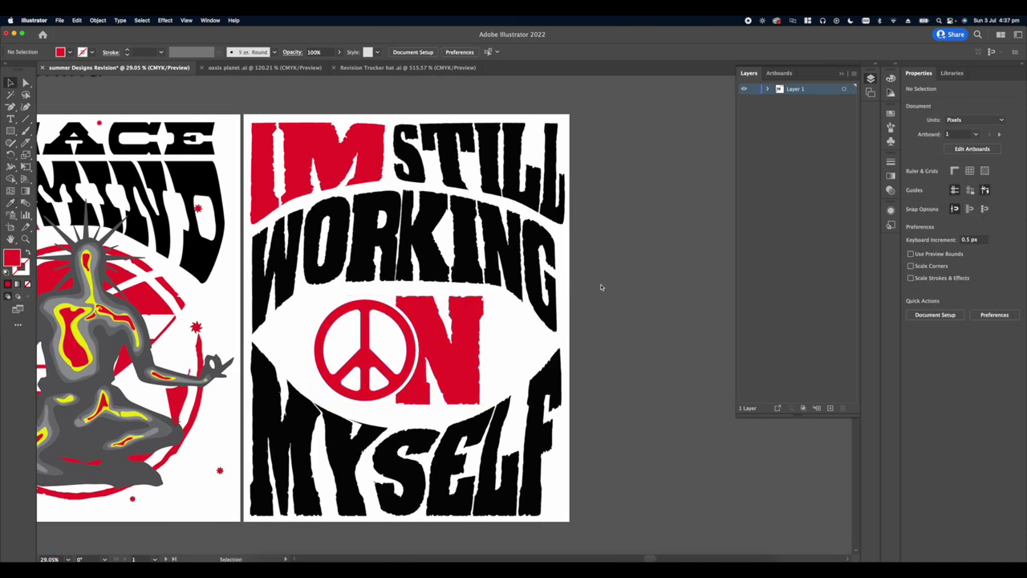
- Recolor the word WORKING with the red sampled from the Peace & Mind artwork
{"action": "left_click", "coordinate": [417, 249]}
{"action": "left_click", "coordinate": [11, 203]}
{"action": "left_click", "coordinate": [138, 317]}
{"action": "scroll", "coordinate": [138, 321], "scroll_direction": "down", "scroll_amount": 3}
{"action": "left_click", "coordinate": [10, 83]}
{"action": "left_click", "coordinate": [269, 207]}
{"action": "scroll", "coordinate": [321, 240], "scroll_direction": "down", "scroll_amount": 2}
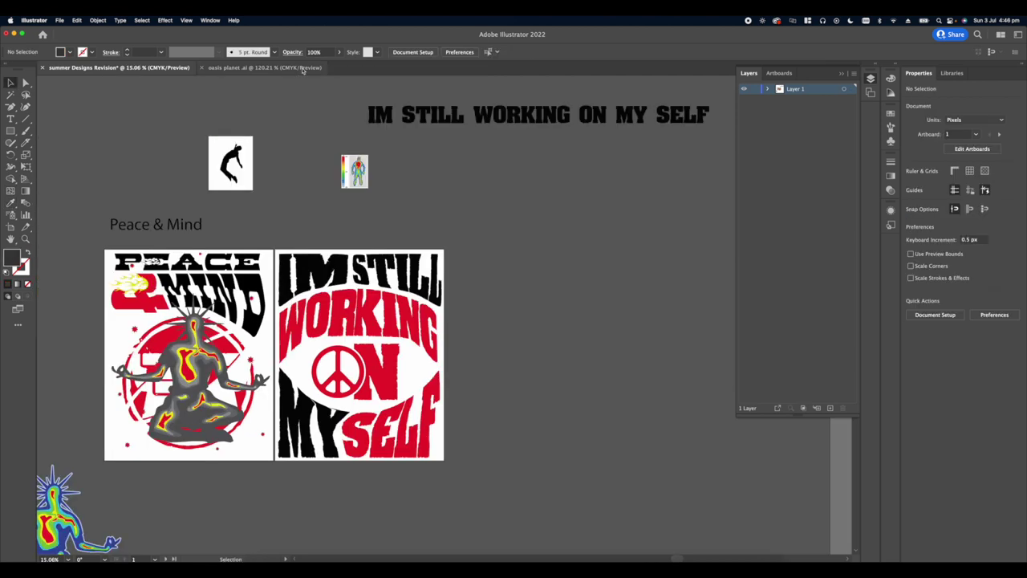
- Open designs.ai from the revision brand folder on the DBW-A1 drive
{"action": "left_click", "coordinate": [301, 69]}
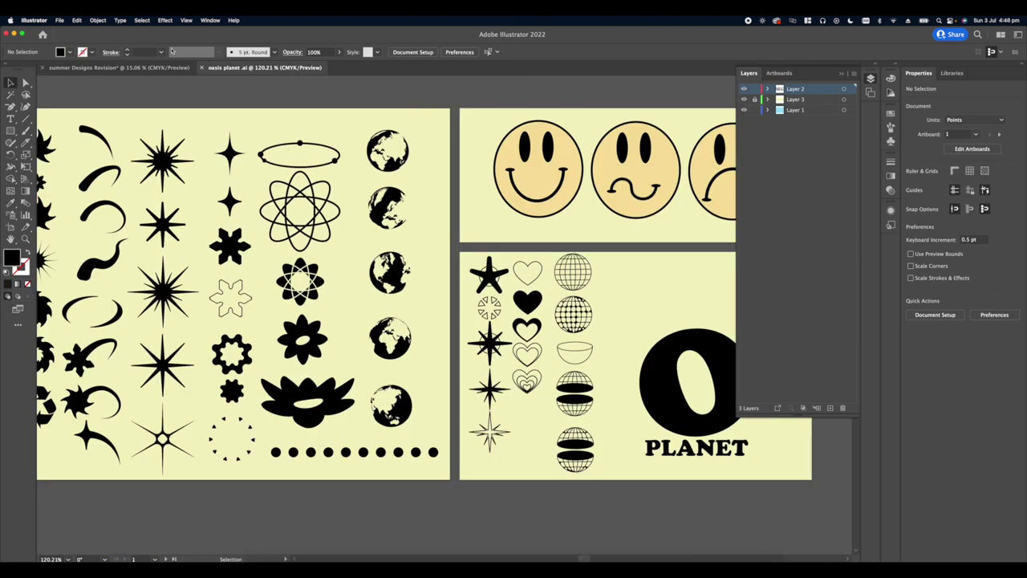
{"action": "left_click", "coordinate": [253, 565]}
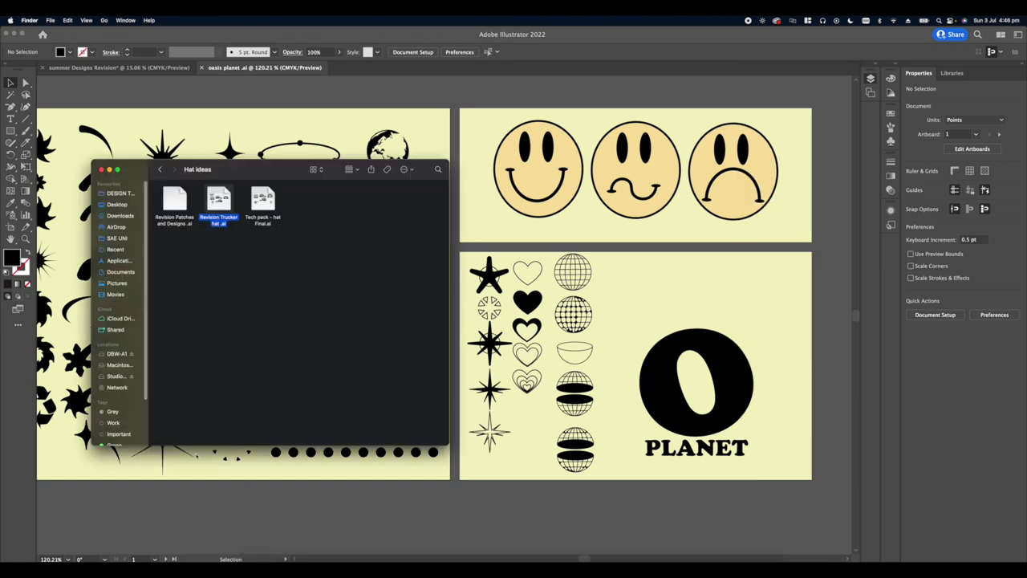
{"action": "left_click", "coordinate": [118, 355]}
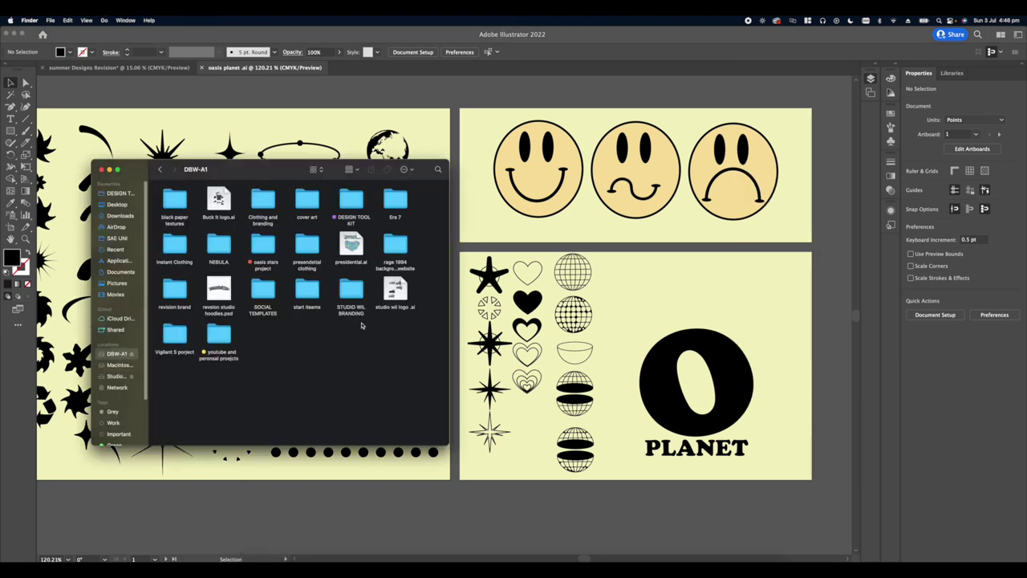
{"action": "double_click", "coordinate": [173, 294]}
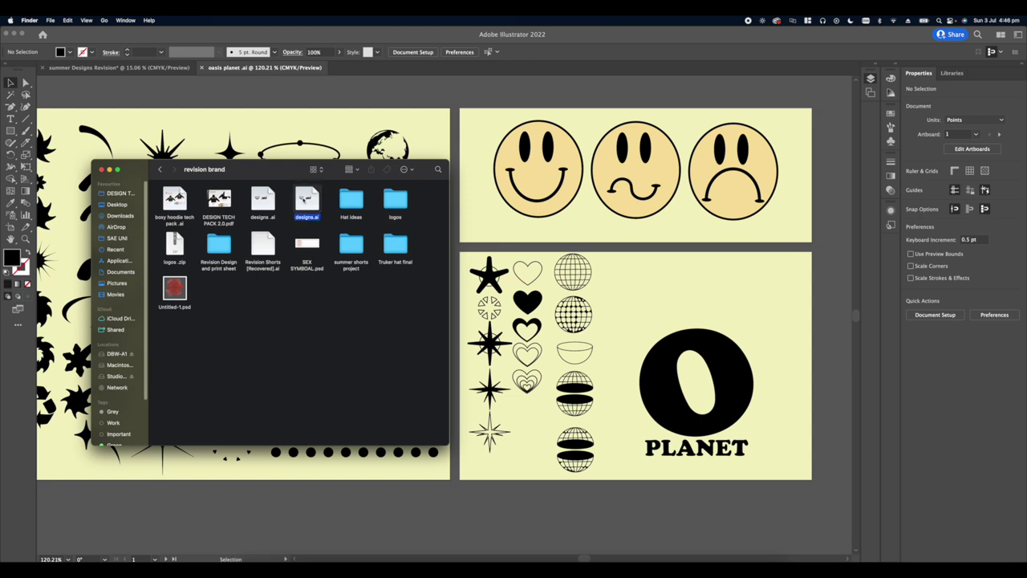
{"action": "double_click", "coordinate": [305, 198]}
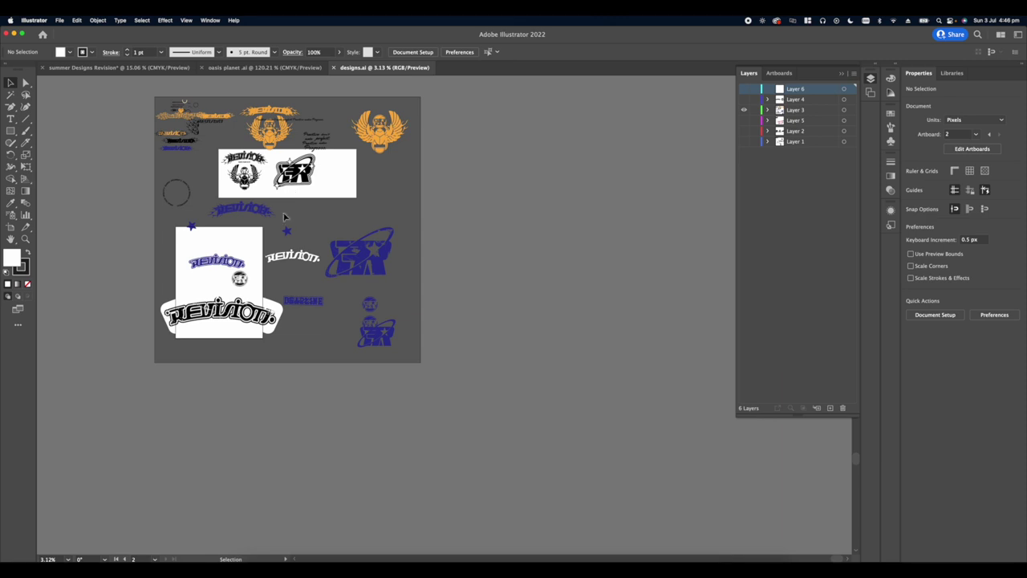
- Copy the large blue ER logo and, in Photoshop, paste it as layers into the Layer 1 group of Artboard 2
{"action": "scroll", "coordinate": [265, 249], "scroll_direction": "up", "scroll_amount": 5}
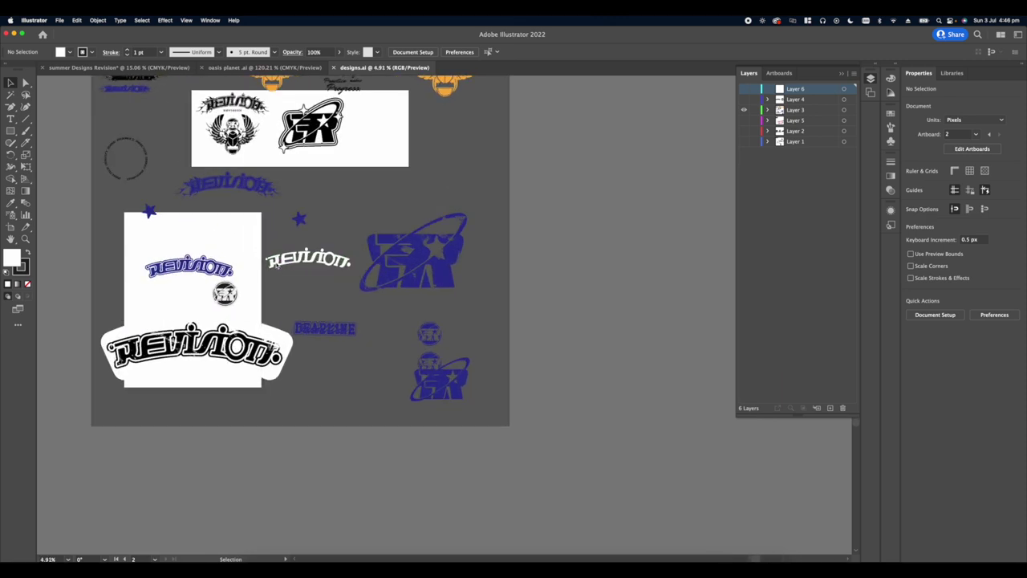
{"action": "scroll", "coordinate": [272, 271], "scroll_direction": "up", "scroll_amount": 2}
{"action": "left_click", "coordinate": [416, 314]}
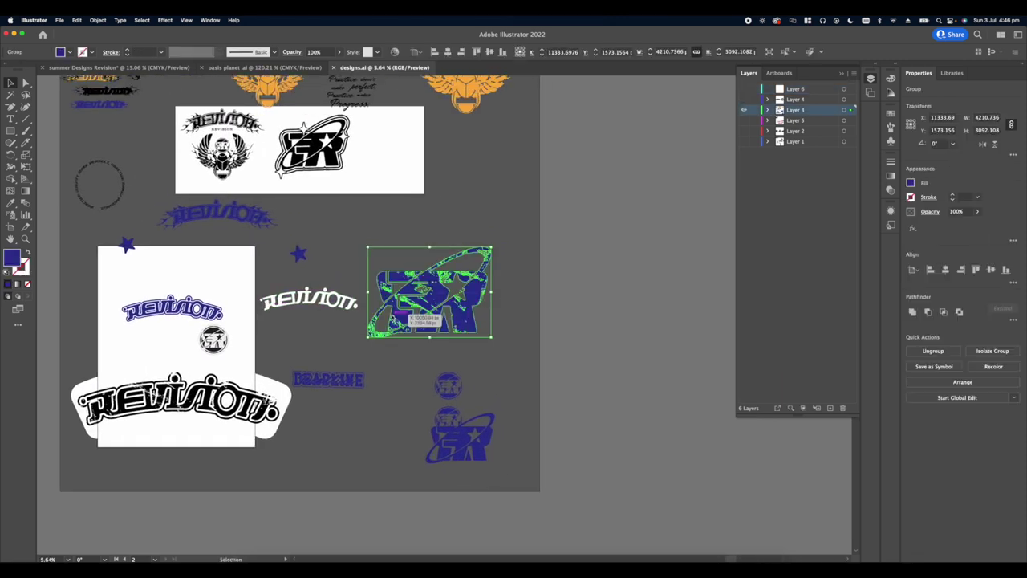
{"action": "left_click", "coordinate": [408, 362]}
{"action": "left_click", "coordinate": [501, 565]}
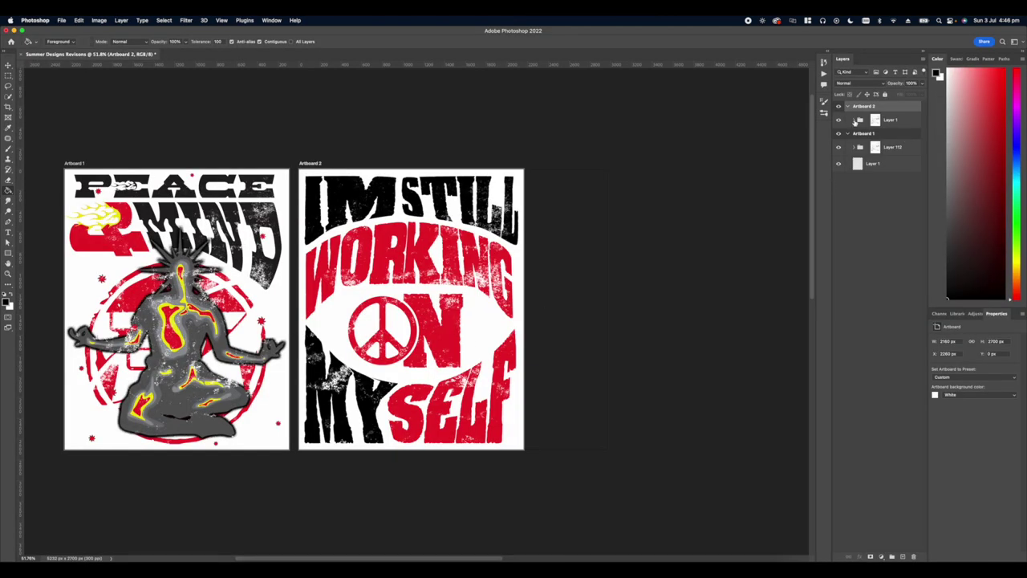
{"action": "key", "text": "super+v"}
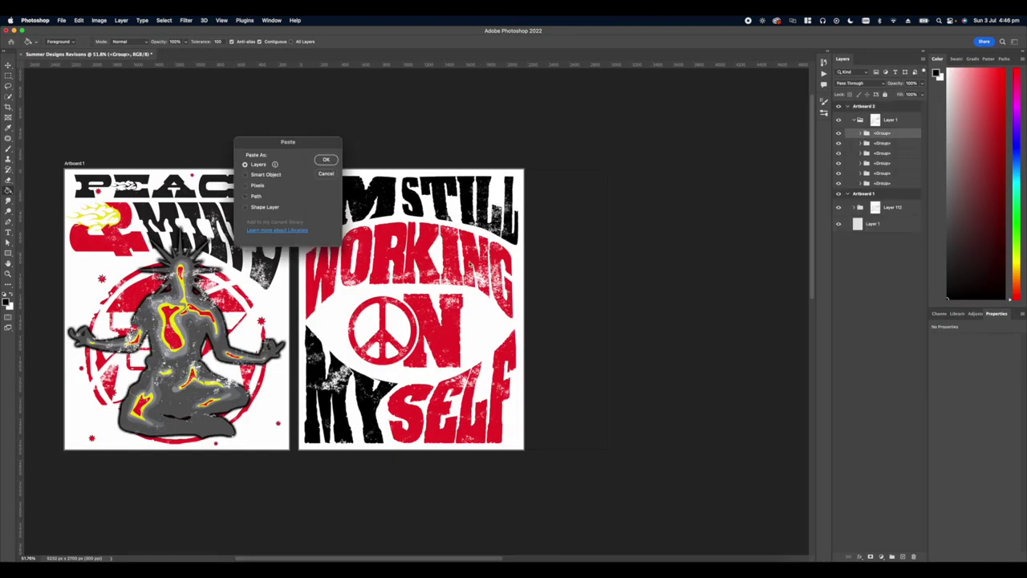
{"action": "left_click", "coordinate": [327, 160]}
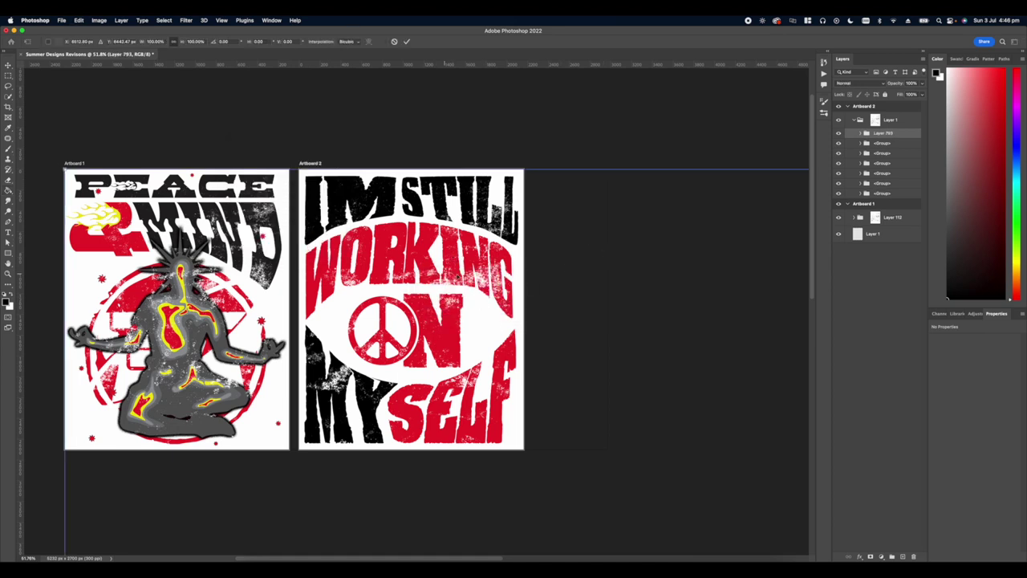
- Scale the oversized pasted logo down to about 18% and bring it towards the artboards
{"action": "key", "text": "super+minus"}
{"action": "key", "text": "super+minus"}
{"action": "key", "text": "super+minus"}
{"action": "key", "text": "super+minus"}
{"action": "key", "text": "super+minus"}
{"action": "left_click_drag", "start_coordinate": [430, 246], "coordinate": [301, 85]}
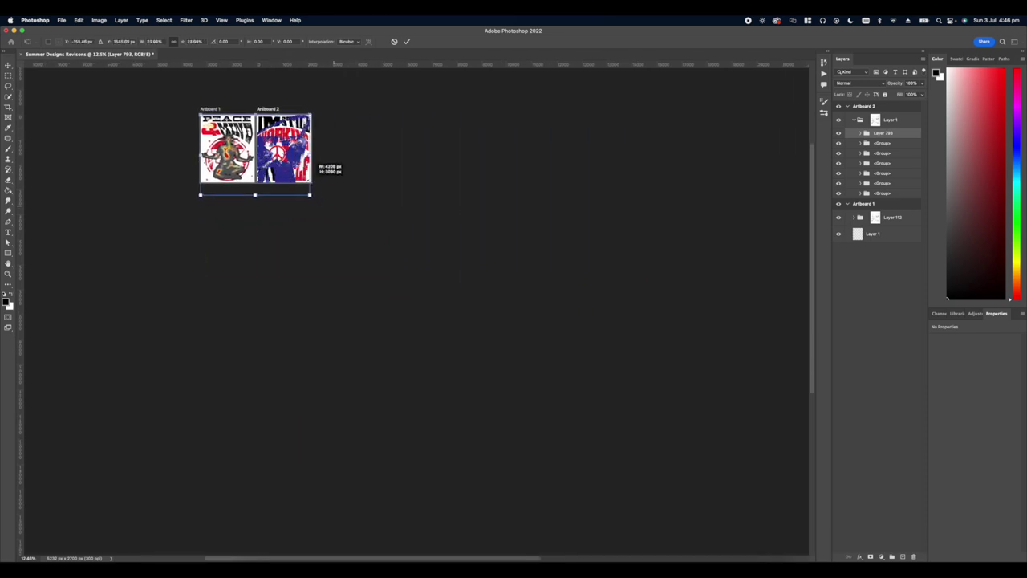
{"action": "left_click_drag", "start_coordinate": [283, 161], "coordinate": [361, 350]}
{"action": "key", "text": "super+plus"}
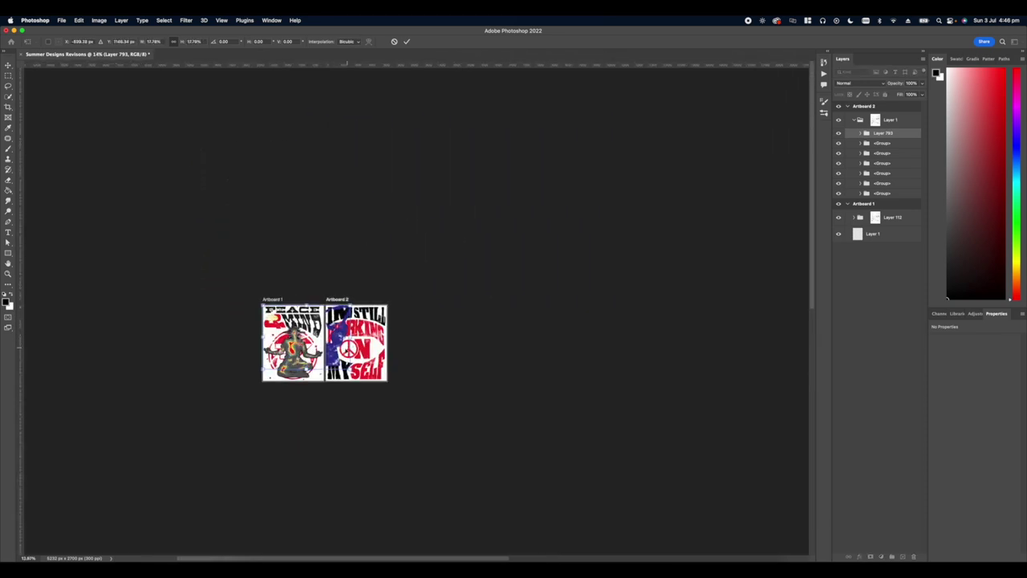
- Reduce the logo to about 9% and place it over the word ON in the eye shape of Artboard 2
{"action": "scroll", "coordinate": [394, 337], "scroll_direction": "up", "scroll_amount": 2}
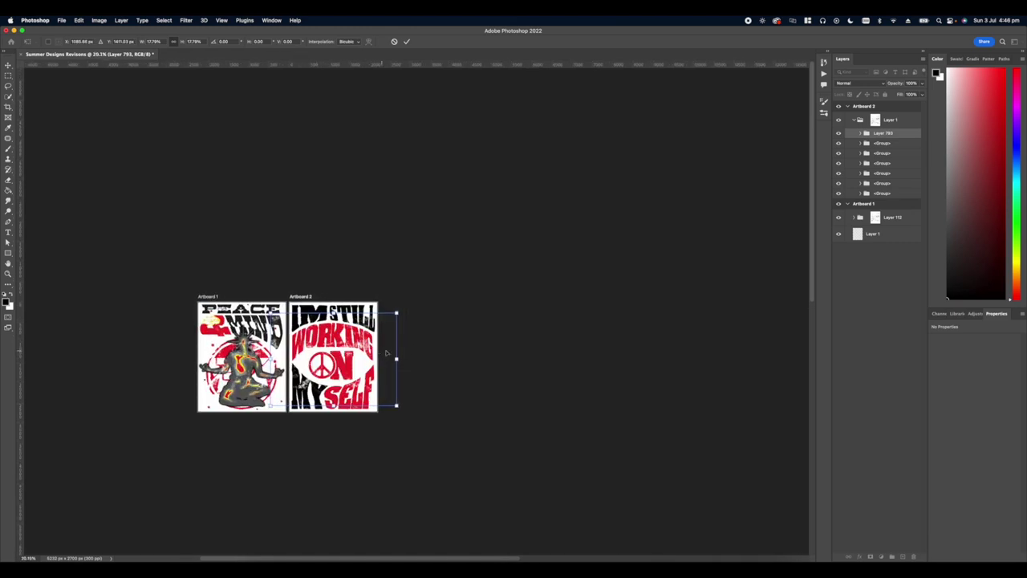
{"action": "left_click_drag", "start_coordinate": [396, 359], "coordinate": [373, 340]}
{"action": "left_click_drag", "start_coordinate": [310, 356], "coordinate": [337, 357]}
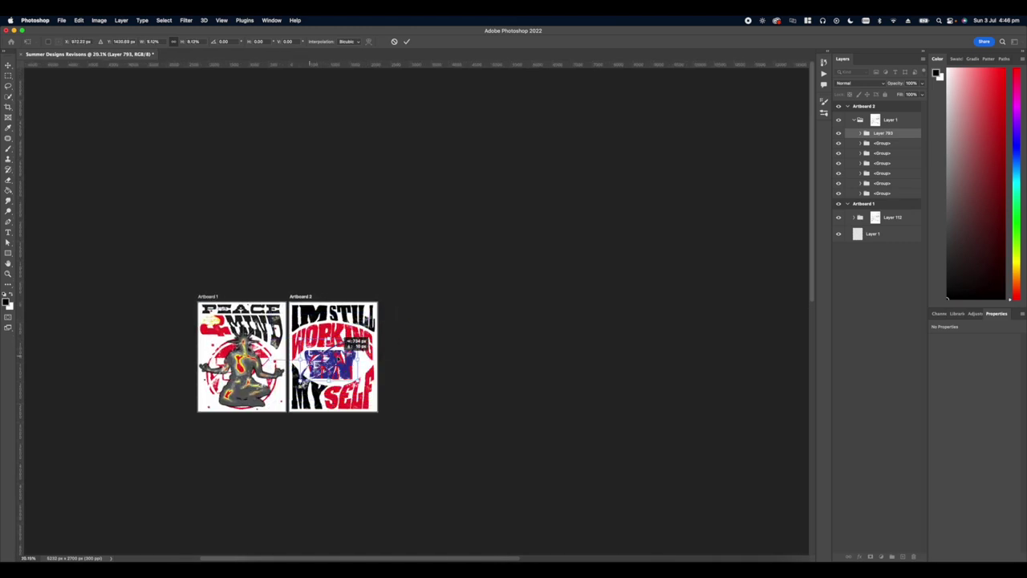
{"action": "scroll", "coordinate": [337, 357], "scroll_direction": "up", "scroll_amount": 5}
{"action": "scroll", "coordinate": [375, 361], "scroll_direction": "left", "scroll_amount": 3}
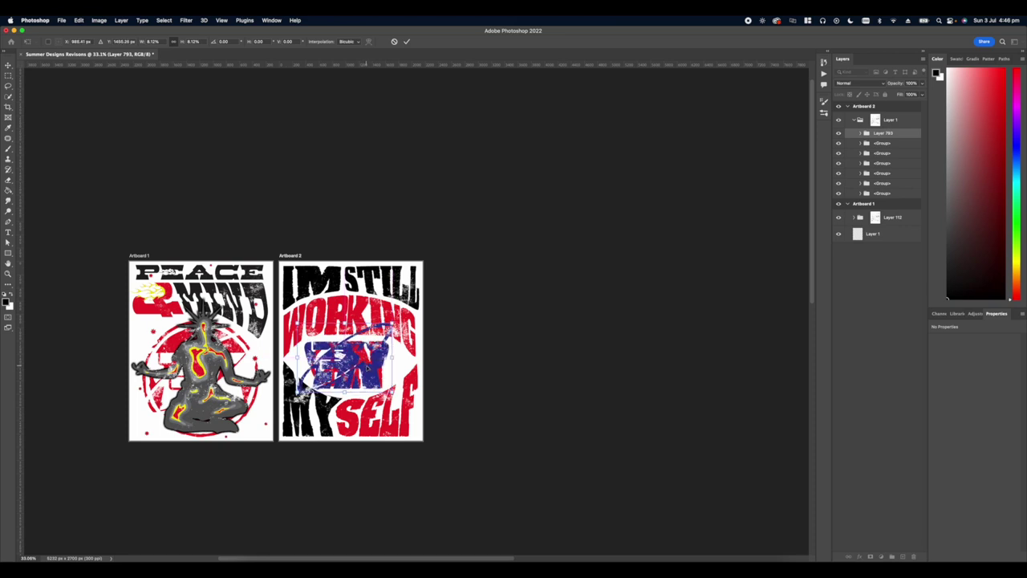
{"action": "key", "text": "Return"}
- Stack the logo beneath the lettering groups of Artboard 2 and fit it at about 57% behind the peace sign
{"action": "key", "text": "g"}
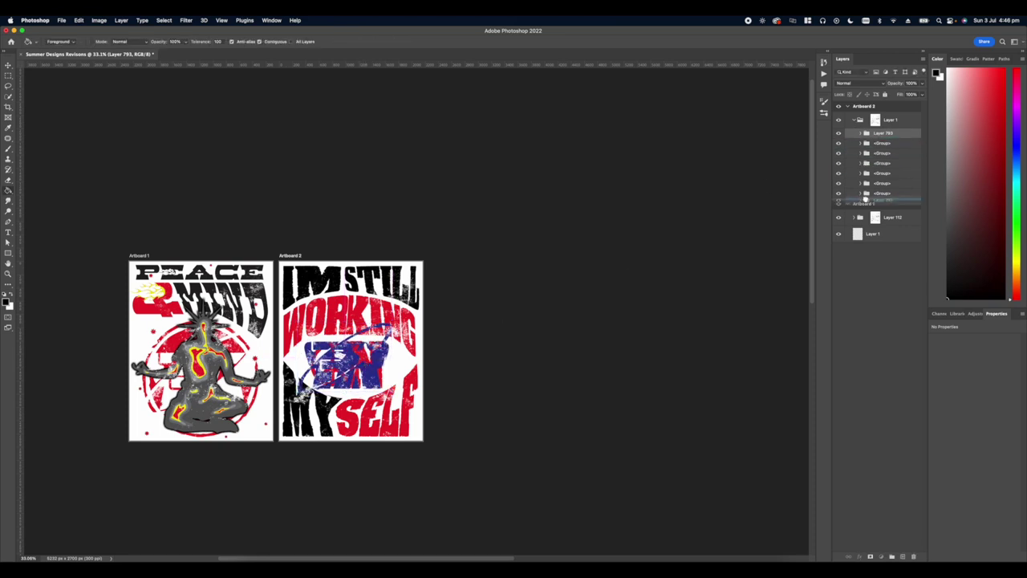
{"action": "scroll", "coordinate": [437, 322], "scroll_direction": "up", "scroll_amount": 5}
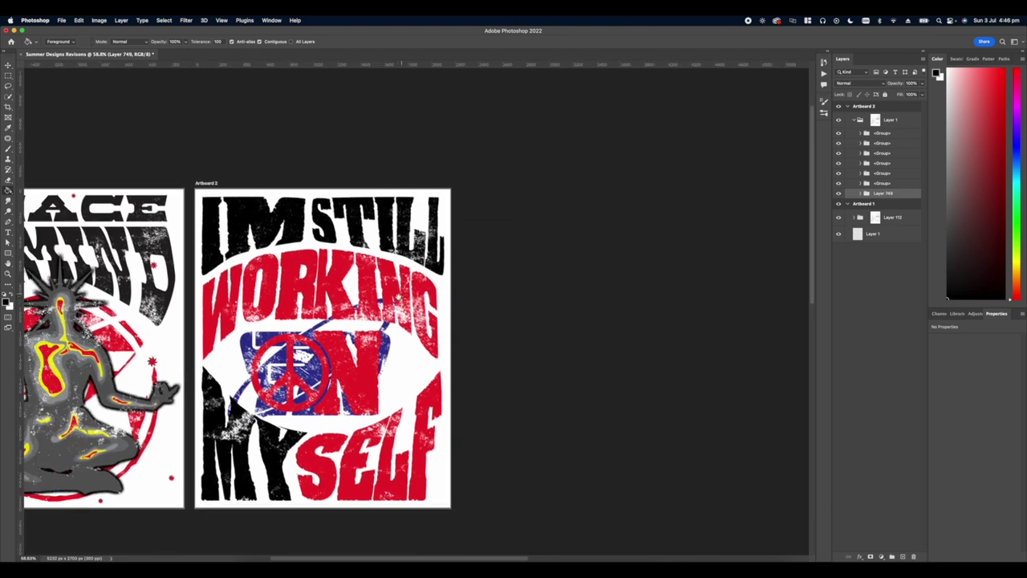
{"action": "left_click_drag", "start_coordinate": [333, 357], "coordinate": [347, 376]}
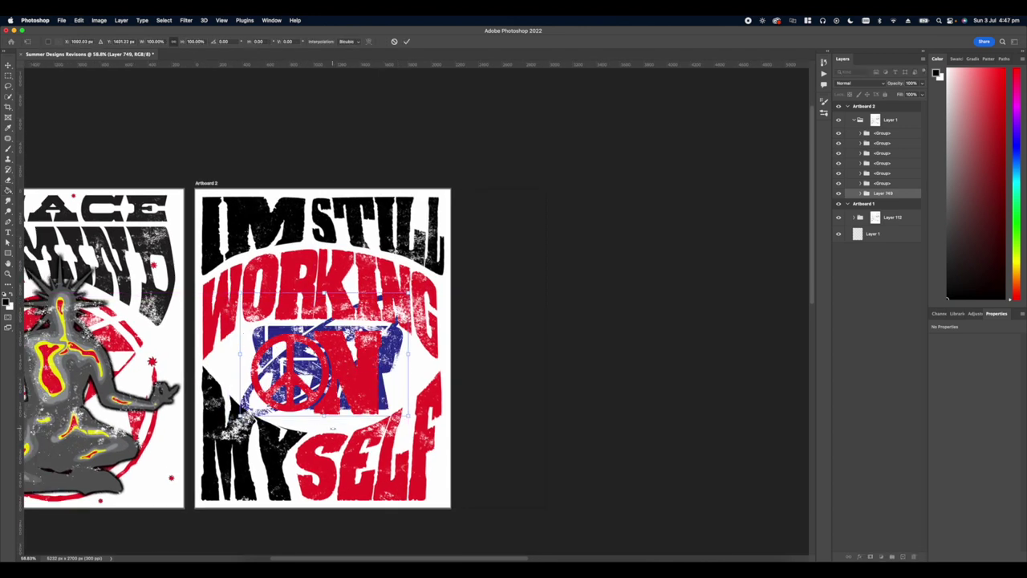
{"action": "left_click_drag", "start_coordinate": [329, 418], "coordinate": [336, 453]}
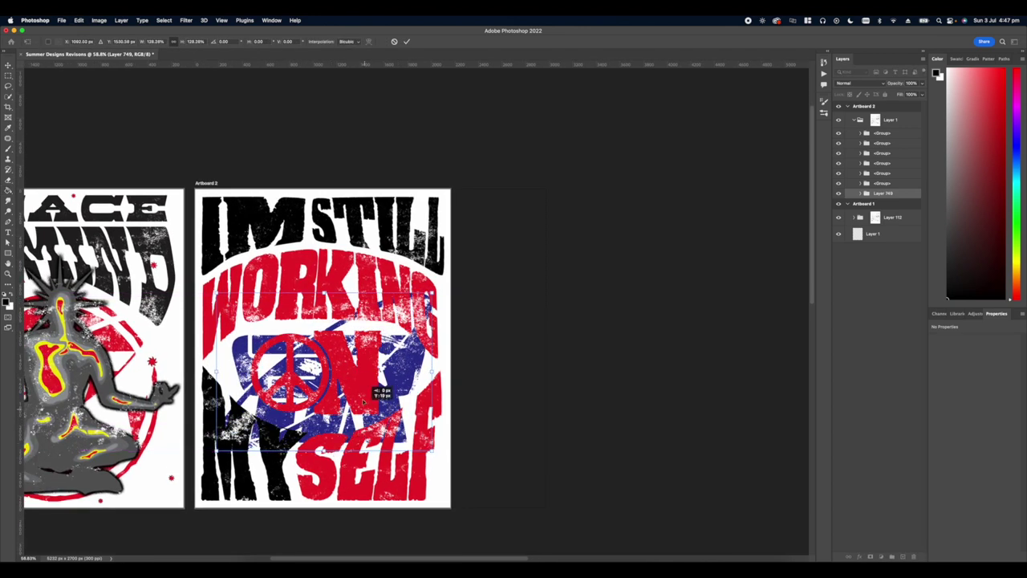
{"action": "left_click_drag", "start_coordinate": [366, 412], "coordinate": [357, 397]}
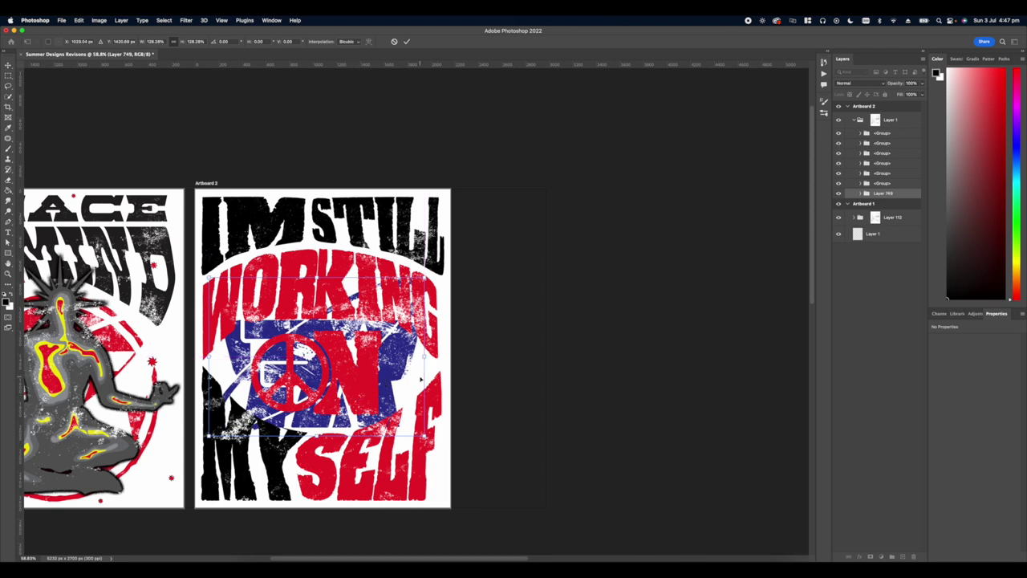
{"action": "left_click_drag", "start_coordinate": [425, 368], "coordinate": [325, 365]}
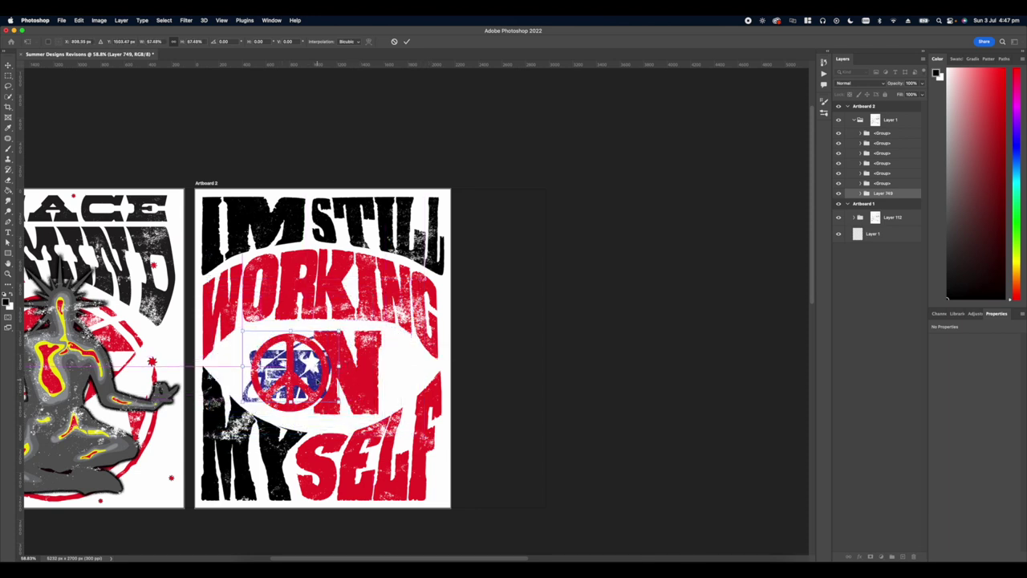
{"action": "key", "text": "Return"}
{"action": "key", "text": "g"}
{"action": "scroll", "coordinate": [327, 334], "scroll_direction": "down", "scroll_amount": 10}
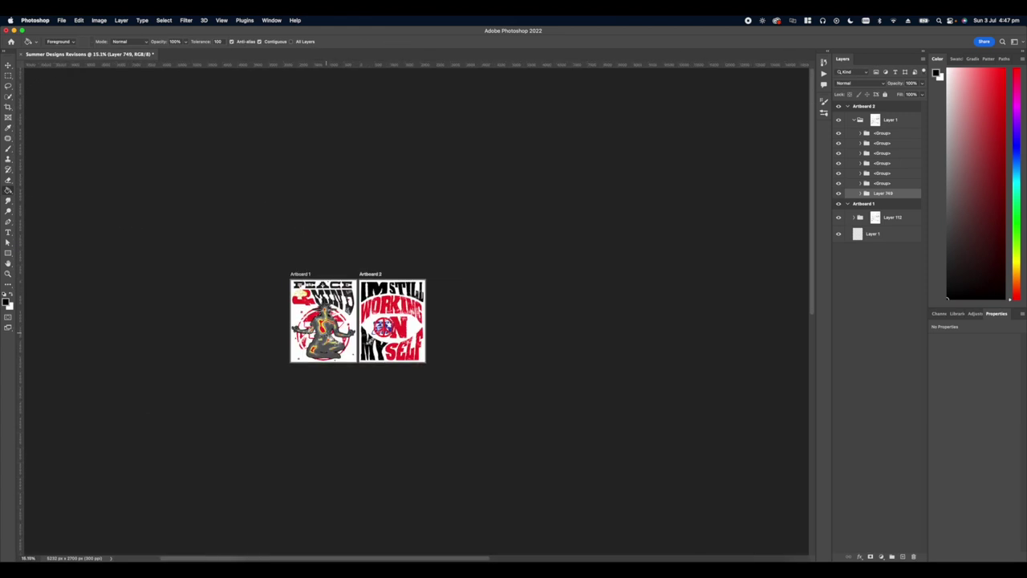
{"action": "scroll", "coordinate": [333, 334], "scroll_direction": "up", "scroll_amount": 6}
{"action": "left_click_drag", "start_coordinate": [339, 334], "coordinate": [436, 312]}
{"action": "scroll", "coordinate": [432, 265], "scroll_direction": "up", "scroll_amount": 4}
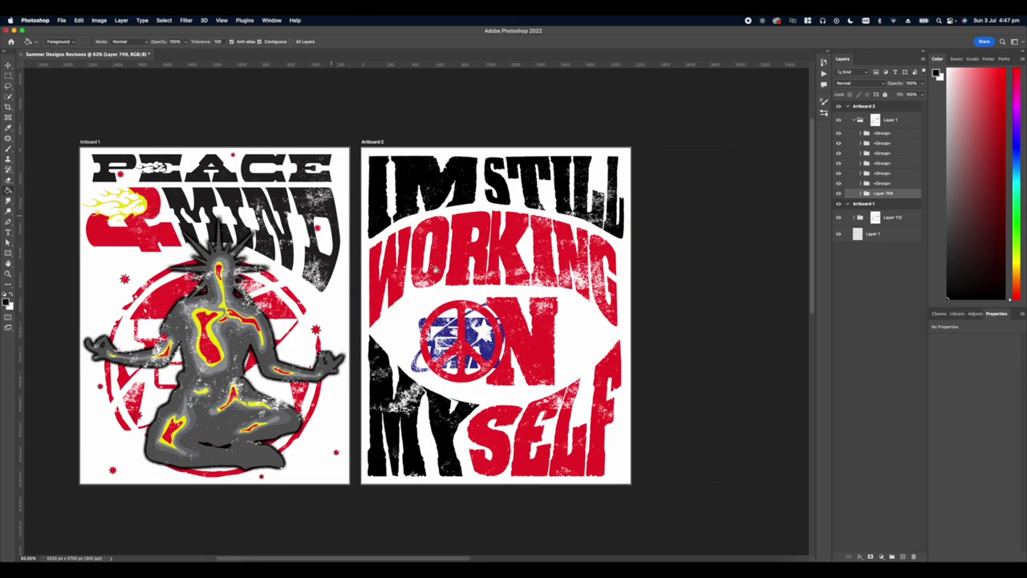
{"action": "scroll", "coordinate": [374, 322], "scroll_direction": "down", "scroll_amount": 4}
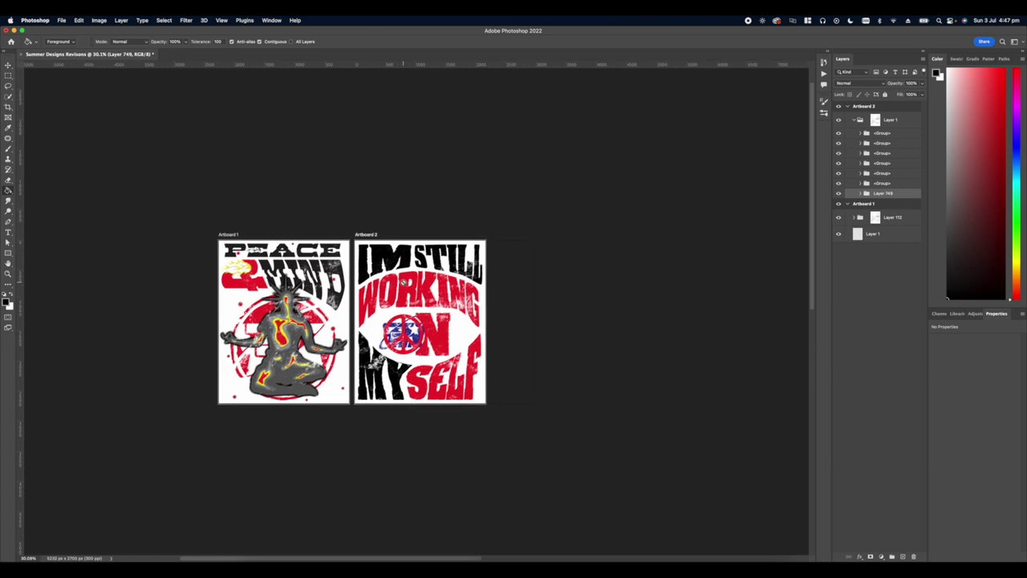
{"action": "left_click", "coordinate": [62, 21]}
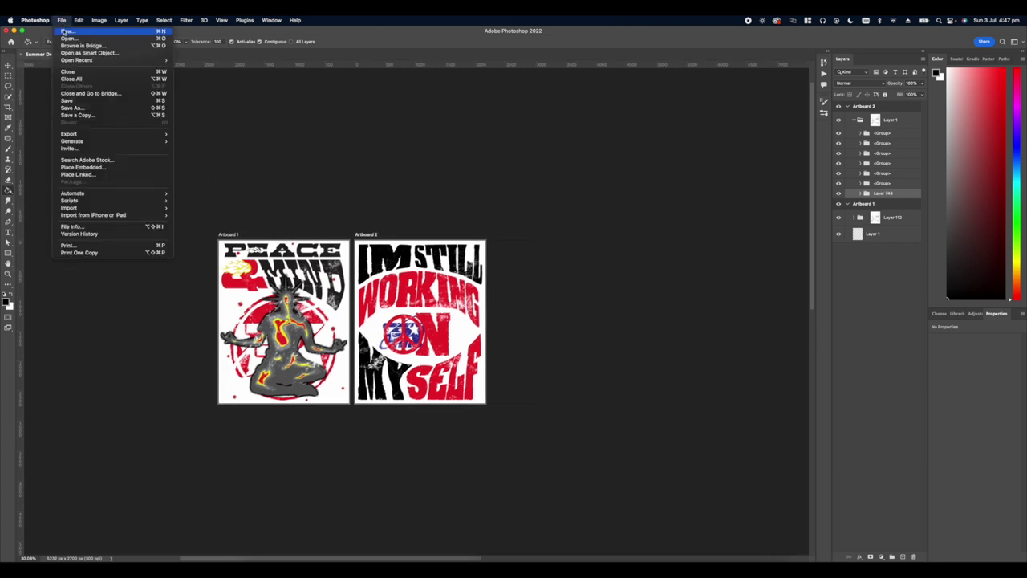
{"action": "mouse_move", "coordinate": [99, 20]}
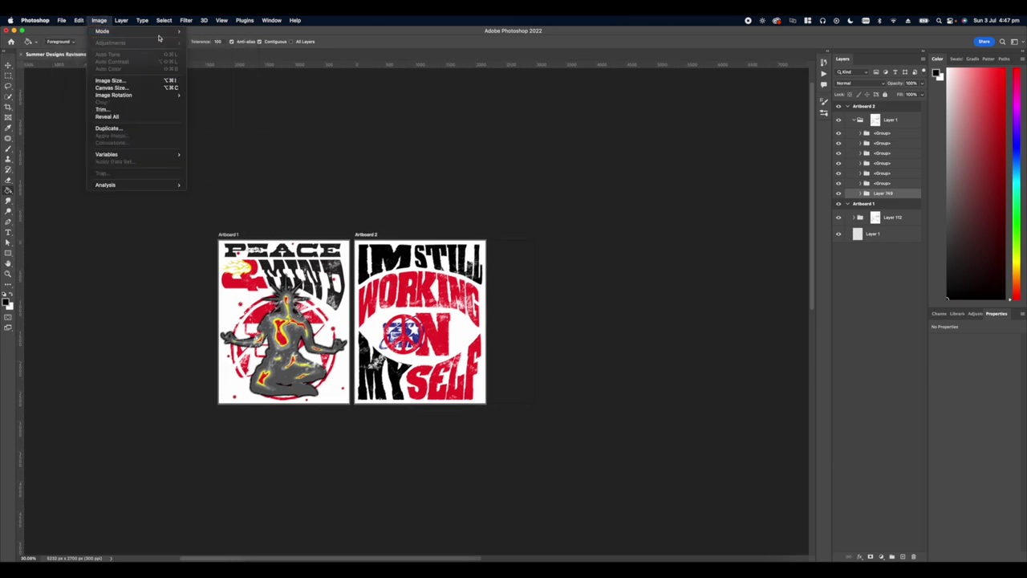
{"action": "left_click", "coordinate": [370, 138]}
{"action": "scroll", "coordinate": [375, 272], "scroll_direction": "up", "scroll_amount": 3}
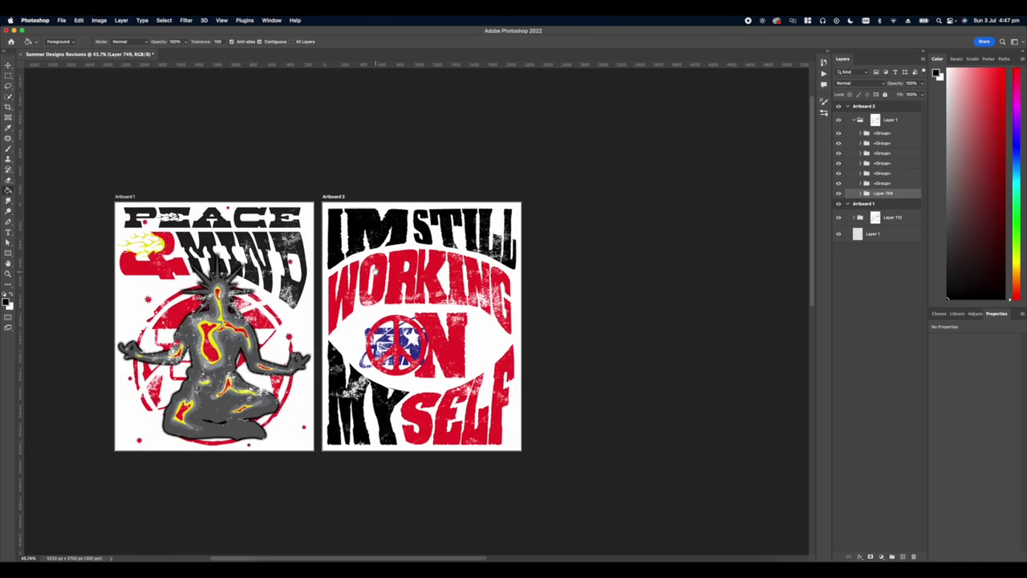
{"action": "scroll", "coordinate": [374, 272], "scroll_direction": "down", "scroll_amount": 3}
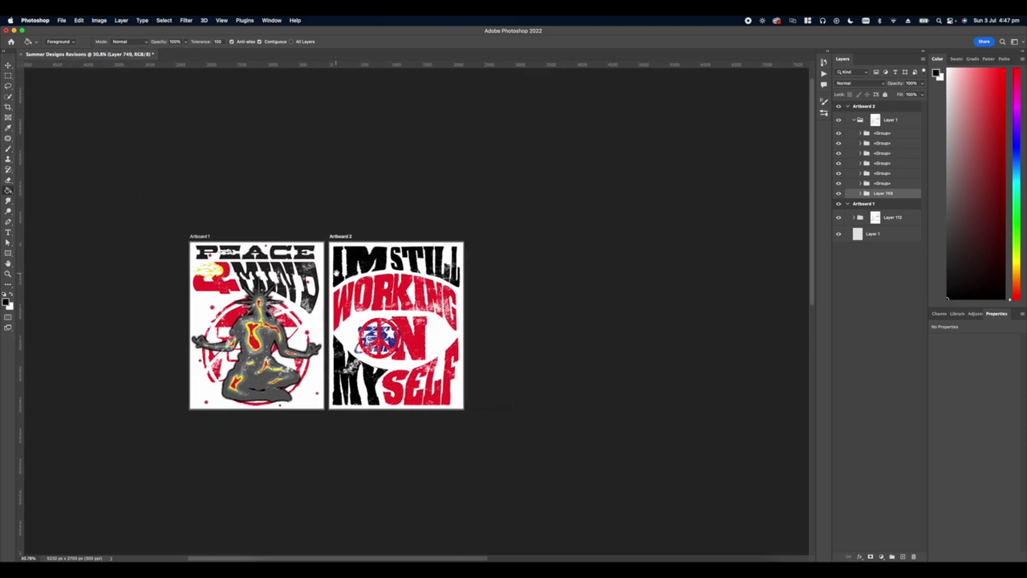
{"action": "scroll", "coordinate": [414, 311], "scroll_direction": "up", "scroll_amount": 1}
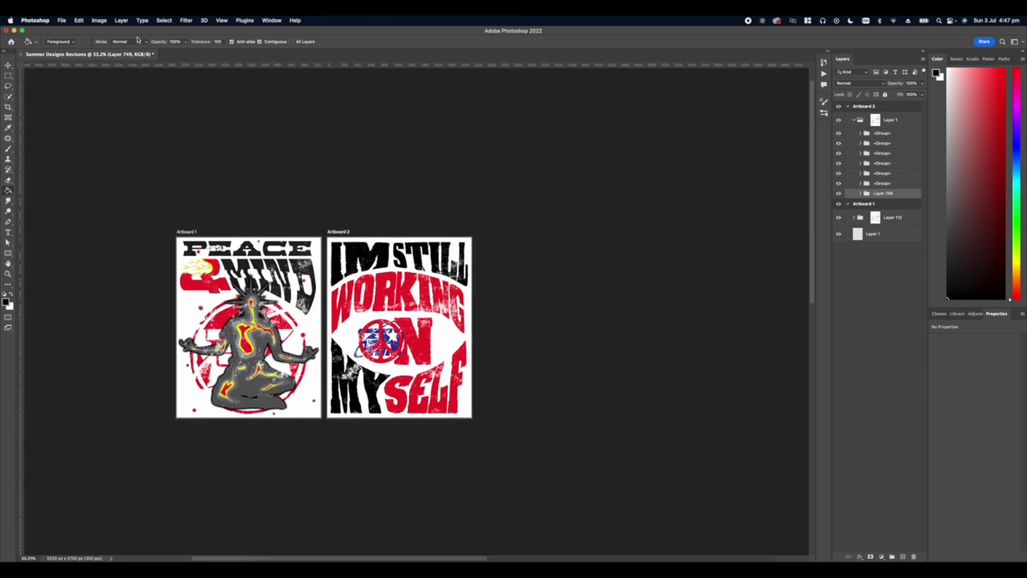
{"action": "left_click", "coordinate": [99, 20]}
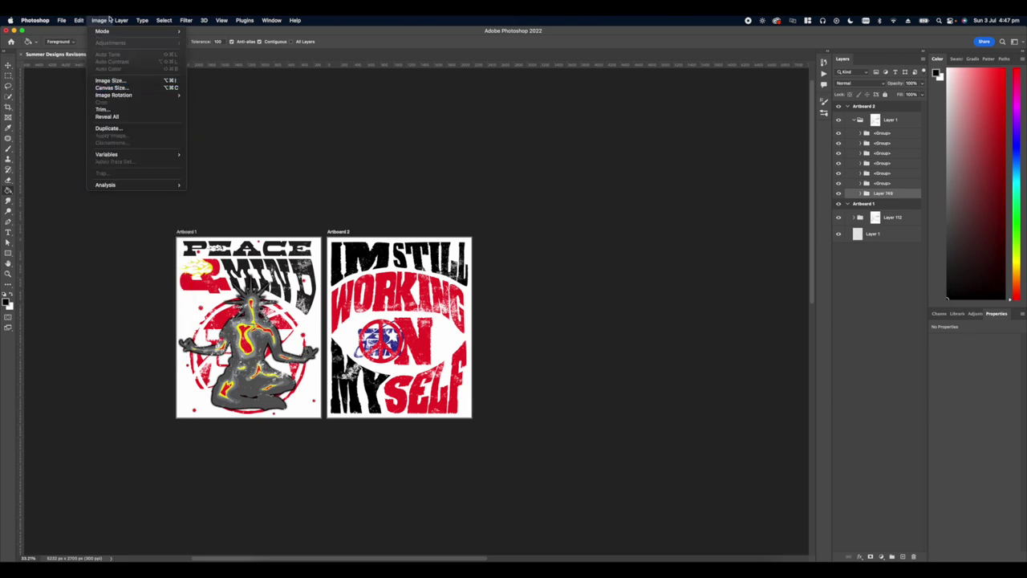
{"action": "left_click", "coordinate": [321, 110]}
{"action": "scroll", "coordinate": [308, 257], "scroll_direction": "up", "scroll_amount": 3}
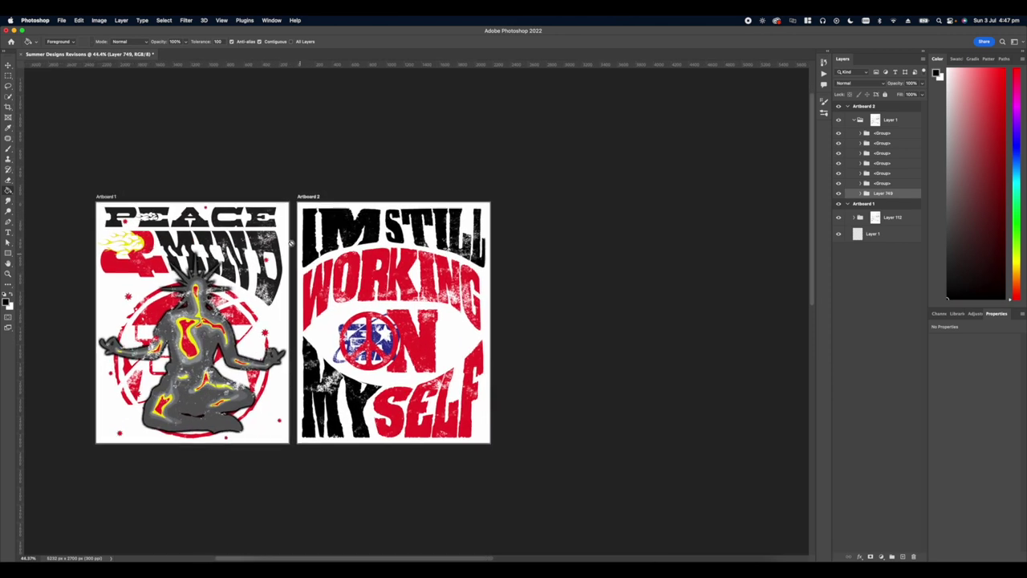
{"action": "left_click", "coordinate": [96, 20]}
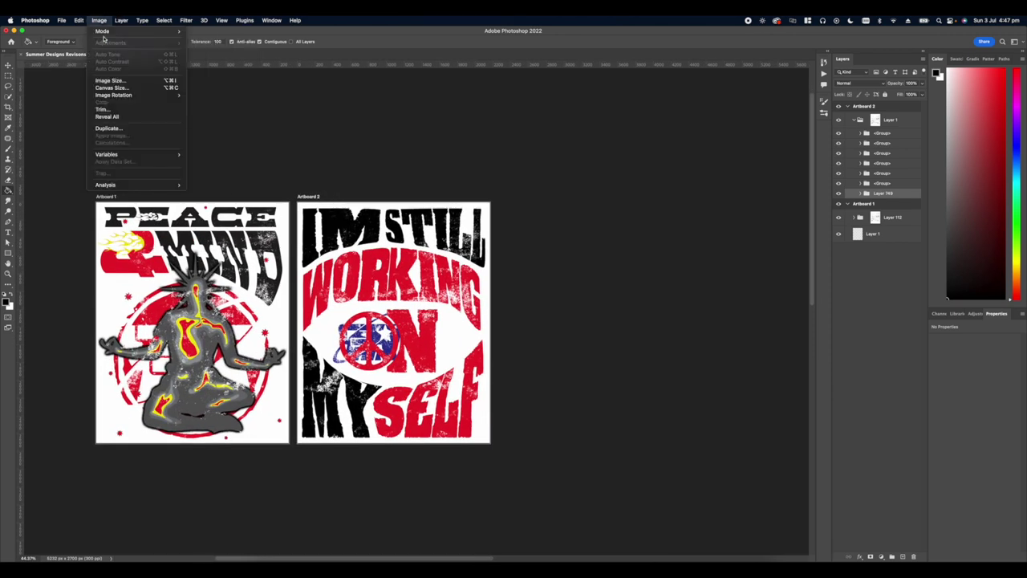
- Add a third artboard of 2160 × 2700 px beside Artboard 2
{"action": "mouse_move", "coordinate": [121, 20]}
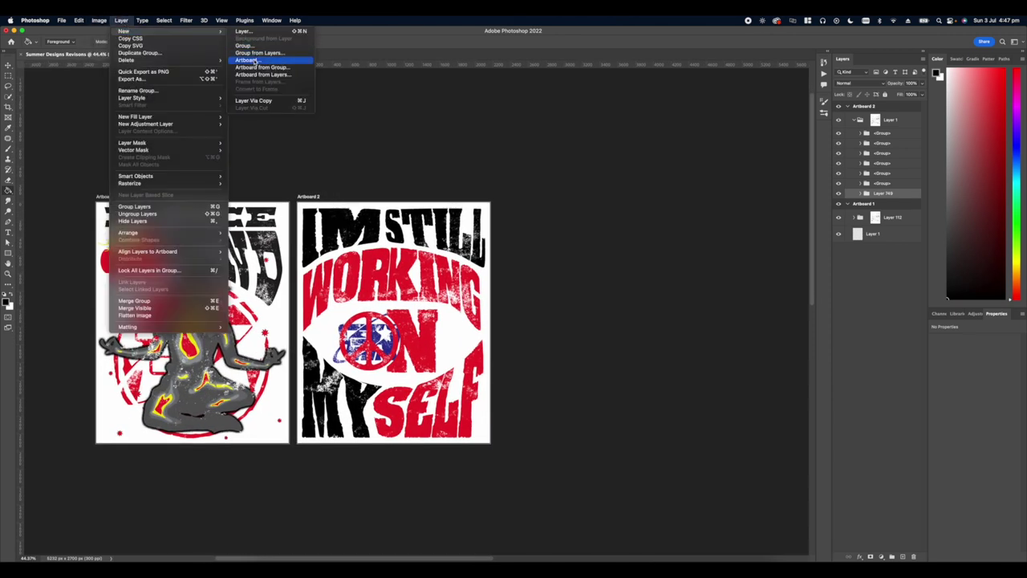
{"action": "left_click", "coordinate": [255, 62]}
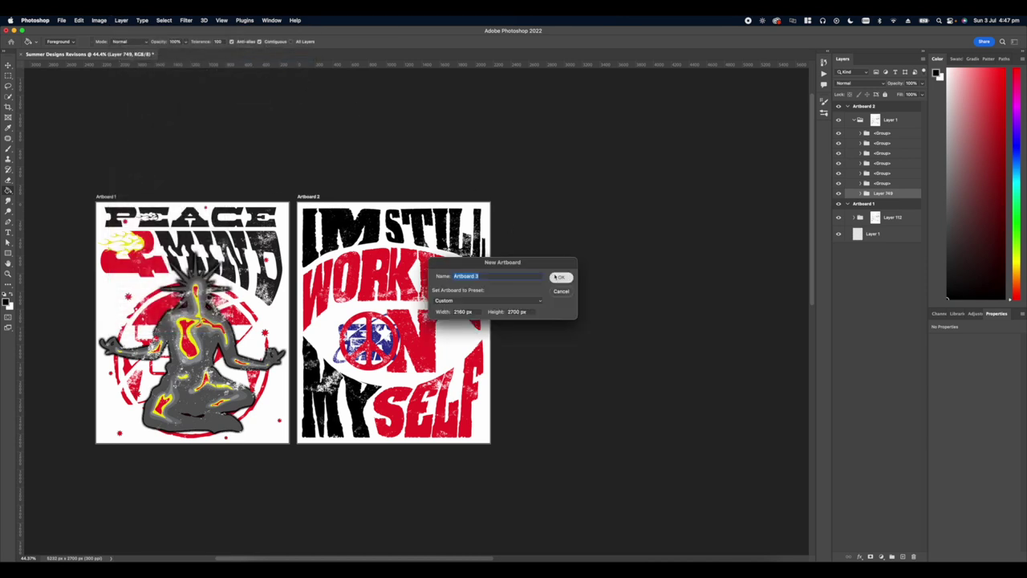
{"action": "left_click", "coordinate": [560, 277]}
- Place the Peace & Mind artwork beneath the Shadows layer and scale it down to fit the front T-shirt
{"action": "scroll", "coordinate": [425, 231], "scroll_direction": "down", "scroll_amount": 7}
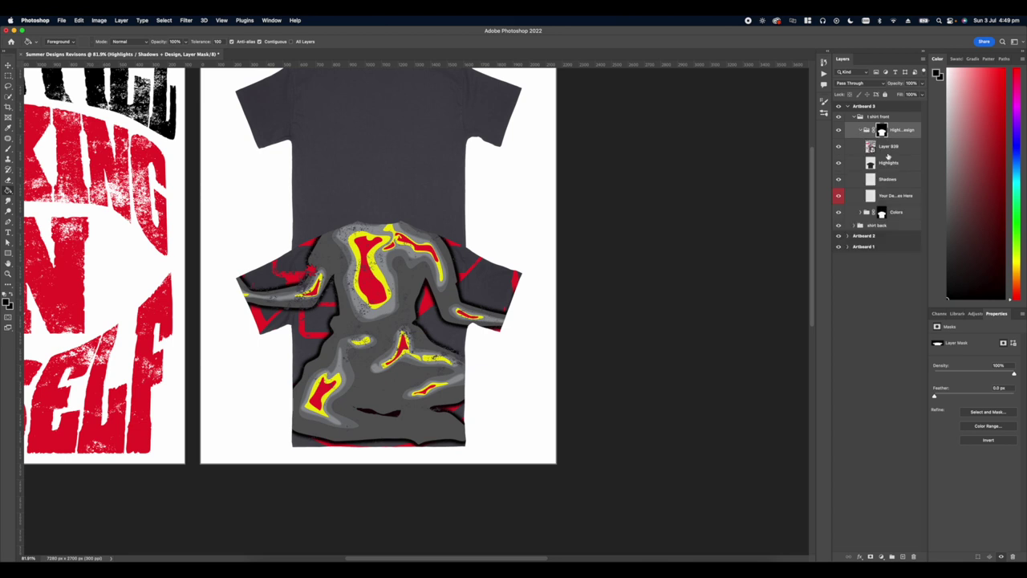
{"action": "scroll", "coordinate": [414, 307], "scroll_direction": "down", "scroll_amount": 2}
{"action": "key", "text": "super+t"}
{"action": "left_click_drag", "start_coordinate": [543, 247], "coordinate": [392, 245]}
{"action": "left_click_drag", "start_coordinate": [357, 252], "coordinate": [438, 350]}
{"action": "left_click_drag", "start_coordinate": [472, 345], "coordinate": [438, 344]}
{"action": "mouse_move", "coordinate": [406, 331]}
{"action": "left_mouse_down"}
{"action": "mouse_move", "coordinate": [415, 330]}
{"action": "mouse_move", "coordinate": [395, 326]}
{"action": "left_mouse_up"}
{"action": "key", "text": "Return"}
{"action": "scroll", "coordinate": [417, 313], "scroll_direction": "down", "scroll_amount": 2}
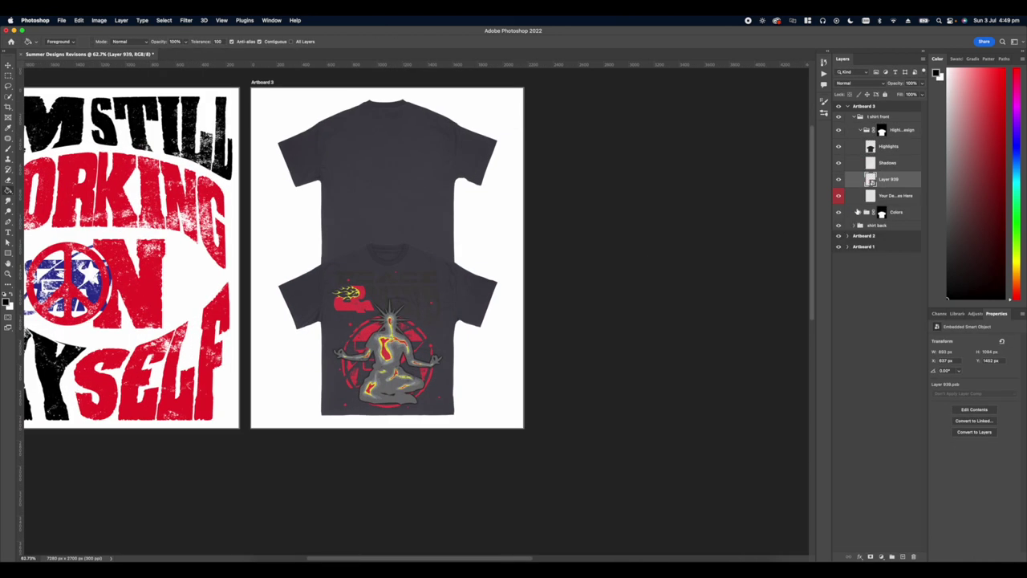
- Turn the front T-shirt cream by hiding the Black, White copy and White layers of its Colors group
{"action": "left_click", "coordinate": [860, 212]}
{"action": "left_click_drag", "start_coordinate": [840, 247], "coordinate": [839, 277]}
{"action": "scroll", "coordinate": [429, 309], "scroll_direction": "up", "scroll_amount": 5}
{"action": "scroll", "coordinate": [430, 308], "scroll_direction": "down", "scroll_amount": 8}
{"action": "scroll", "coordinate": [429, 308], "scroll_direction": "left", "scroll_amount": 2}
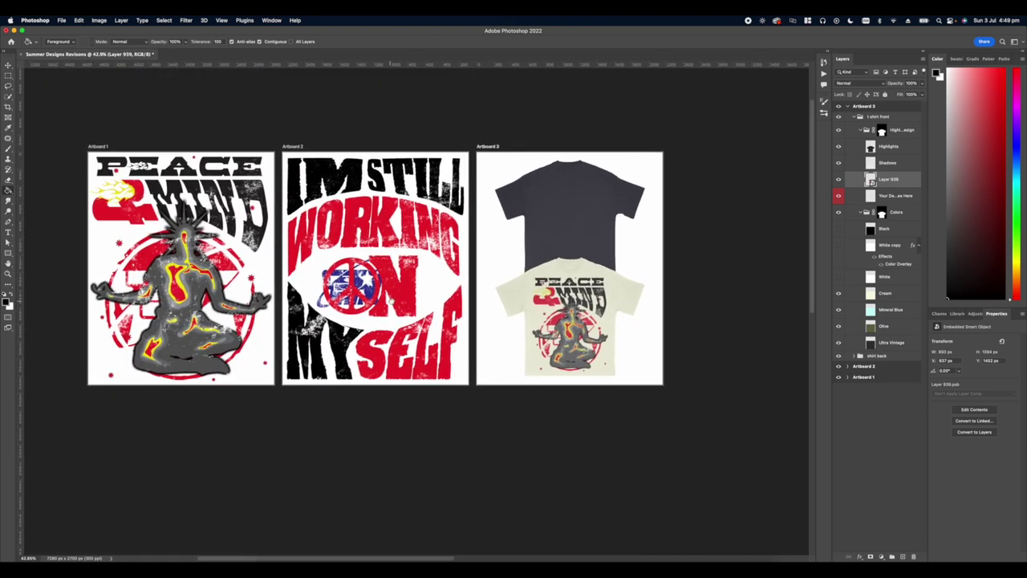
- Fine-tune the size and position of the Peace & Mind artwork on the front T-shirt
{"action": "scroll", "coordinate": [353, 294], "scroll_direction": "right", "scroll_amount": 5}
{"action": "scroll", "coordinate": [353, 295], "scroll_direction": "up", "scroll_amount": 2}
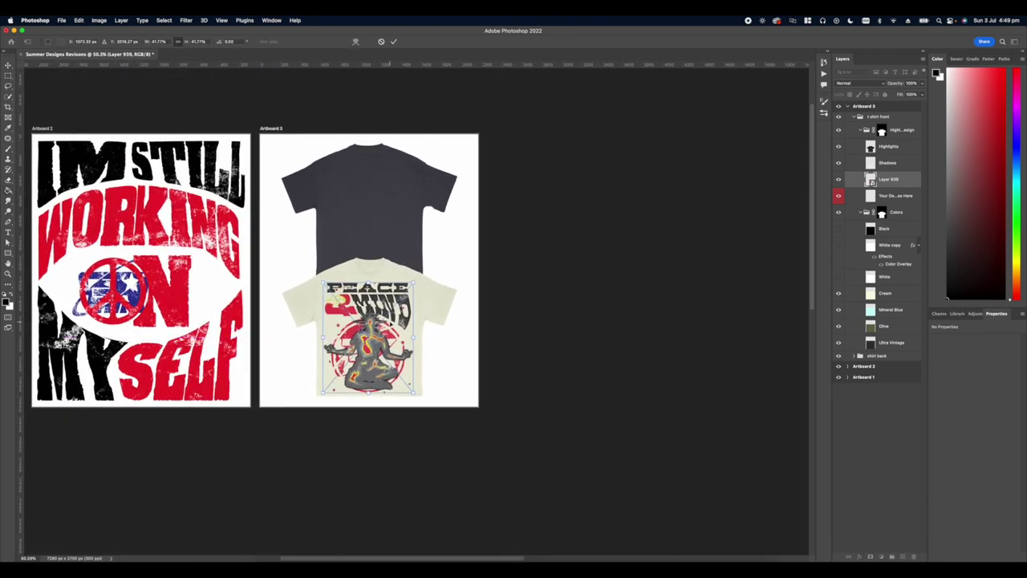
{"action": "scroll", "coordinate": [369, 304], "scroll_direction": "down", "scroll_amount": 3}
{"action": "scroll", "coordinate": [480, 305], "scroll_direction": "right", "scroll_amount": 3}
{"action": "scroll", "coordinate": [480, 305], "scroll_direction": "up", "scroll_amount": 8}
{"action": "scroll", "coordinate": [480, 305], "scroll_direction": "down", "scroll_amount": 6}
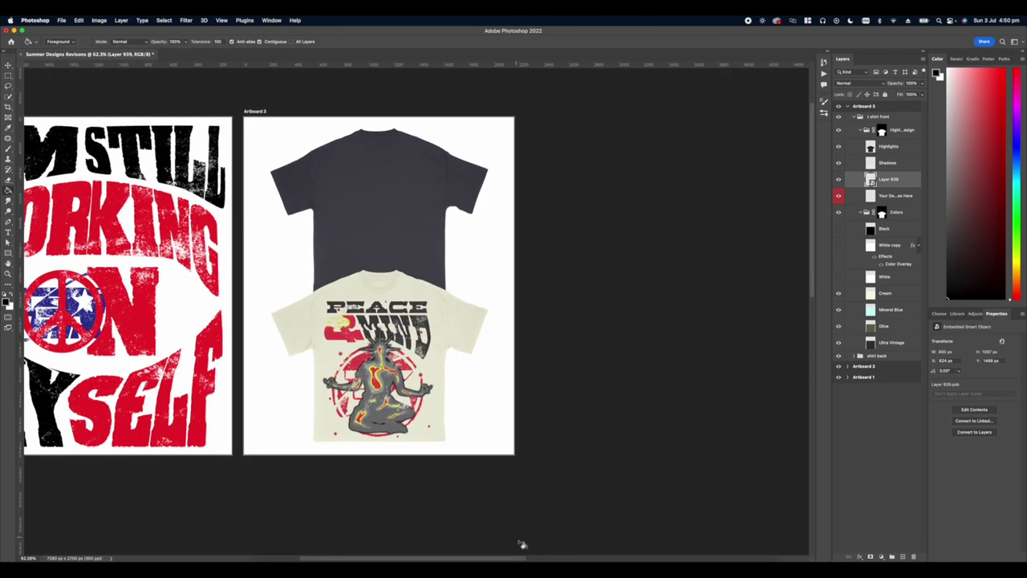
- Copy Artboard 2's Layer 1 design group and place it above Your Design Here in the shirt back group
{"action": "scroll", "coordinate": [522, 544], "scroll_direction": "left", "scroll_amount": 4}
{"action": "left_click", "coordinate": [861, 212]}
{"action": "left_click", "coordinate": [871, 252]}
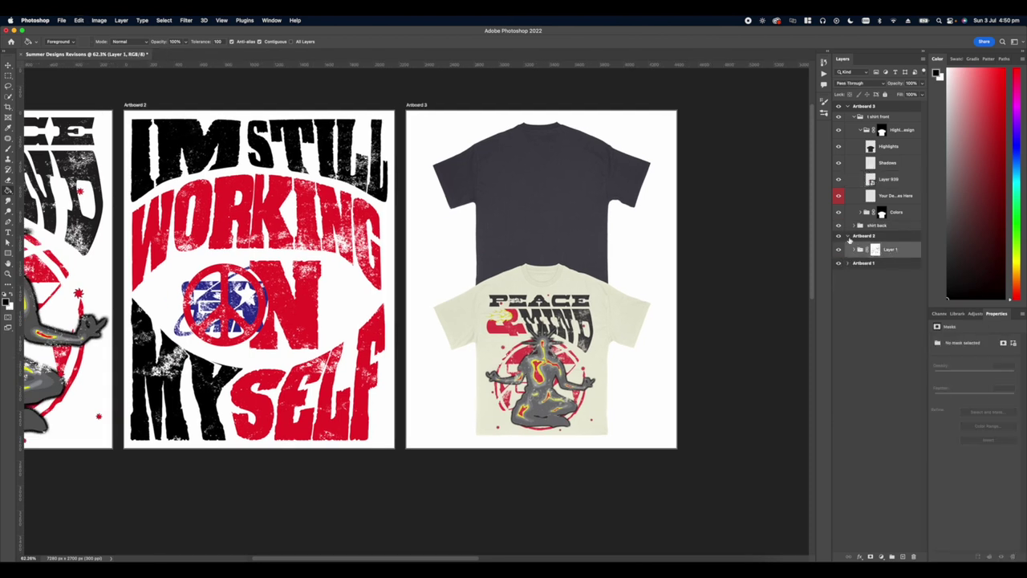
{"action": "left_click", "coordinate": [848, 237]}
{"action": "left_click", "coordinate": [858, 117]}
{"action": "left_click", "coordinate": [854, 117]}
{"action": "left_click", "coordinate": [855, 127]}
{"action": "left_click", "coordinate": [867, 139]}
{"action": "left_click", "coordinate": [861, 140]}
{"action": "left_click", "coordinate": [891, 193]}
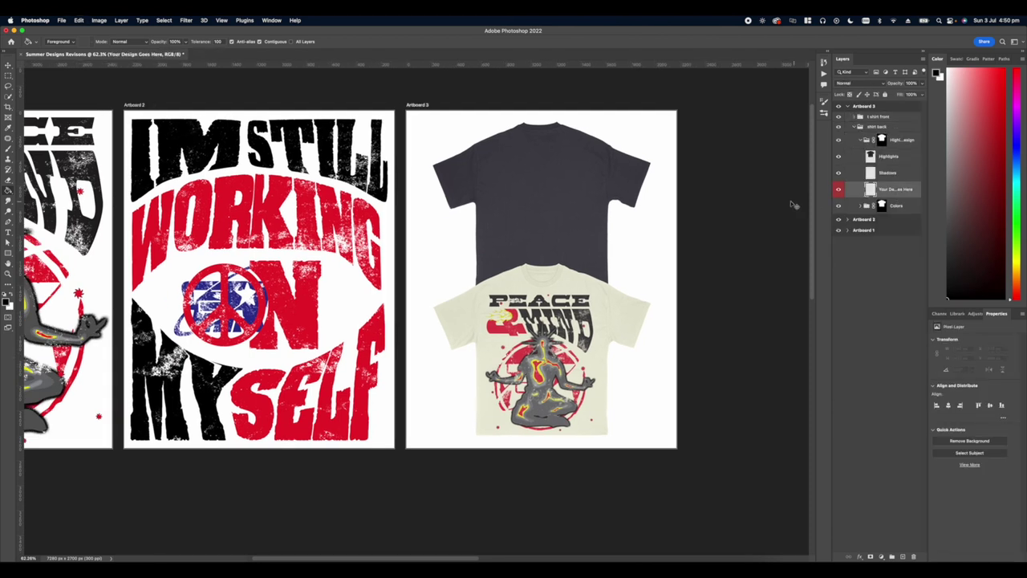
- Convert the copied design group in the shirt back to a smart object and rasterize it
{"action": "right_click", "coordinate": [892, 193]}
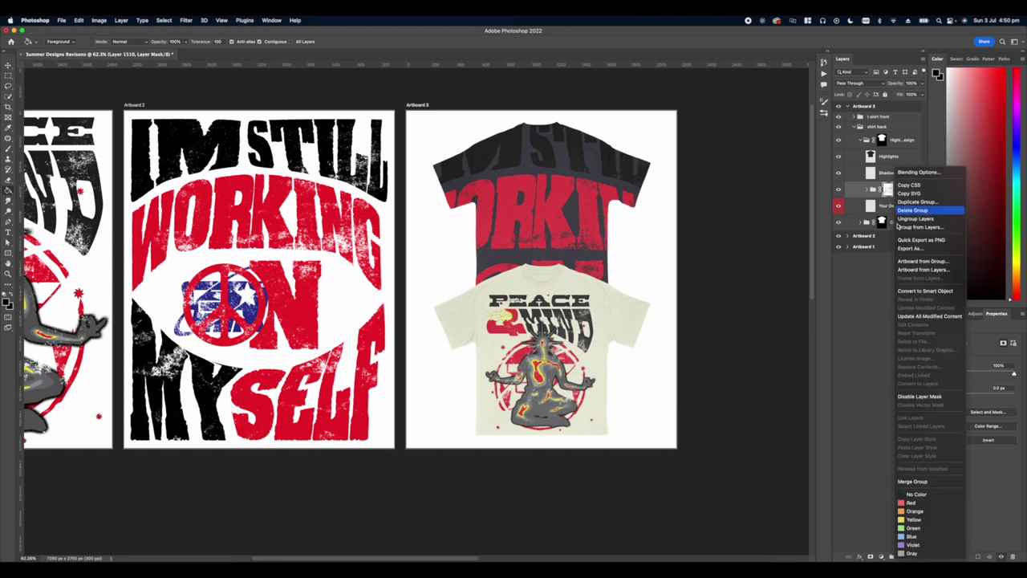
{"action": "left_click", "coordinate": [899, 183]}
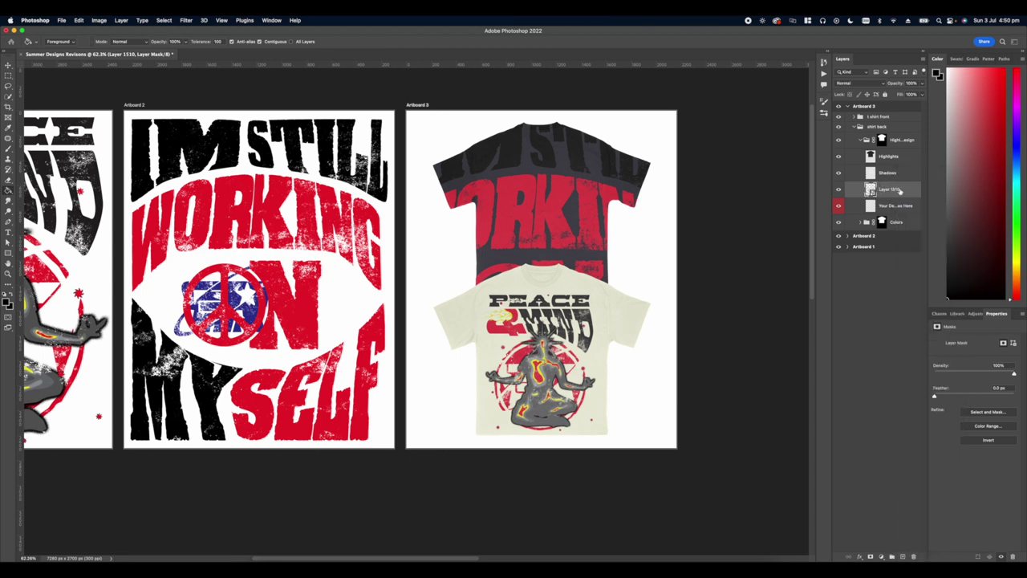
{"action": "right_click", "coordinate": [900, 190]}
{"action": "left_click", "coordinate": [922, 321]}
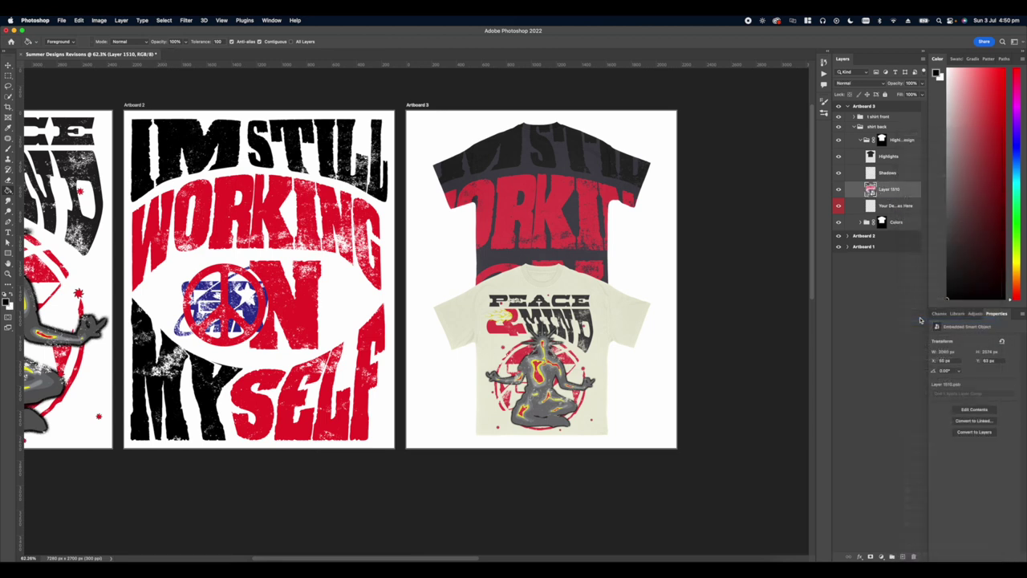
- Scale the I'm Still Working On Myself design to about 927 × 1158 px and centre it on the back T-shirt
{"action": "scroll", "coordinate": [486, 259], "scroll_direction": "right", "scroll_amount": 3}
{"action": "scroll", "coordinate": [485, 259], "scroll_direction": "up", "scroll_amount": 2}
{"action": "key", "text": "super+t"}
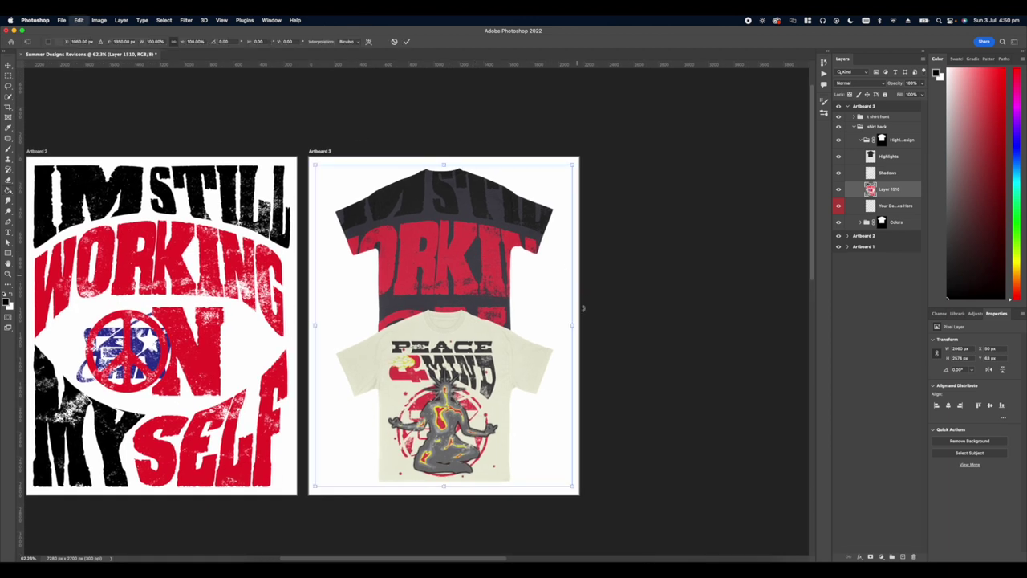
{"action": "left_click_drag", "start_coordinate": [559, 322], "coordinate": [403, 248]}
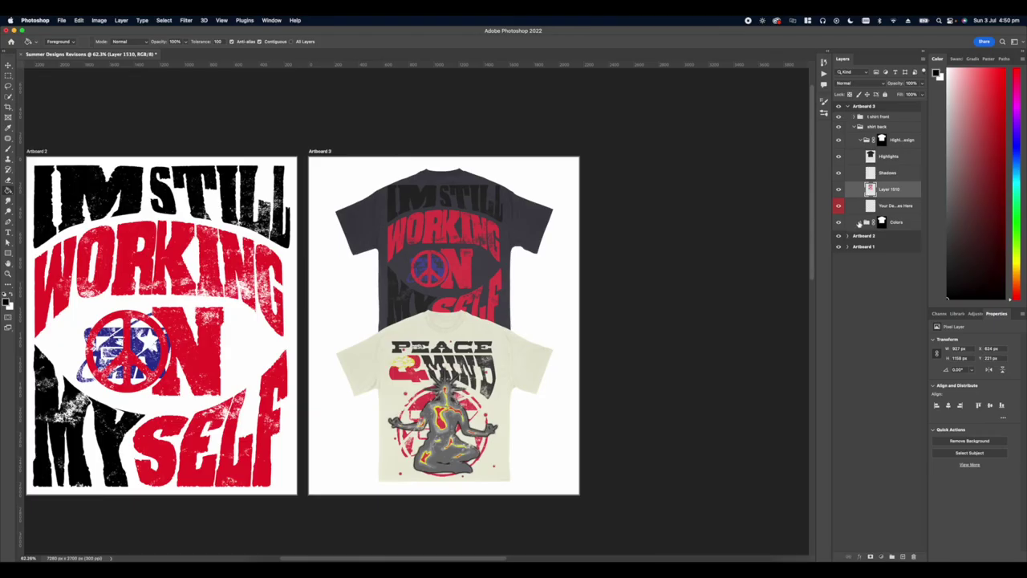
- Turn the back T-shirt cream by hiding the Black, White copy and White layers of its Colors group
{"action": "left_click", "coordinate": [860, 224]}
{"action": "left_click", "coordinate": [860, 224]}
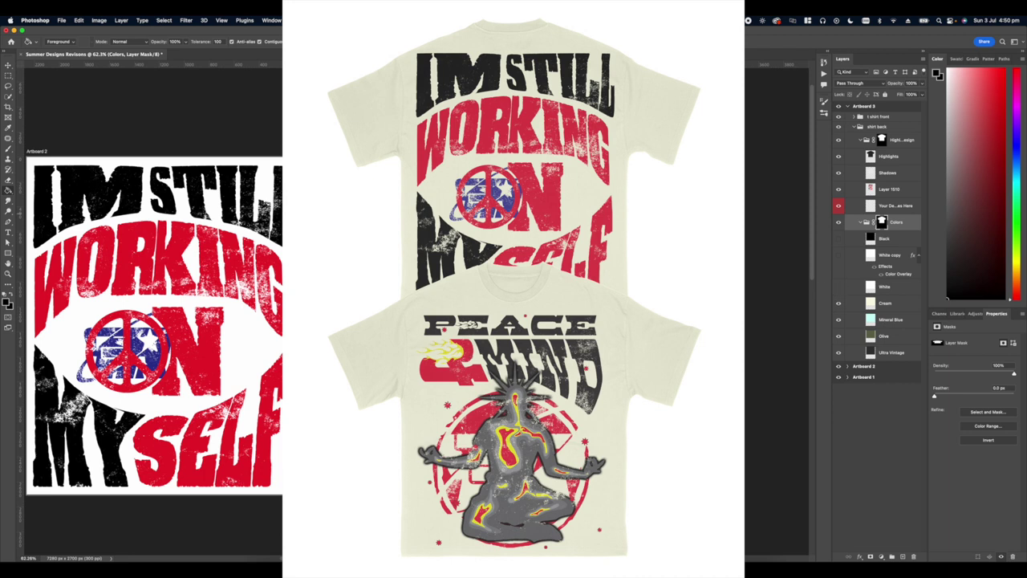
{"action": "scroll", "coordinate": [405, 315], "scroll_direction": "down", "scroll_amount": 5}
{"action": "scroll", "coordinate": [404, 315], "scroll_direction": "up", "scroll_amount": 5}
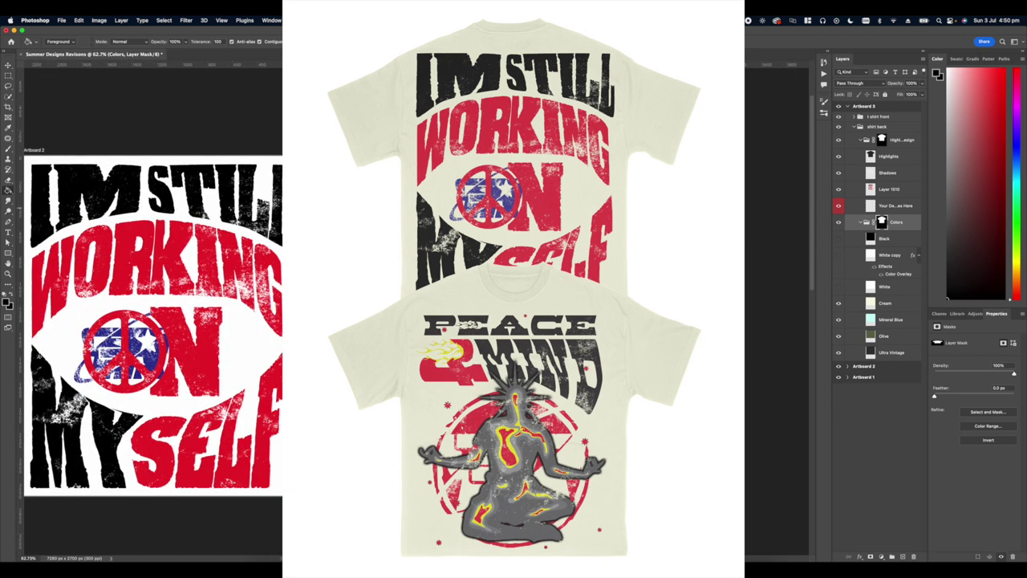
{"action": "scroll", "coordinate": [152, 325], "scroll_direction": "down", "scroll_amount": 1}
{"action": "scroll", "coordinate": [153, 325], "scroll_direction": "up", "scroll_amount": 2}
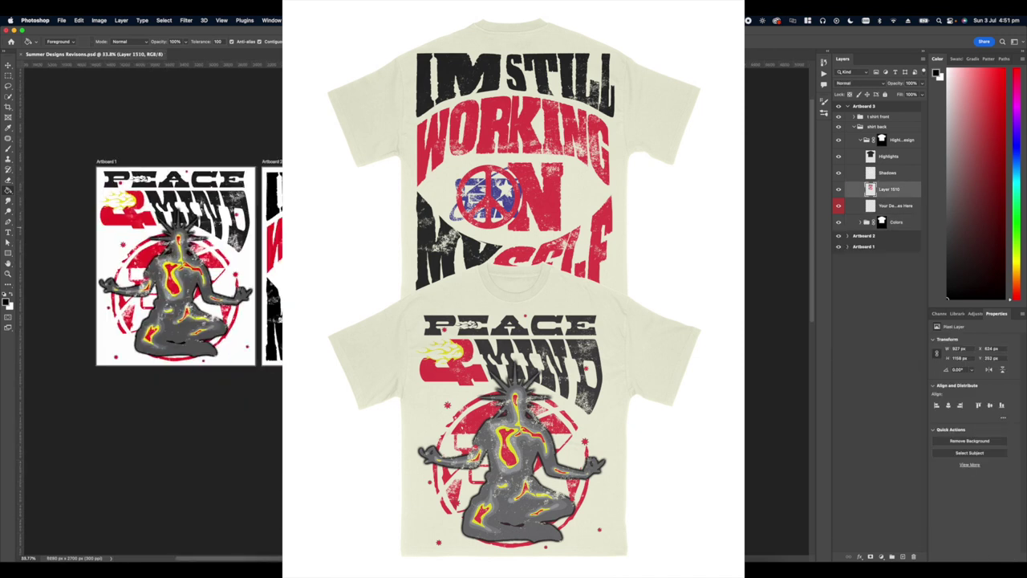
- Examine both designs and the front and back T-shirt mockups across the three artboards
{"action": "scroll", "coordinate": [417, 314], "scroll_direction": "up", "scroll_amount": 5}
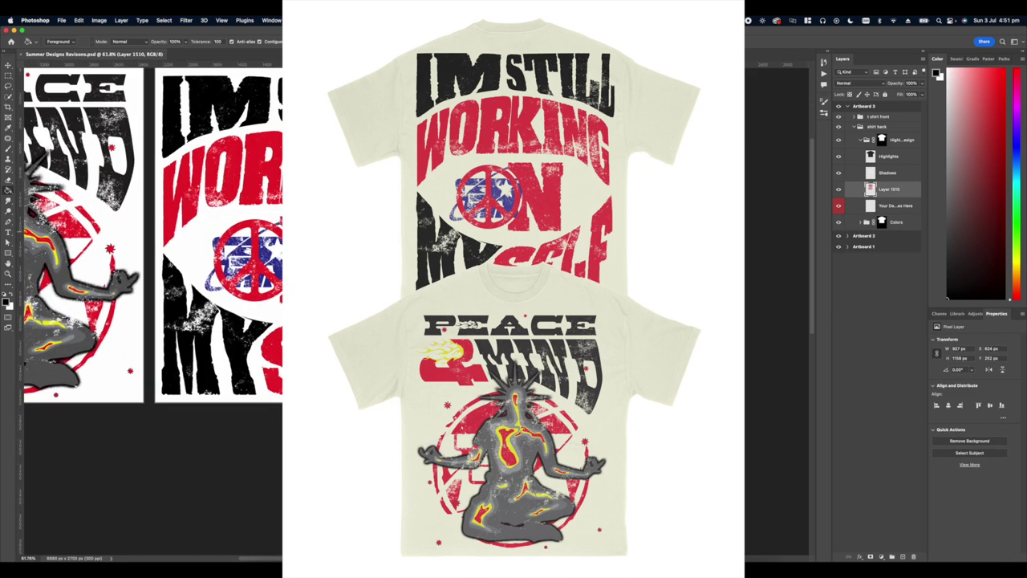
{"action": "scroll", "coordinate": [153, 241], "scroll_direction": "down", "scroll_amount": 3}
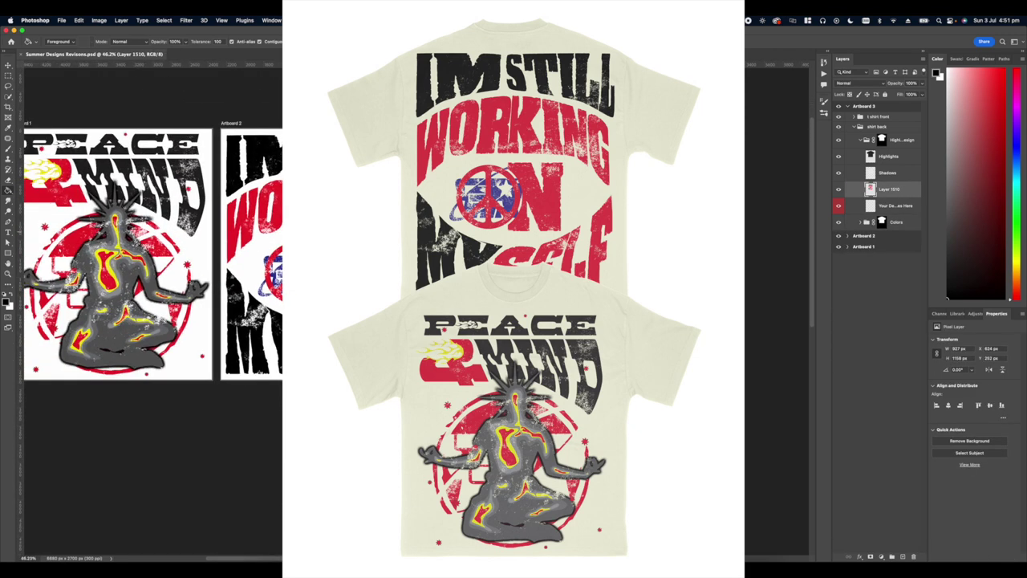
{"action": "scroll", "coordinate": [152, 257], "scroll_direction": "down", "scroll_amount": 3}
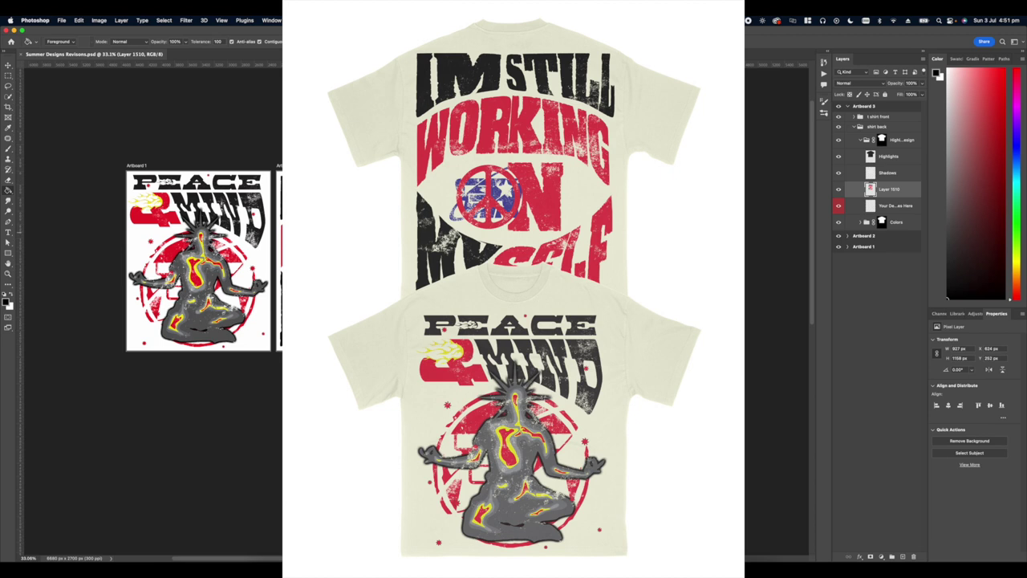
{"action": "scroll", "coordinate": [276, 302], "scroll_direction": "up", "scroll_amount": 4}
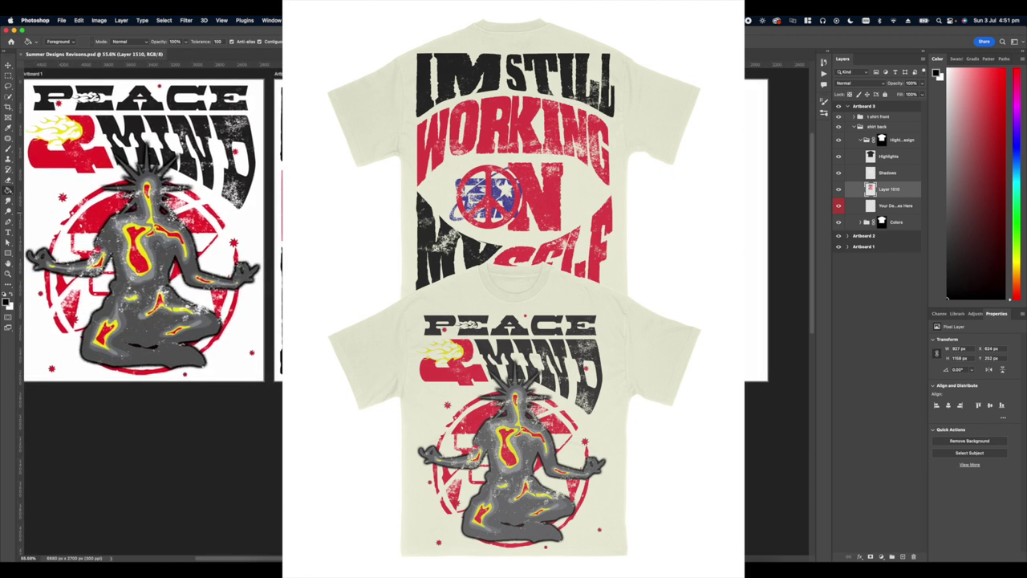
{"action": "scroll", "coordinate": [267, 209], "scroll_direction": "down", "scroll_amount": 2}
{"action": "scroll", "coordinate": [267, 209], "scroll_direction": "right", "scroll_amount": 3}
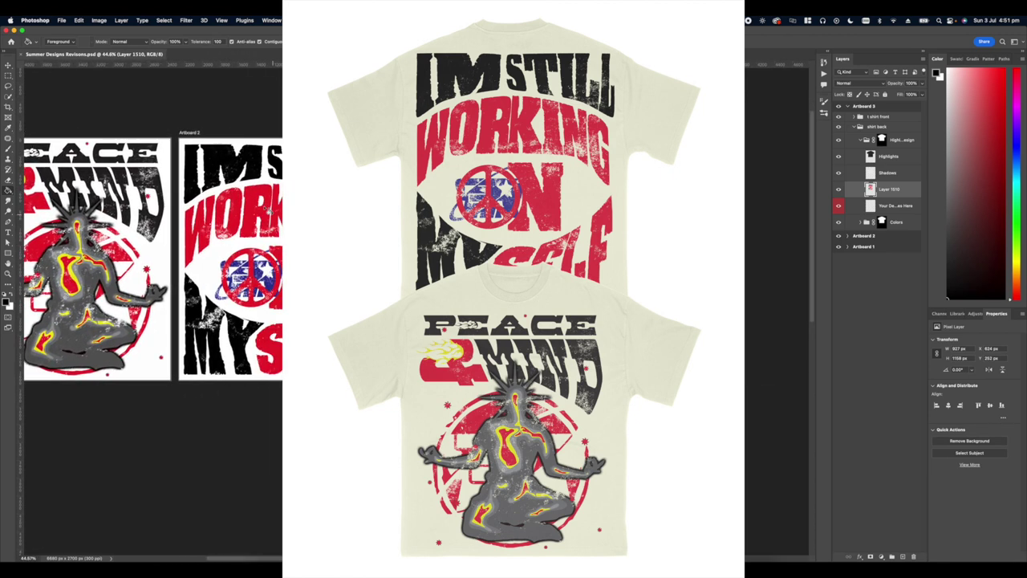
{"action": "scroll", "coordinate": [281, 211], "scroll_direction": "up", "scroll_amount": 5}
{"action": "scroll", "coordinate": [296, 213], "scroll_direction": "right", "scroll_amount": 3}
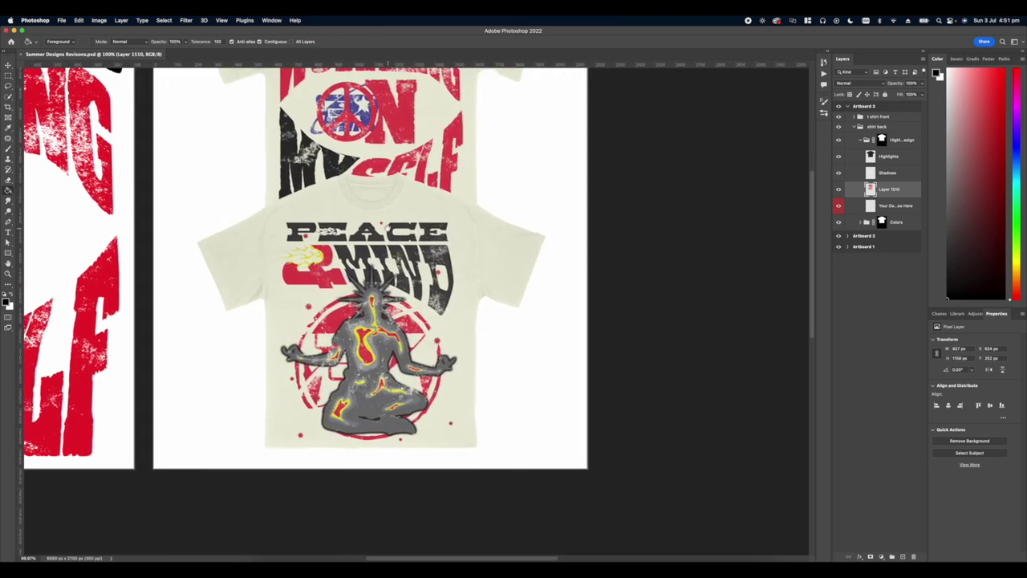
{"action": "scroll", "coordinate": [370, 334], "scroll_direction": "up", "scroll_amount": 3}
{"action": "scroll", "coordinate": [371, 333], "scroll_direction": "down", "scroll_amount": 5}
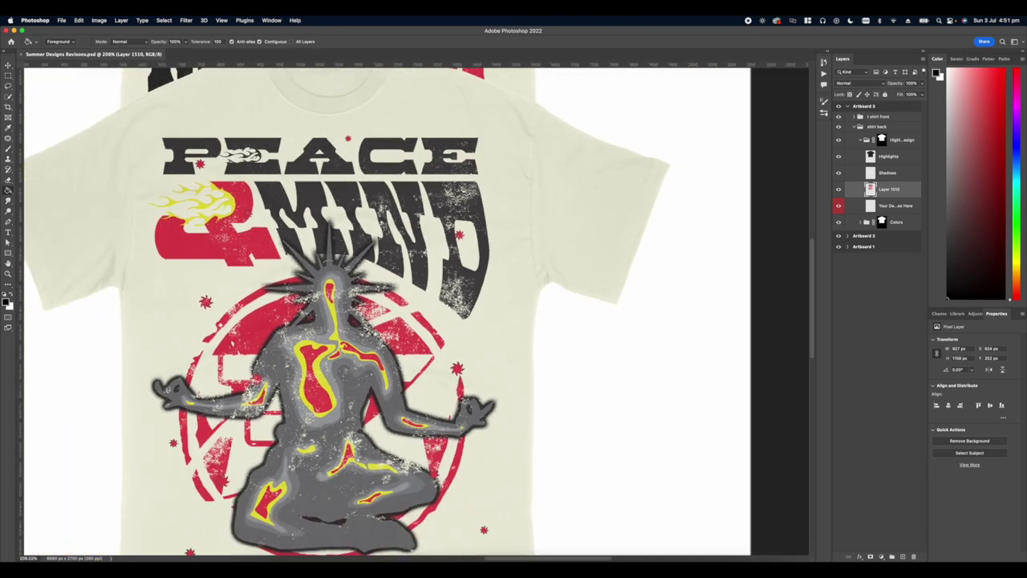
{"action": "scroll", "coordinate": [418, 314], "scroll_direction": "left", "scroll_amount": 2}
{"action": "scroll", "coordinate": [418, 314], "scroll_direction": "down", "scroll_amount": 5}
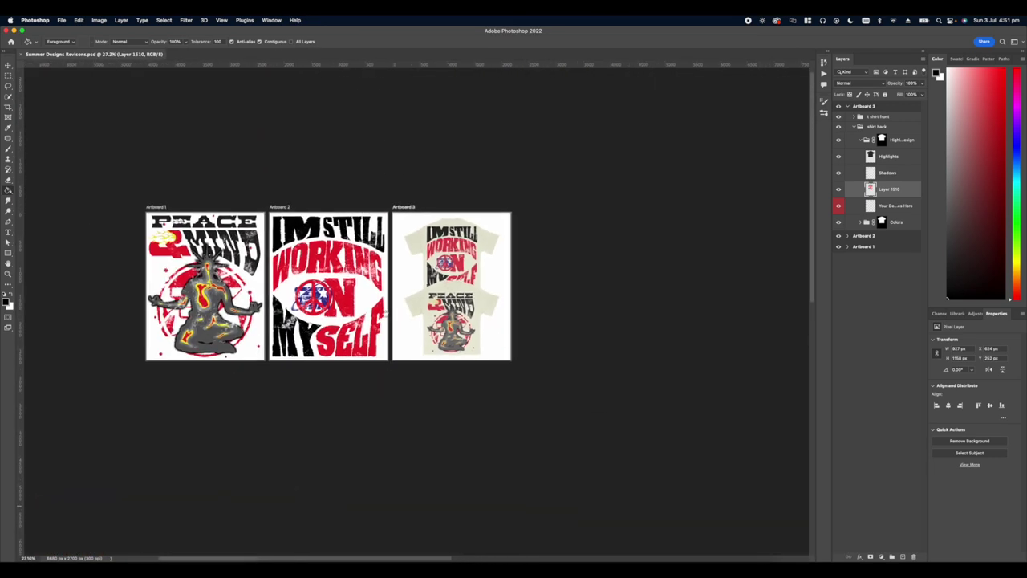
{"action": "scroll", "coordinate": [418, 313], "scroll_direction": "up", "scroll_amount": 2}
{"action": "scroll", "coordinate": [418, 314], "scroll_direction": "left", "scroll_amount": 3}
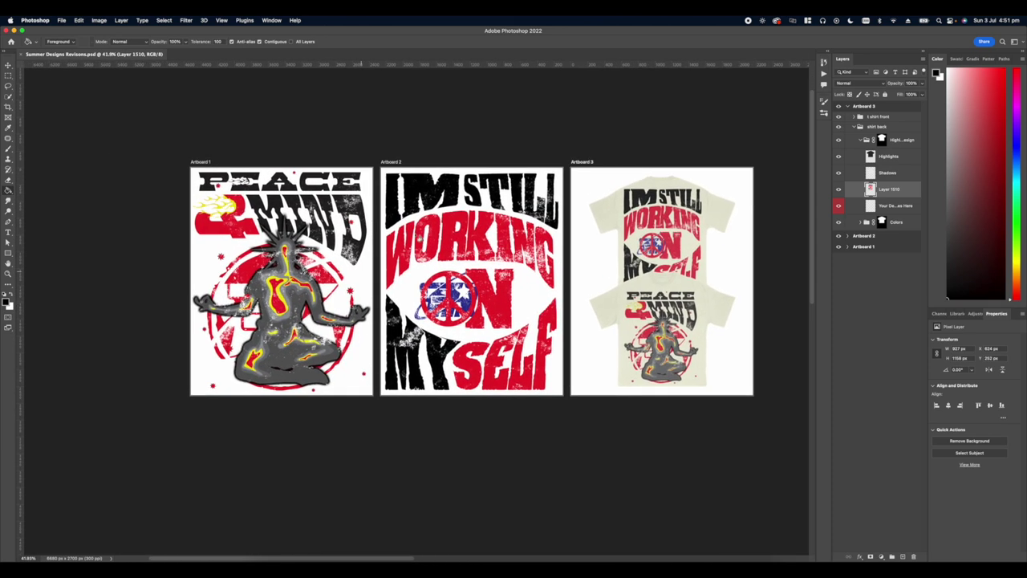
{"action": "scroll", "coordinate": [462, 271], "scroll_direction": "right", "scroll_amount": 1}
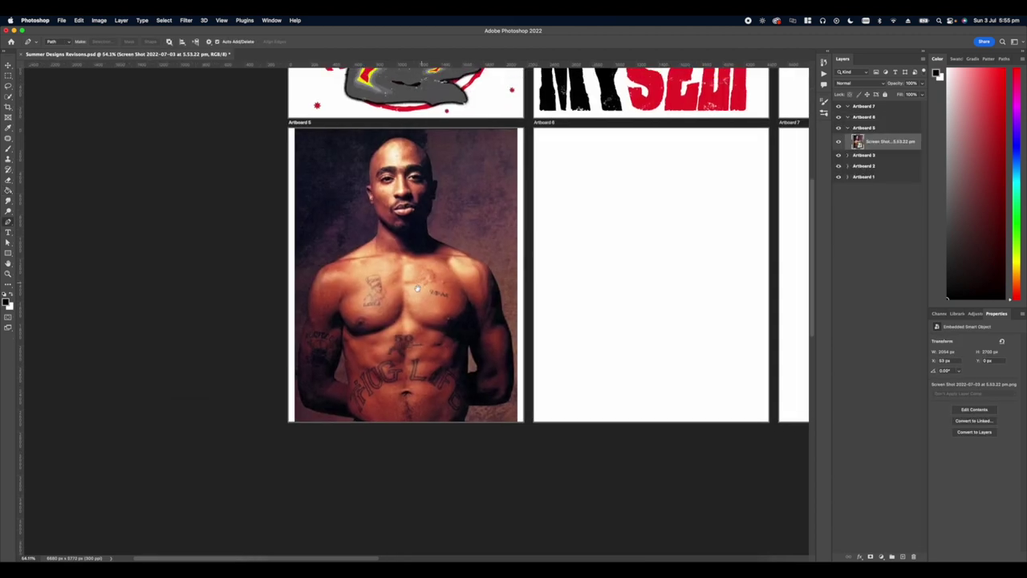
{"action": "key", "text": "q"}
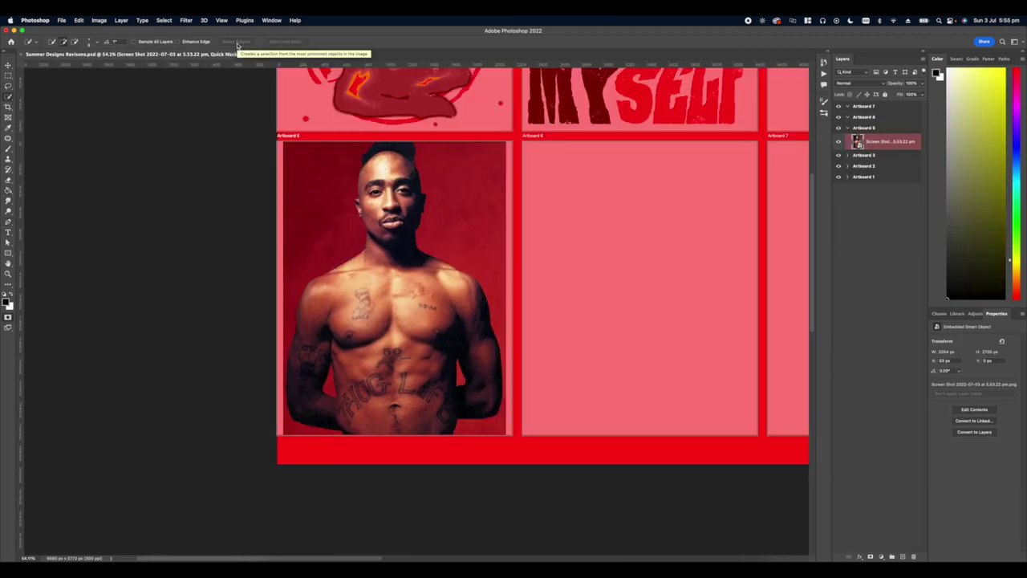
{"action": "key", "text": "q"}
{"action": "key", "text": "super+d"}
- Trace a Pen path from the photo's lower edge around the man's elbow and up the outside of his arm
{"action": "scroll", "coordinate": [408, 297], "scroll_direction": "up", "scroll_amount": 8}
{"action": "key", "text": "p"}
{"action": "scroll", "coordinate": [416, 428], "scroll_direction": "down", "scroll_amount": 1}
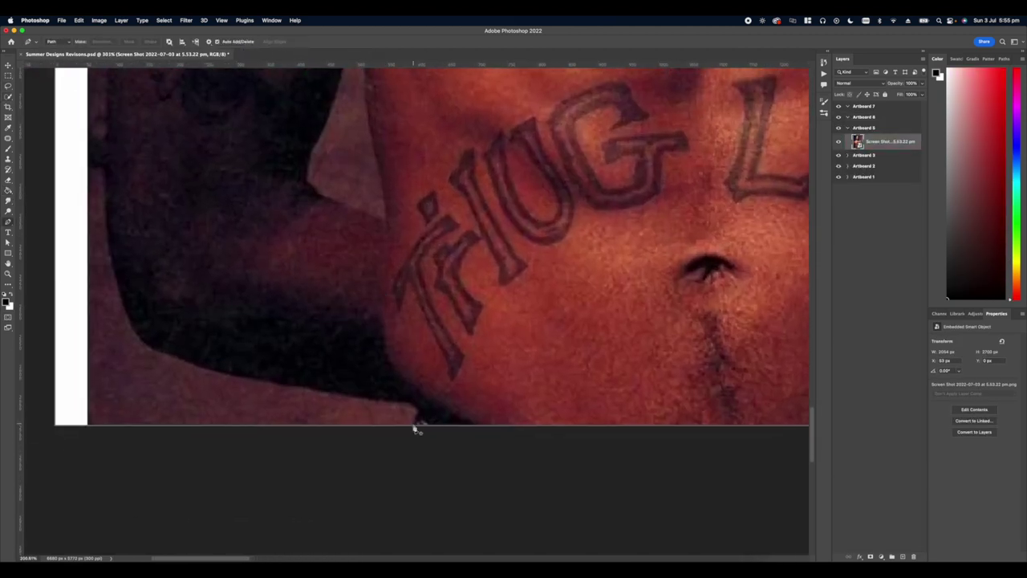
{"action": "left_click_drag", "start_coordinate": [203, 370], "coordinate": [184, 367]}
{"action": "left_click_drag", "start_coordinate": [193, 351], "coordinate": [333, 403]}
{"action": "left_click_drag", "start_coordinate": [281, 389], "coordinate": [264, 369]}
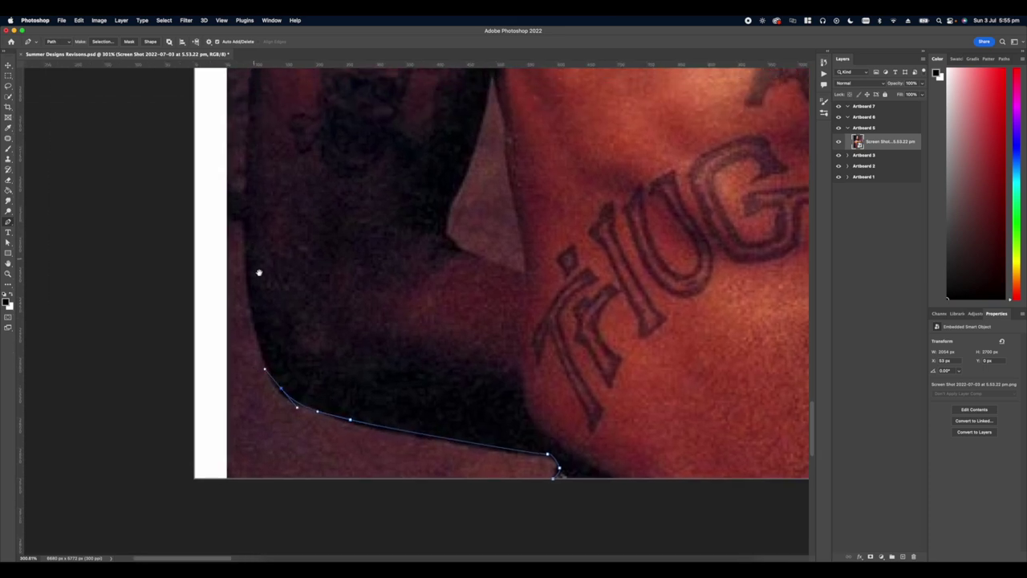
{"action": "left_click_drag", "start_coordinate": [259, 273], "coordinate": [266, 410]}
{"action": "left_click_drag", "start_coordinate": [254, 403], "coordinate": [252, 373]}
{"action": "left_click_drag", "start_coordinate": [255, 305], "coordinate": [226, 493]}
{"action": "left_click_drag", "start_coordinate": [229, 406], "coordinate": [234, 364]}
{"action": "left_click_drag", "start_coordinate": [268, 255], "coordinate": [276, 226]}
{"action": "left_click_drag", "start_coordinate": [277, 190], "coordinate": [276, 167]}
{"action": "left_click_drag", "start_coordinate": [275, 167], "coordinate": [238, 333]}
{"action": "left_click_drag", "start_coordinate": [270, 204], "coordinate": [293, 157]}
{"action": "left_click_drag", "start_coordinate": [293, 158], "coordinate": [244, 219]}
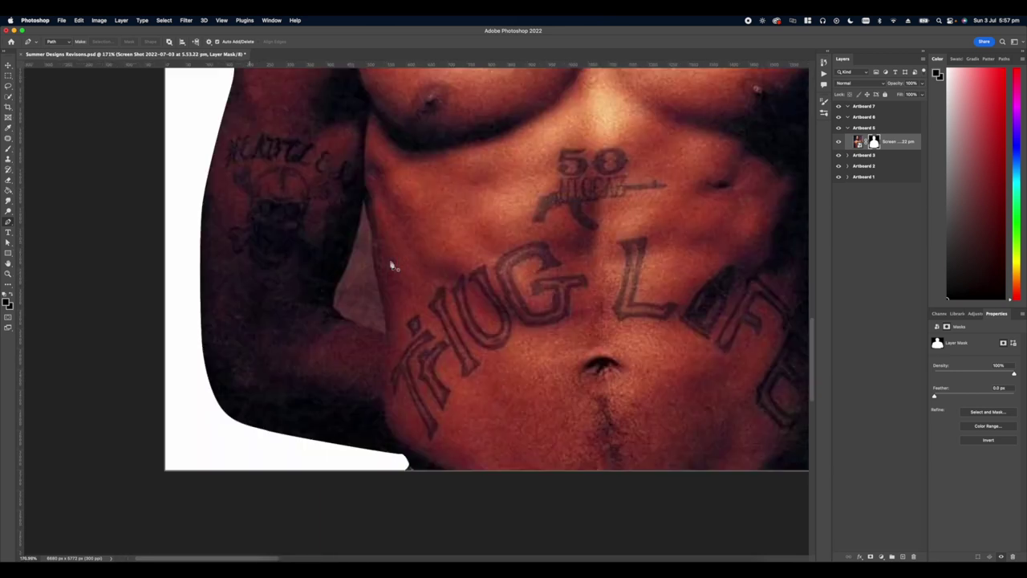
- Convert the masked photo layer of the man in Artboard 5 to a smart object
{"action": "scroll", "coordinate": [393, 265], "scroll_direction": "up", "scroll_amount": 5}
{"action": "right_click", "coordinate": [886, 141]}
{"action": "left_click", "coordinate": [907, 231]}
{"action": "left_click_drag", "start_coordinate": [360, 243], "coordinate": [402, 297]}
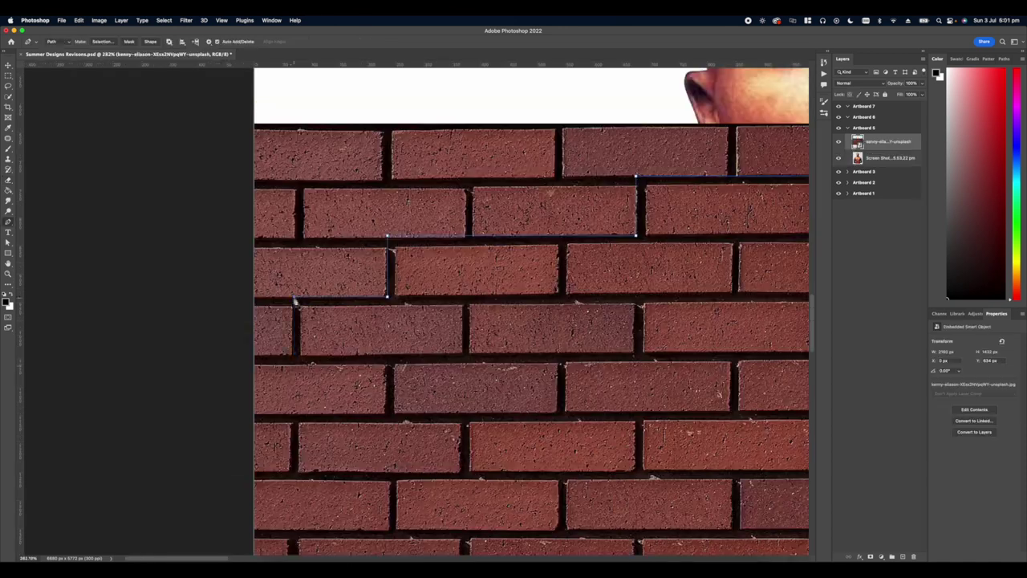
- Extend the stepped Pen path along the mortar joints down the left side of the brick-wall image
{"action": "left_click", "coordinate": [386, 365]}
{"action": "left_click", "coordinate": [385, 414]}
{"action": "left_click_drag", "start_coordinate": [393, 403], "coordinate": [373, 305]}
{"action": "scroll", "coordinate": [381, 300], "scroll_direction": "down", "scroll_amount": 5}
{"action": "scroll", "coordinate": [313, 281], "scroll_direction": "up", "scroll_amount": 5}
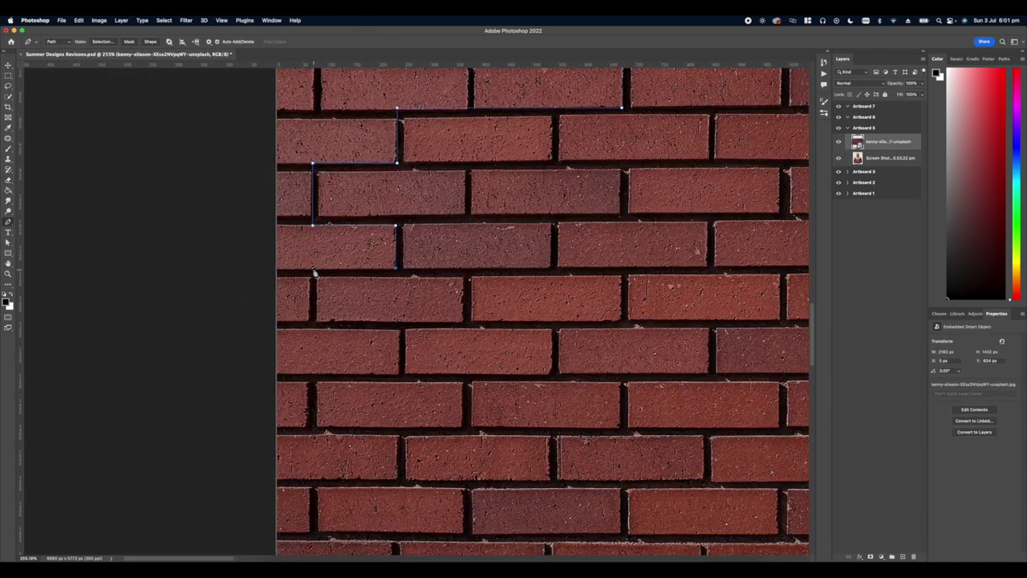
{"action": "scroll", "coordinate": [398, 377], "scroll_direction": "down", "scroll_amount": 5}
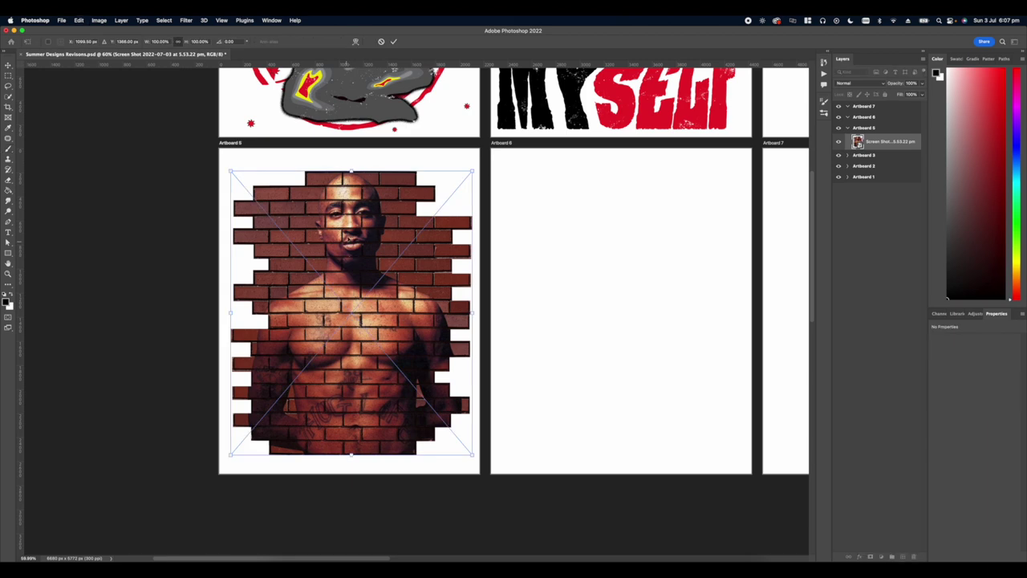
- Try moving the combined brick portrait toward the centre of Artboard 5 and scaling it down slightly
{"action": "left_click_drag", "start_coordinate": [347, 241], "coordinate": [343, 238]}
{"action": "left_click_drag", "start_coordinate": [469, 310], "coordinate": [471, 311]}
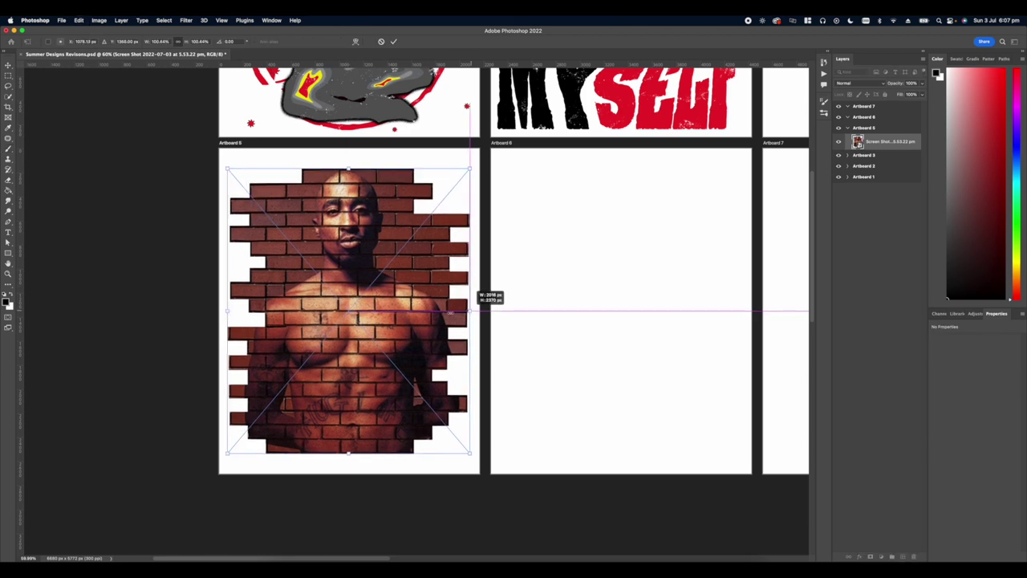
{"action": "key", "text": "Return"}
{"action": "left_click_drag", "start_coordinate": [328, 311], "coordinate": [439, 299]}
{"action": "scroll", "coordinate": [439, 299], "scroll_direction": "down", "scroll_amount": 5}
{"action": "scroll", "coordinate": [281, 270], "scroll_direction": "up", "scroll_amount": 7}
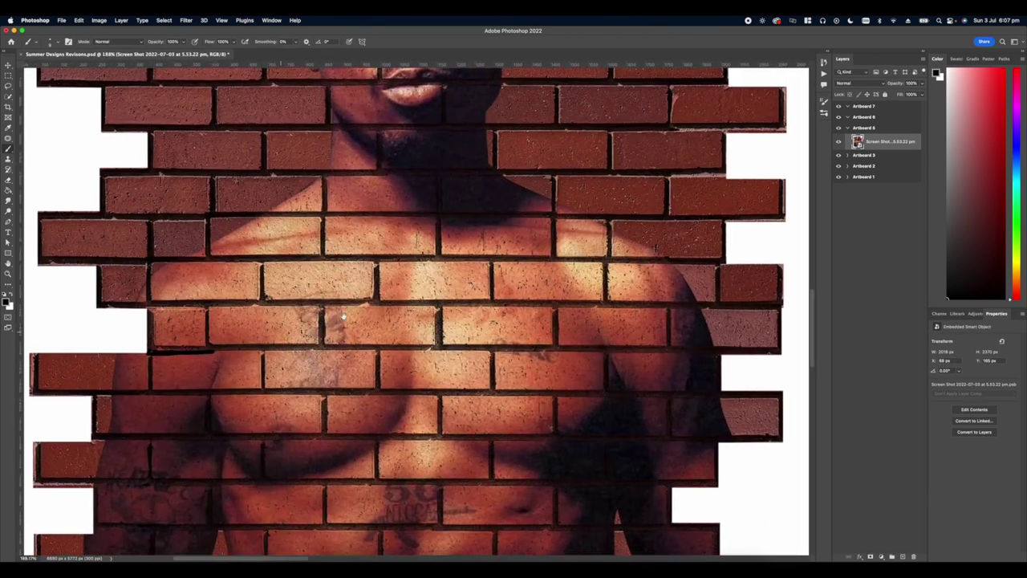
{"action": "scroll", "coordinate": [657, 254], "scroll_direction": "down", "scroll_amount": 3}
- Undo the portrait's resizing and merging so that the man and the brick wall are separate layers again
{"action": "key", "text": "super+z"}
{"action": "key", "text": "super+z"}
{"action": "key", "text": "super+z"}
{"action": "scroll", "coordinate": [658, 254], "scroll_direction": "down", "scroll_amount": 5}
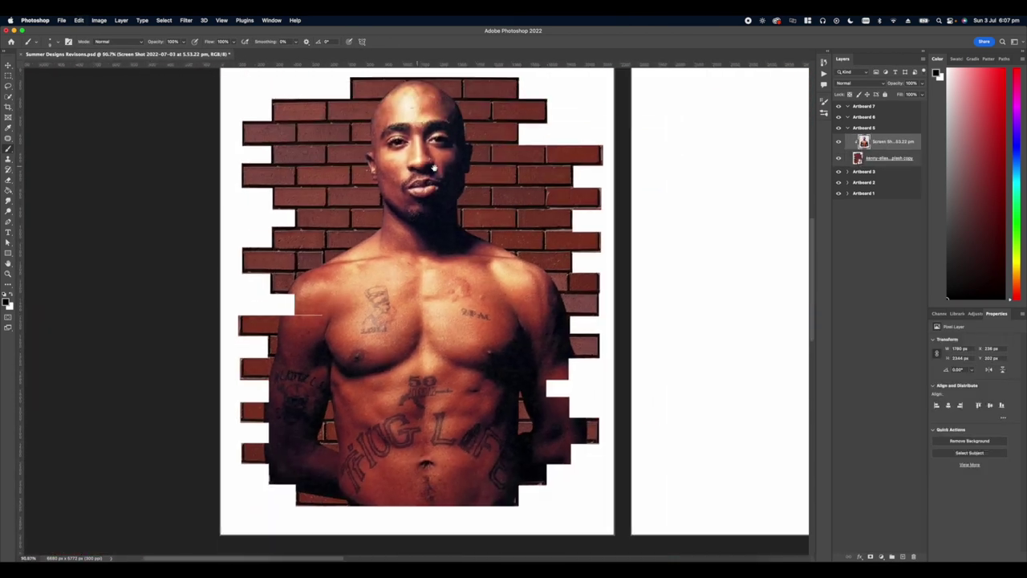
- Blend the man's photo layer into the bricks by splitting the dark Blend If slider of the underlying layer
{"action": "right_click", "coordinate": [895, 141]}
{"action": "left_click", "coordinate": [907, 144]}
{"action": "left_click", "coordinate": [471, 341]}
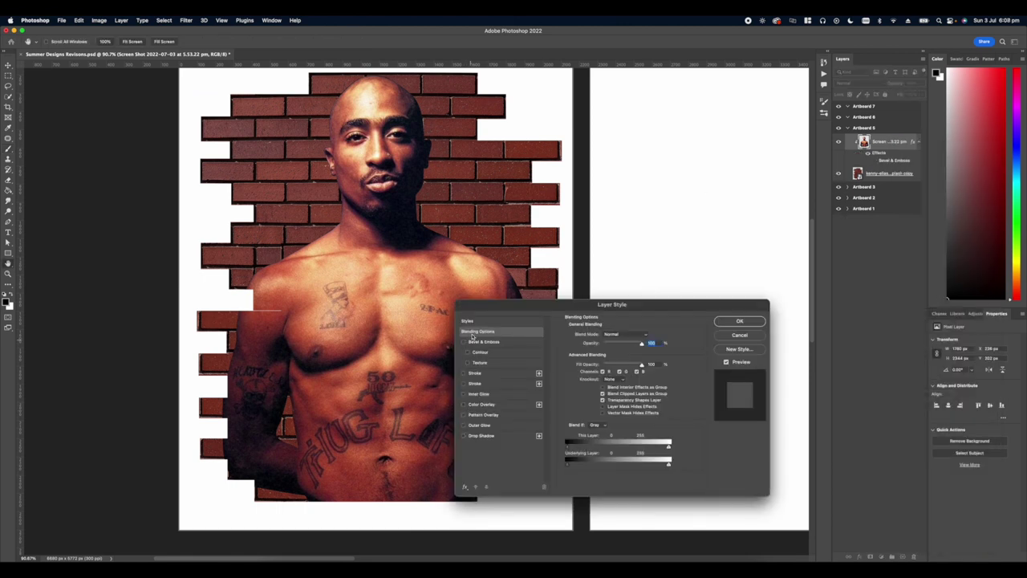
{"action": "left_click", "coordinate": [509, 321]}
{"action": "left_click", "coordinate": [506, 332]}
{"action": "left_click_drag", "start_coordinate": [568, 465], "coordinate": [618, 466]}
{"action": "key", "text": "Return"}
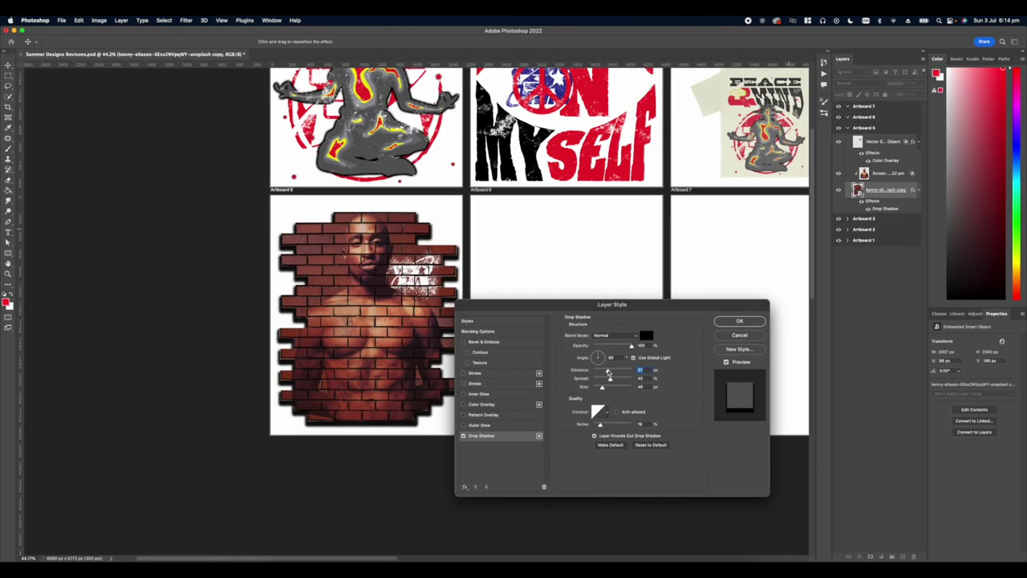
- Apply the brick layer's drop shadow with a 37 px distance and fine-tune the photo layer's Underlying Layer blend range
{"action": "key", "text": "Return"}
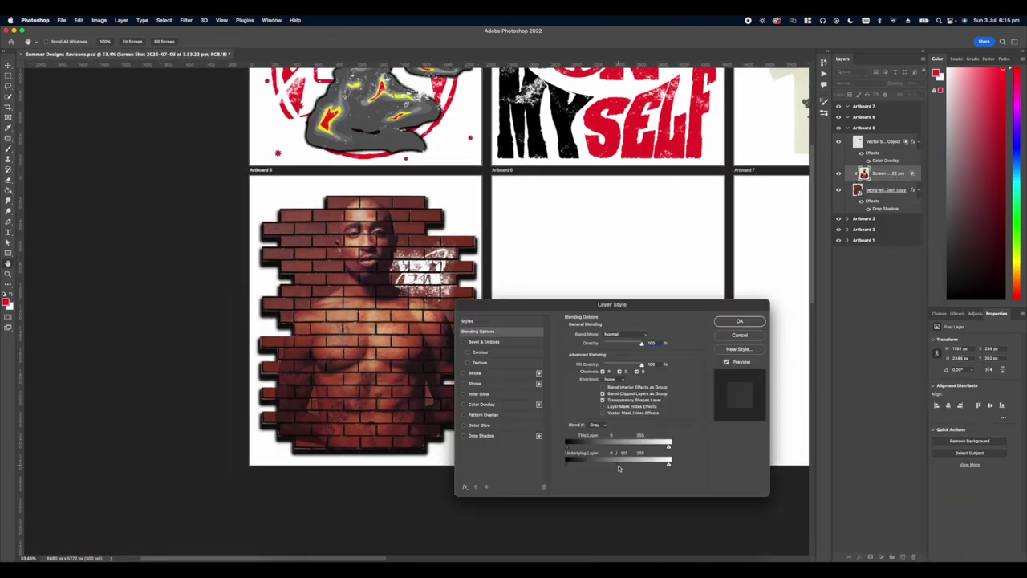
{"action": "left_click_drag", "start_coordinate": [619, 468], "coordinate": [609, 468]}
{"action": "left_click", "coordinate": [740, 322]}
{"action": "scroll", "coordinate": [412, 334], "scroll_direction": "up", "scroll_amount": 5}
{"action": "scroll", "coordinate": [450, 325], "scroll_direction": "down", "scroll_amount": 4}
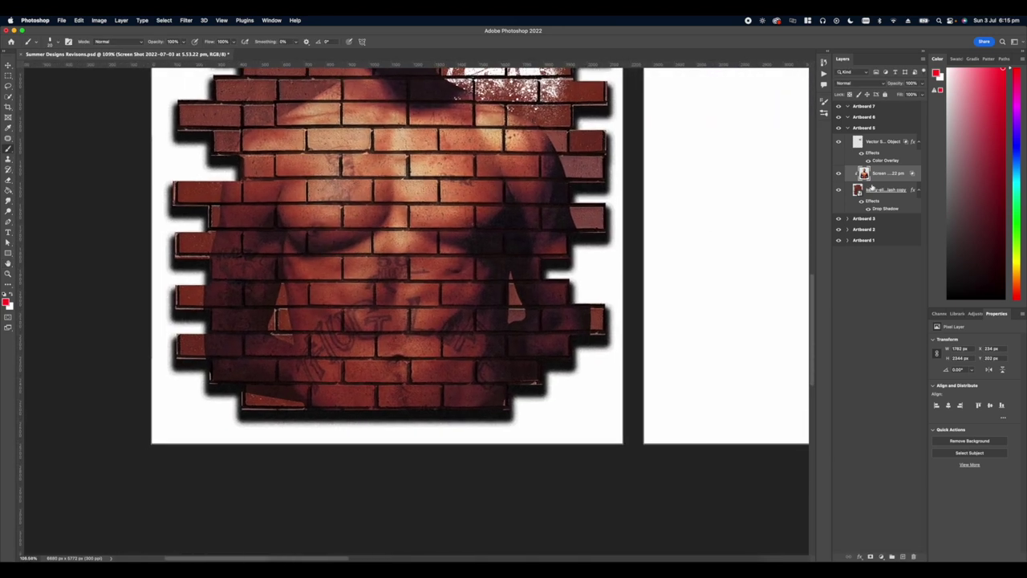
- Add a layer mask to the brick layer and set up a small Hard Round brush for painting on it
{"action": "left_click", "coordinate": [873, 190]}
{"action": "left_click", "coordinate": [870, 557]}
{"action": "scroll", "coordinate": [393, 373], "scroll_direction": "up", "scroll_amount": 10}
{"action": "scroll", "coordinate": [417, 313], "scroll_direction": "down", "scroll_amount": 2}
{"action": "right_click", "coordinate": [406, 312]}
{"action": "left_click", "coordinate": [539, 387]}
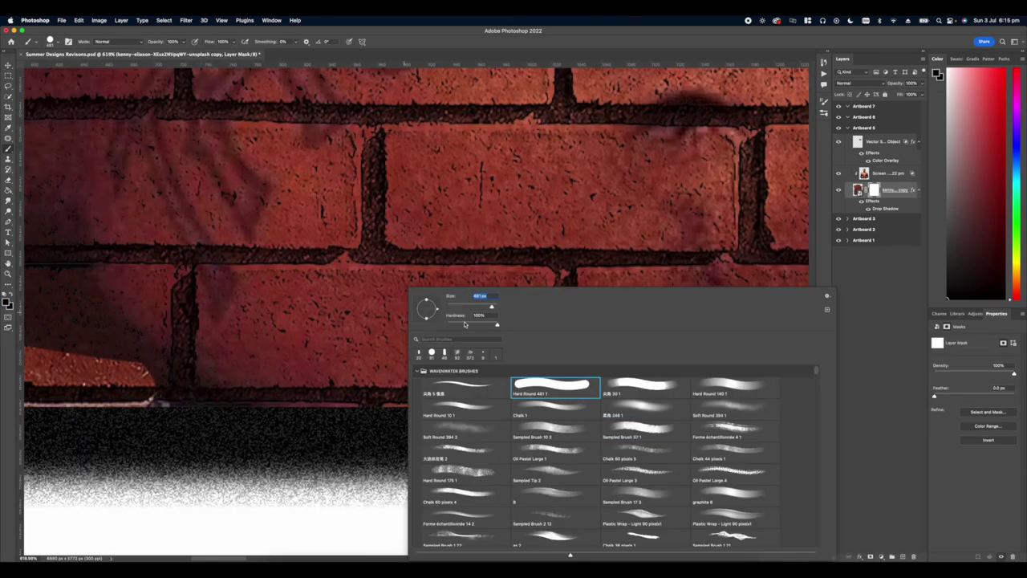
{"action": "left_click", "coordinate": [451, 307]}
{"action": "left_click", "coordinate": [196, 410]}
{"action": "right_click", "coordinate": [280, 406]}
{"action": "left_click", "coordinate": [324, 307]}
{"action": "left_click", "coordinate": [204, 396]}
{"action": "left_click_drag", "start_coordinate": [203, 396], "coordinate": [264, 394]}
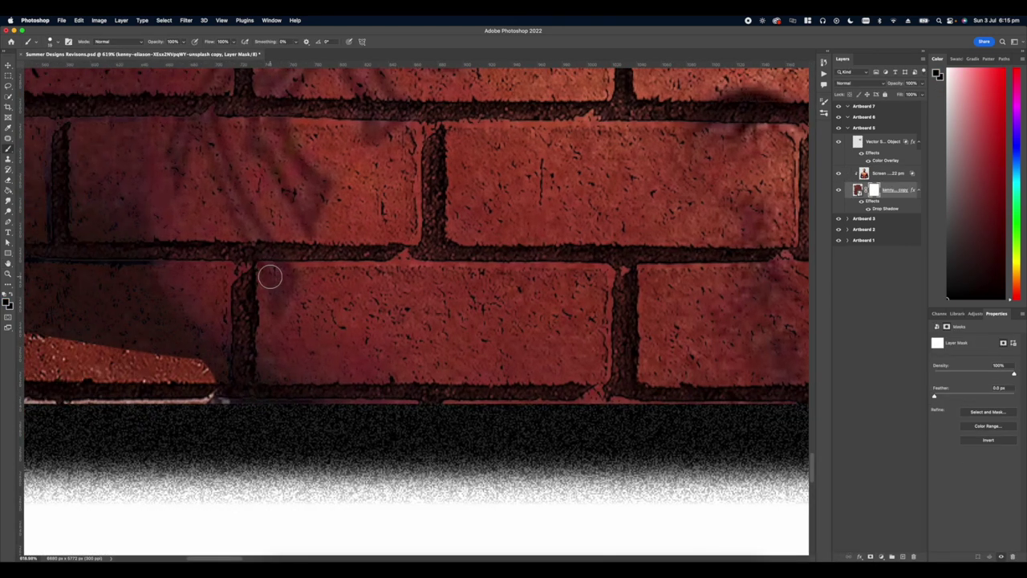
- Mask out one whole brick from the wall's bottom row, following its mortar edges
{"action": "left_click_drag", "start_coordinate": [269, 276], "coordinate": [269, 402]}
{"action": "left_click", "coordinate": [608, 274], "text": "shift"}
{"action": "left_click", "coordinate": [603, 395], "text": "shift"}
{"action": "mouse_move", "coordinate": [291, 294]}
{"action": "left_mouse_down"}
{"action": "mouse_move", "coordinate": [310, 403]}
{"action": "mouse_move", "coordinate": [386, 298]}
{"action": "mouse_move", "coordinate": [596, 297]}
{"action": "mouse_move", "coordinate": [495, 337]}
{"action": "mouse_move", "coordinate": [380, 312]}
{"action": "mouse_move", "coordinate": [313, 450]}
{"action": "mouse_move", "coordinate": [401, 377]}
{"action": "left_mouse_up"}
{"action": "left_click_drag", "start_coordinate": [415, 340], "coordinate": [443, 451]}
{"action": "left_click_drag", "start_coordinate": [296, 341], "coordinate": [538, 304]}
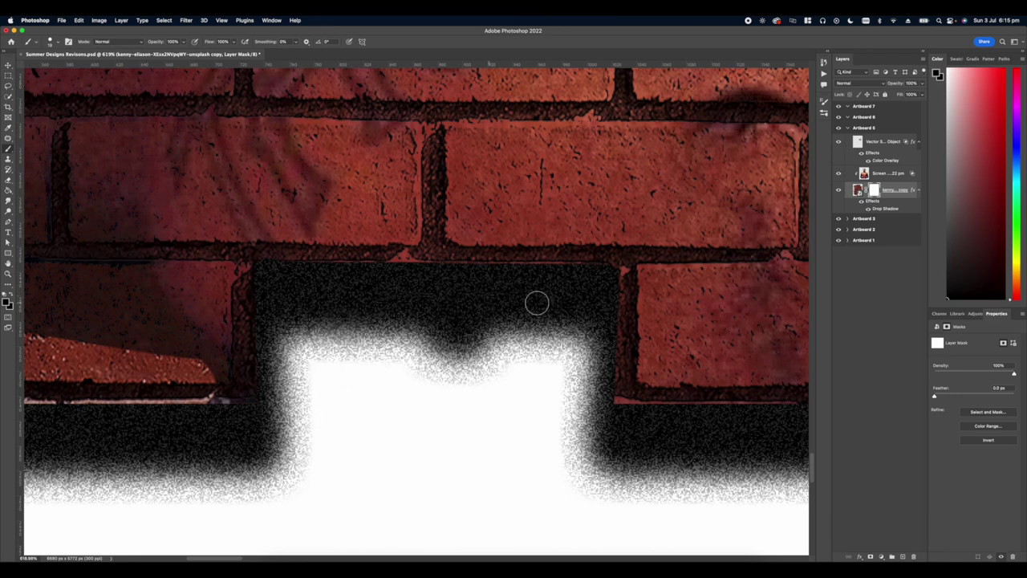
{"action": "left_click_drag", "start_coordinate": [456, 337], "coordinate": [549, 309]}
{"action": "left_click_drag", "start_coordinate": [491, 375], "coordinate": [472, 363]}
- Mask out the short brick on the wall's left edge beside the man's shoulder
{"action": "scroll", "coordinate": [472, 363], "scroll_direction": "down", "scroll_amount": 2}
{"action": "scroll", "coordinate": [369, 241], "scroll_direction": "up", "scroll_amount": 8}
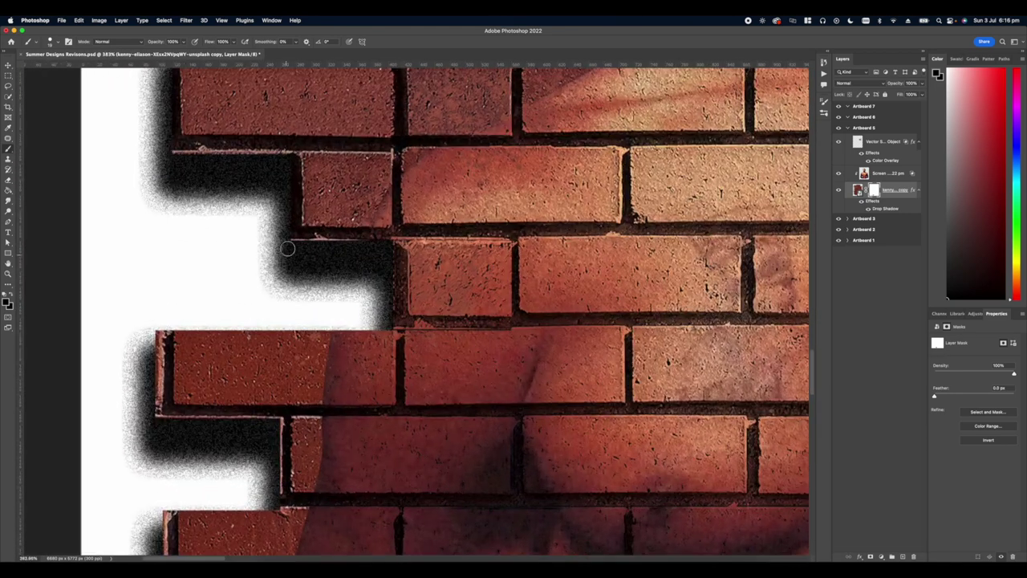
{"action": "mouse_move", "coordinate": [288, 249]}
{"action": "left_mouse_down"}
{"action": "mouse_move", "coordinate": [506, 233]}
{"action": "mouse_move", "coordinate": [503, 319]}
{"action": "mouse_move", "coordinate": [402, 242]}
{"action": "left_mouse_up"}
{"action": "key", "text": "super+z"}
{"action": "left_click_drag", "start_coordinate": [297, 246], "coordinate": [504, 247]}
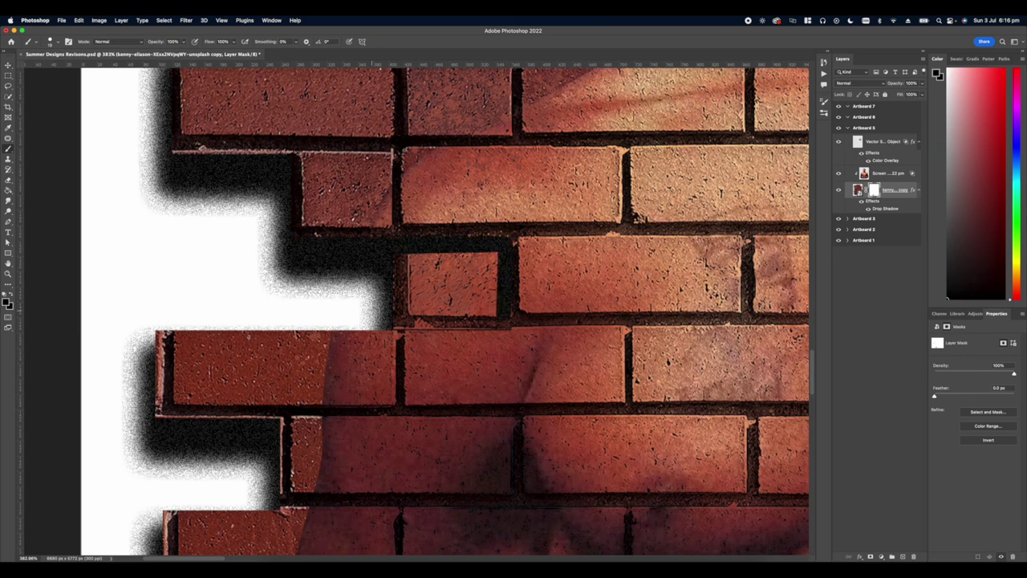
{"action": "mouse_move", "coordinate": [422, 252]}
{"action": "left_mouse_down"}
{"action": "mouse_move", "coordinate": [437, 271]}
{"action": "mouse_move", "coordinate": [478, 264]}
{"action": "left_mouse_up"}
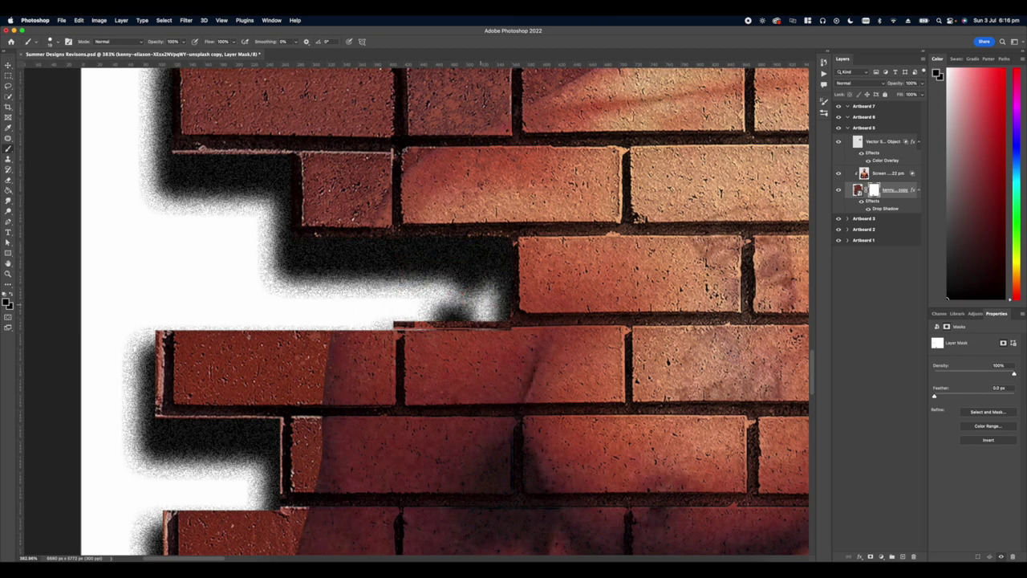
- Mask out the leftover mortar strip under the gap by the shoulder and check the whole wall outline
{"action": "scroll", "coordinate": [435, 272], "scroll_direction": "right", "scroll_amount": 1}
{"action": "scroll", "coordinate": [412, 340], "scroll_direction": "down", "scroll_amount": 10}
{"action": "scroll", "coordinate": [397, 313], "scroll_direction": "up", "scroll_amount": 8}
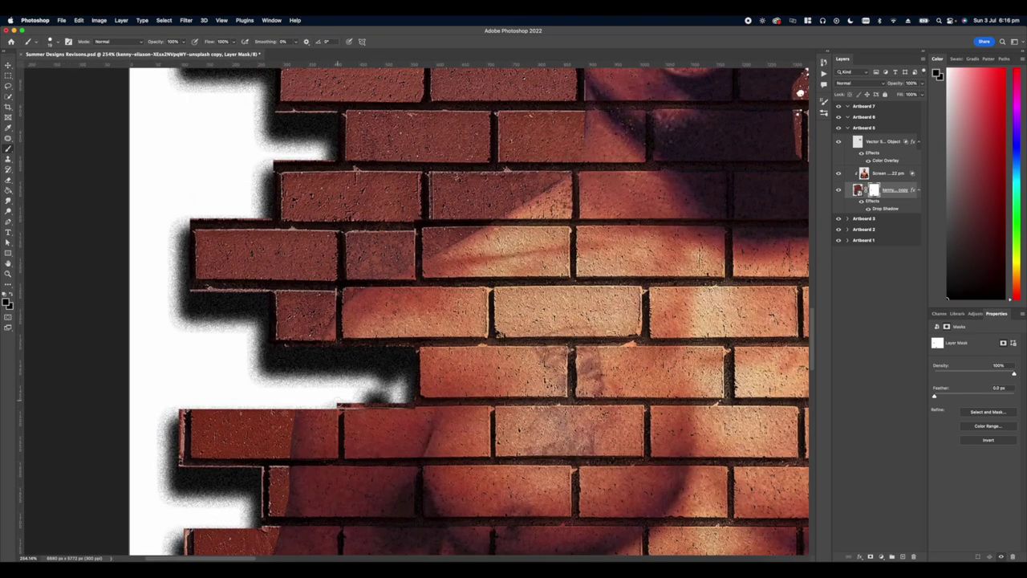
{"action": "left_click_drag", "start_coordinate": [412, 404], "coordinate": [337, 405]}
{"action": "scroll", "coordinate": [337, 405], "scroll_direction": "down", "scroll_amount": 5}
{"action": "scroll", "coordinate": [453, 367], "scroll_direction": "up", "scroll_amount": 5}
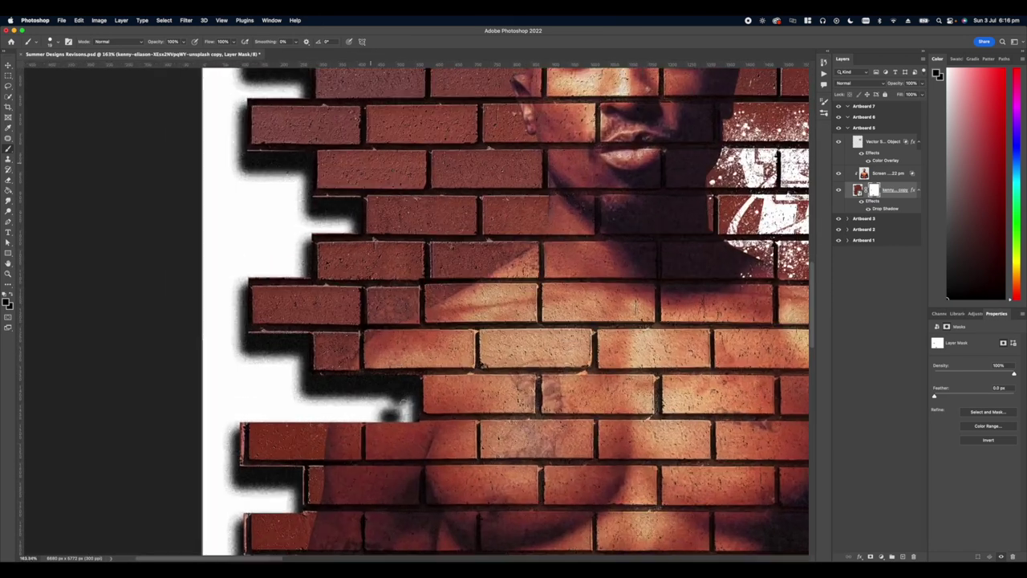
{"action": "scroll", "coordinate": [451, 343], "scroll_direction": "down", "scroll_amount": 6}
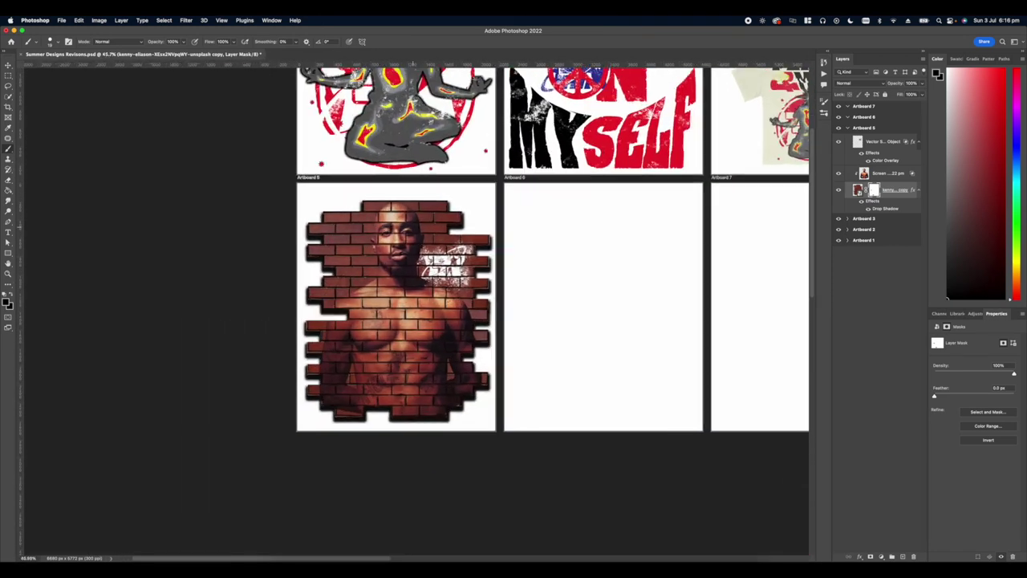
- Add a colour-fill layer clipped to the brick wall beneath the man's photo and open its blending options
{"action": "scroll", "coordinate": [402, 326], "scroll_direction": "up", "scroll_amount": 2}
{"action": "left_click", "coordinate": [902, 555]}
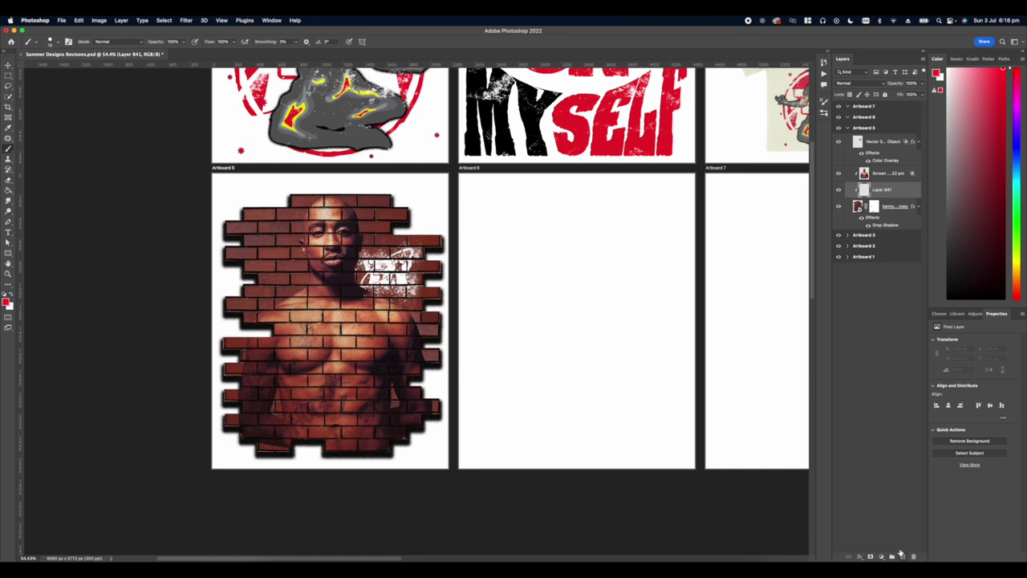
{"action": "left_click", "coordinate": [384, 344]}
{"action": "left_click", "coordinate": [852, 83]}
{"action": "left_click", "coordinate": [889, 190]}
{"action": "right_click", "coordinate": [886, 191]}
{"action": "left_click", "coordinate": [909, 155]}
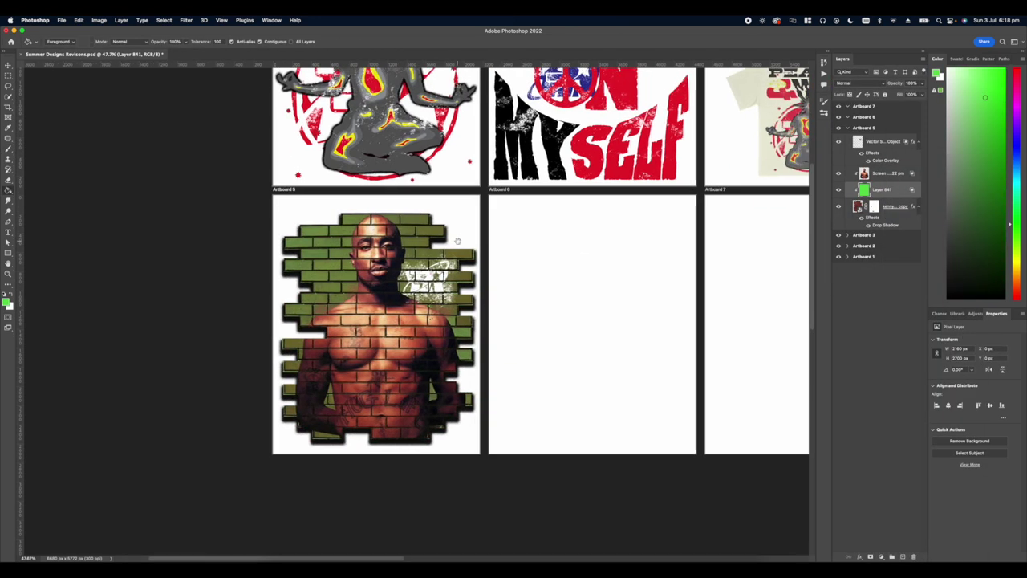
- Move the white graffiti graphic from beside the man's face to the left side of the brick wall
{"action": "scroll", "coordinate": [514, 241], "scroll_direction": "down", "scroll_amount": 3}
{"action": "left_click", "coordinate": [840, 142]}
{"action": "left_click", "coordinate": [882, 142]}
{"action": "key", "text": "super+t"}
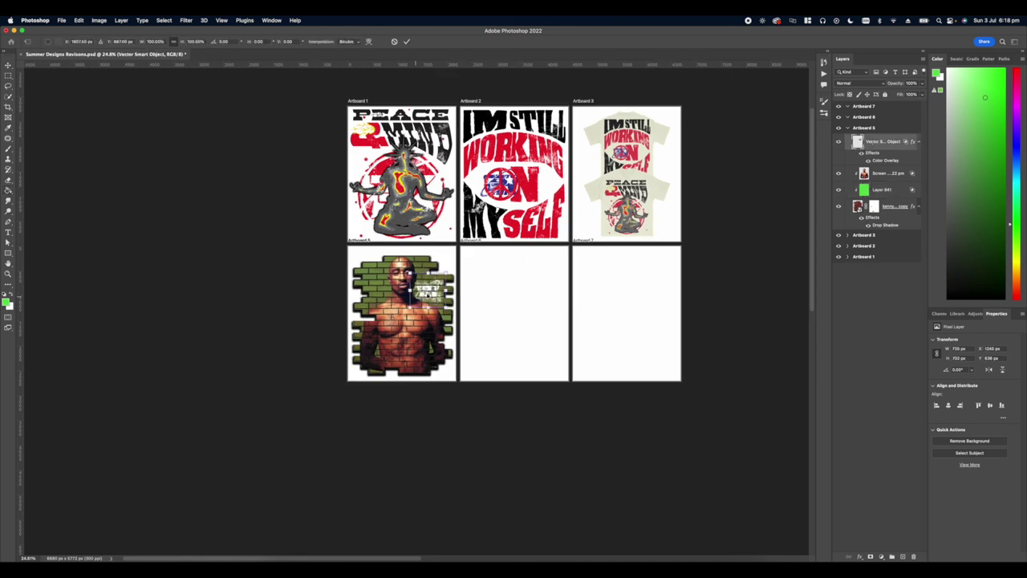
{"action": "scroll", "coordinate": [425, 311], "scroll_direction": "up", "scroll_amount": 5}
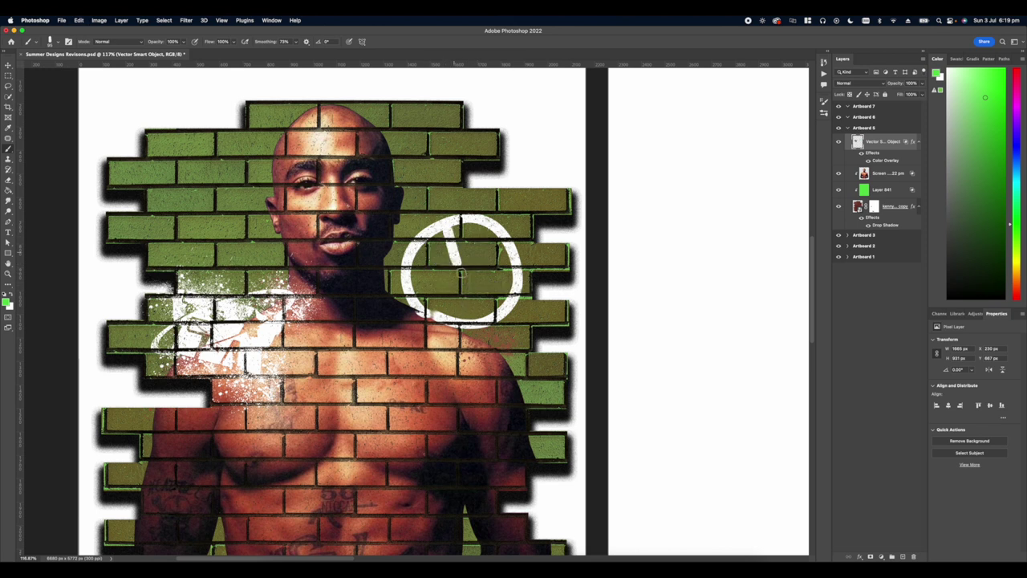
- Stamp white spray splatter over the painted peace symbol with the Sampled Brush #2 splatter brush
{"action": "scroll", "coordinate": [471, 276], "scroll_direction": "left", "scroll_amount": 5}
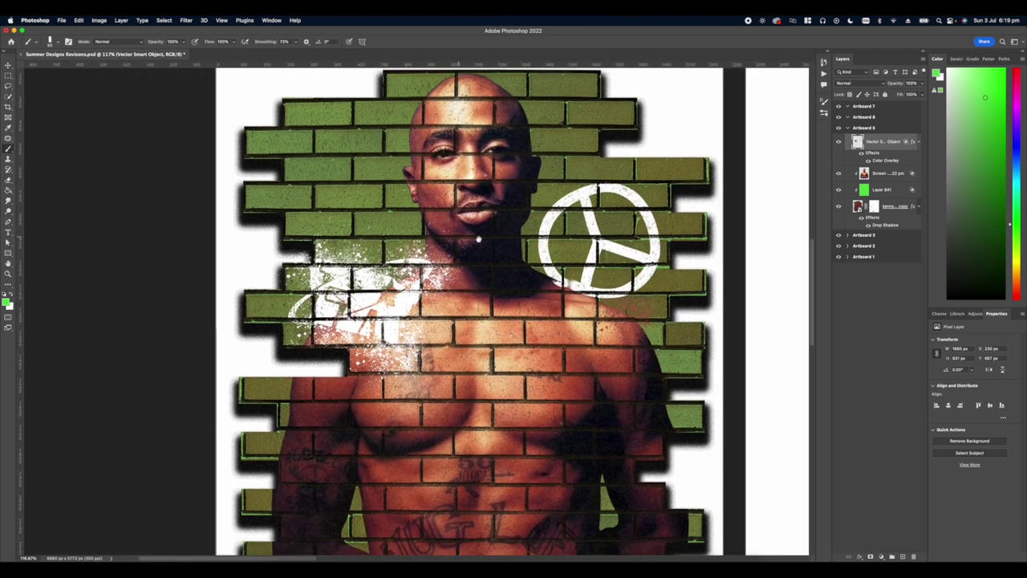
{"action": "scroll", "coordinate": [411, 294], "scroll_direction": "down", "scroll_amount": 10}
{"action": "scroll", "coordinate": [449, 261], "scroll_direction": "up", "scroll_amount": 5}
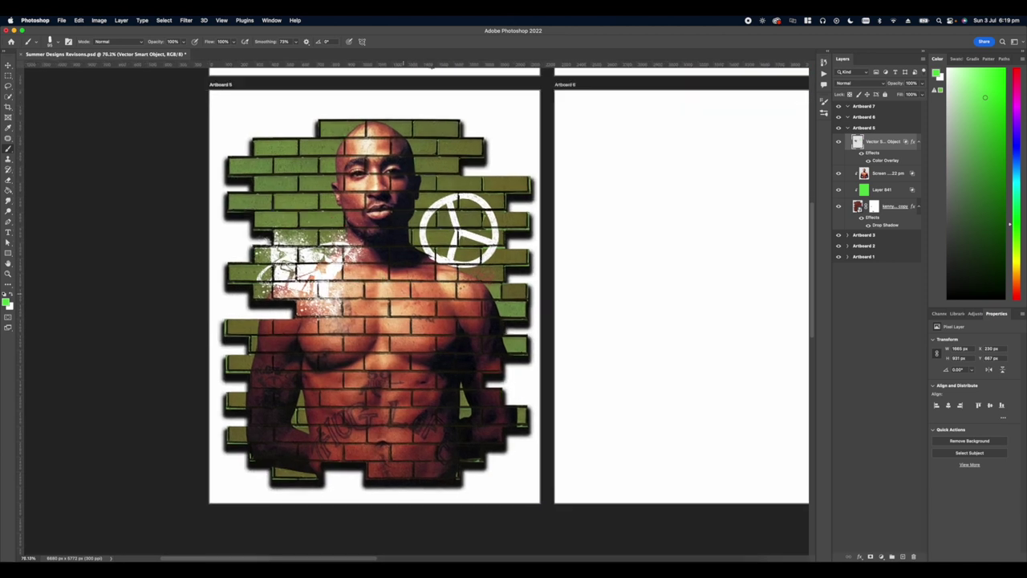
{"action": "right_click", "coordinate": [438, 287]}
{"action": "left_click", "coordinate": [447, 374]}
{"action": "scroll", "coordinate": [491, 446], "scroll_direction": "down", "scroll_amount": 1}
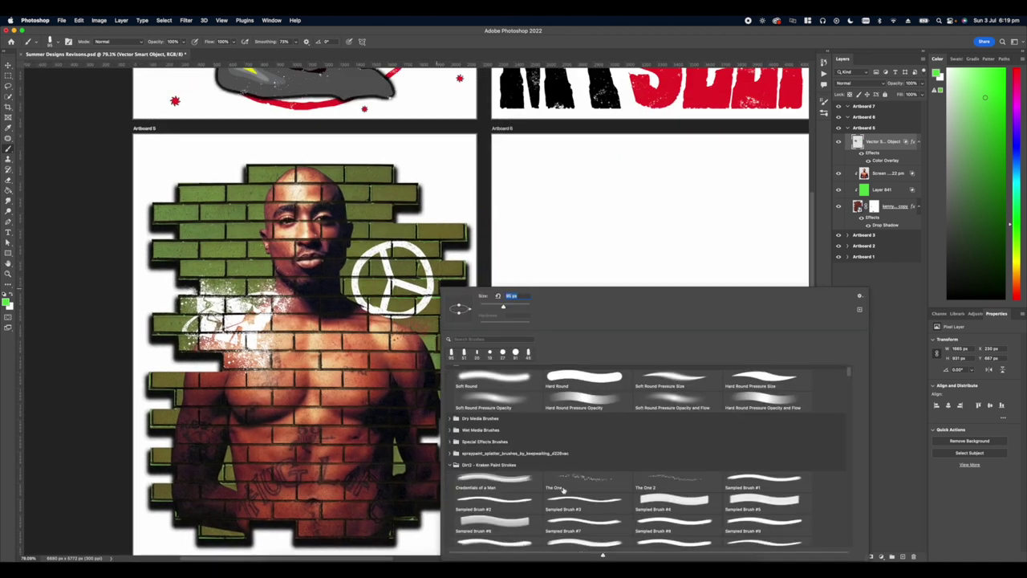
{"action": "scroll", "coordinate": [491, 441], "scroll_direction": "up", "scroll_amount": 1}
{"action": "left_click", "coordinate": [585, 487]}
{"action": "left_click", "coordinate": [368, 317]}
{"action": "left_click", "coordinate": [410, 252]}
- Add more white splatter around the peace symbol using two different splat.psd brushes
{"action": "right_click", "coordinate": [419, 305]}
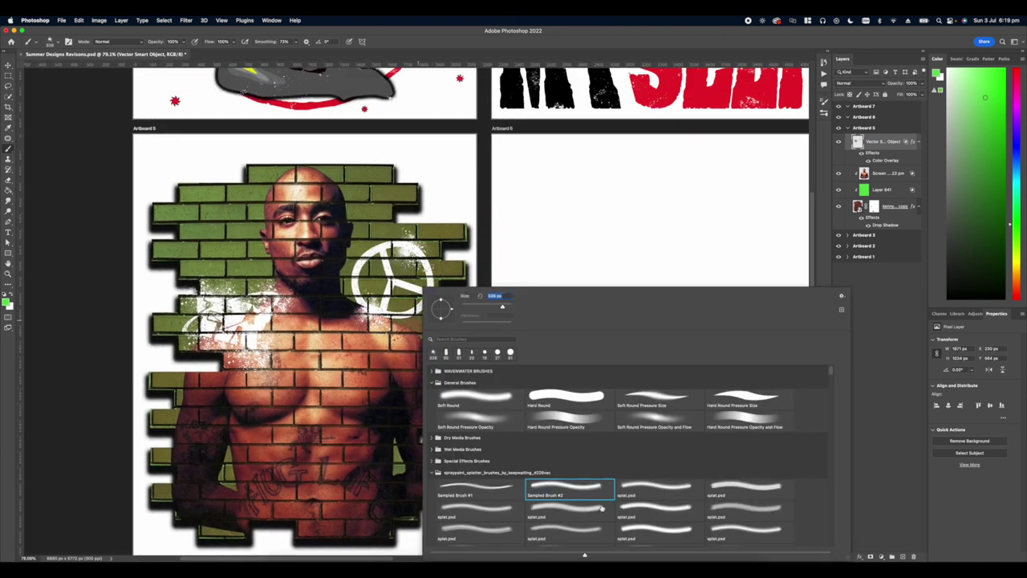
{"action": "left_click", "coordinate": [660, 510]}
{"action": "left_click", "coordinate": [361, 266]}
{"action": "right_click", "coordinate": [406, 283]}
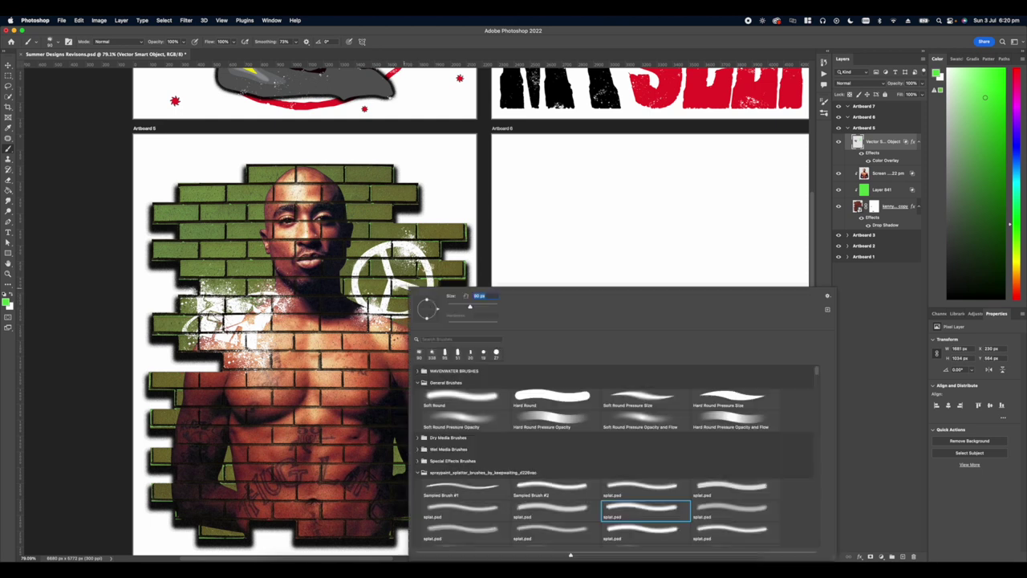
{"action": "left_click", "coordinate": [737, 511]}
{"action": "left_click", "coordinate": [374, 260]}
{"action": "left_click", "coordinate": [404, 320]}
- Scatter white splatter over the man's arms and torso and around the edges of the brick wall
{"action": "mouse_move", "coordinate": [336, 292]}
{"action": "left_mouse_down"}
{"action": "mouse_move", "coordinate": [475, 290]}
{"action": "mouse_move", "coordinate": [474, 304]}
{"action": "left_mouse_up"}
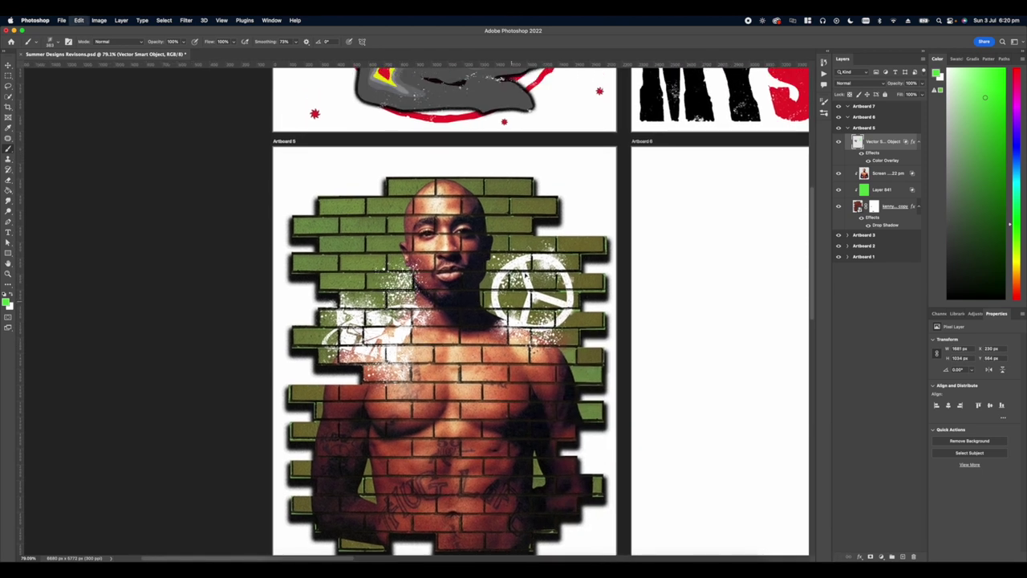
{"action": "left_click", "coordinate": [527, 245]}
{"action": "left_click_drag", "start_coordinate": [518, 337], "coordinate": [516, 277]}
{"action": "left_click", "coordinate": [334, 394]}
{"action": "left_click", "coordinate": [376, 428]}
{"action": "left_click", "coordinate": [549, 474]}
{"action": "left_click", "coordinate": [334, 149]}
{"action": "scroll", "coordinate": [332, 284], "scroll_direction": "down", "scroll_amount": 8}
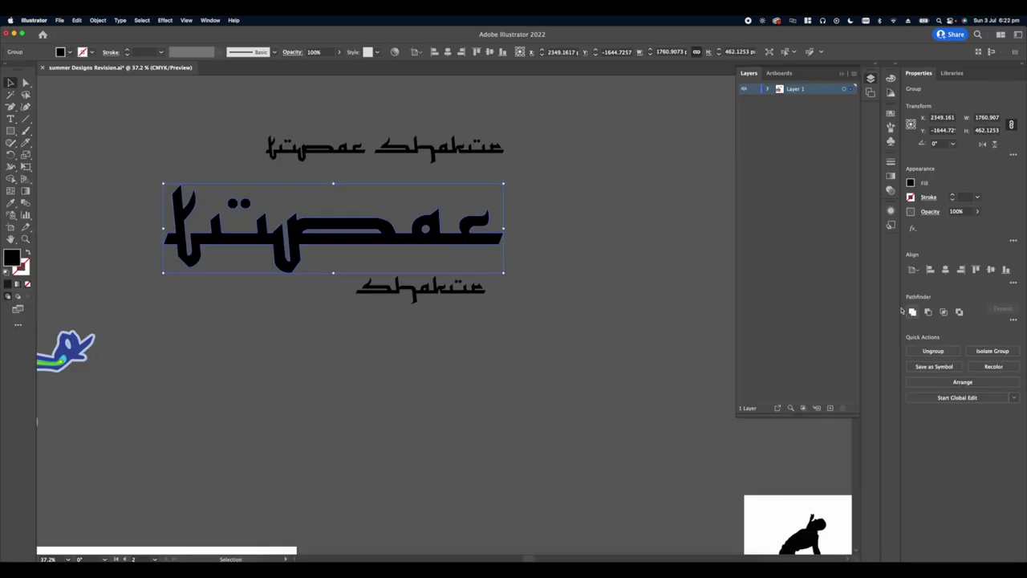
- Copy the enlarged "tupac" lettering in Illustrator and switch back to Photoshop
{"action": "left_click", "coordinate": [546, 257]}
{"action": "left_click", "coordinate": [342, 265]}
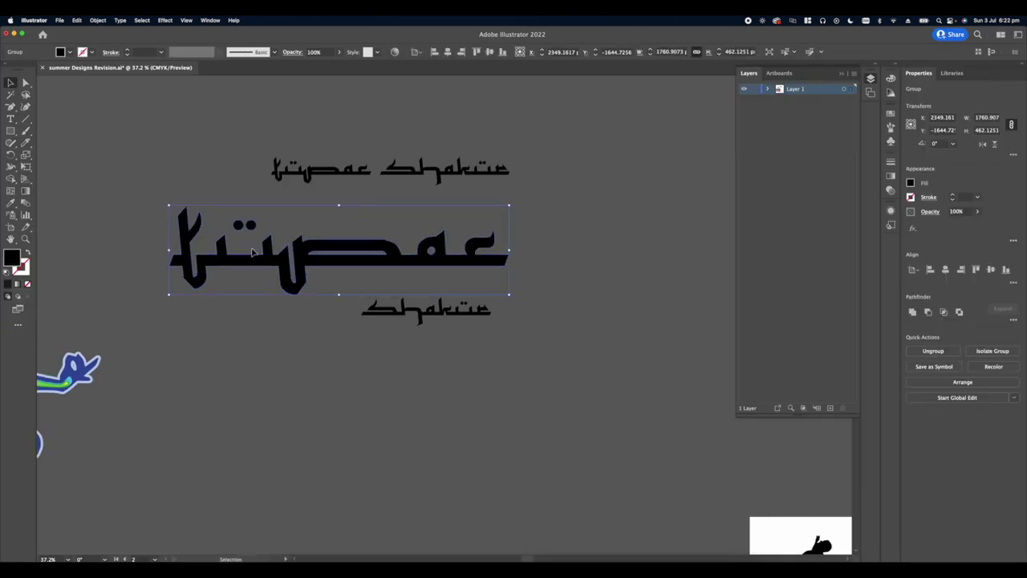
{"action": "scroll", "coordinate": [342, 249], "scroll_direction": "down", "scroll_amount": 5}
{"action": "scroll", "coordinate": [343, 249], "scroll_direction": "up", "scroll_amount": 2}
{"action": "left_click_drag", "start_coordinate": [315, 251], "coordinate": [354, 252]}
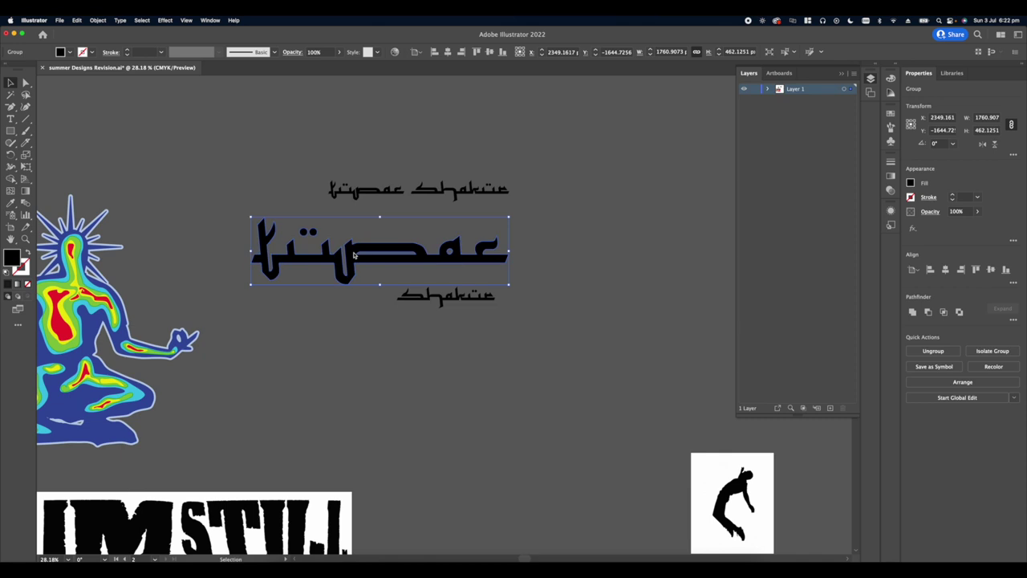
{"action": "left_click", "coordinate": [371, 315]}
{"action": "left_click_drag", "start_coordinate": [431, 348], "coordinate": [429, 324]}
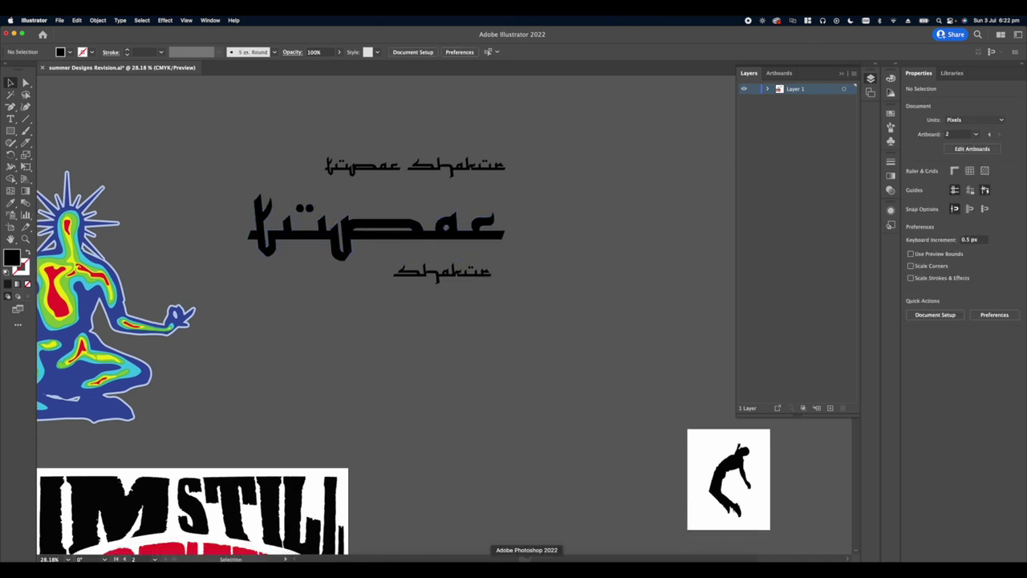
{"action": "left_click", "coordinate": [527, 568]}
{"action": "left_click", "coordinate": [513, 562]}
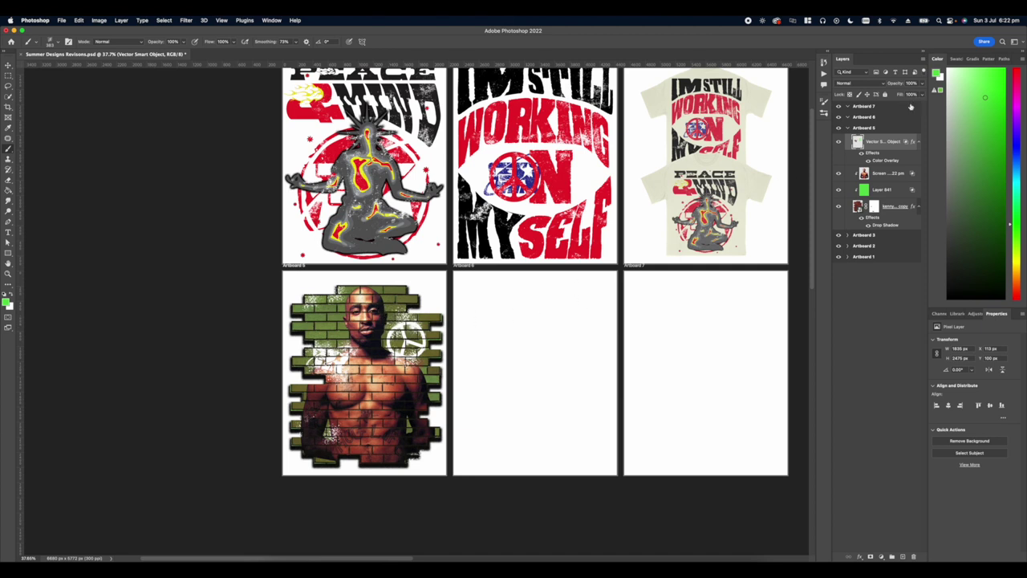
- Paste the copied lettering as a smart object and place it, scaled down slightly, across the top of the brick wall in Artboard 5
{"action": "scroll", "coordinate": [881, 139], "scroll_direction": "up", "scroll_amount": 1}
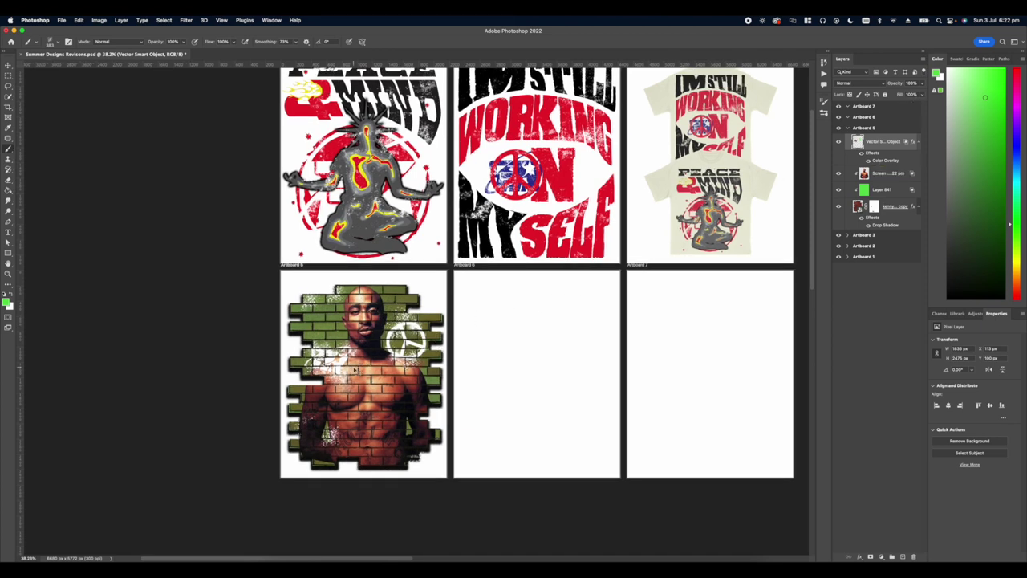
{"action": "key", "text": "super+v"}
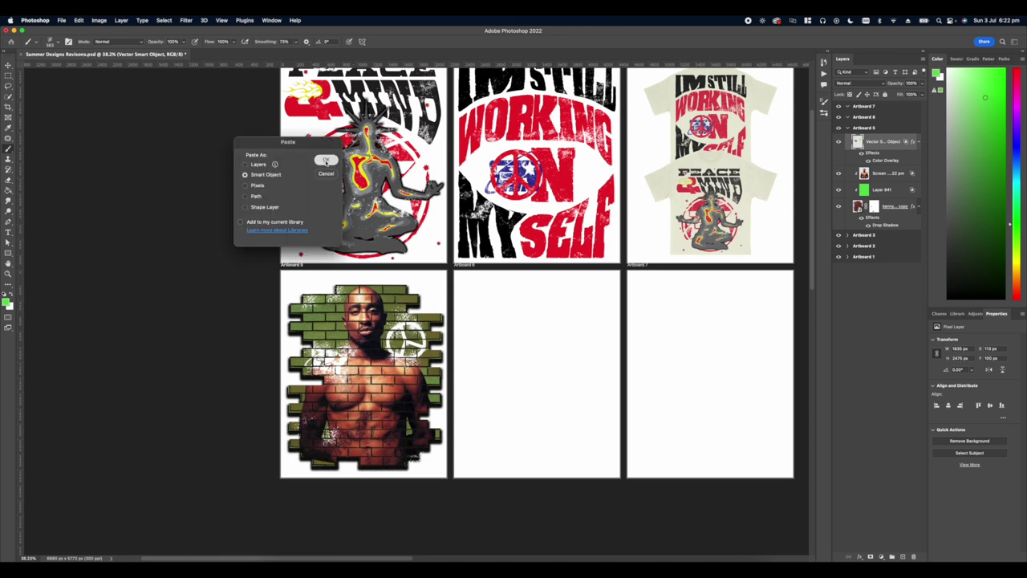
{"action": "key", "text": "Return"}
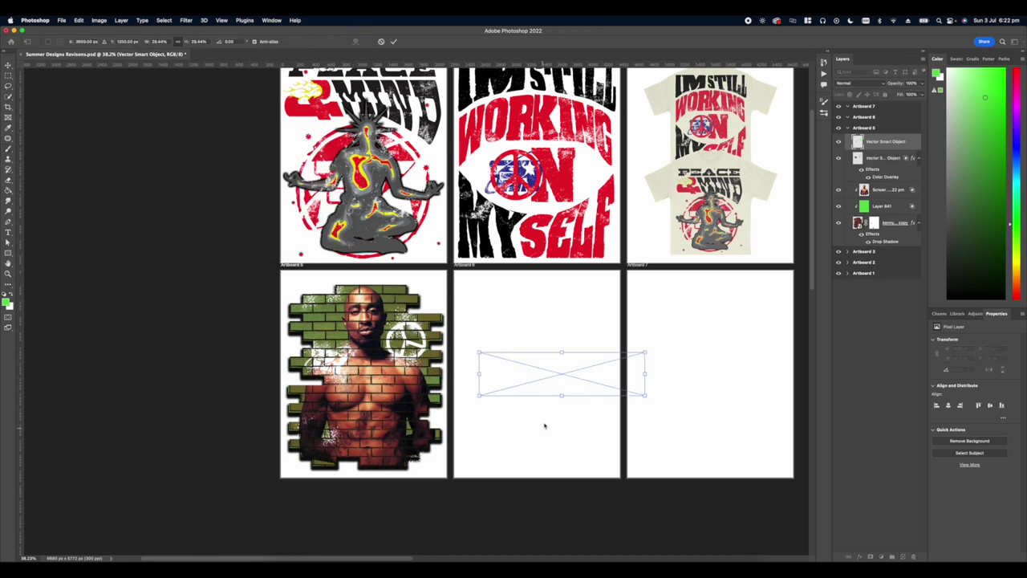
{"action": "left_click_drag", "start_coordinate": [574, 377], "coordinate": [374, 305]}
{"action": "left_click_drag", "start_coordinate": [450, 304], "coordinate": [365, 303]}
{"action": "scroll", "coordinate": [377, 309], "scroll_direction": "up", "scroll_amount": 5}
{"action": "scroll", "coordinate": [369, 304], "scroll_direction": "down", "scroll_amount": 1}
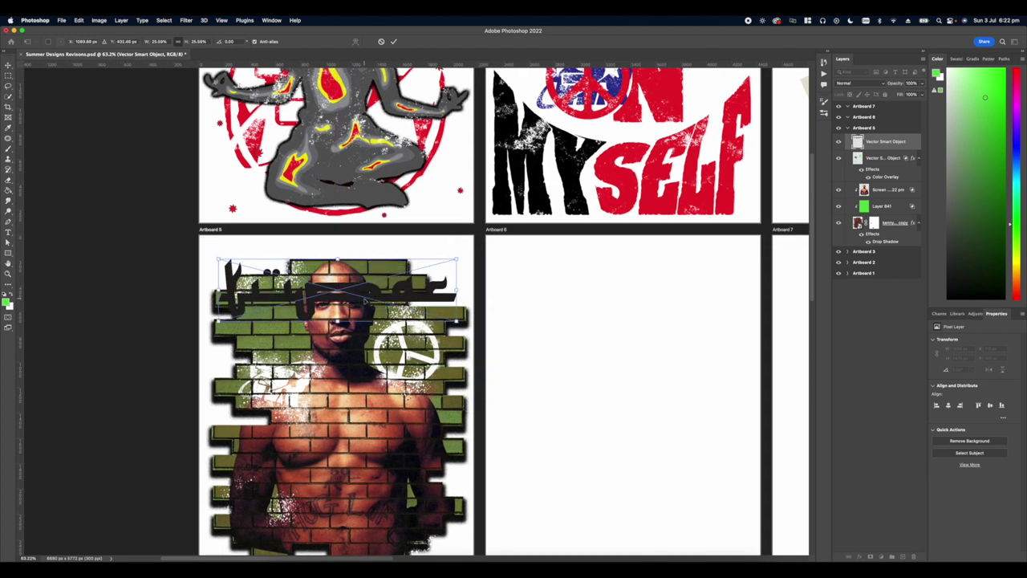
{"action": "key", "text": "Return"}
{"action": "key", "text": "b"}
{"action": "scroll", "coordinate": [380, 274], "scroll_direction": "down", "scroll_amount": 3}
{"action": "scroll", "coordinate": [305, 253], "scroll_direction": "up", "scroll_amount": 3}
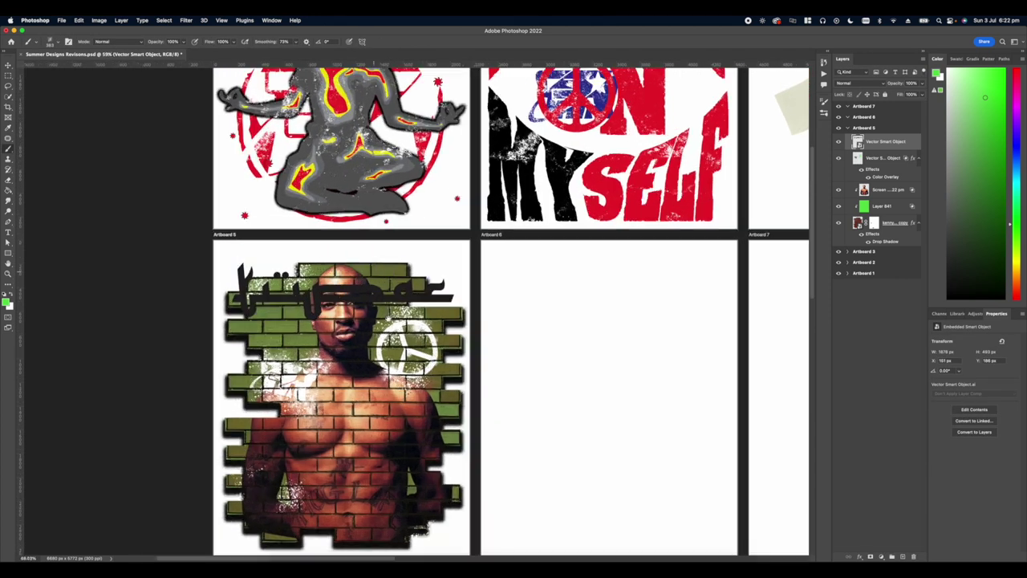
{"action": "key", "text": "super+t"}
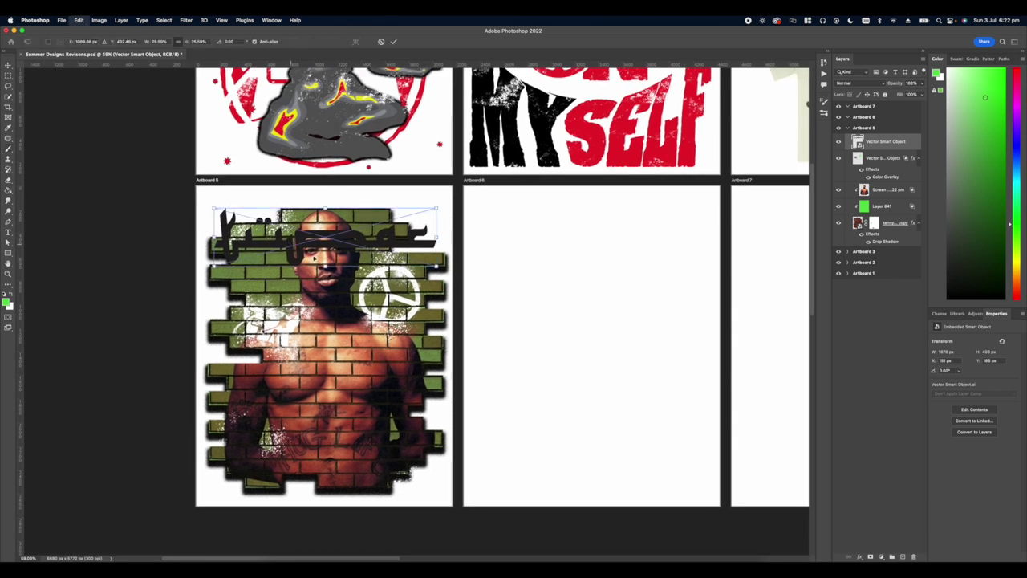
{"action": "right_click", "coordinate": [348, 237]}
{"action": "left_click", "coordinate": [335, 386]}
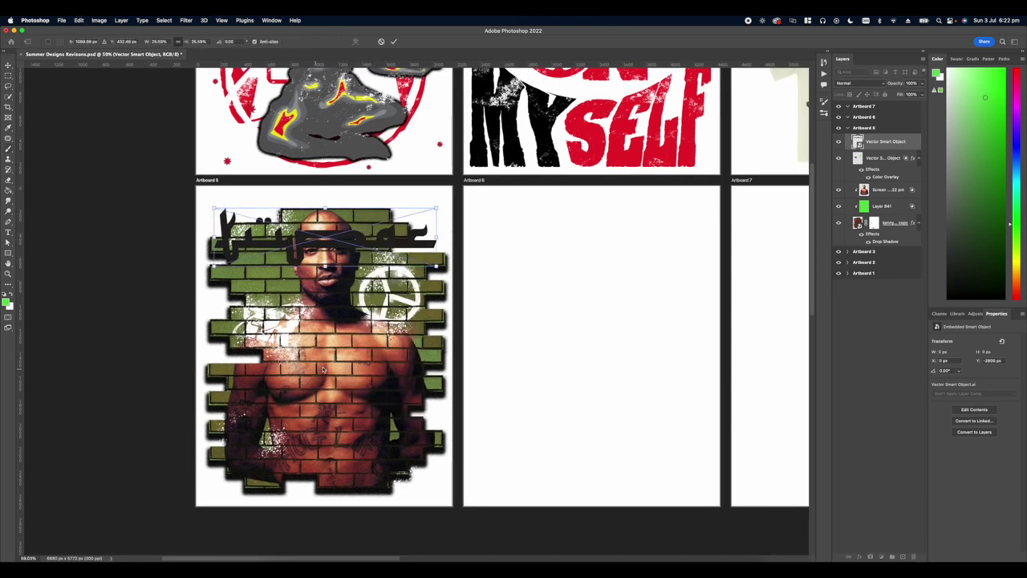
{"action": "left_click", "coordinate": [394, 42]}
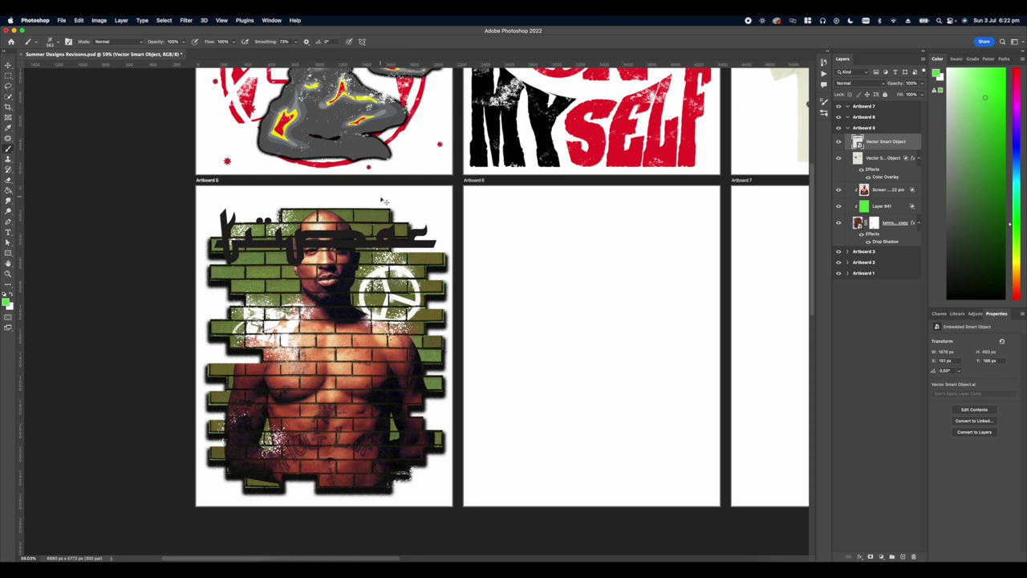
{"action": "key", "text": "super+t"}
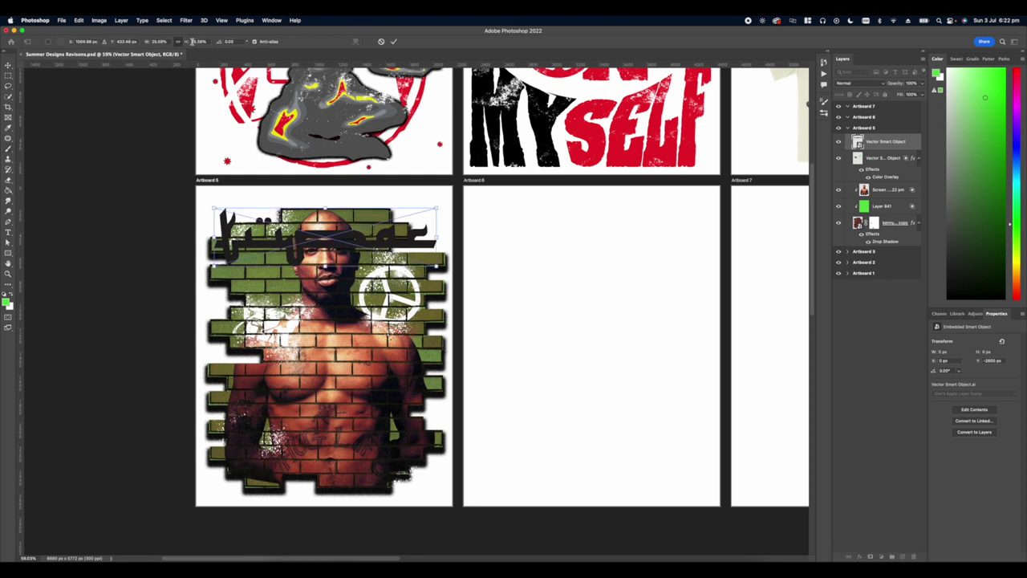
{"action": "left_click", "coordinate": [392, 42]}
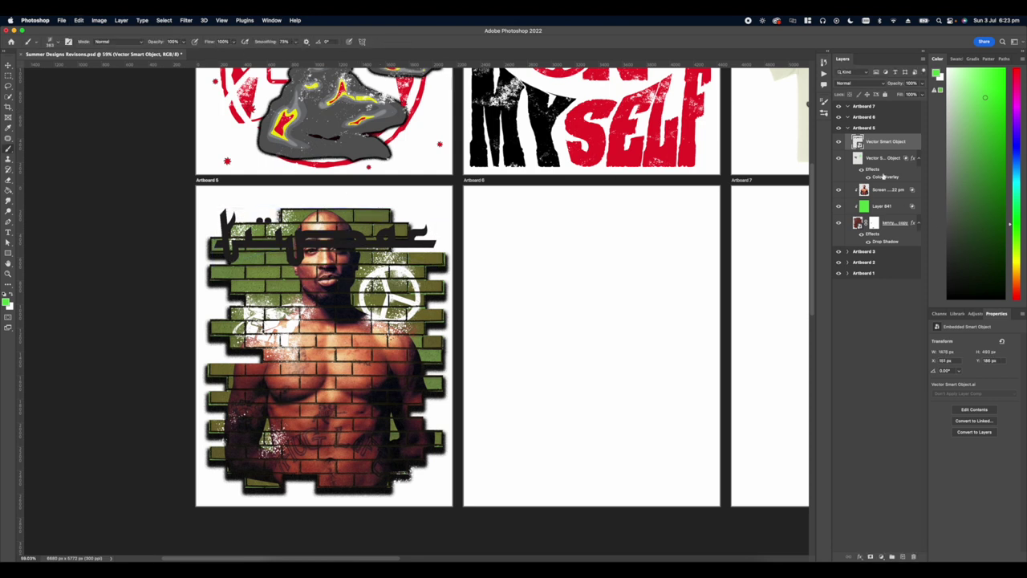
- Rasterize the lettering layer and bend it over the man's head with the Arc warp preset
{"action": "right_click", "coordinate": [876, 145]}
{"action": "left_click", "coordinate": [898, 320]}
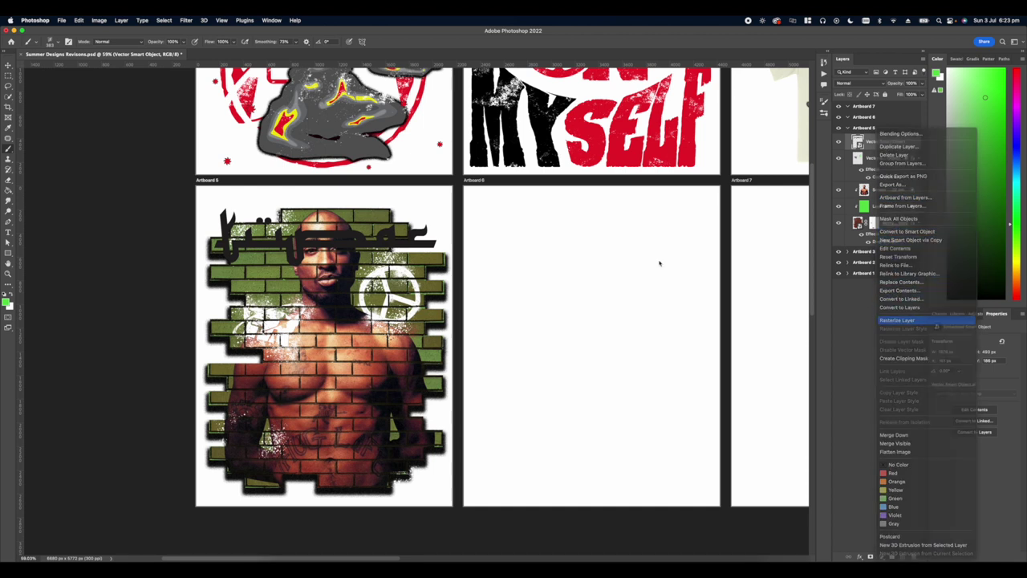
{"action": "key", "text": "super+t"}
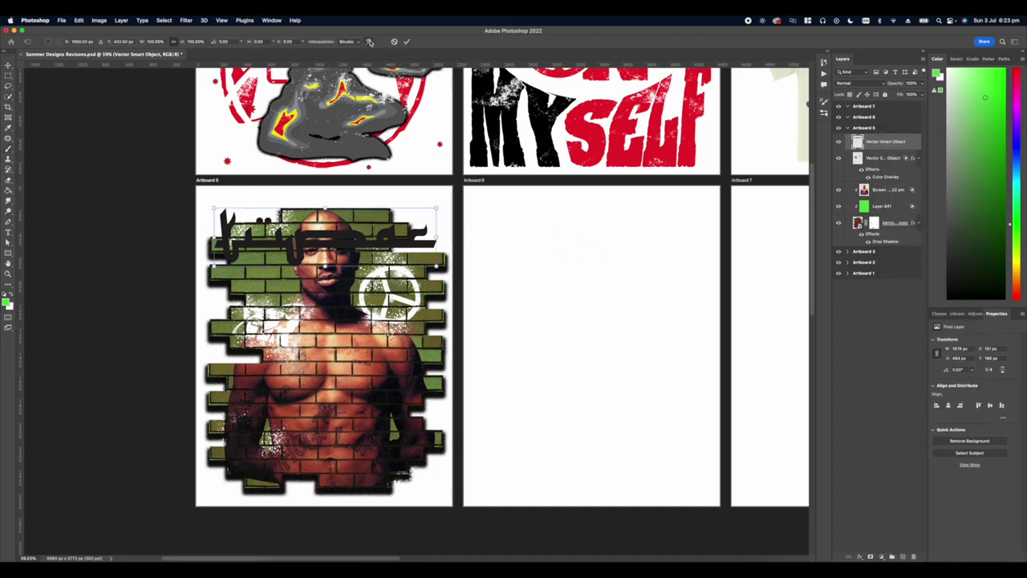
{"action": "left_click", "coordinate": [369, 42]}
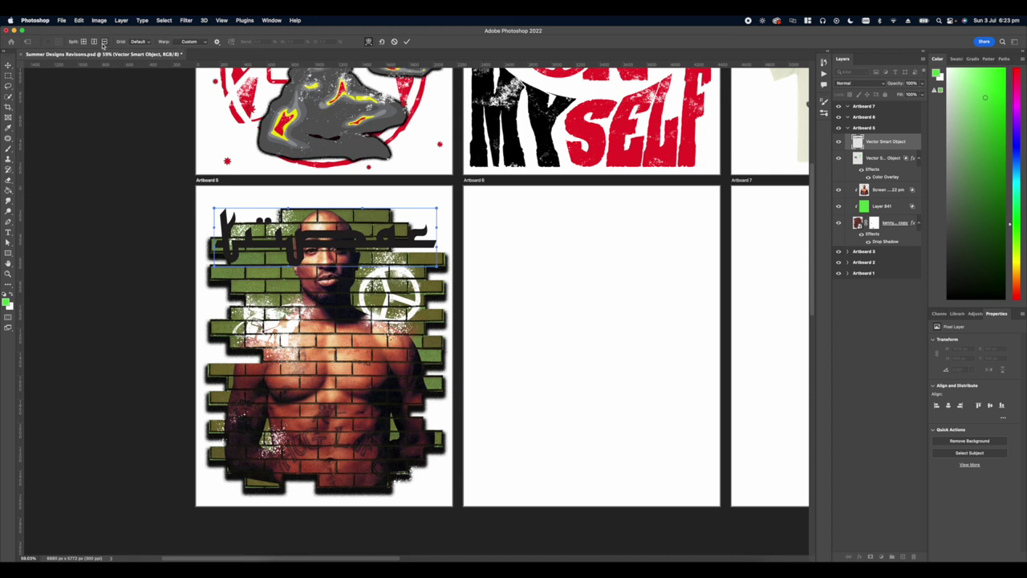
{"action": "left_click", "coordinate": [190, 42]}
{"action": "left_click", "coordinate": [189, 53]}
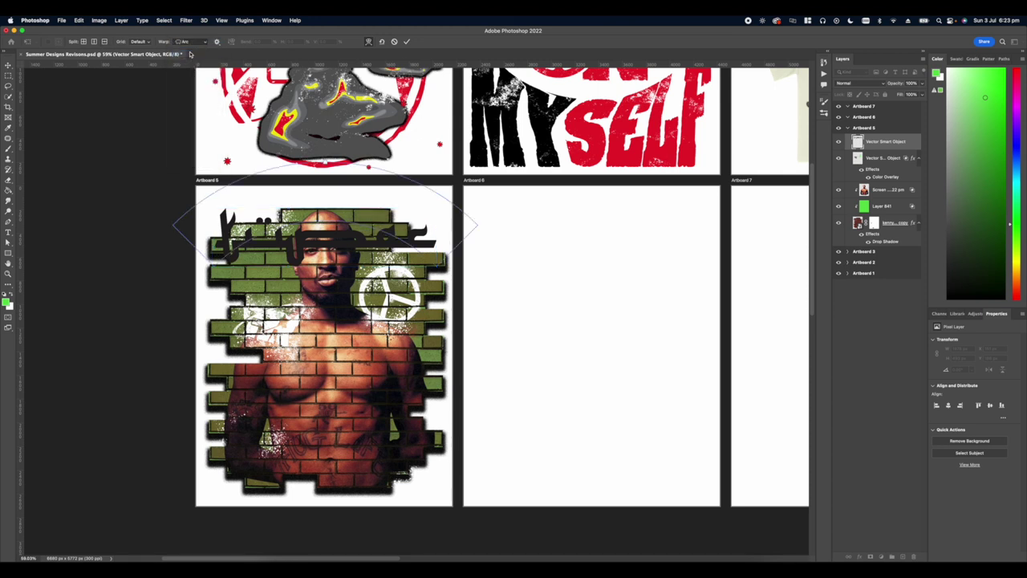
{"action": "left_click", "coordinate": [406, 42]}
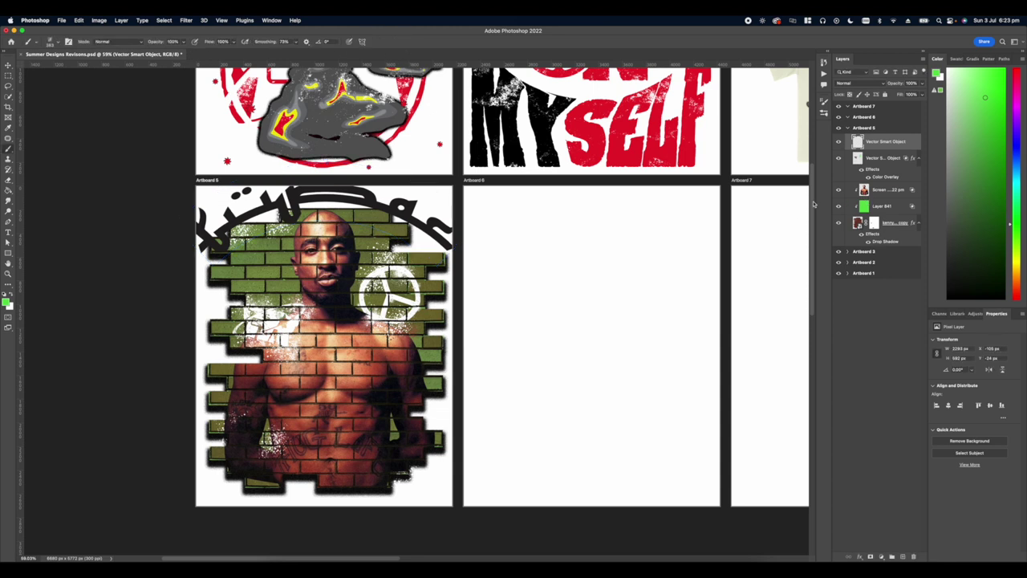
- Scale the arched lettering down to about 1960 px wide so it fits inside Artboard 5, and stretch it taller
{"action": "key", "text": "super+t"}
{"action": "left_click_drag", "start_coordinate": [450, 217], "coordinate": [404, 196]}
{"action": "key", "text": "Return"}
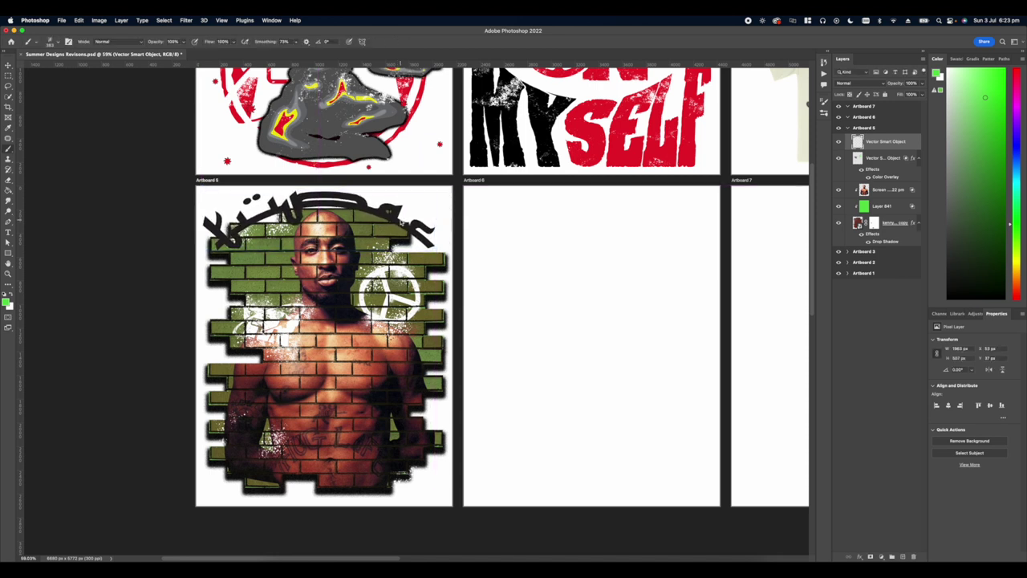
{"action": "scroll", "coordinate": [416, 313], "scroll_direction": "down", "scroll_amount": 5}
{"action": "scroll", "coordinate": [416, 313], "scroll_direction": "up", "scroll_amount": 4}
{"action": "key", "text": "super+t"}
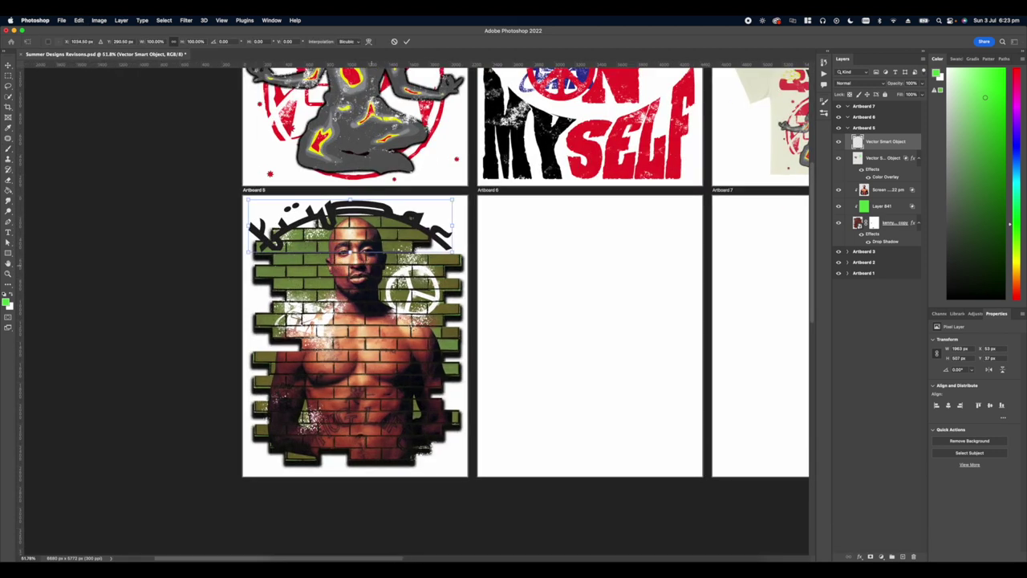
{"action": "left_click_drag", "start_coordinate": [350, 252], "coordinate": [350, 264]}
{"action": "key", "text": "Return"}
- Apply the orange gradient preset from the ARCADIA LAYER STYLES group to the arched lettering
{"action": "right_click", "coordinate": [891, 140]}
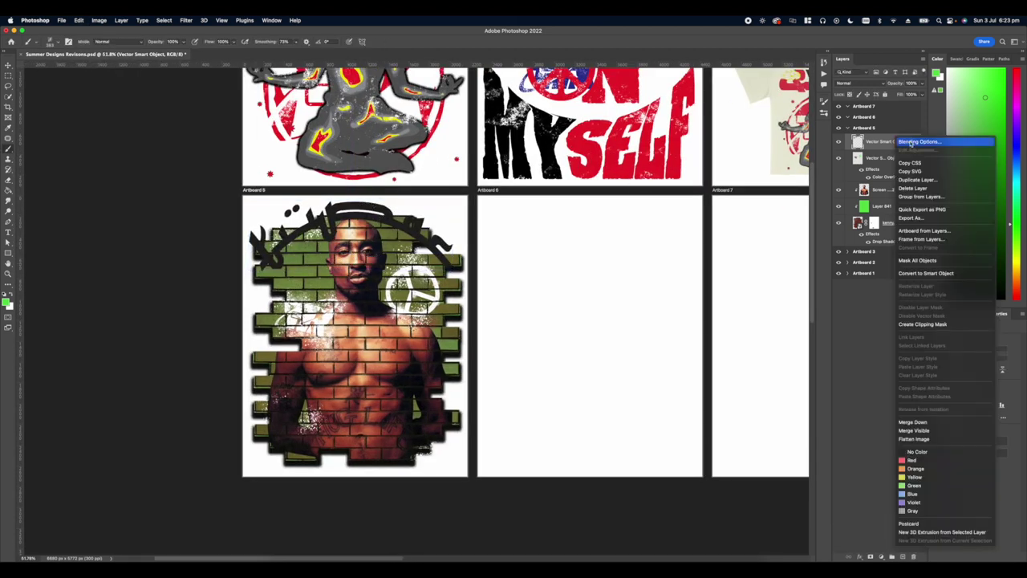
{"action": "left_click", "coordinate": [914, 142]}
{"action": "left_click", "coordinate": [473, 321]}
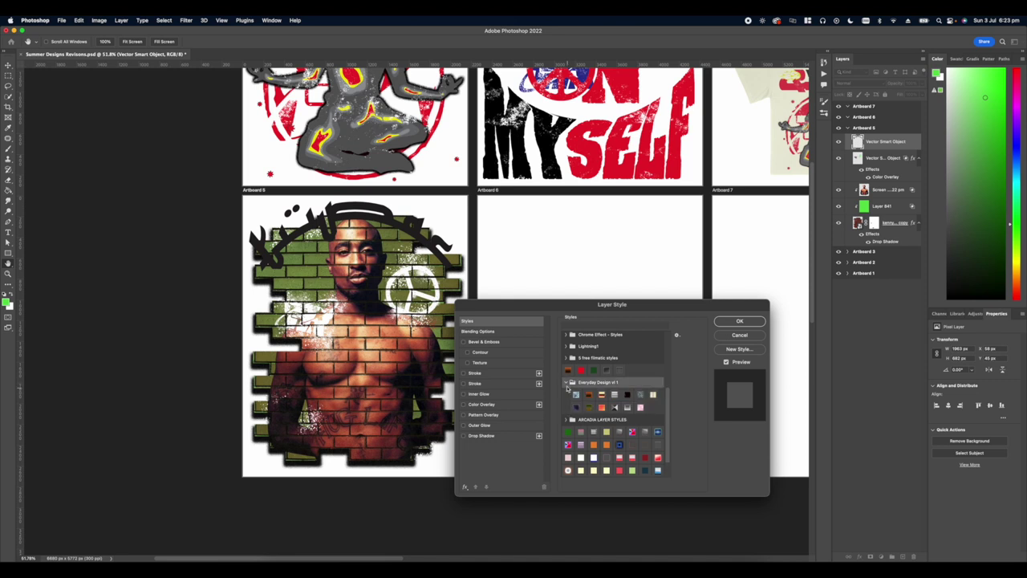
{"action": "left_click", "coordinate": [567, 394]}
{"action": "left_click", "coordinate": [614, 406]}
{"action": "left_click", "coordinate": [602, 406]}
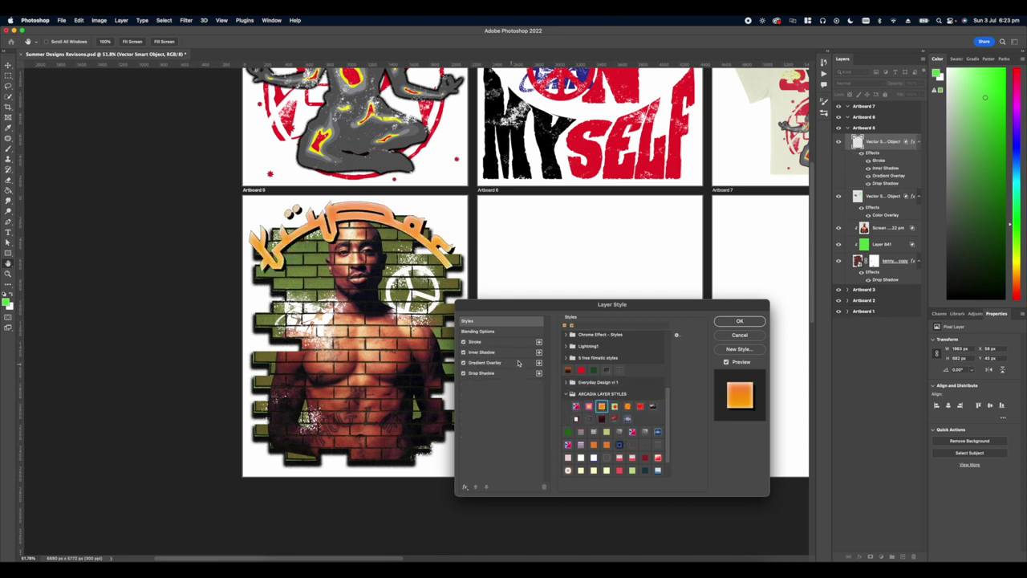
- Toggle the lettering's gradient overlay, drop shadow and inner shadow to compare them, and try a different inner shadow size
{"action": "left_click", "coordinate": [476, 352]}
{"action": "left_click", "coordinate": [461, 365]}
{"action": "left_click", "coordinate": [463, 363]}
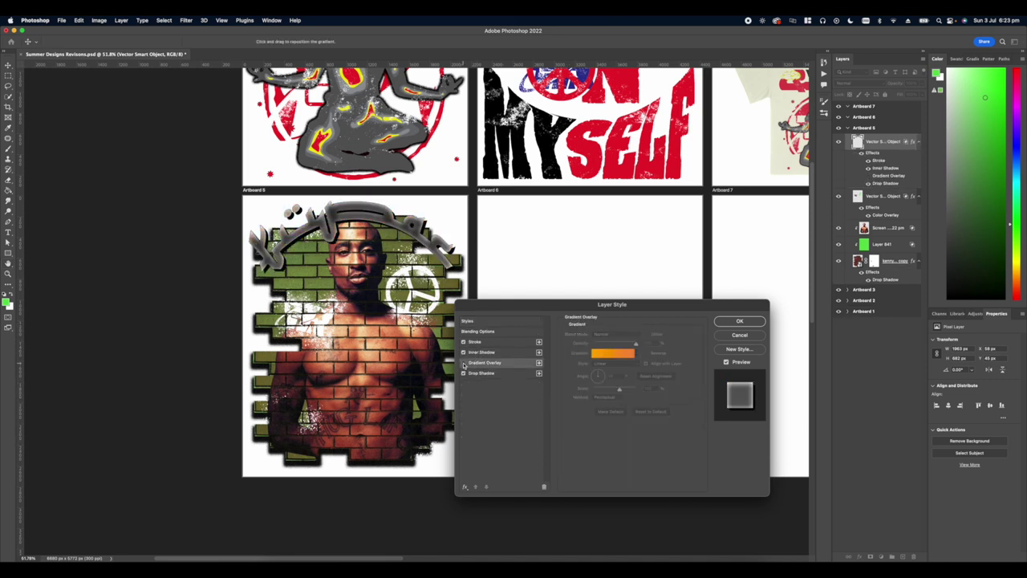
{"action": "left_click", "coordinate": [463, 362]}
{"action": "left_click", "coordinate": [463, 373]}
{"action": "left_click", "coordinate": [463, 373]}
{"action": "left_click", "coordinate": [463, 353]}
{"action": "left_click", "coordinate": [463, 353]}
{"action": "left_click", "coordinate": [463, 352]}
{"action": "left_click_drag", "start_coordinate": [605, 388], "coordinate": [600, 388]}
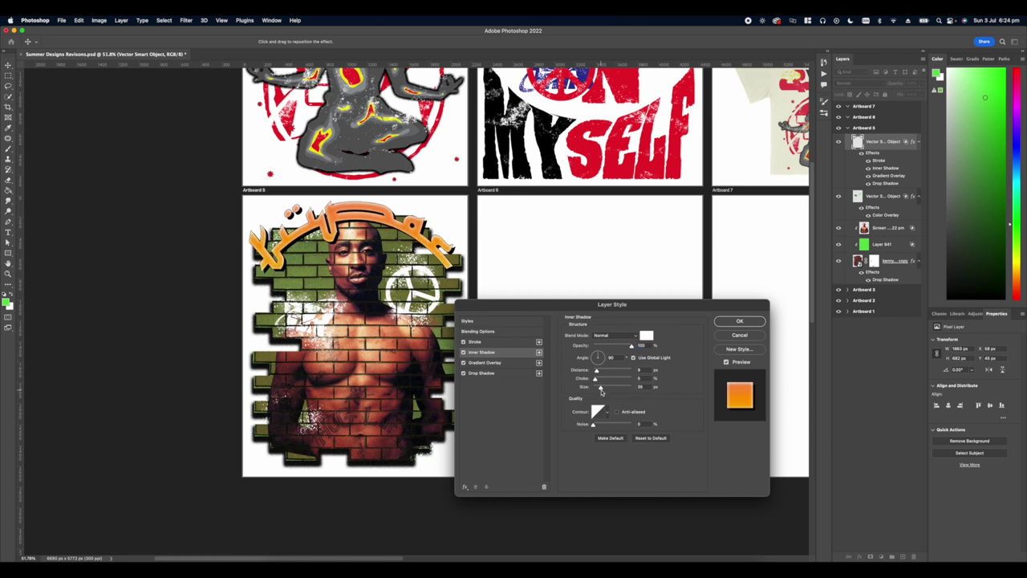
- Try a green-to-cream preset gradient for the lettering's gradient overlay
{"action": "left_click", "coordinate": [487, 362]}
{"action": "left_click", "coordinate": [615, 353]}
{"action": "scroll", "coordinate": [464, 192], "scroll_direction": "down", "scroll_amount": 10}
{"action": "left_click", "coordinate": [471, 259]}
{"action": "left_click", "coordinate": [468, 258]}
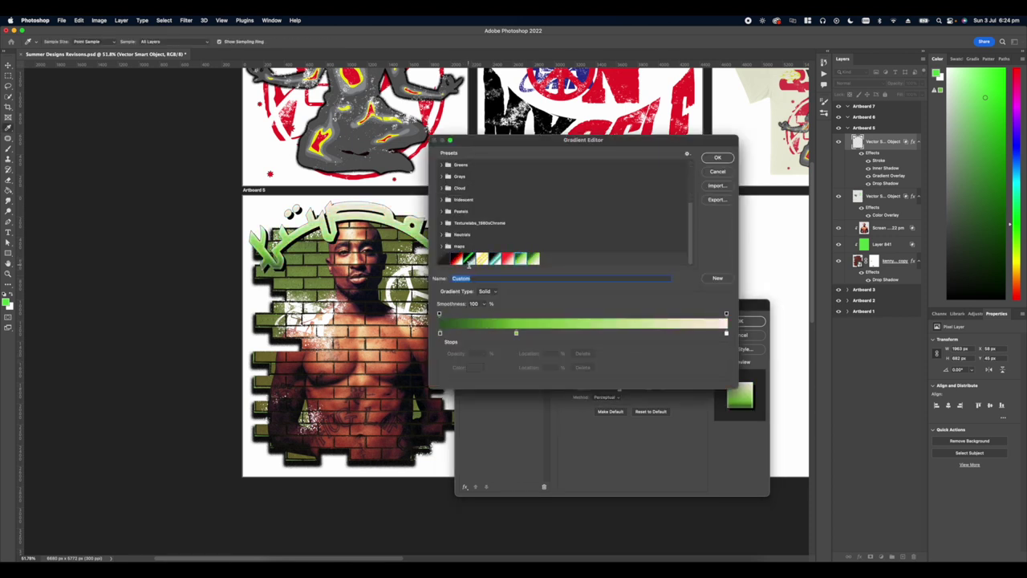
{"action": "key", "text": "Return"}
- Turn off the lettering's inner shadow and gradient overlay and give it a dark teal color overlay
{"action": "left_click", "coordinate": [463, 362]}
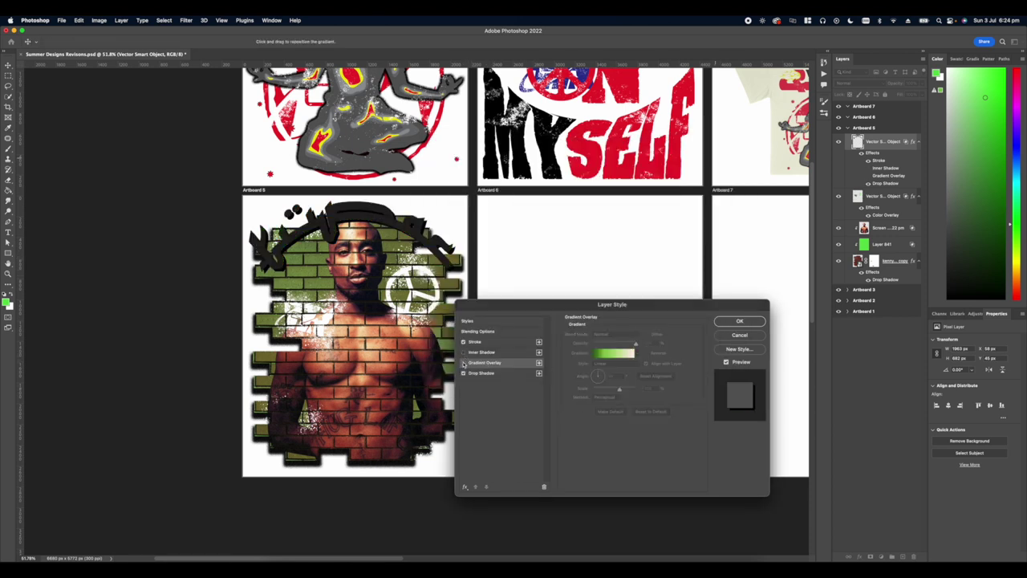
{"action": "left_click", "coordinate": [465, 486]}
{"action": "left_click", "coordinate": [488, 530]}
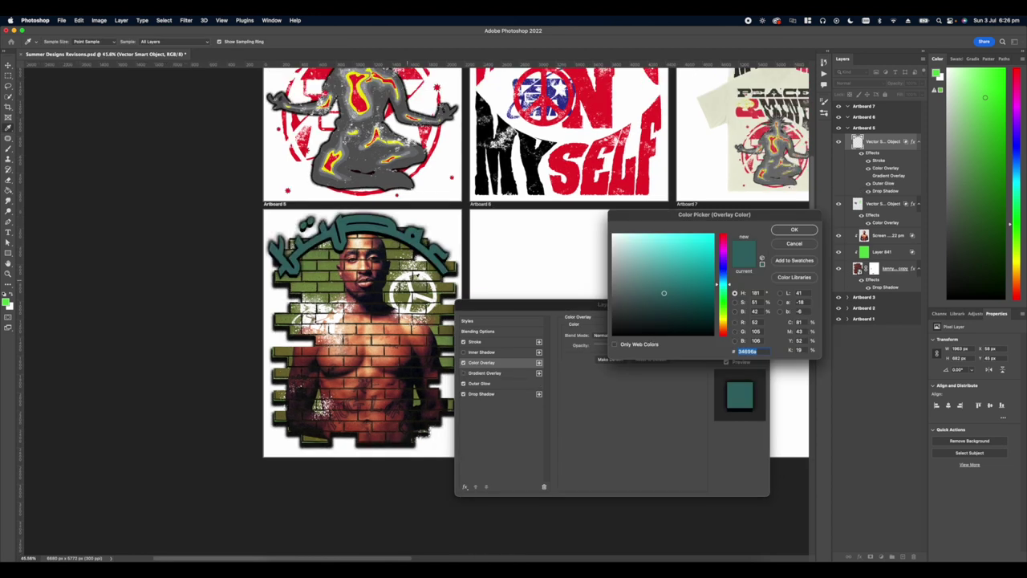
{"action": "left_click", "coordinate": [408, 276]}
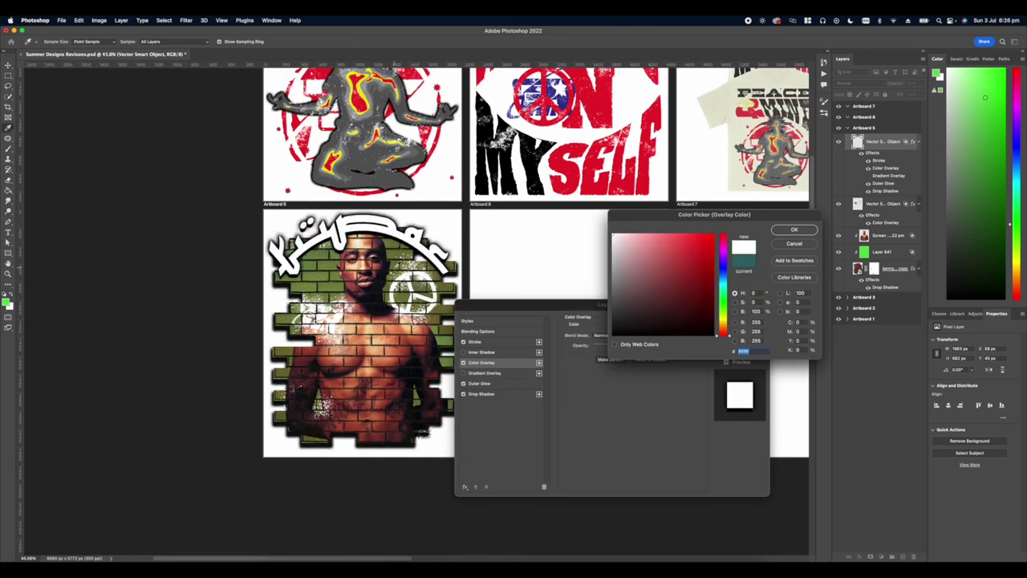
{"action": "left_click", "coordinate": [395, 268]}
{"action": "left_click_drag", "start_coordinate": [722, 293], "coordinate": [723, 283]}
{"action": "left_click", "coordinate": [795, 229]}
{"action": "left_click", "coordinate": [736, 319]}
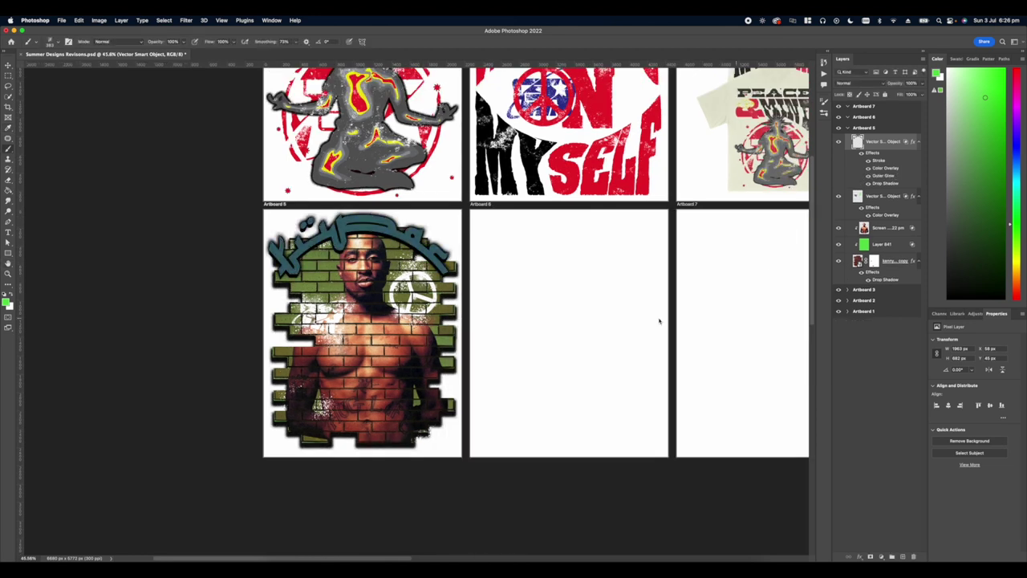
- Add a layer mask to the teal arched lettering and try stamping splatter over its ends on the mask
{"action": "scroll", "coordinate": [422, 311], "scroll_direction": "down", "scroll_amount": 4}
{"action": "scroll", "coordinate": [422, 312], "scroll_direction": "up", "scroll_amount": 8}
{"action": "scroll", "coordinate": [407, 309], "scroll_direction": "down", "scroll_amount": 2}
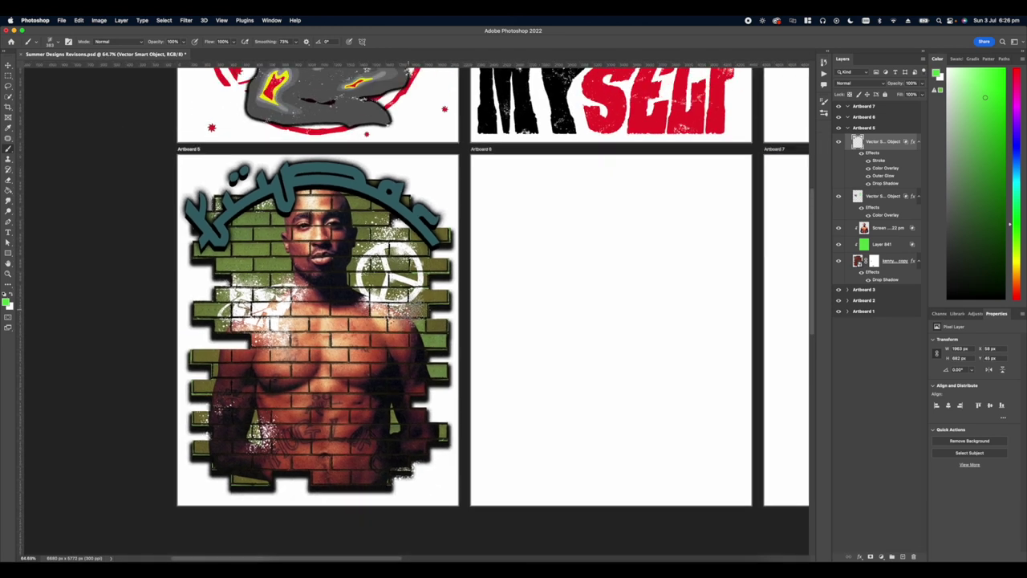
{"action": "left_click", "coordinate": [870, 556]}
{"action": "left_click", "coordinate": [255, 201]}
{"action": "key", "text": "super+z"}
{"action": "left_click", "coordinate": [192, 207]}
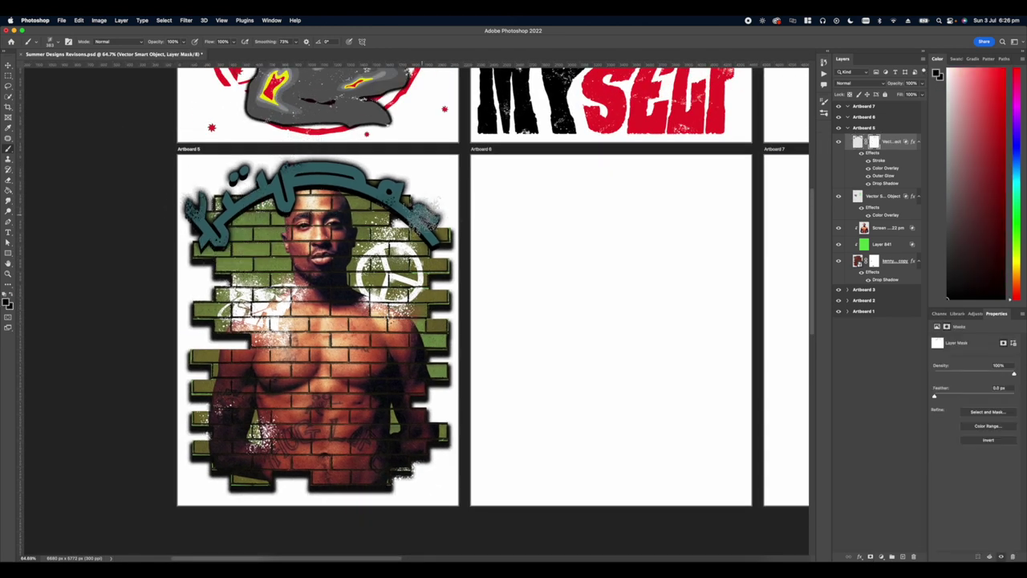
- Roughen the ends of the arched lettering with splatter painted directly on its layer instead of the mask, trying different brushes
{"action": "right_click", "coordinate": [391, 270]}
{"action": "left_click", "coordinate": [858, 142]}
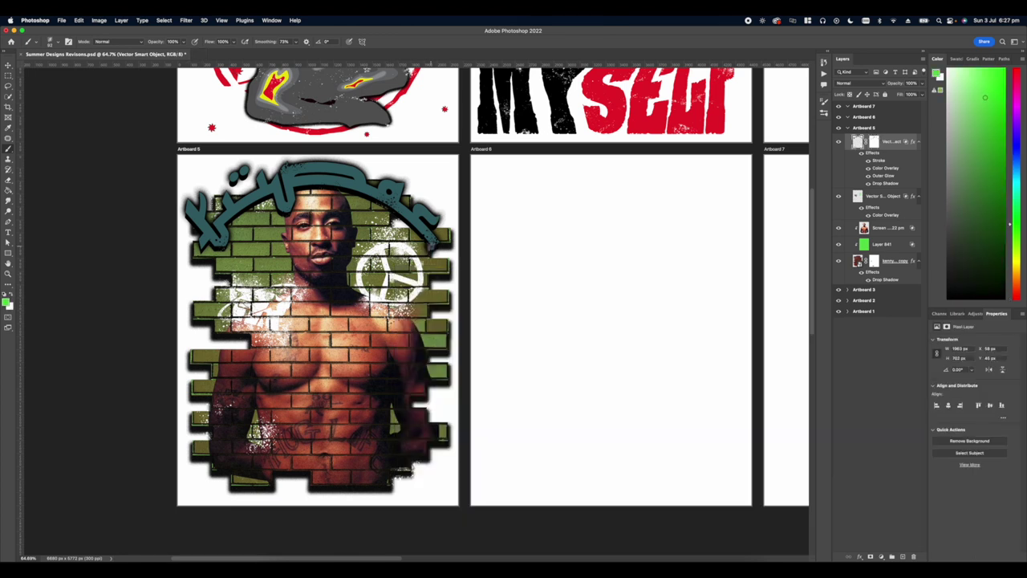
{"action": "right_click", "coordinate": [389, 288]}
{"action": "left_click", "coordinate": [451, 510]}
{"action": "left_click", "coordinate": [436, 235]}
{"action": "key", "text": "super+z"}
{"action": "right_click", "coordinate": [359, 236]}
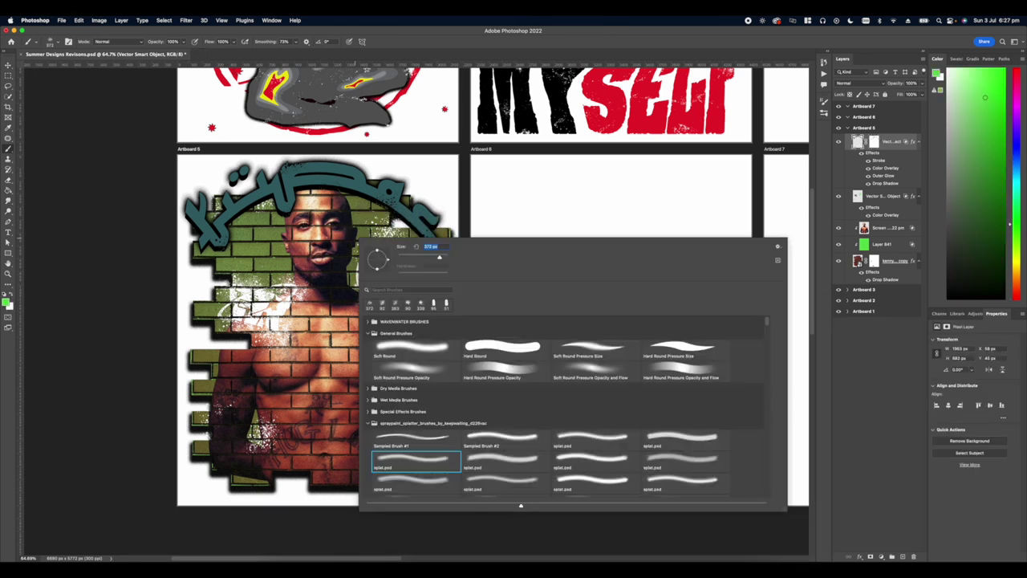
{"action": "scroll", "coordinate": [504, 450], "scroll_direction": "down", "scroll_amount": 3}
{"action": "left_click", "coordinate": [506, 470]}
{"action": "key", "text": "Return"}
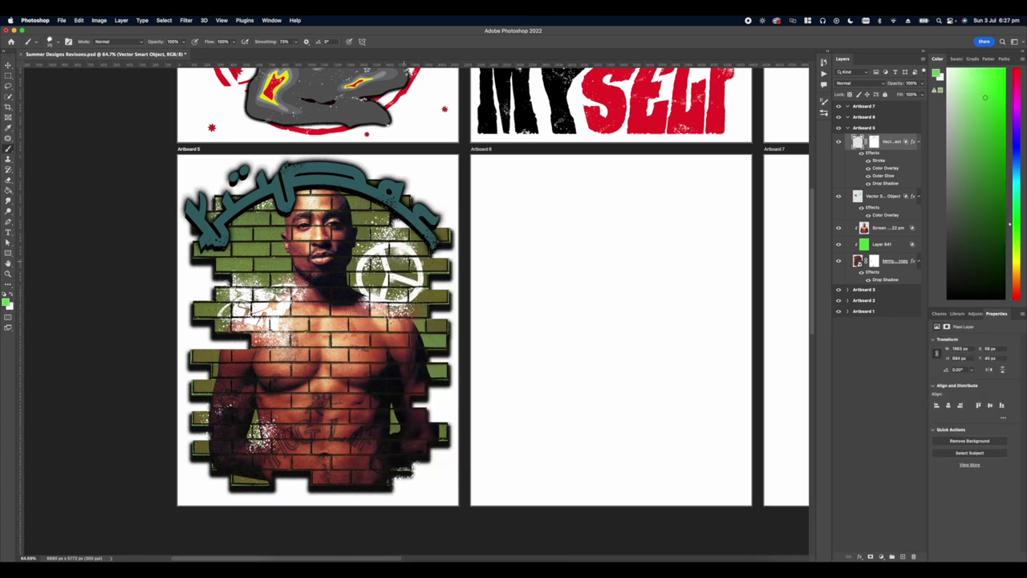
- Check the whole Artboard 5 design and switch to Illustrator
{"action": "scroll", "coordinate": [378, 261], "scroll_direction": "down", "scroll_amount": 4}
{"action": "scroll", "coordinate": [393, 281], "scroll_direction": "up", "scroll_amount": 1}
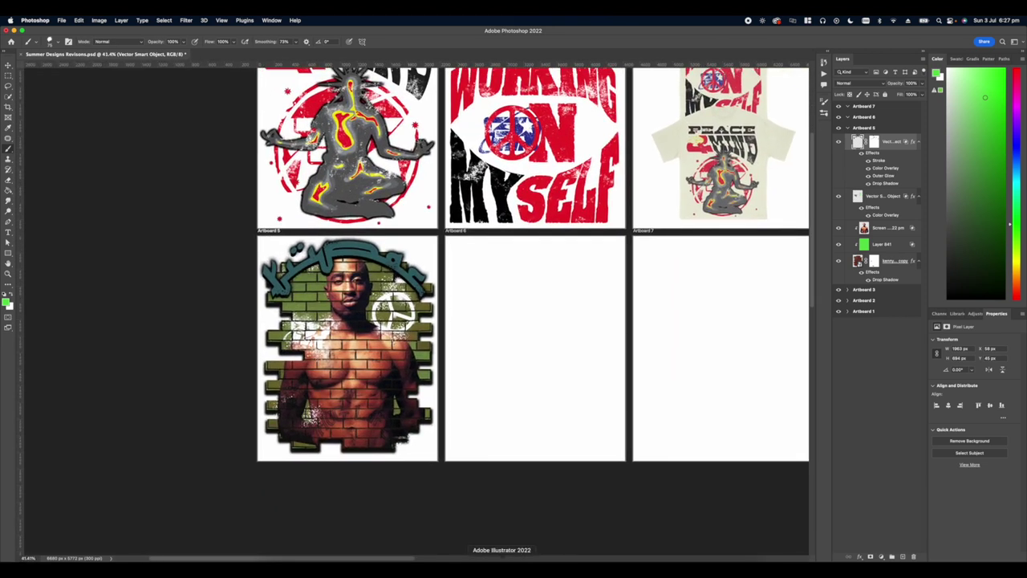
{"action": "left_click", "coordinate": [507, 569]}
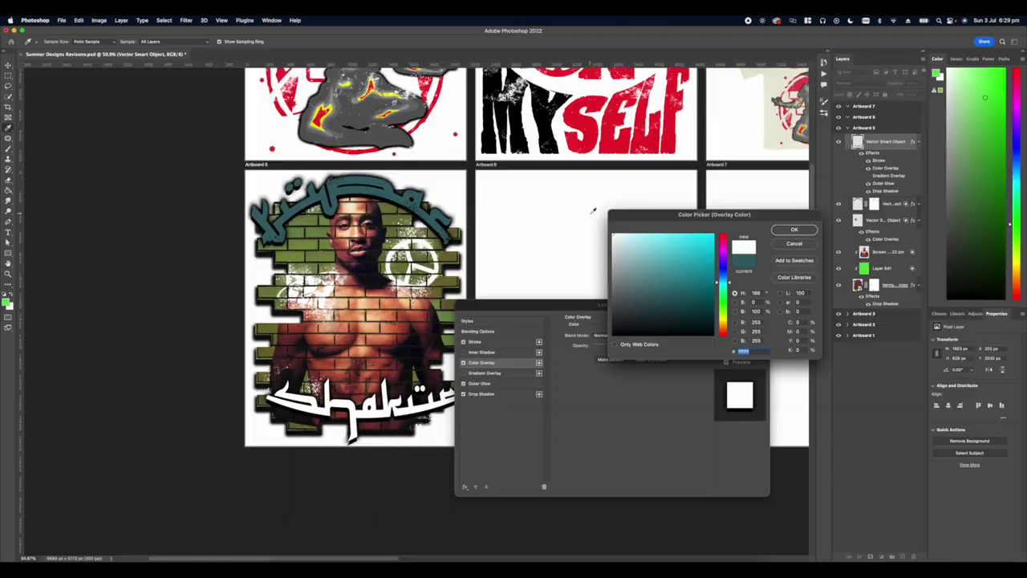
- Apply a white color overlay to the "Shakur" lettering across the lower part of the portrait
{"action": "key", "text": "Return"}
{"action": "key", "text": "Return"}
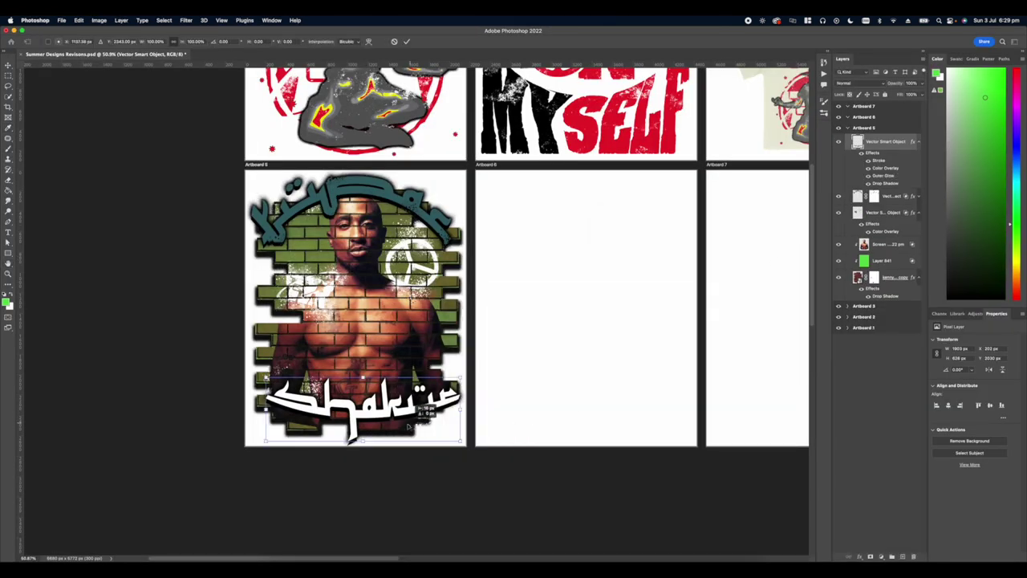
- Move the white "Shakur" lettering slightly to the right across the lower part of the portrait
{"action": "left_click_drag", "start_coordinate": [385, 425], "coordinate": [408, 425]}
{"action": "key", "text": "Return"}
{"action": "scroll", "coordinate": [416, 312], "scroll_direction": "down", "scroll_amount": 5}
{"action": "scroll", "coordinate": [416, 310], "scroll_direction": "up", "scroll_amount": 6}
{"action": "scroll", "coordinate": [414, 308], "scroll_direction": "down", "scroll_amount": 2}
- Nudge the teal arched "Tupac" lettering into place above the portrait in Artboard 5
{"action": "left_click", "coordinate": [415, 220], "text": "super"}
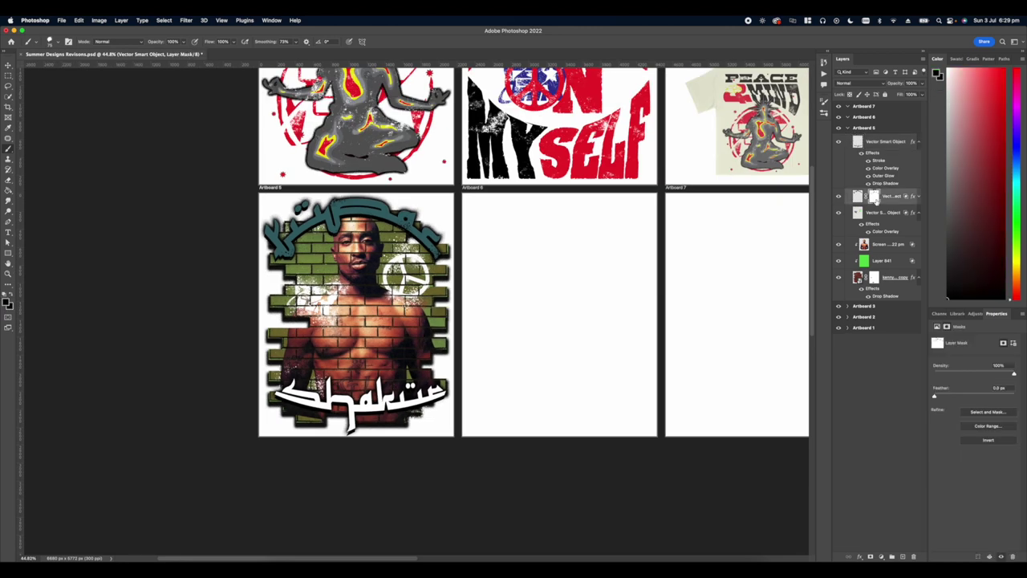
{"action": "key", "text": "super+t"}
{"action": "left_click_drag", "start_coordinate": [415, 220], "coordinate": [417, 222]}
{"action": "key", "text": "Return"}
{"action": "scroll", "coordinate": [417, 222], "scroll_direction": "left", "scroll_amount": 1}
{"action": "scroll", "coordinate": [417, 232], "scroll_direction": "up", "scroll_amount": 4}
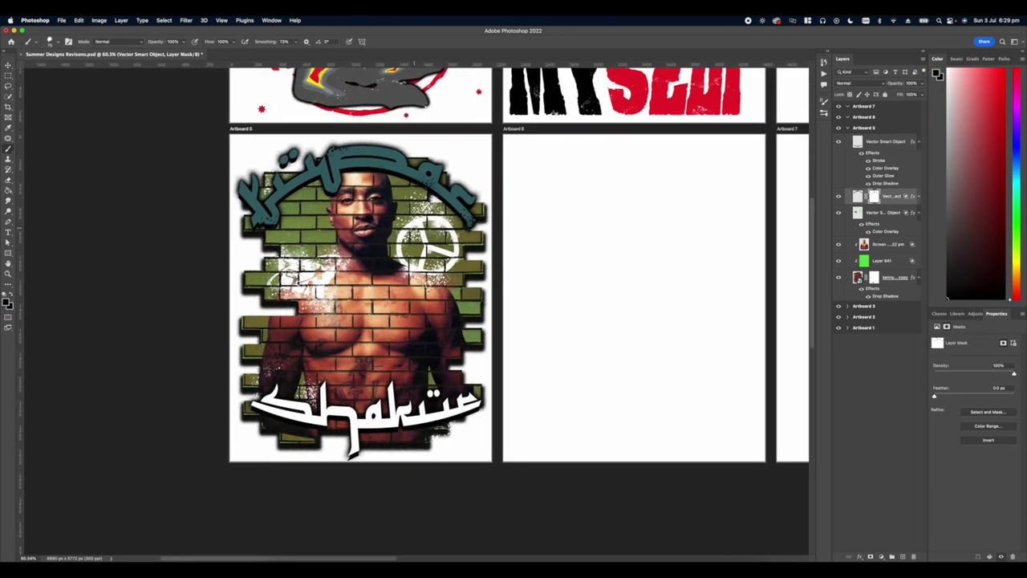
{"action": "scroll", "coordinate": [457, 245], "scroll_direction": "down", "scroll_amount": 1}
{"action": "scroll", "coordinate": [470, 236], "scroll_direction": "down", "scroll_amount": 3}
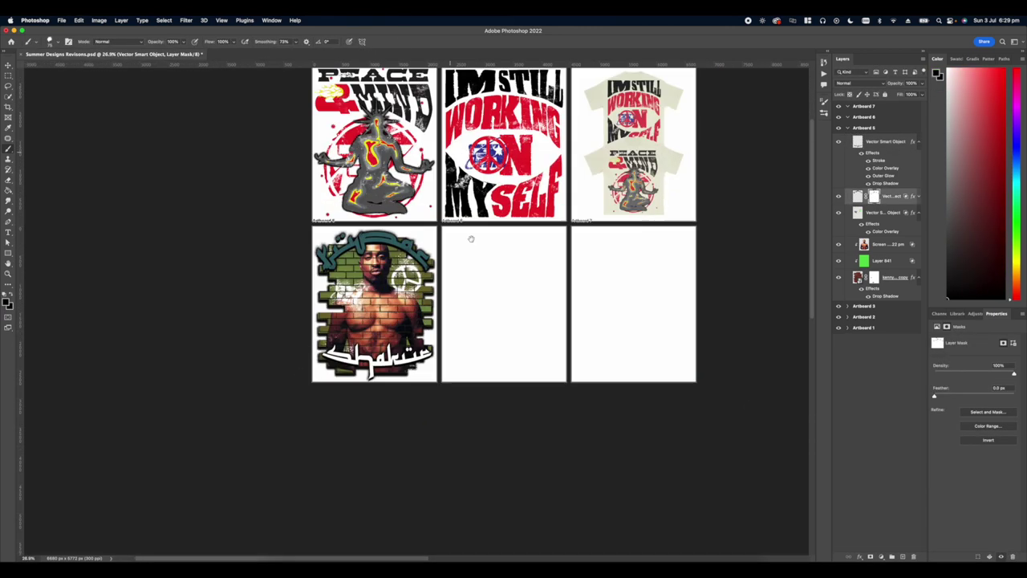
- Group the portrait, peace-sign graffiti, green fill and brick-wall layers in Artboard 5 and convert the group to a Smart Object
{"action": "scroll", "coordinate": [733, 190], "scroll_direction": "up", "scroll_amount": 3}
{"action": "left_click", "coordinate": [883, 212]}
{"action": "left_click", "coordinate": [887, 277], "text": "shift"}
{"action": "key", "text": "super+g"}
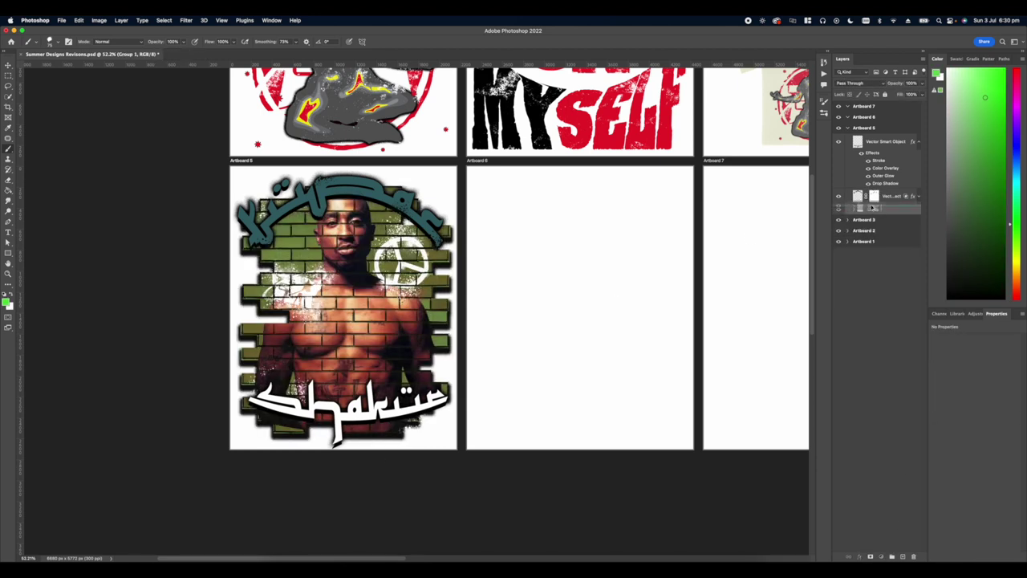
{"action": "right_click", "coordinate": [873, 208]}
{"action": "left_click", "coordinate": [899, 291]}
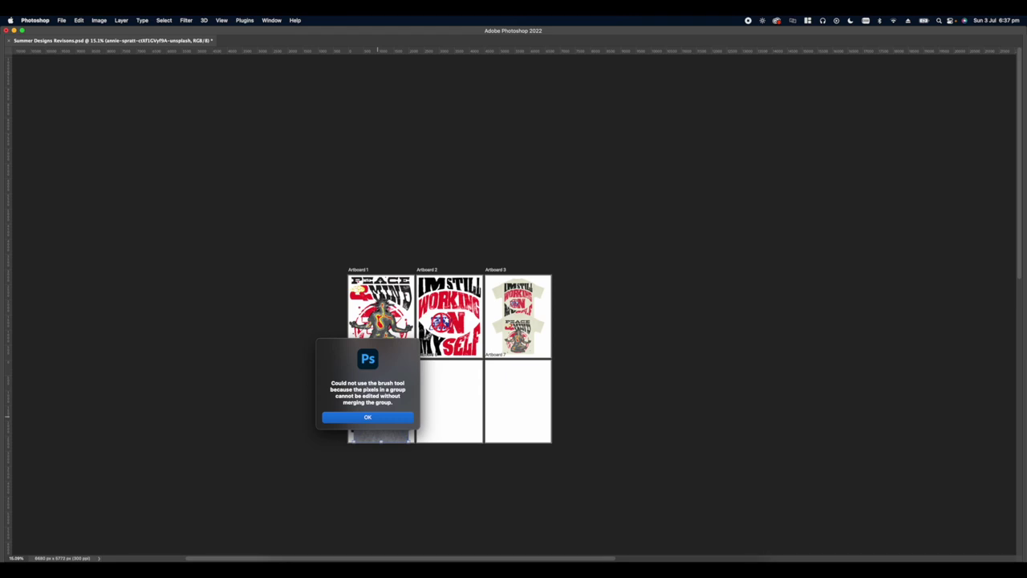
- Paste the red sun, "Tupac" and quote artwork into Artboard 6 as a Smart Object, scaled slightly down inside the artboard
{"action": "key", "text": "Tab"}
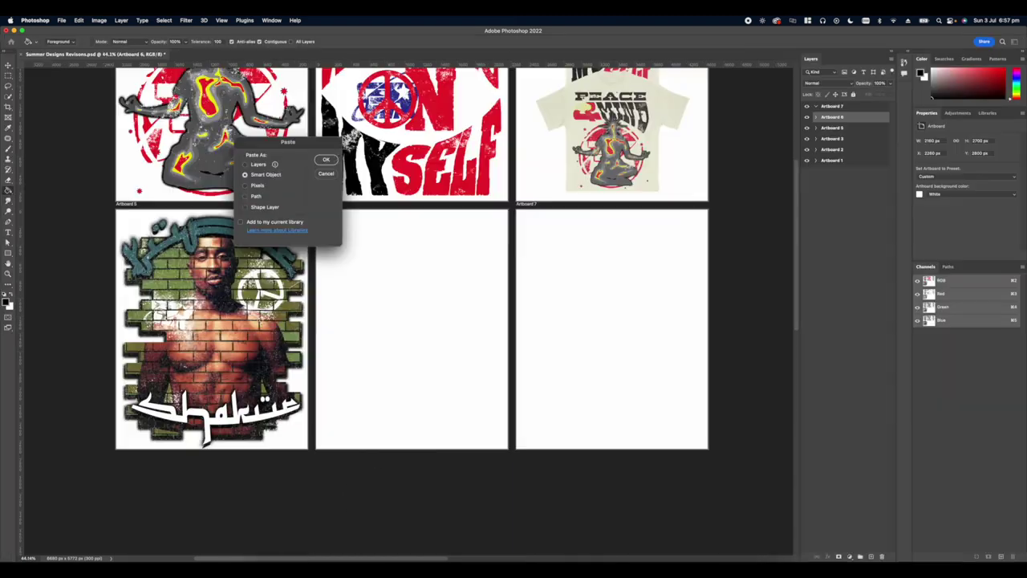
{"action": "key", "text": "Return"}
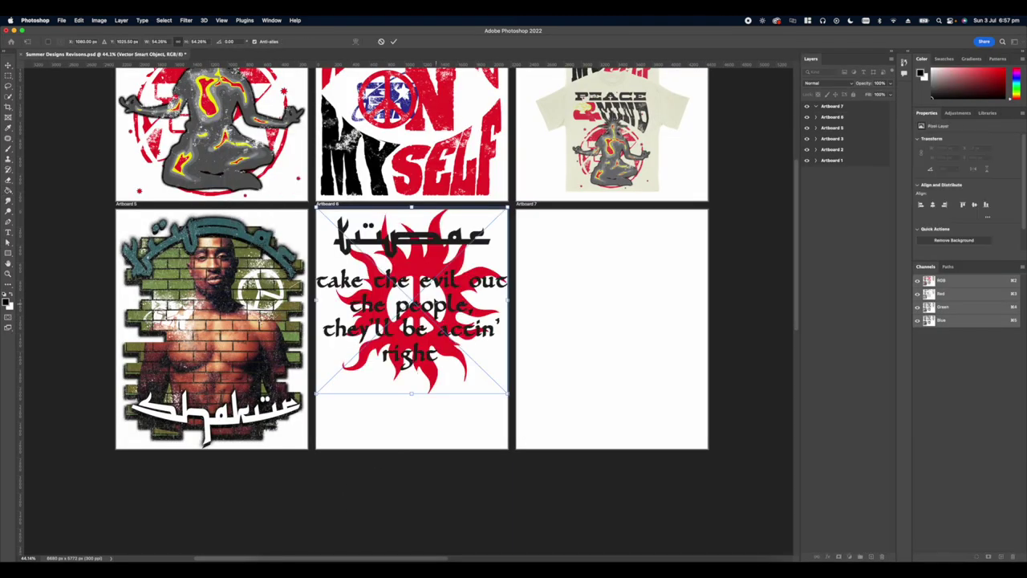
{"action": "left_click_drag", "start_coordinate": [503, 346], "coordinate": [496, 346]}
{"action": "left_click_drag", "start_coordinate": [410, 341], "coordinate": [430, 298]}
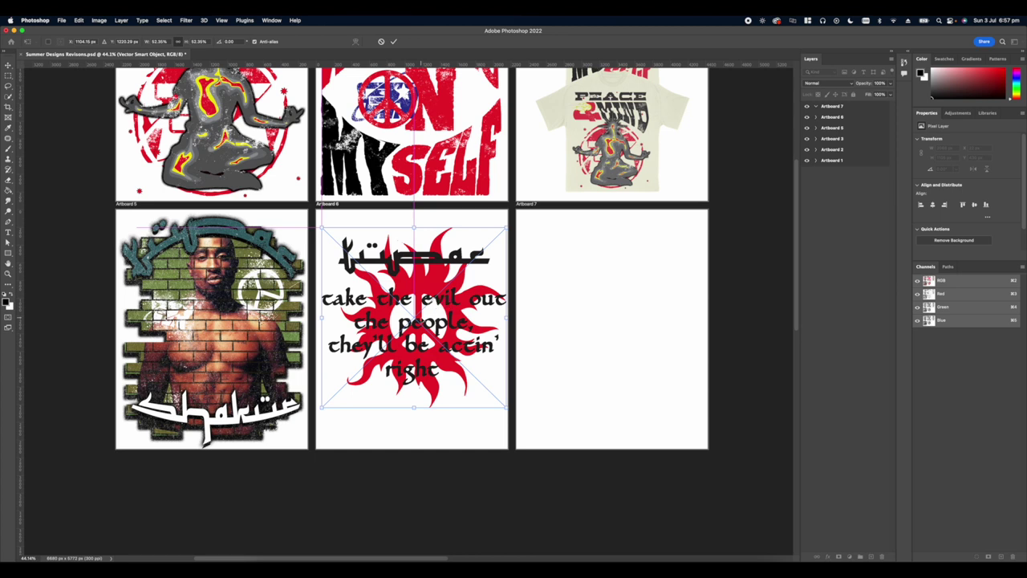
{"action": "key", "text": "Return"}
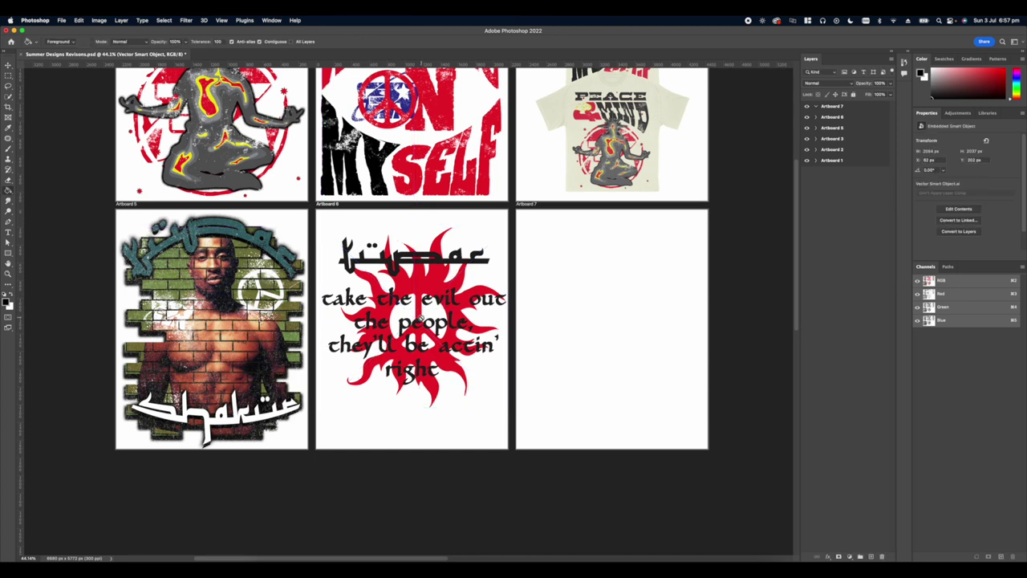
- Fine-tune the size of the pasted sun and quote artwork so it fits within the width of Artboard 6
{"action": "scroll", "coordinate": [418, 319], "scroll_direction": "down", "scroll_amount": 5}
{"action": "scroll", "coordinate": [418, 319], "scroll_direction": "up", "scroll_amount": 6}
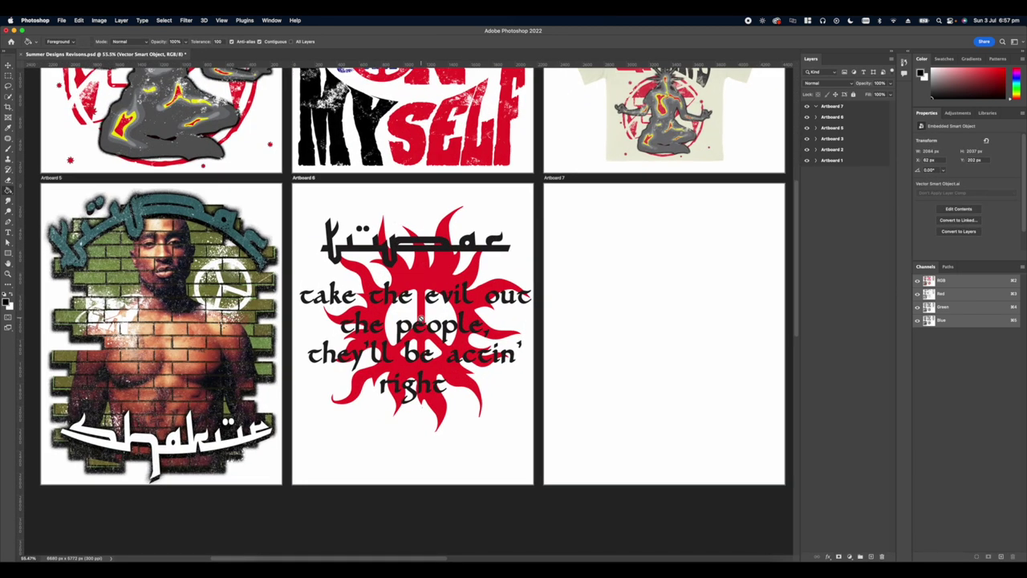
{"action": "scroll", "coordinate": [418, 320], "scroll_direction": "up", "scroll_amount": 1}
{"action": "key", "text": "super+t"}
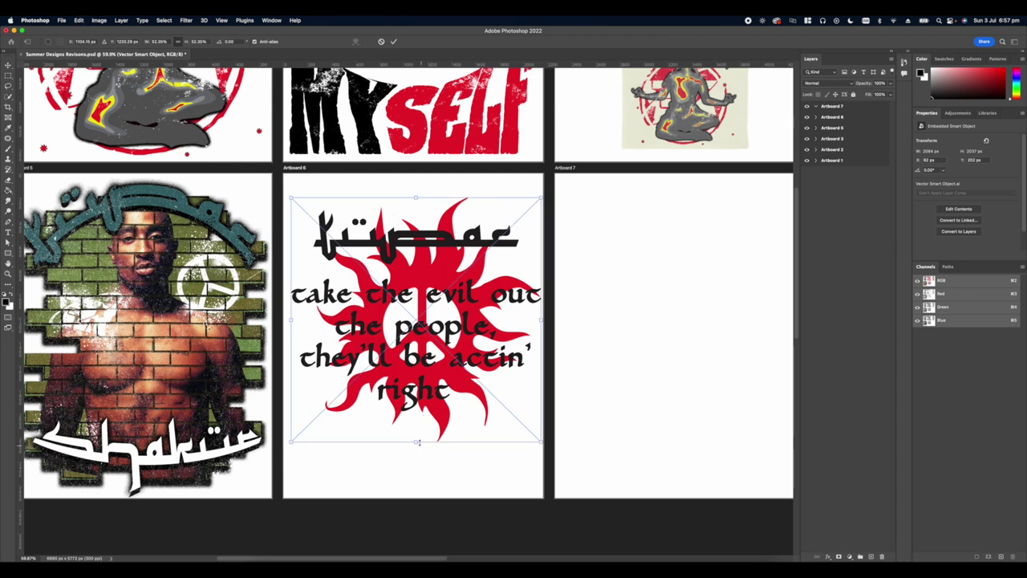
{"action": "left_click_drag", "start_coordinate": [418, 443], "coordinate": [418, 444]}
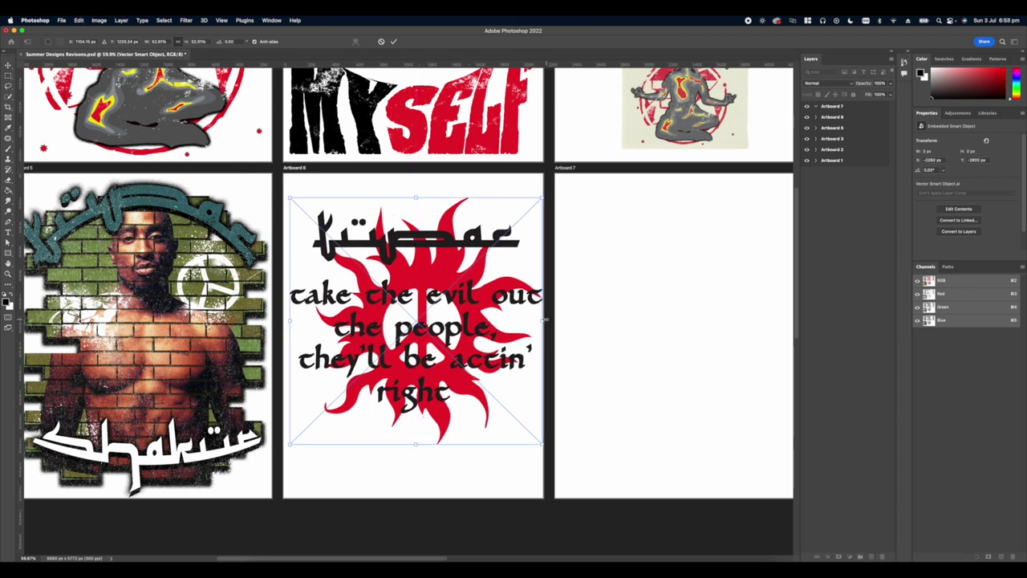
{"action": "left_click_drag", "start_coordinate": [544, 319], "coordinate": [538, 320]}
{"action": "key", "text": "Return"}
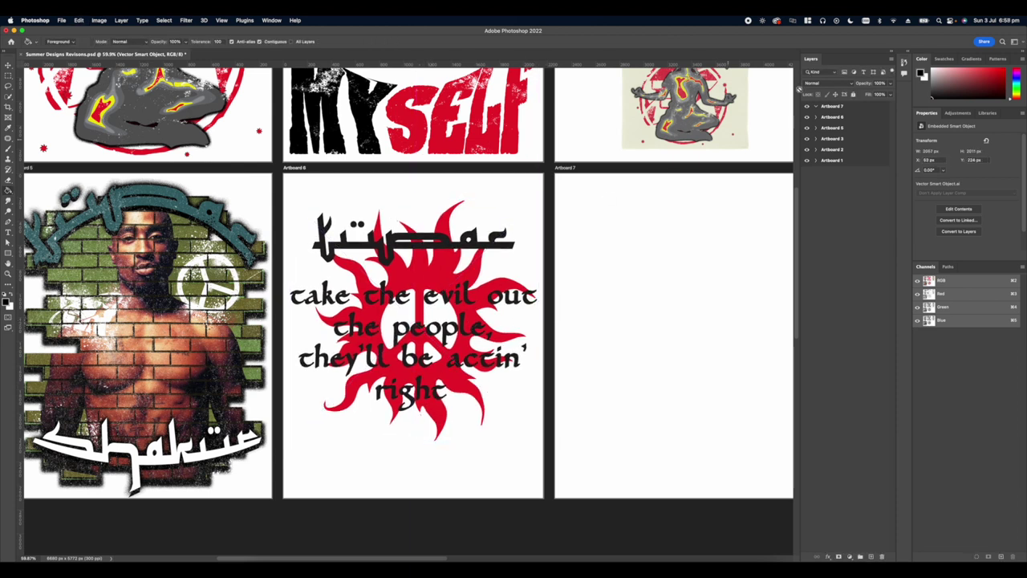
- Delete the pasted Smart Object from Artboard 6 and paste the artwork again as Layers
{"action": "left_click", "coordinate": [818, 107]}
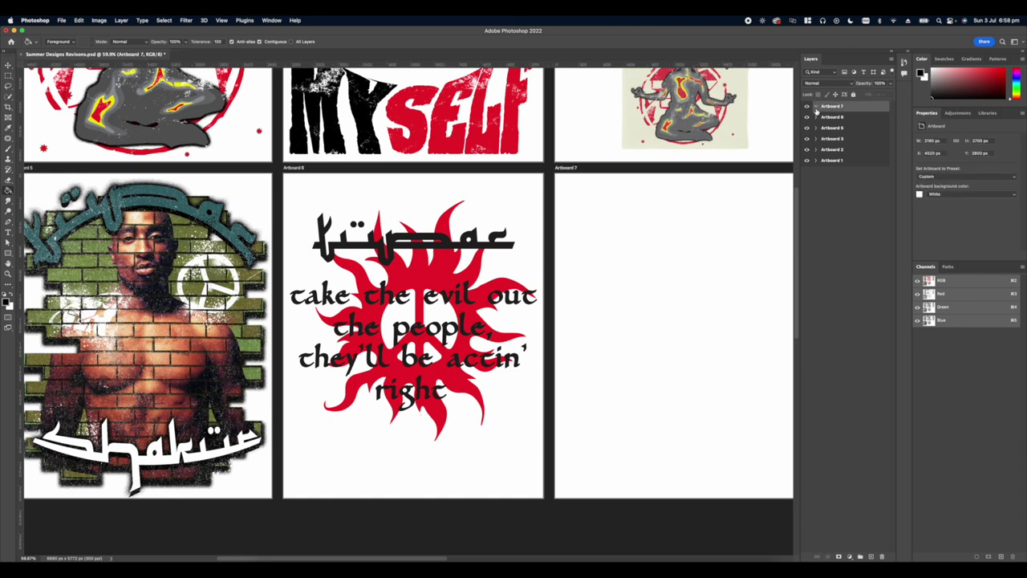
{"action": "left_click", "coordinate": [817, 117]}
{"action": "left_click", "coordinate": [838, 134]}
{"action": "key", "text": "Delete"}
{"action": "key", "text": "super+v"}
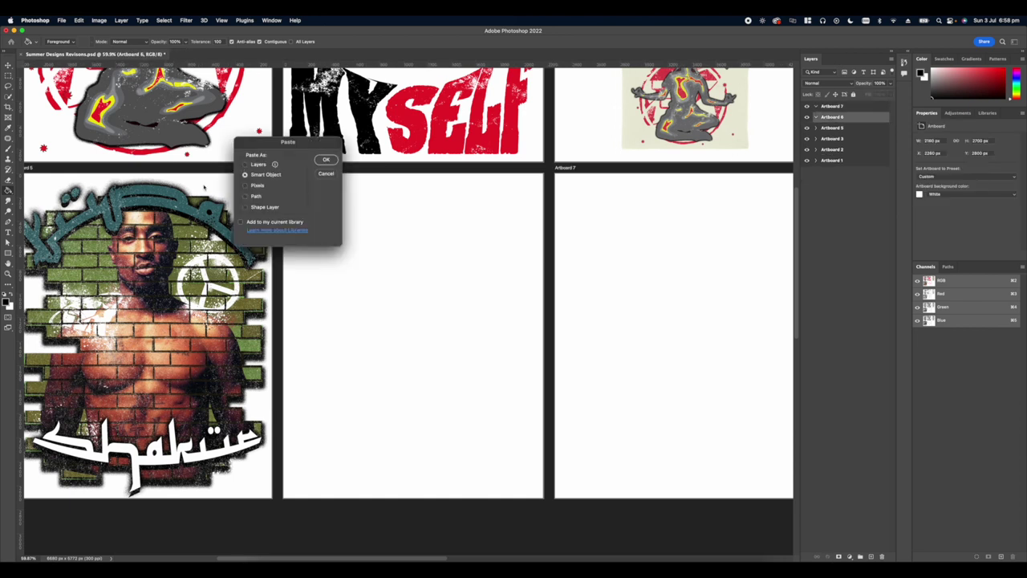
{"action": "left_click", "coordinate": [247, 165]}
{"action": "left_click", "coordinate": [325, 160]}
- Delete the lower of the two pasted layer groups, then scale Layer 1 to about 50% and position it within Artboard 6
{"action": "scroll", "coordinate": [447, 363], "scroll_direction": "down", "scroll_amount": 6}
{"action": "scroll", "coordinate": [450, 363], "scroll_direction": "up", "scroll_amount": 2}
{"action": "left_click", "coordinate": [839, 138]}
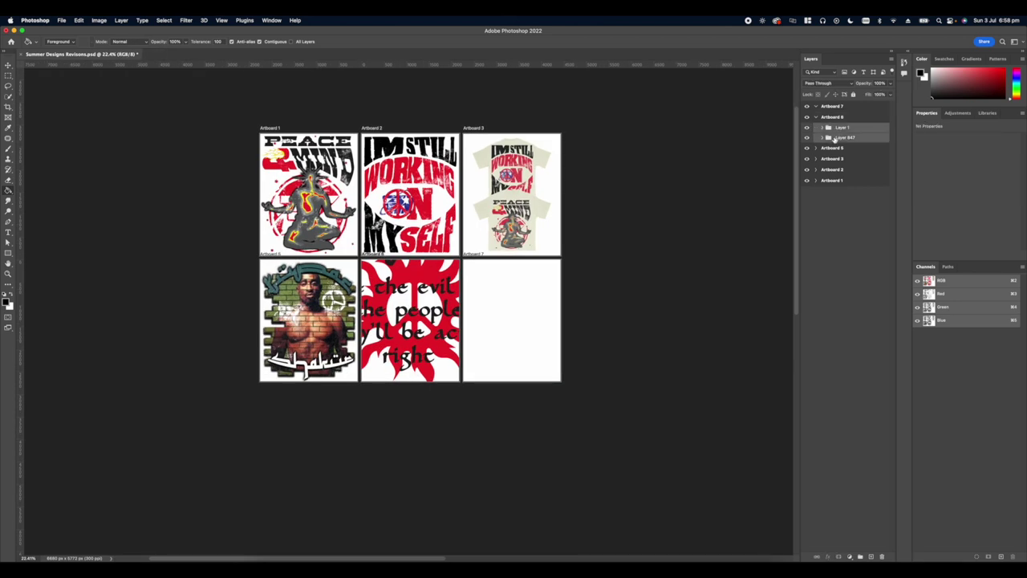
{"action": "left_click_drag", "start_coordinate": [849, 139], "coordinate": [883, 557]}
{"action": "left_click", "coordinate": [845, 126]}
{"action": "scroll", "coordinate": [408, 311], "scroll_direction": "up", "scroll_amount": 3}
{"action": "key", "text": "super+t"}
{"action": "left_click_drag", "start_coordinate": [546, 300], "coordinate": [472, 302]}
{"action": "left_click_drag", "start_coordinate": [441, 309], "coordinate": [486, 340]}
{"action": "left_click_drag", "start_coordinate": [518, 331], "coordinate": [482, 322]}
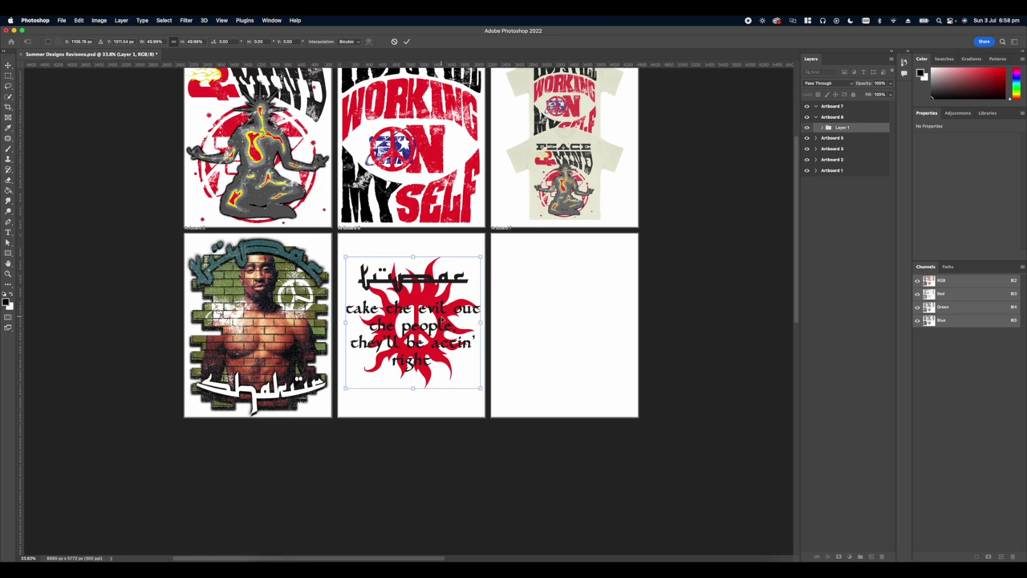
{"action": "key", "text": "Return"}
- Find the sun group inside Layer 1 of Artboard 6 and convert it to a Smart Object
{"action": "scroll", "coordinate": [412, 311], "scroll_direction": "up", "scroll_amount": 5}
{"action": "scroll", "coordinate": [449, 314], "scroll_direction": "down", "scroll_amount": 4}
{"action": "left_click", "coordinate": [823, 128]}
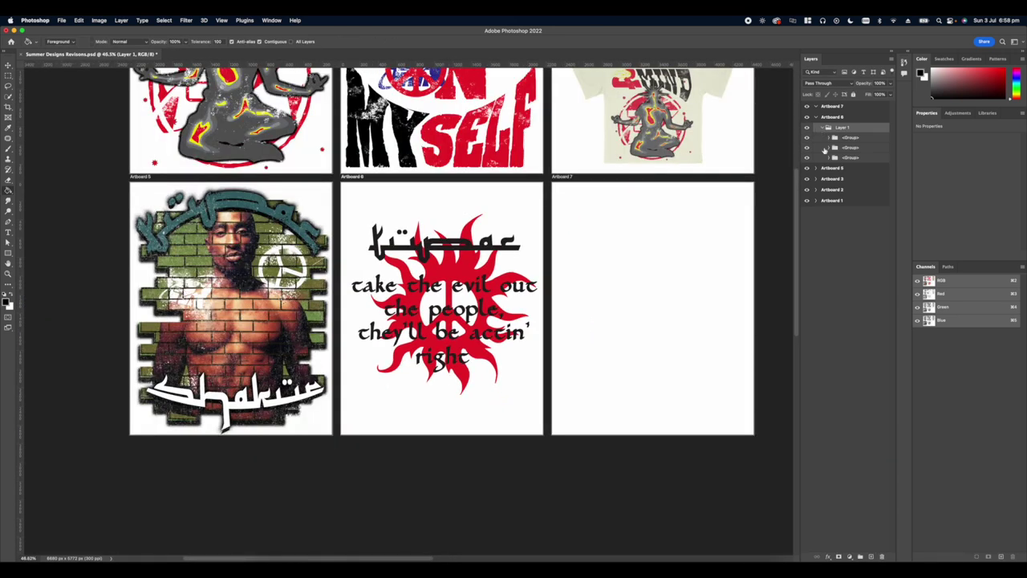
{"action": "left_click", "coordinate": [808, 158]}
{"action": "left_click", "coordinate": [807, 158]}
{"action": "right_click", "coordinate": [856, 159]}
{"action": "left_click", "coordinate": [862, 163]}
{"action": "left_click", "coordinate": [739, 334]}
{"action": "right_click", "coordinate": [847, 156]}
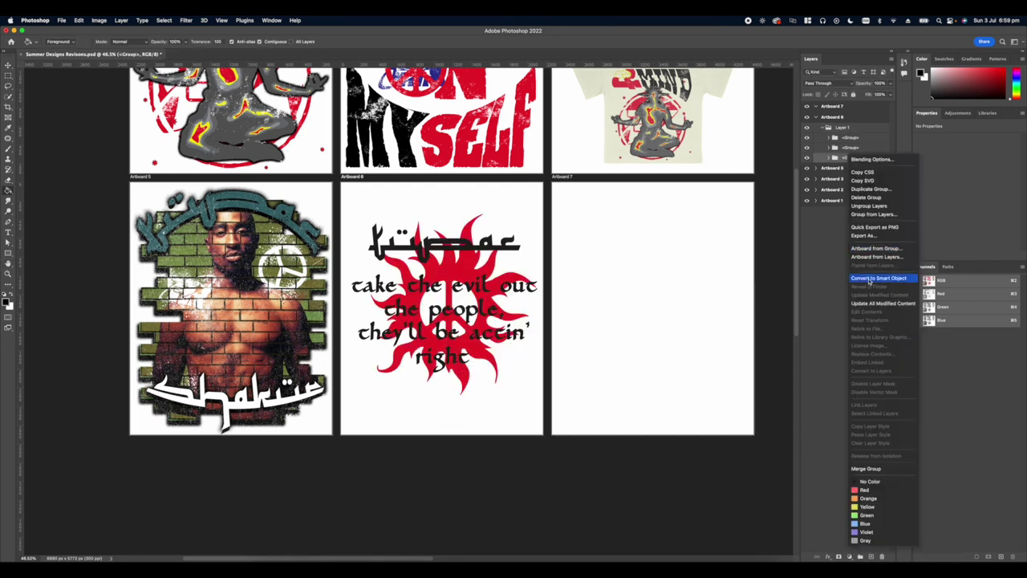
{"action": "left_click", "coordinate": [868, 278]}
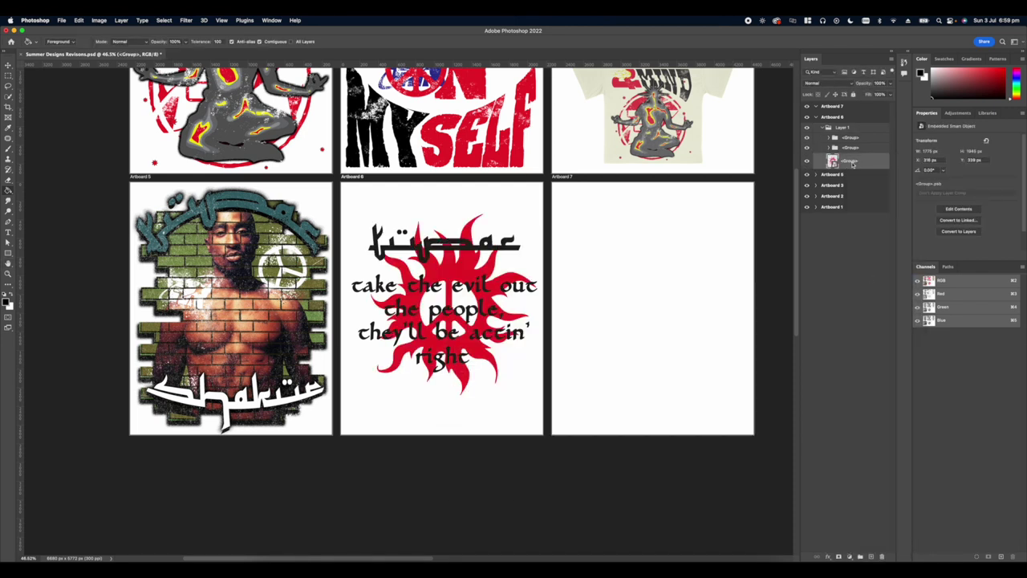
- Give the sun a Color Overlay in olive green sampled from the brick wall in Artboard 5
{"action": "right_click", "coordinate": [852, 163]}
{"action": "left_click", "coordinate": [866, 133]}
{"action": "left_click", "coordinate": [739, 335]}
{"action": "right_click", "coordinate": [850, 162]}
{"action": "left_click", "coordinate": [867, 133]}
{"action": "left_click", "coordinate": [482, 362]}
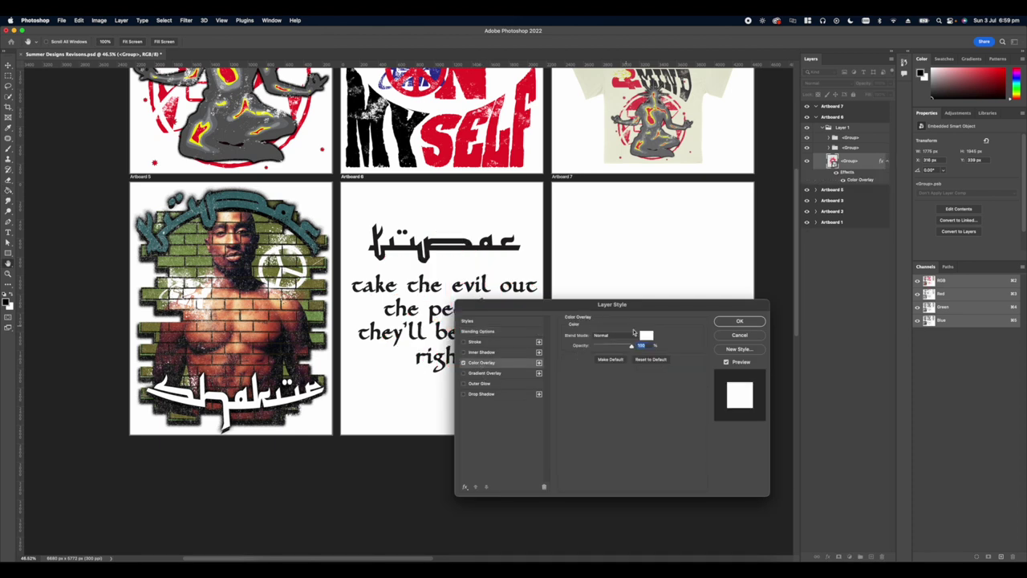
{"action": "left_click", "coordinate": [646, 336]}
{"action": "left_click", "coordinate": [252, 247]}
{"action": "left_click", "coordinate": [264, 226]}
{"action": "left_click", "coordinate": [787, 229]}
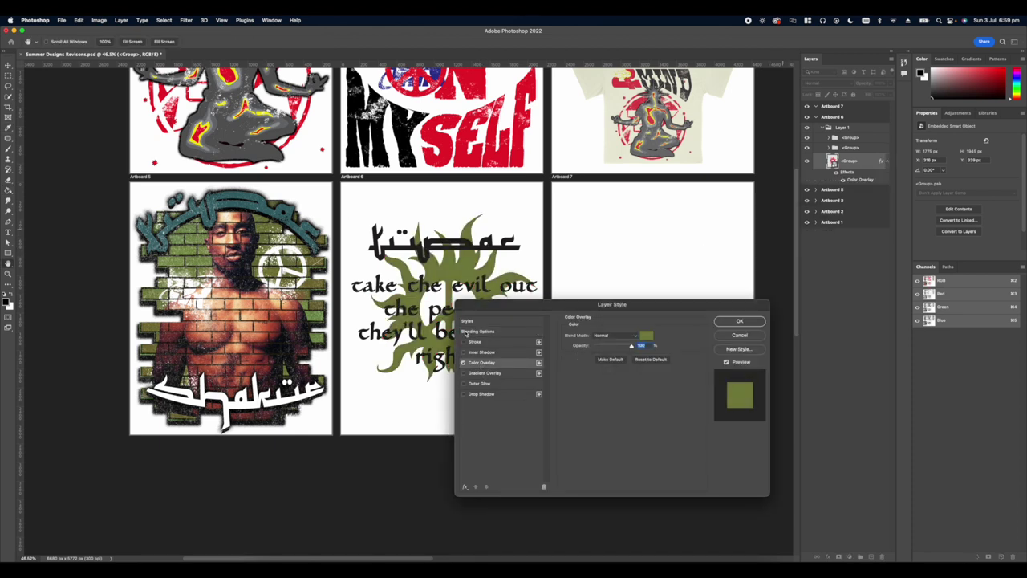
- Check the stroke, inner shadow and outer glow options on the sun and accept the style with only the Color Overlay enabled
{"action": "left_click", "coordinate": [464, 342]}
{"action": "left_click", "coordinate": [463, 352]}
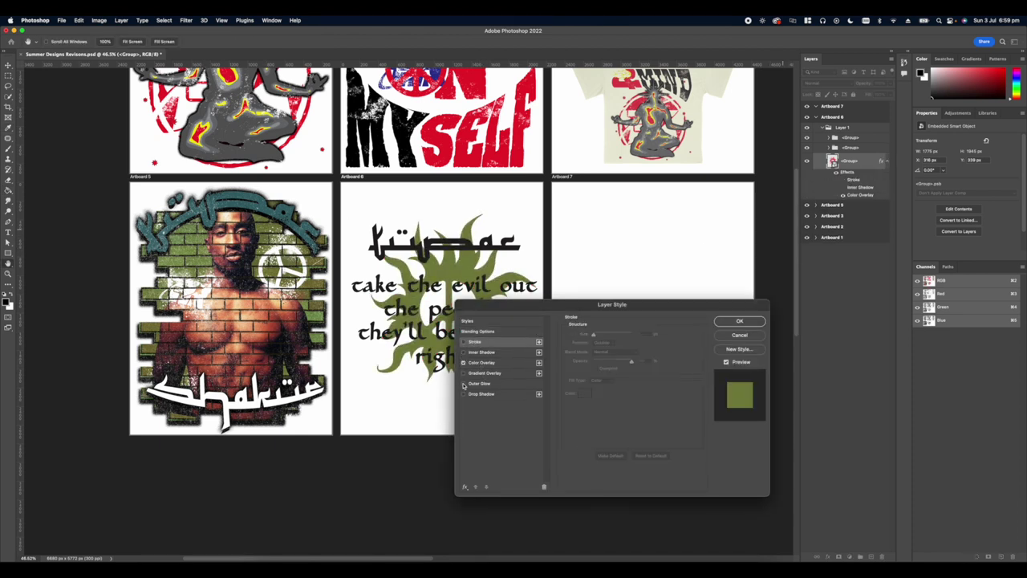
{"action": "left_click", "coordinate": [463, 384]}
{"action": "left_click", "coordinate": [463, 385]}
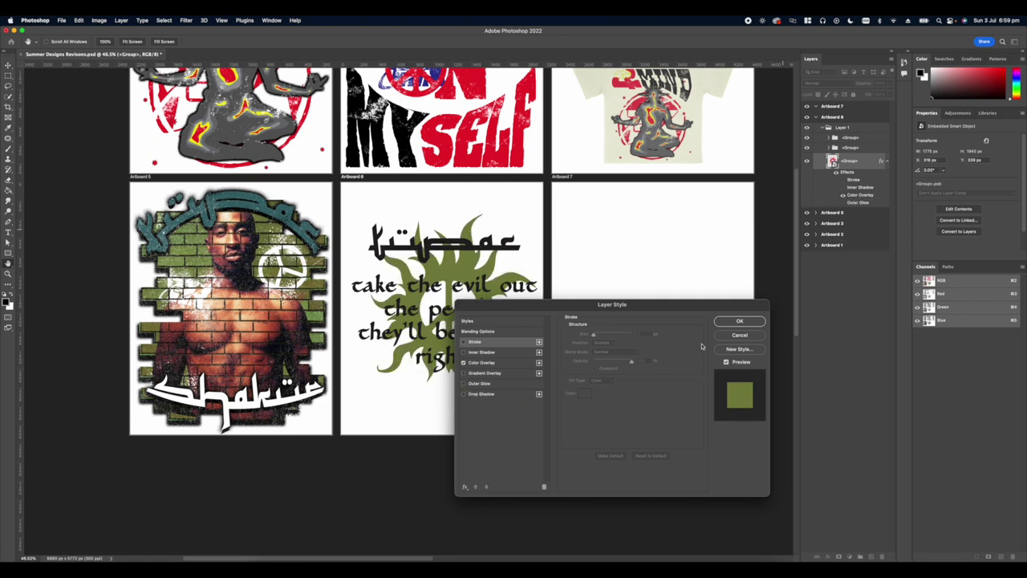
{"action": "key", "text": "Return"}
- Turn the "Tupac" lettering group above the quote into a pixel layer and warp it into an arch
{"action": "scroll", "coordinate": [399, 321], "scroll_direction": "up", "scroll_amount": 8}
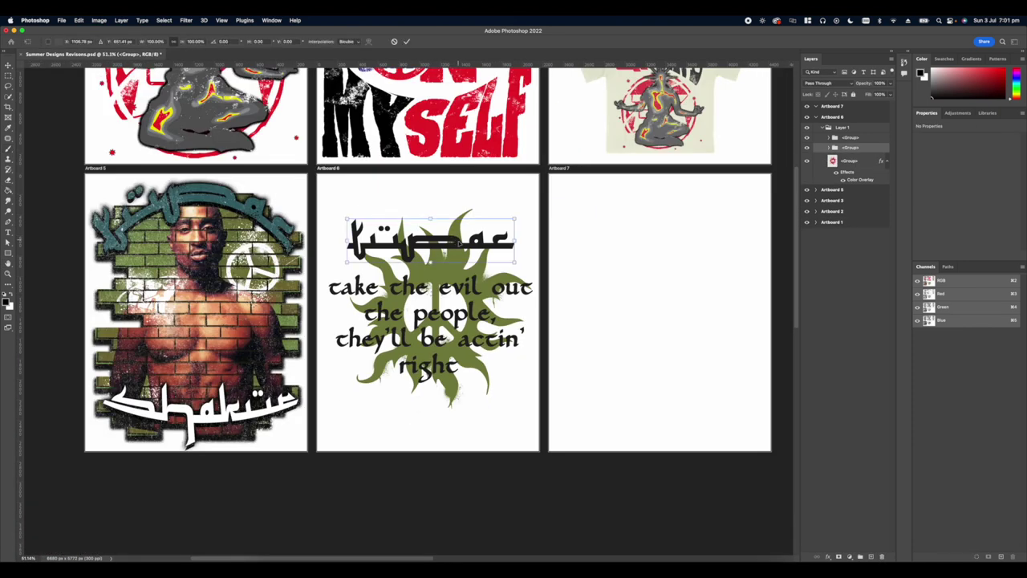
{"action": "right_click", "coordinate": [852, 150]}
{"action": "left_click", "coordinate": [883, 323]}
{"action": "key", "text": "super+t"}
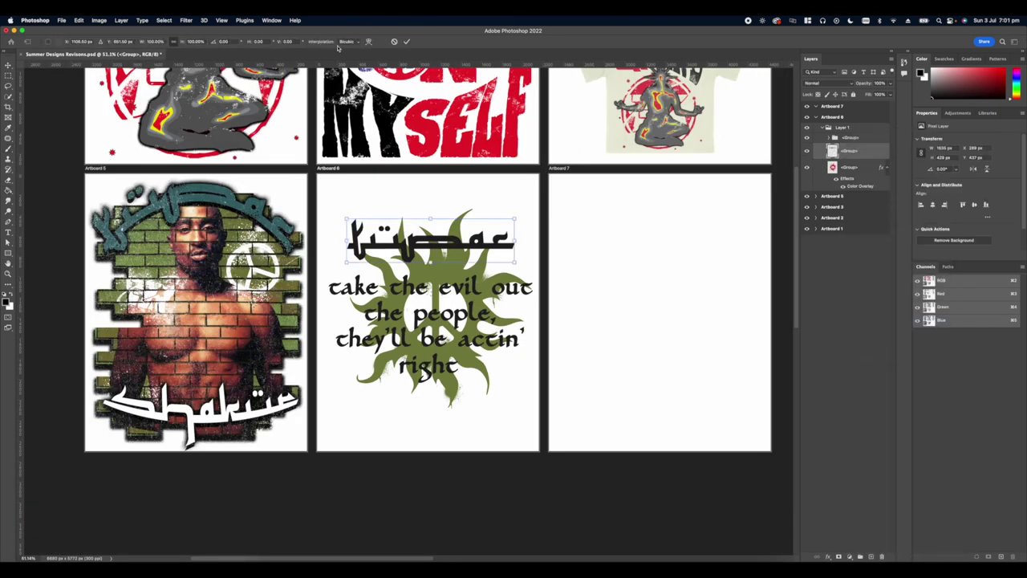
{"action": "left_click", "coordinate": [369, 42]}
{"action": "left_click", "coordinate": [166, 41]}
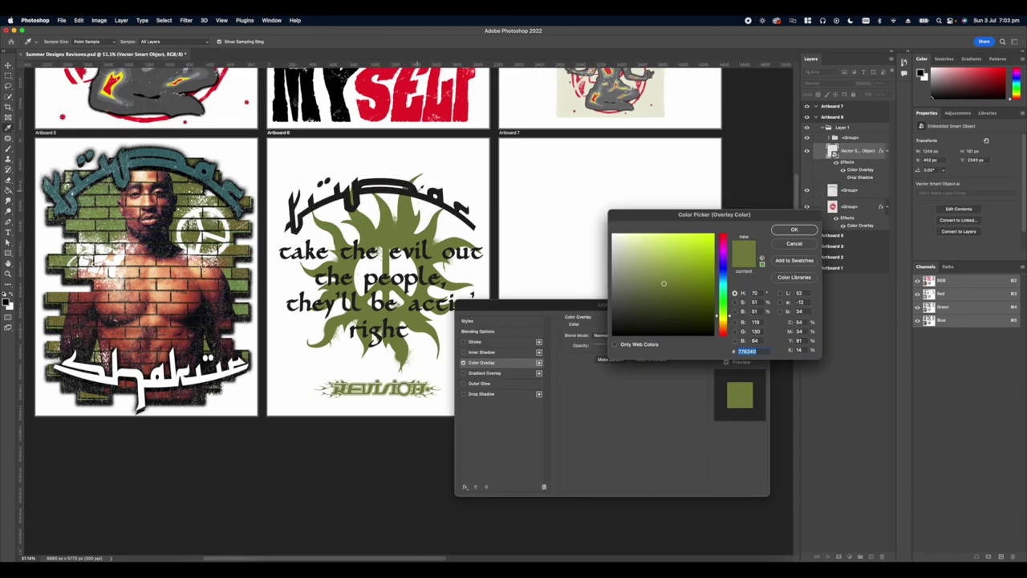
- Change the REVISION logo's Color Overlay to the near-black of the arched lettering
{"action": "left_click", "coordinate": [728, 240]}
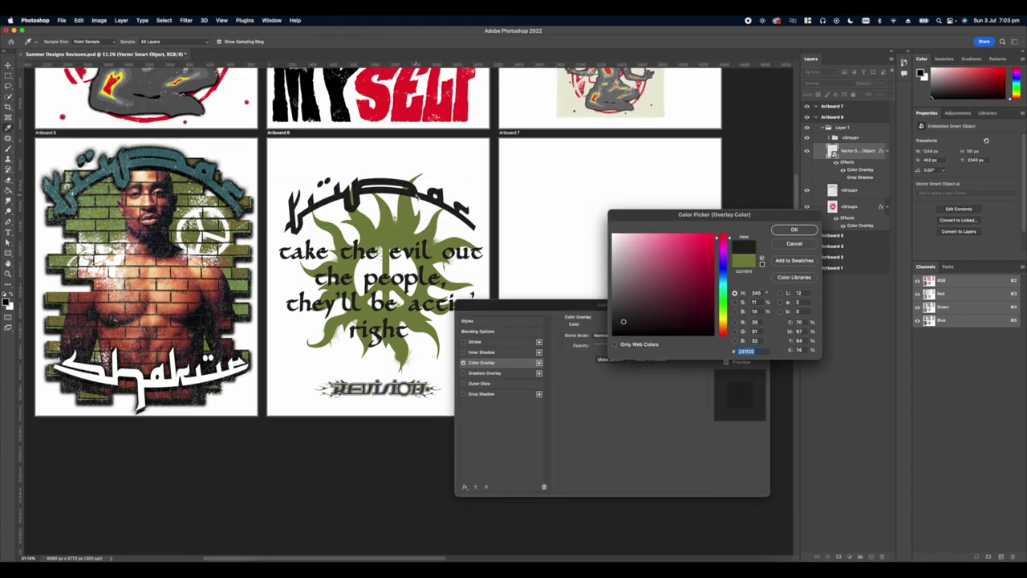
{"action": "key", "text": "Escape"}
{"action": "key", "text": "Escape"}
- Try several presets from the ARCADIA LAYER STYLES set on the quote text group
{"action": "scroll", "coordinate": [676, 212], "scroll_direction": "up", "scroll_amount": 2}
{"action": "left_click", "coordinate": [849, 139]}
{"action": "double_click", "coordinate": [870, 138]}
{"action": "left_click", "coordinate": [475, 342]}
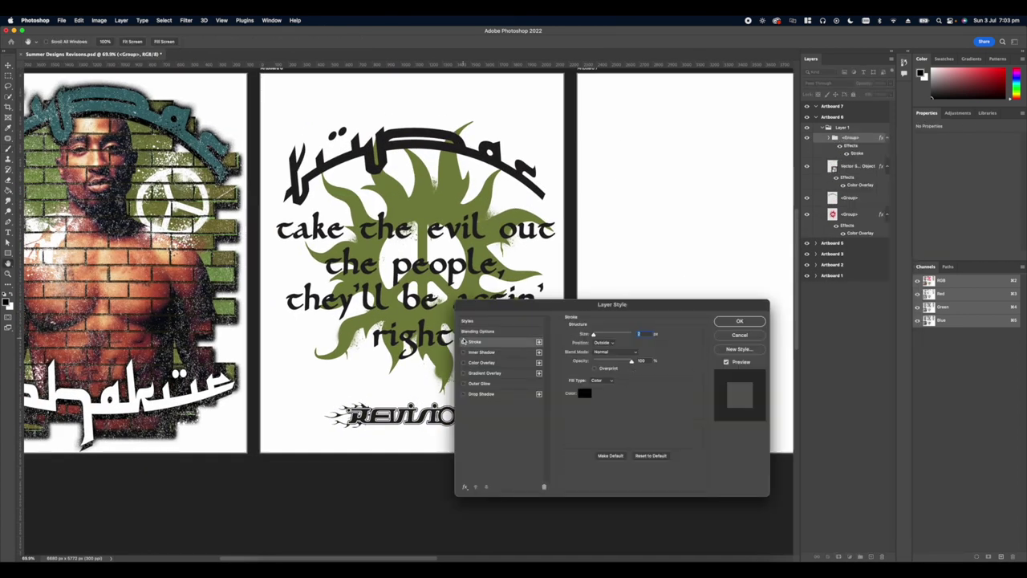
{"action": "left_click", "coordinate": [468, 321]}
{"action": "scroll", "coordinate": [621, 442], "scroll_direction": "down", "scroll_amount": 5}
{"action": "left_click", "coordinate": [566, 395]}
{"action": "left_click", "coordinate": [590, 417]}
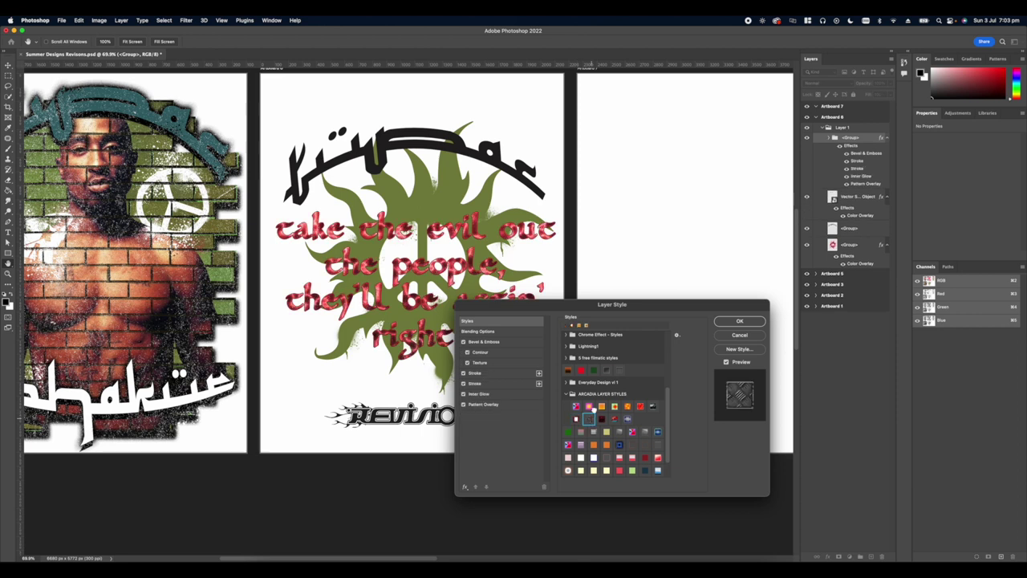
{"action": "left_click", "coordinate": [590, 406]}
{"action": "left_click", "coordinate": [615, 406]}
{"action": "left_click", "coordinate": [602, 406]}
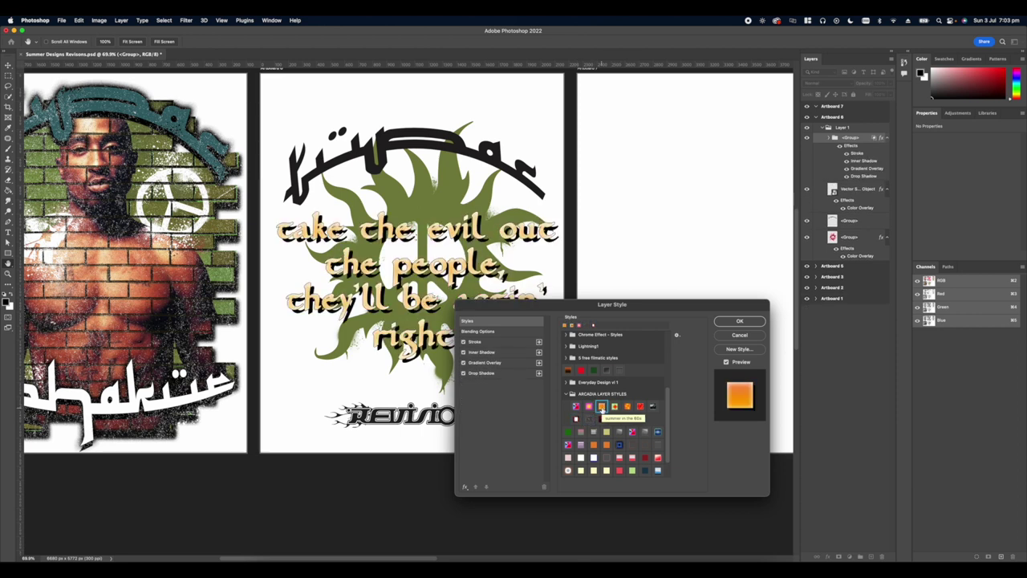
{"action": "left_click", "coordinate": [739, 335]}
- Style the quote text group with a black stroke, drop shadow, outer glow and a white (ffffff) Color Overlay
{"action": "right_click", "coordinate": [849, 137]}
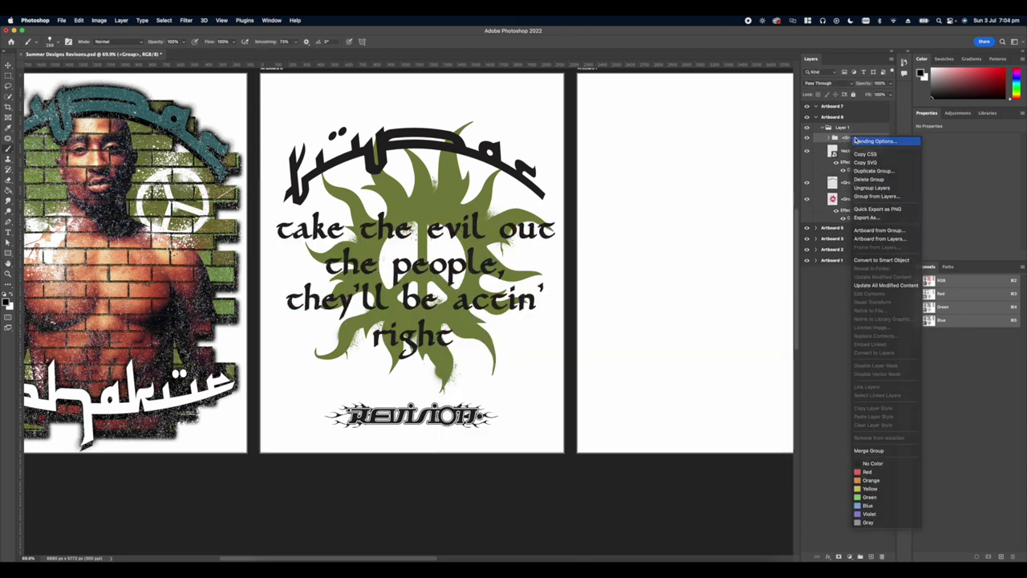
{"action": "left_click", "coordinate": [871, 138]}
{"action": "left_click", "coordinate": [472, 396]}
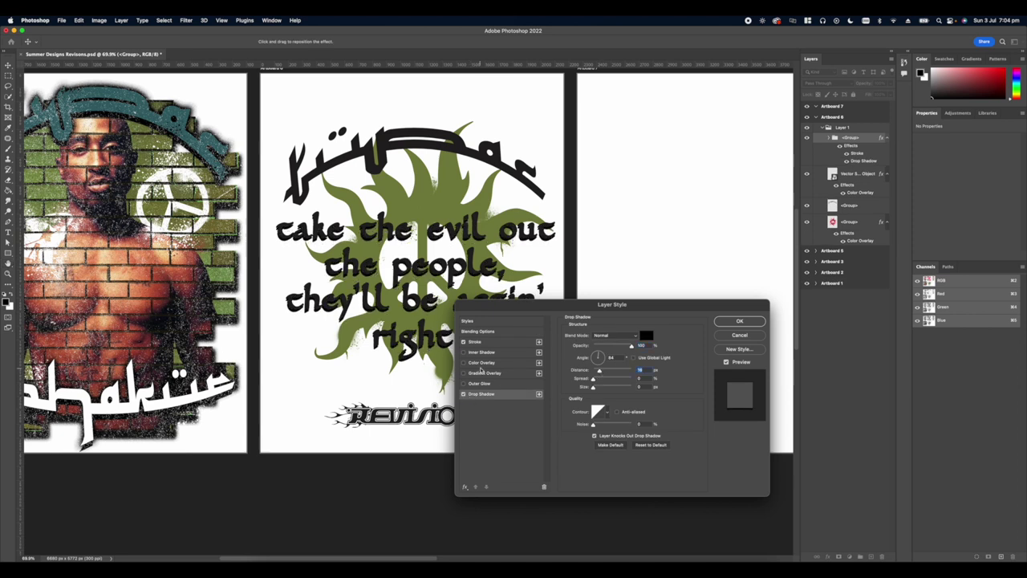
{"action": "left_click", "coordinate": [480, 384]}
{"action": "left_click", "coordinate": [482, 363]}
{"action": "type", "text": "ffffff"}
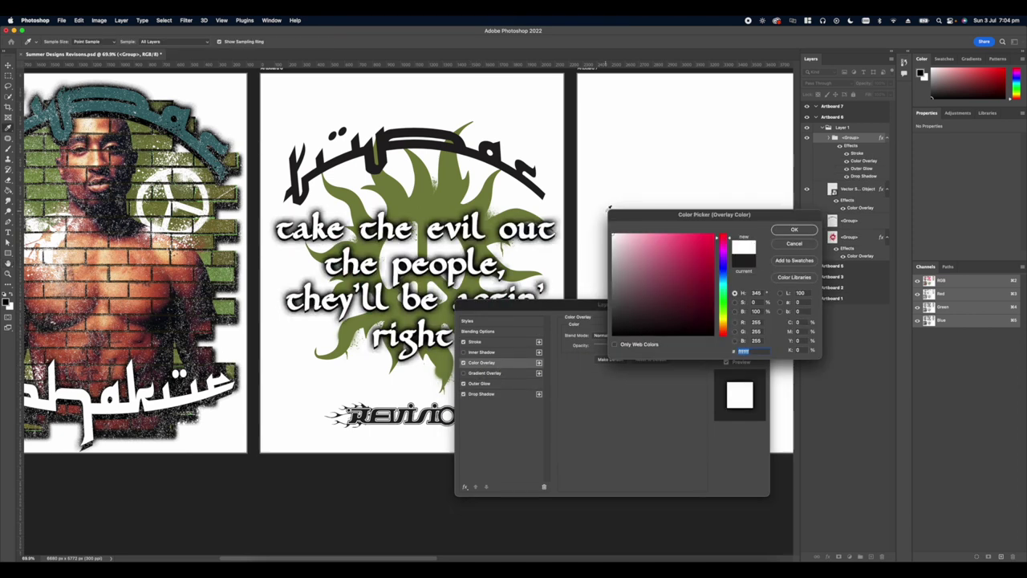
{"action": "left_click", "coordinate": [784, 232]}
{"action": "key", "text": "Return"}
{"action": "left_click", "coordinate": [854, 189]}
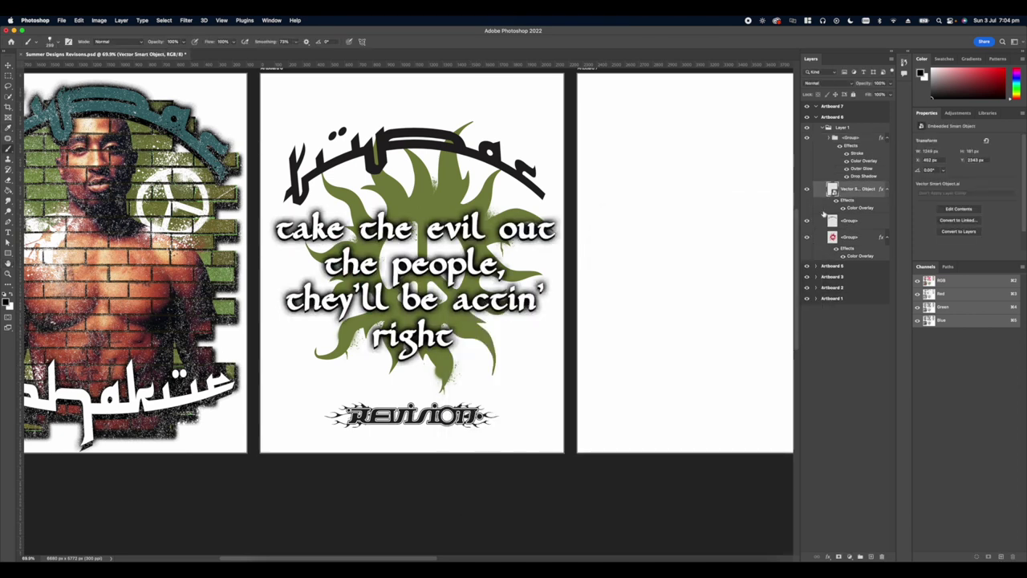
- Scale the REVISION logo beneath the quote down slightly and compare Artboard 6 with its Layer 1 group hidden and shown
{"action": "key", "text": "super+t"}
{"action": "mouse_move", "coordinate": [454, 415]}
{"action": "left_mouse_down"}
{"action": "mouse_move", "coordinate": [474, 419]}
{"action": "mouse_move", "coordinate": [445, 412]}
{"action": "left_mouse_up"}
{"action": "key", "text": "Return"}
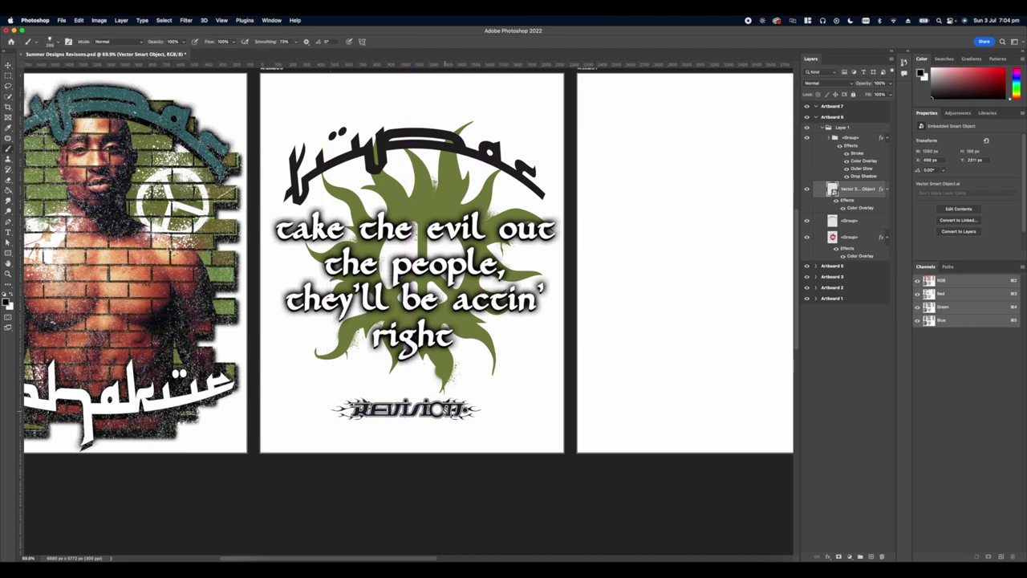
{"action": "key", "text": "super+minus"}
{"action": "key", "text": "super+minus"}
{"action": "key", "text": "super+minus"}
{"action": "key", "text": "super+minus"}
{"action": "key", "text": "super+minus"}
{"action": "left_click_drag", "start_coordinate": [455, 258], "coordinate": [529, 256]}
{"action": "left_click", "coordinate": [822, 128]}
{"action": "left_click", "coordinate": [807, 128]}
{"action": "left_click", "coordinate": [807, 128]}
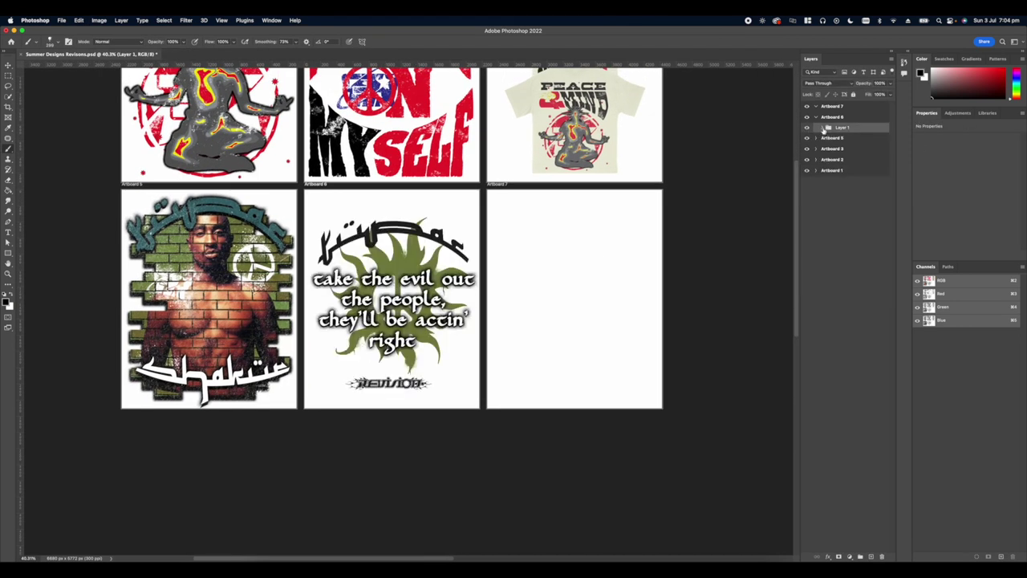
- Try an oversized REVISION logo across the foot of Artboard 6 and delete the logo from the Layer 1 group
{"action": "left_click", "coordinate": [822, 128]}
{"action": "left_click", "coordinate": [838, 220]}
{"action": "left_click", "coordinate": [806, 190]}
{"action": "left_click", "coordinate": [805, 190]}
{"action": "left_click", "coordinate": [852, 189]}
{"action": "key", "text": "super+t"}
{"action": "scroll", "coordinate": [408, 317], "scroll_direction": "up", "scroll_amount": 1}
{"action": "left_click_drag", "start_coordinate": [387, 381], "coordinate": [389, 348]}
{"action": "left_click_drag", "start_coordinate": [401, 367], "coordinate": [407, 385]}
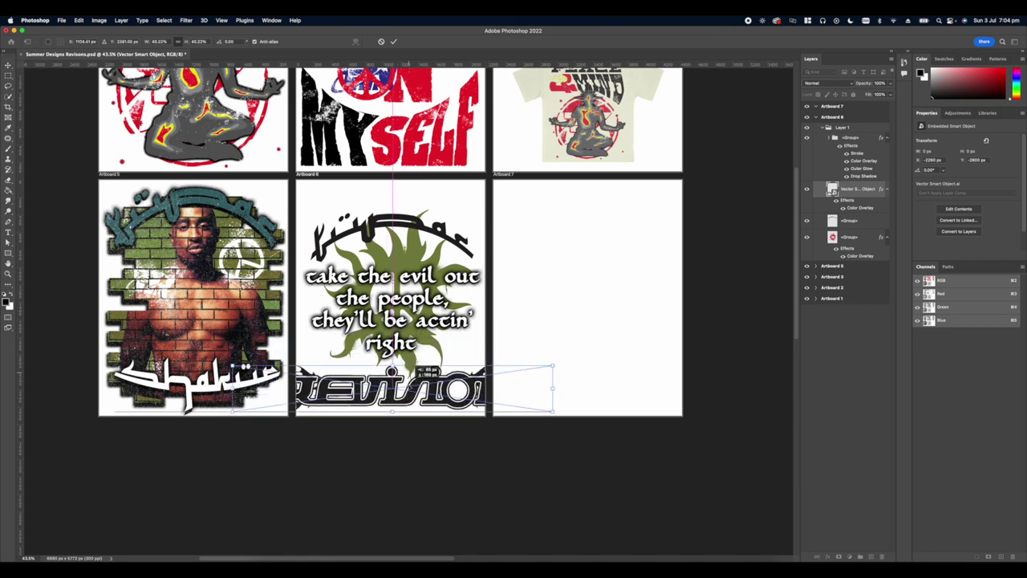
{"action": "key", "text": "Return"}
{"action": "key", "text": "Delete"}
{"action": "left_click", "coordinate": [849, 139]}
{"action": "left_click", "coordinate": [807, 138]}
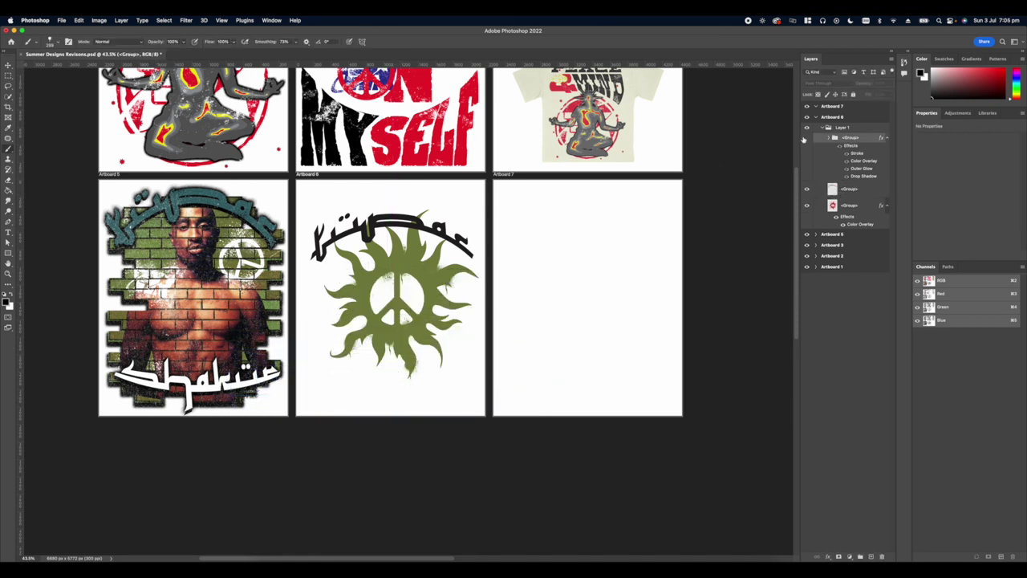
{"action": "left_click", "coordinate": [806, 138]}
{"action": "left_click", "coordinate": [823, 129]}
- Try a mask on Artboard 6's Layer 1 group, remove it, and try reusing Artboard 5's Group 2 mask there before undoing that
{"action": "left_click", "coordinate": [817, 145]}
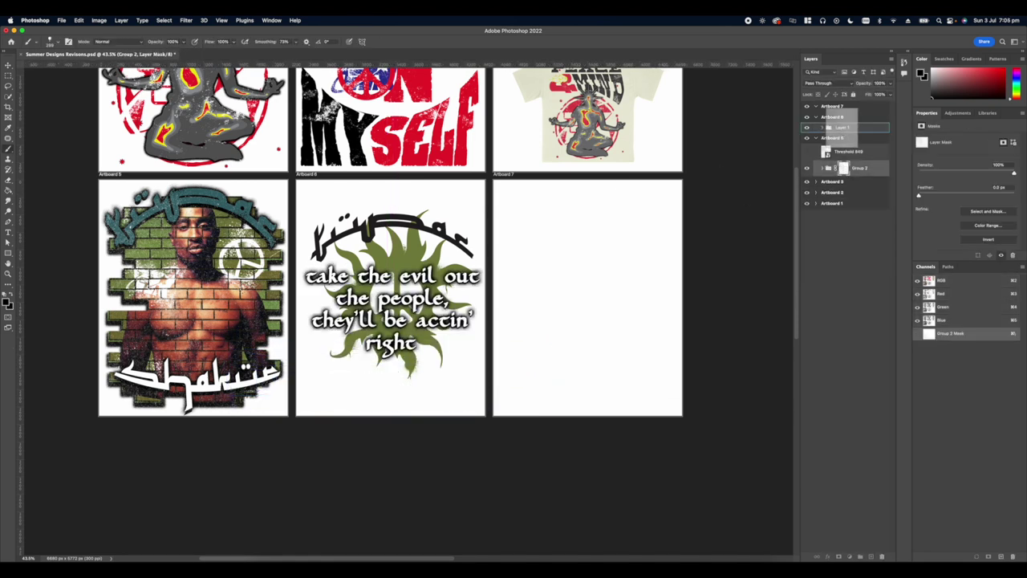
{"action": "left_click", "coordinate": [807, 130]}
{"action": "left_click", "coordinate": [807, 131]}
{"action": "scroll", "coordinate": [409, 311], "scroll_direction": "up", "scroll_amount": 6}
{"action": "left_click", "coordinate": [822, 131]}
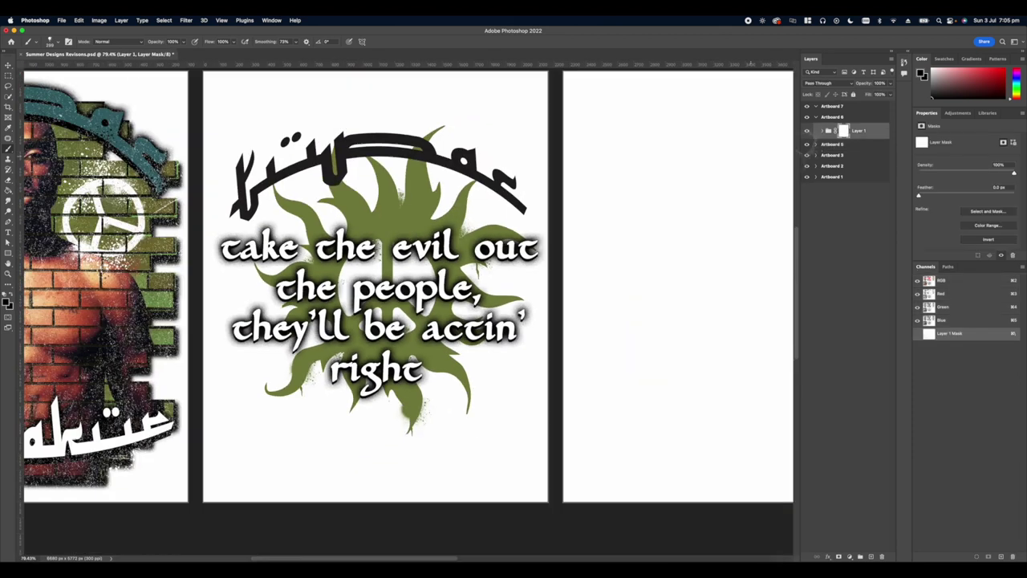
{"action": "left_click", "coordinate": [818, 146]}
{"action": "left_click", "coordinate": [817, 145]}
{"action": "left_click", "coordinate": [842, 174]}
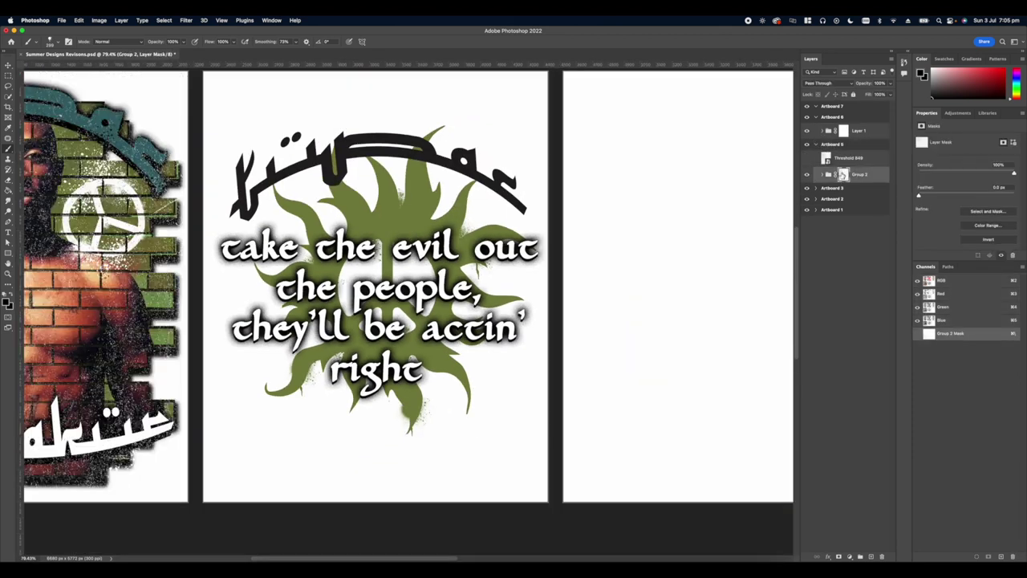
{"action": "left_click", "coordinate": [842, 133]}
{"action": "key", "text": "Delete"}
{"action": "left_click", "coordinate": [846, 171]}
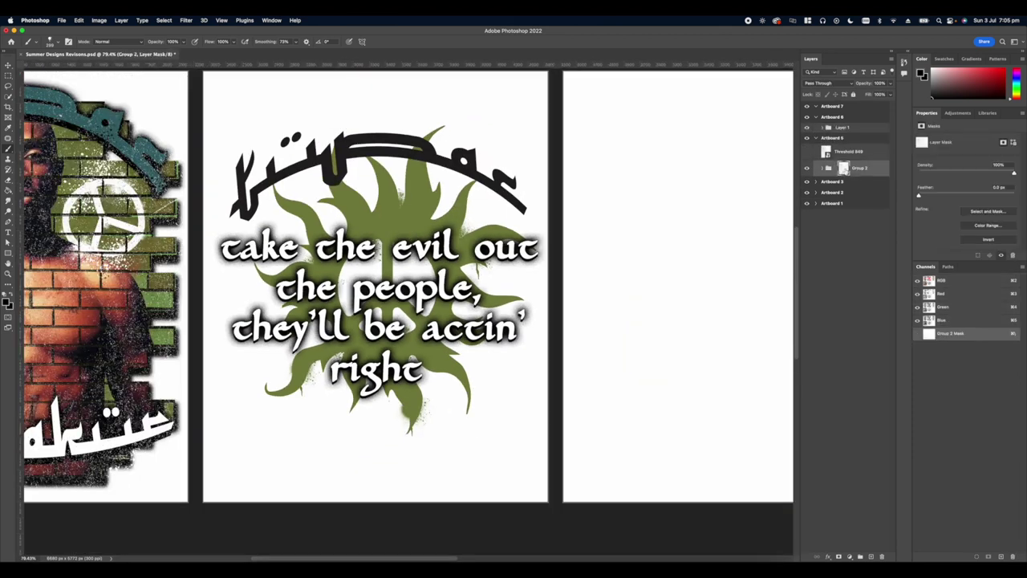
{"action": "left_click_drag", "start_coordinate": [845, 170], "coordinate": [845, 131]}
{"action": "key", "text": "super+z"}
- Make the Threshold 849 texture visible and move it from Artboard 5 to above the Layer 1 group in Artboard 6
{"action": "left_click", "coordinate": [806, 153]}
{"action": "scroll", "coordinate": [339, 263], "scroll_direction": "left", "scroll_amount": 3}
{"action": "scroll", "coordinate": [409, 314], "scroll_direction": "down", "scroll_amount": 3}
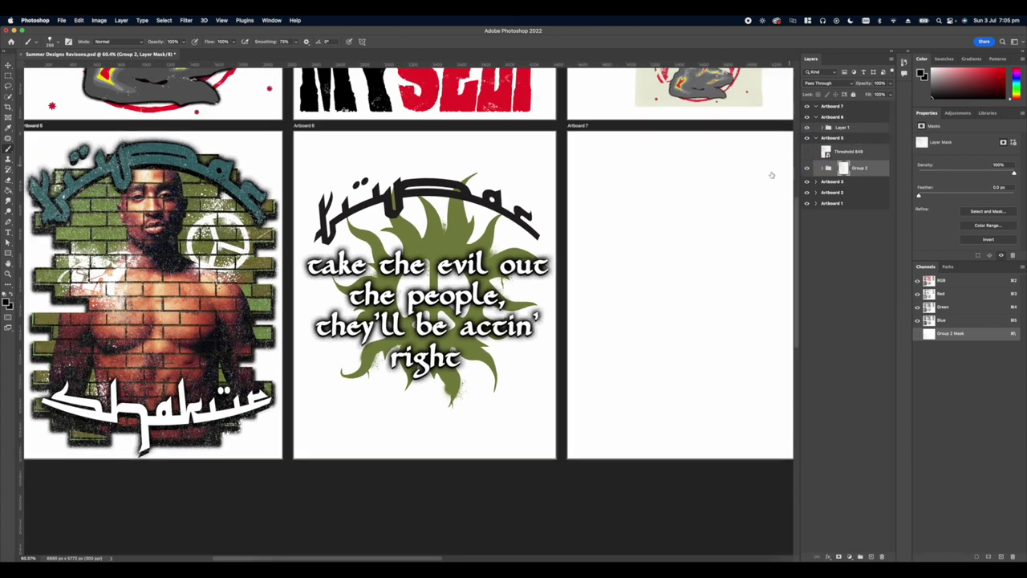
{"action": "left_click", "coordinate": [807, 153]}
{"action": "left_click_drag", "start_coordinate": [842, 152], "coordinate": [842, 126]}
{"action": "scroll", "coordinate": [410, 312], "scroll_direction": "down", "scroll_amount": 5}
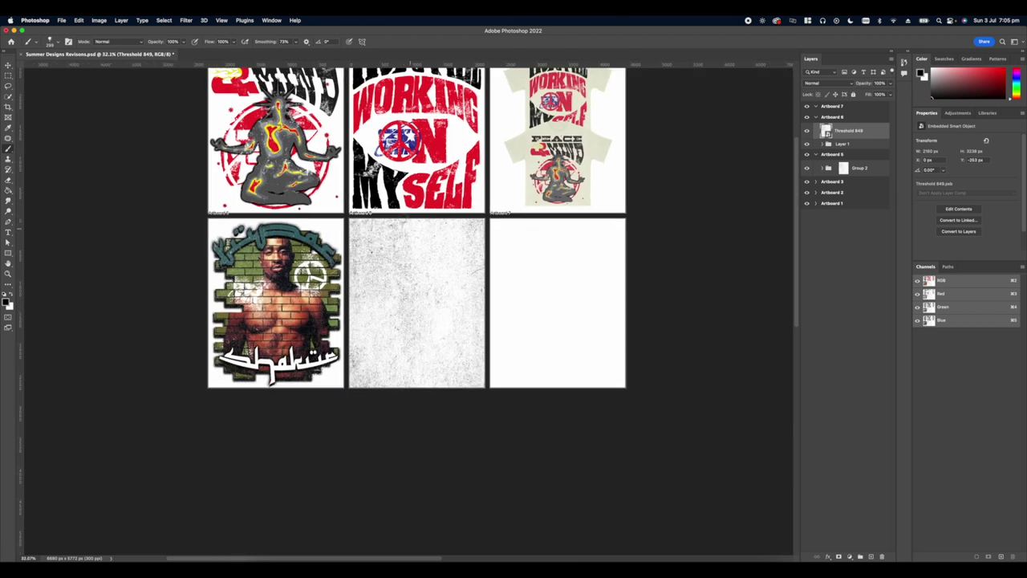
- Add a white layer mask to the Layer 1 group in Artboard 6
{"action": "scroll", "coordinate": [413, 241], "scroll_direction": "up", "scroll_amount": 4}
{"action": "scroll", "coordinate": [389, 212], "scroll_direction": "up", "scroll_amount": 4}
{"action": "scroll", "coordinate": [403, 220], "scroll_direction": "down", "scroll_amount": 5}
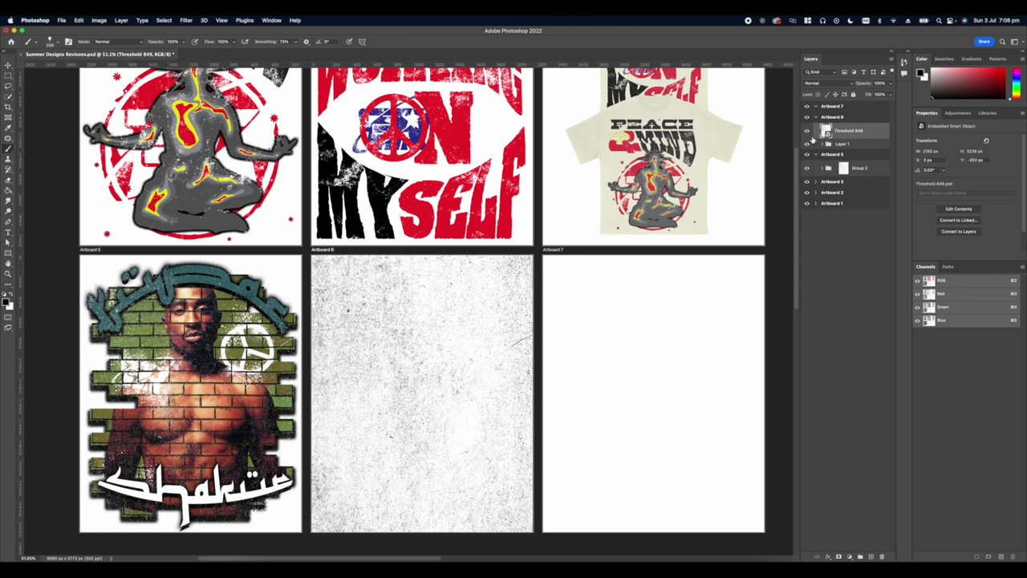
{"action": "scroll", "coordinate": [520, 310], "scroll_direction": "up", "scroll_amount": 1}
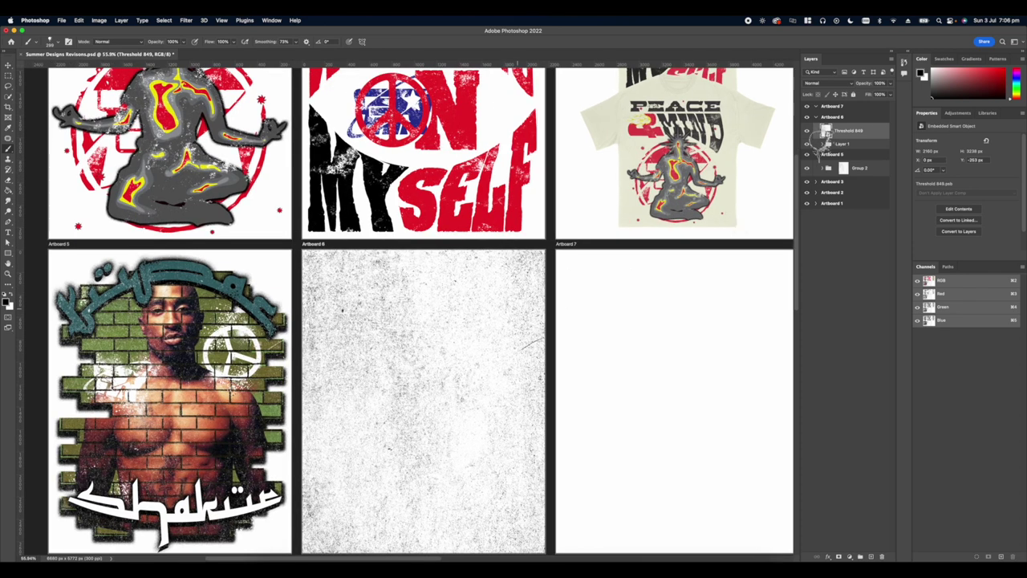
{"action": "scroll", "coordinate": [410, 303], "scroll_direction": "up", "scroll_amount": 3}
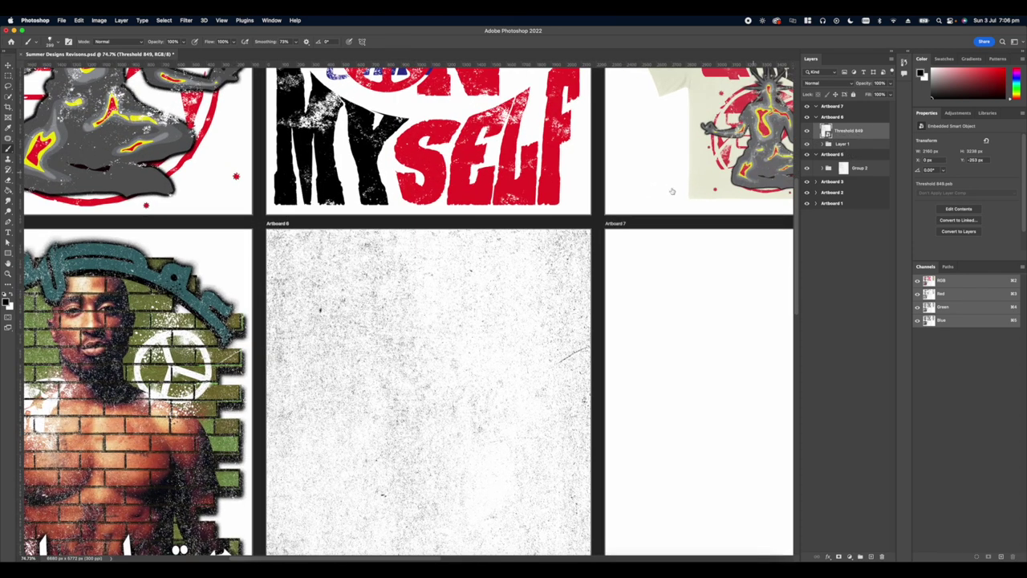
{"action": "scroll", "coordinate": [434, 189], "scroll_direction": "down", "scroll_amount": 1}
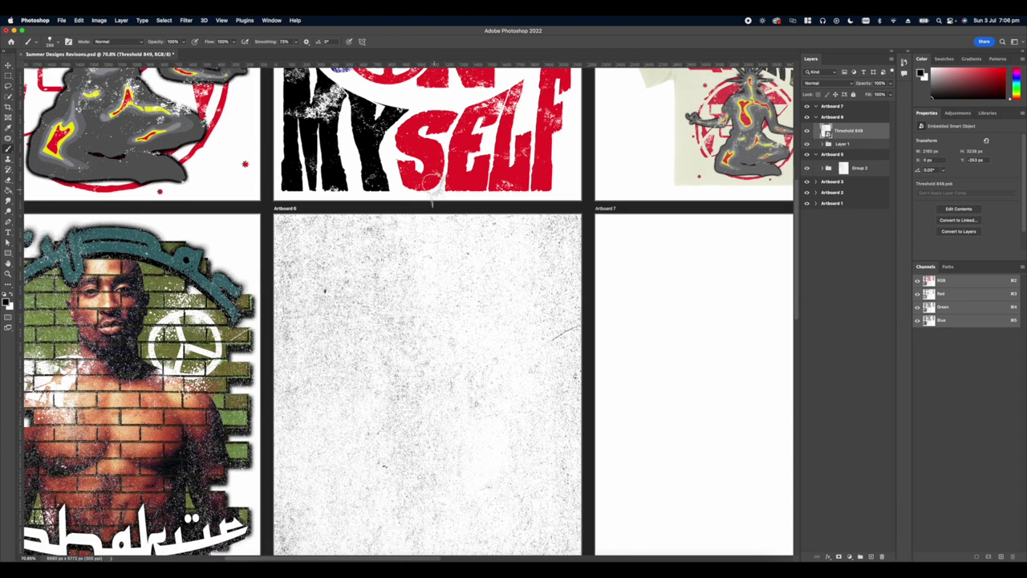
{"action": "scroll", "coordinate": [435, 189], "scroll_direction": "down", "scroll_amount": 2}
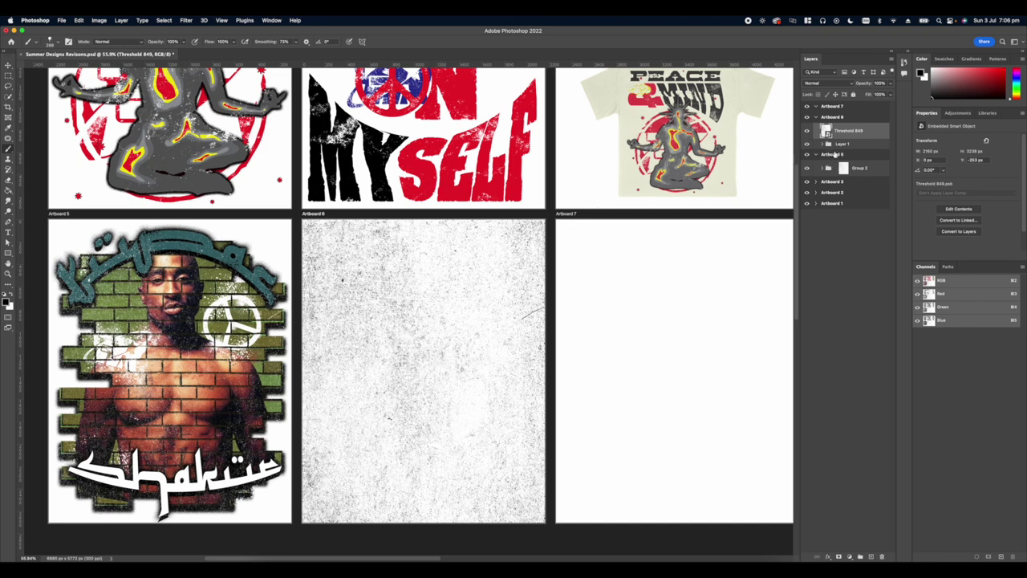
{"action": "left_click", "coordinate": [838, 144]}
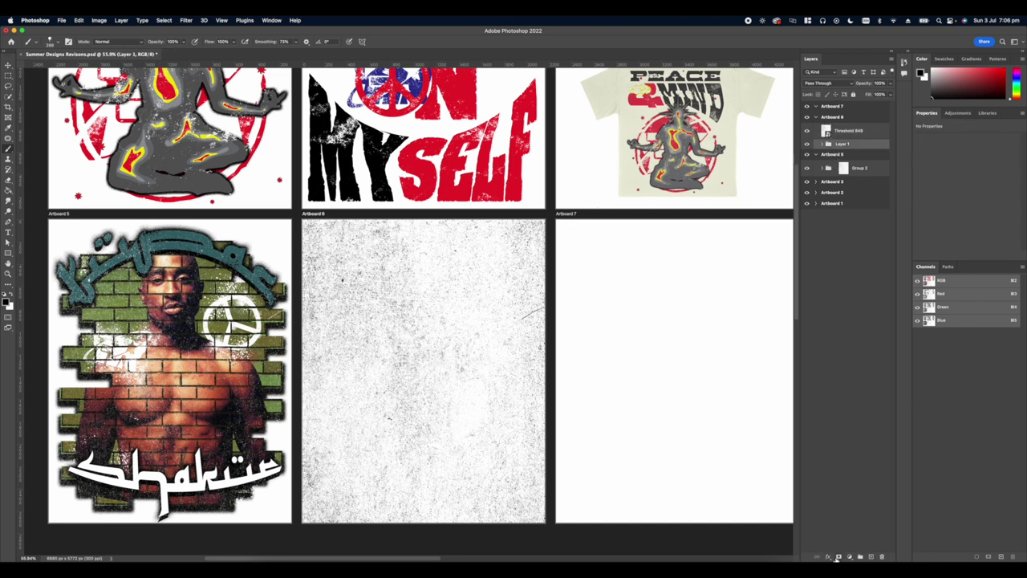
{"action": "left_click", "coordinate": [838, 557]}
- Select the white areas of the Threshold 849 texture with Color Range
{"action": "left_click", "coordinate": [843, 137]}
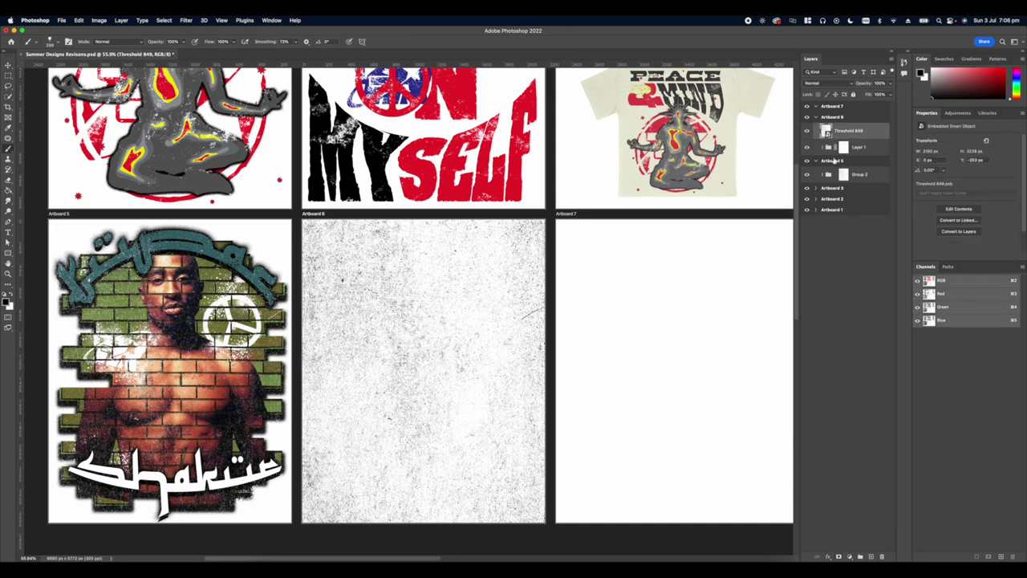
{"action": "left_click", "coordinate": [164, 21]}
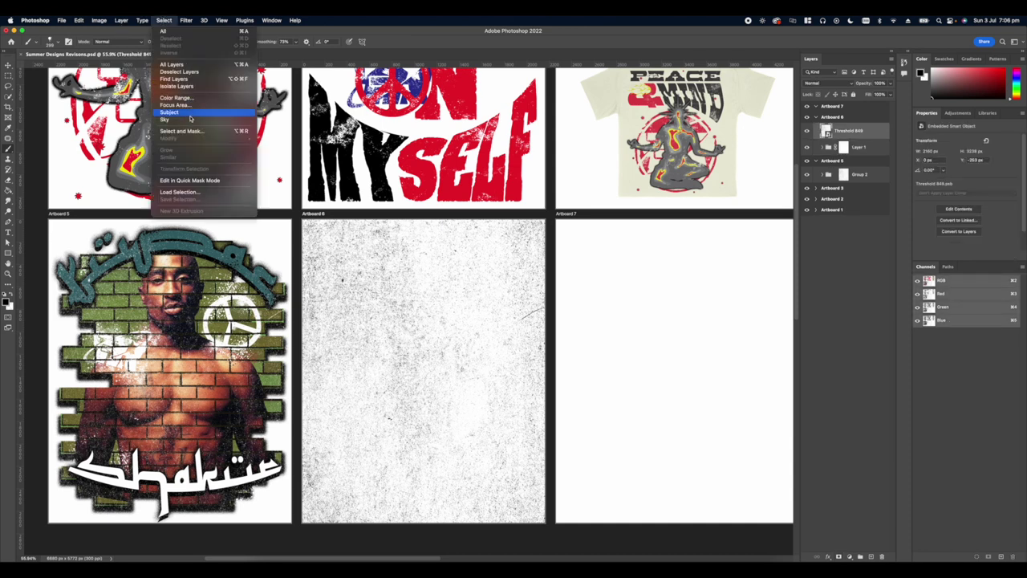
{"action": "left_click", "coordinate": [176, 98]}
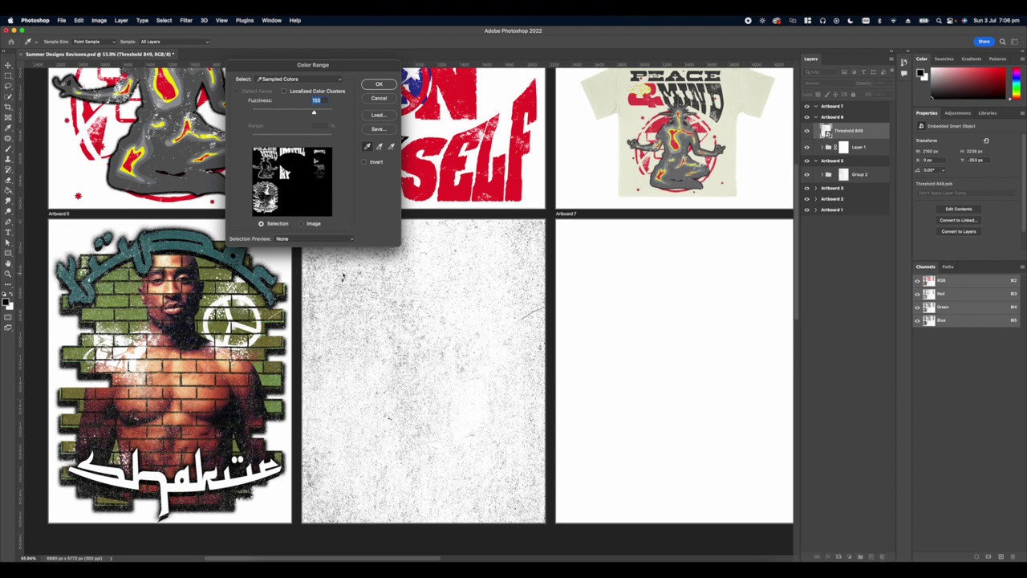
{"action": "left_click", "coordinate": [379, 86]}
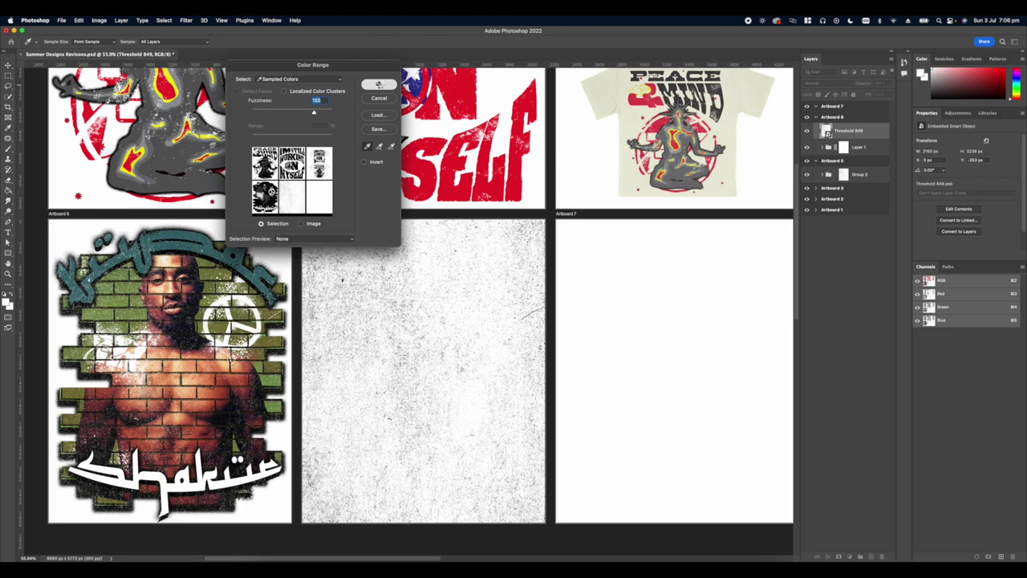
{"action": "left_click", "coordinate": [380, 85]}
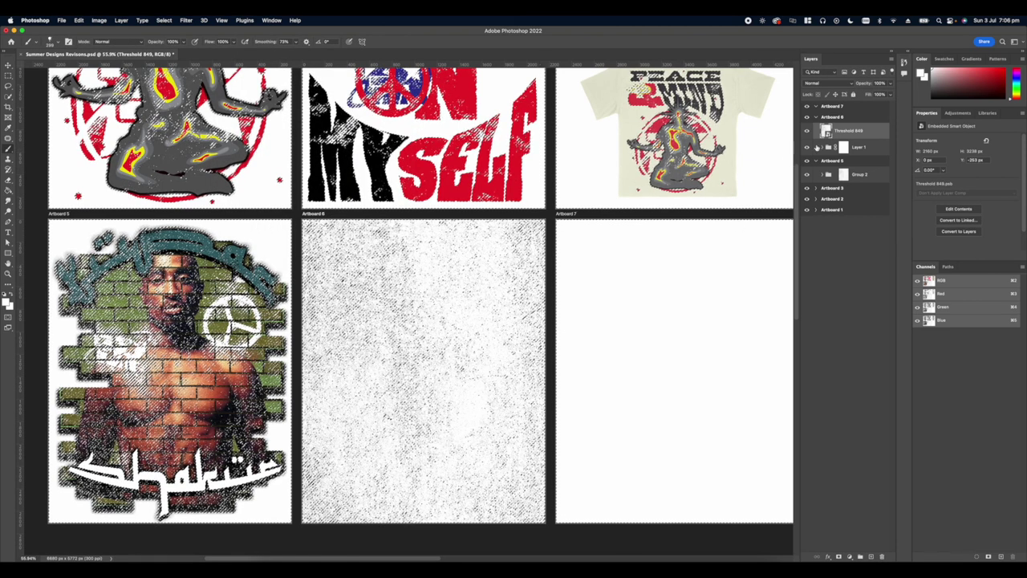
- Hide the Threshold 849 texture, fill the selected area of the Layer 1 mask with black and undo the fill
{"action": "left_click", "coordinate": [817, 147]}
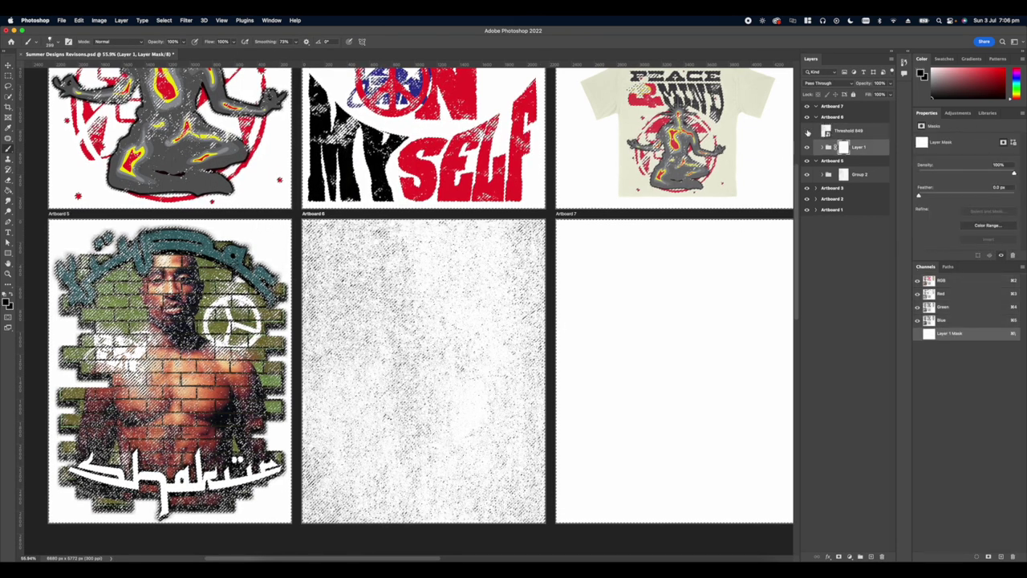
{"action": "left_click", "coordinate": [808, 133]}
{"action": "key", "text": "g"}
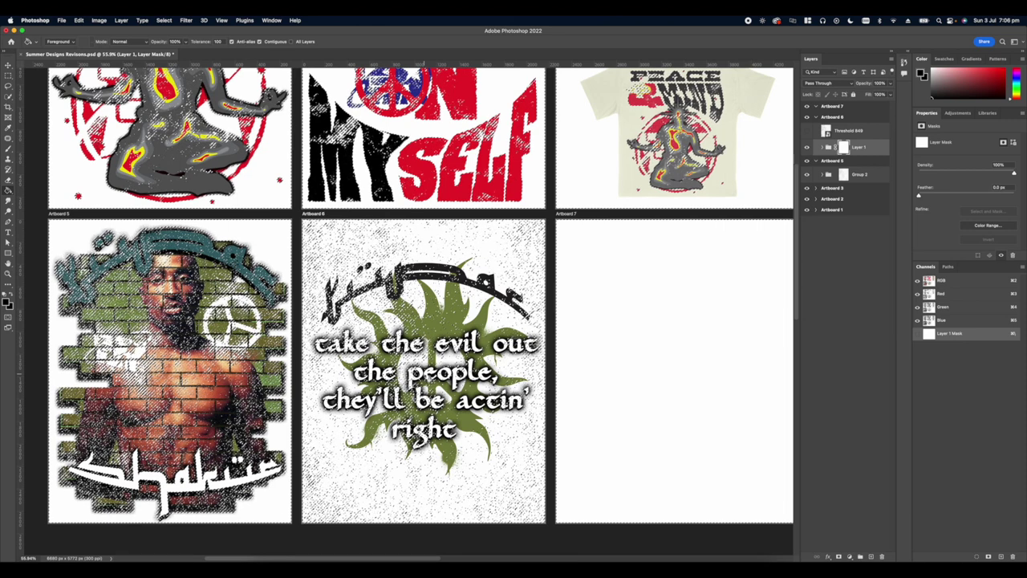
{"action": "left_click", "coordinate": [429, 377]}
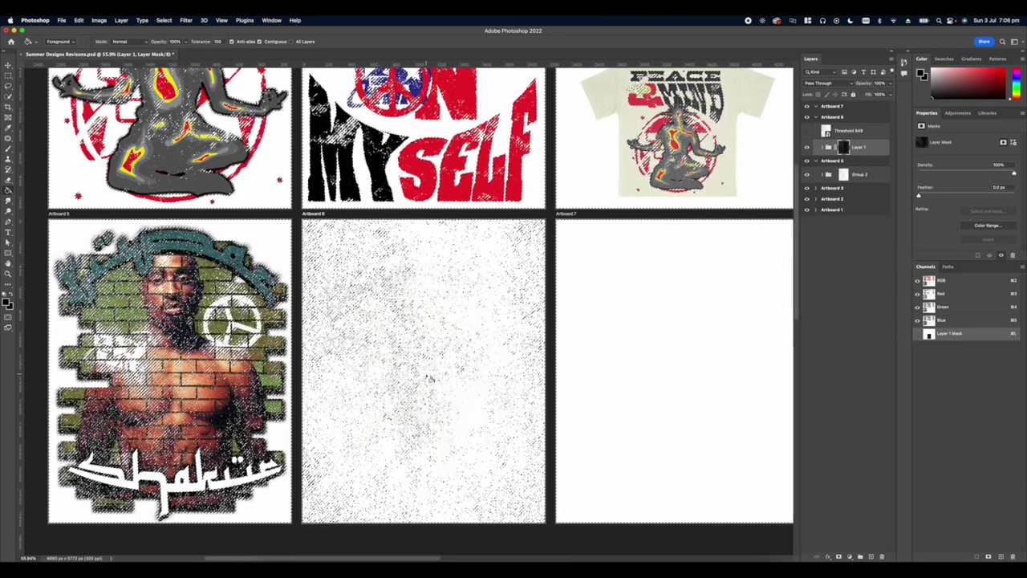
{"action": "scroll", "coordinate": [428, 377], "scroll_direction": "up", "scroll_amount": 1}
{"action": "scroll", "coordinate": [428, 377], "scroll_direction": "up", "scroll_amount": 1}
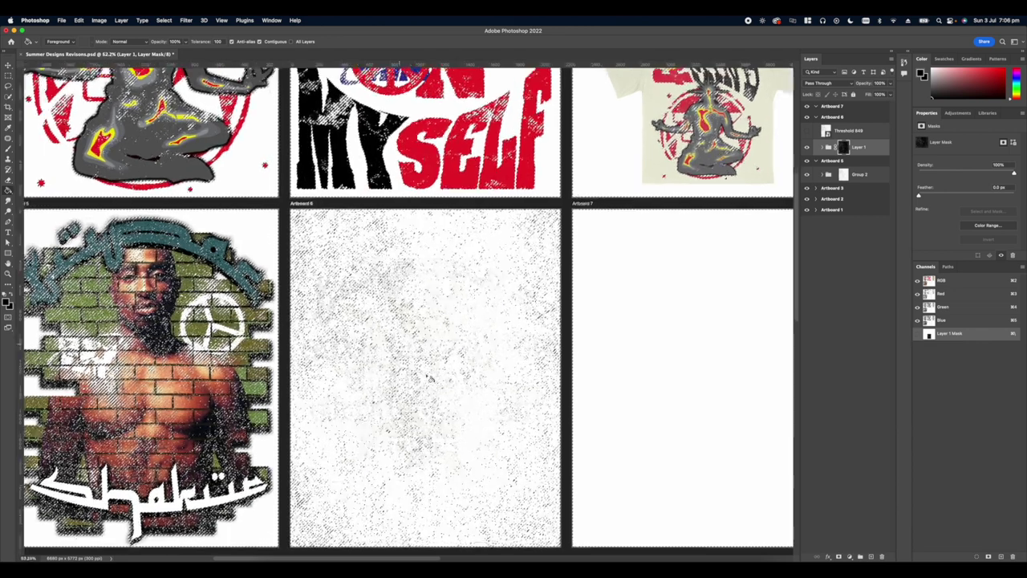
{"action": "scroll", "coordinate": [428, 377], "scroll_direction": "up", "scroll_amount": 2}
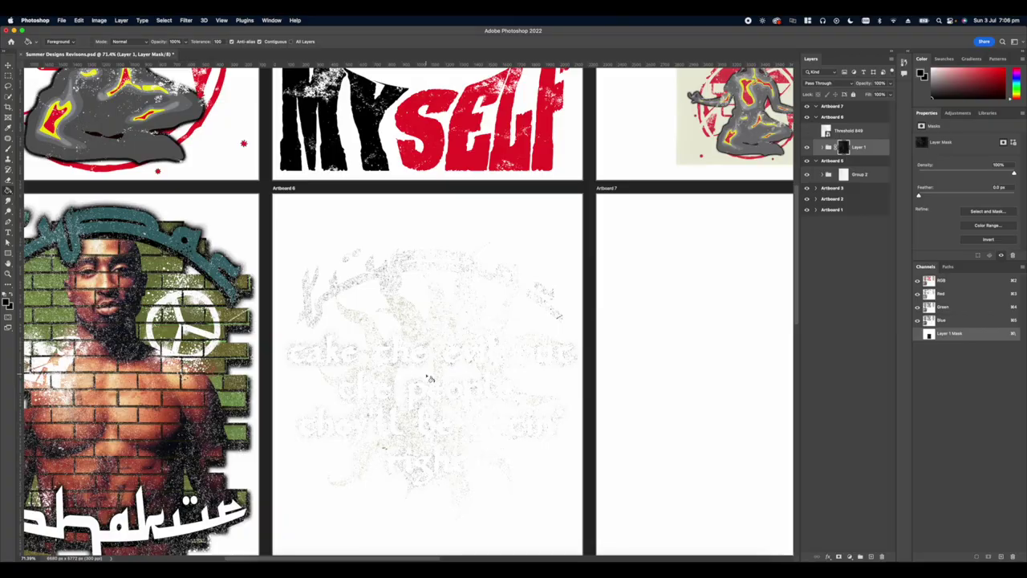
{"action": "scroll", "coordinate": [429, 377], "scroll_direction": "up", "scroll_amount": 8}
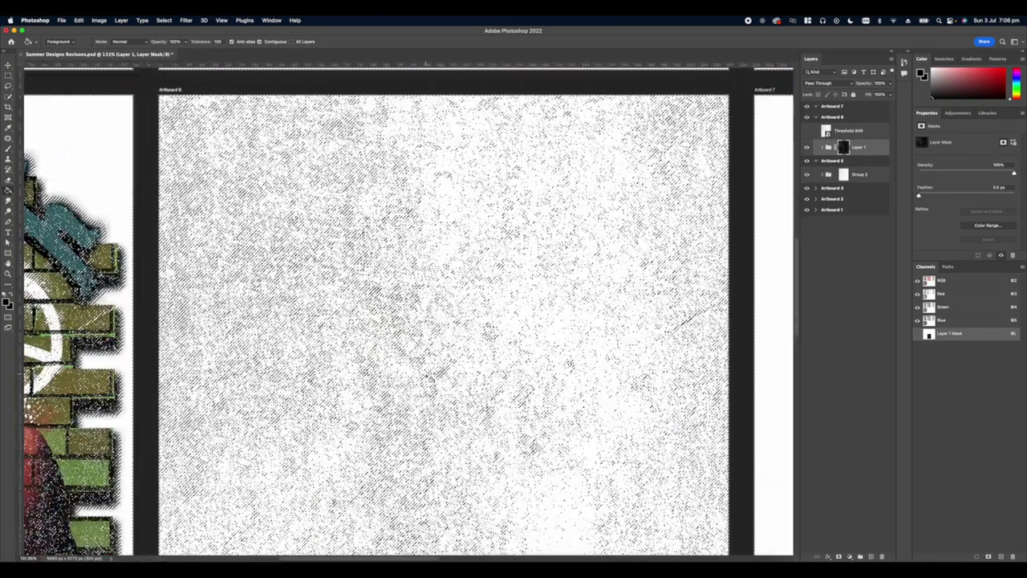
{"action": "key", "text": "z"}
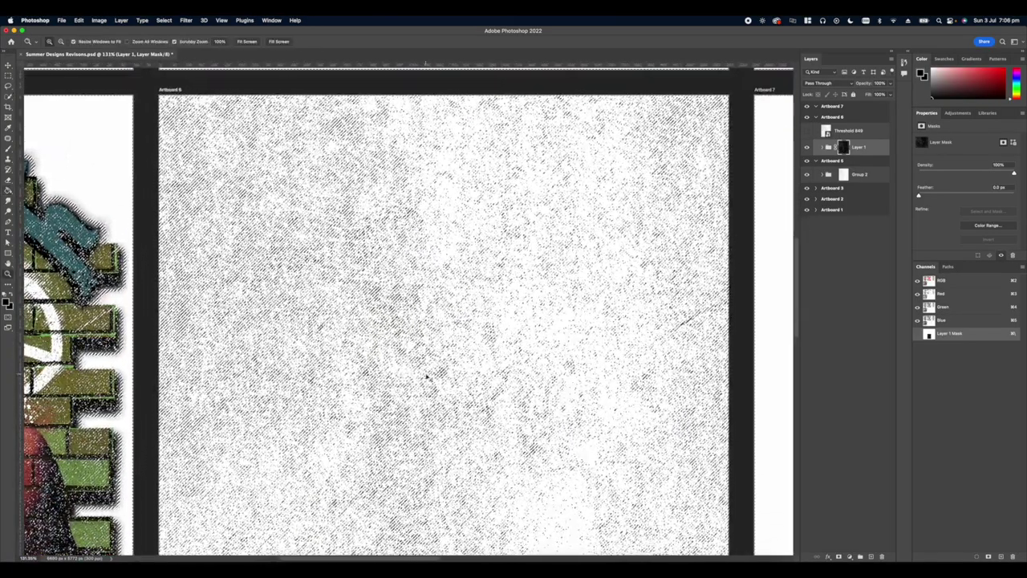
{"action": "key", "text": "super+z"}
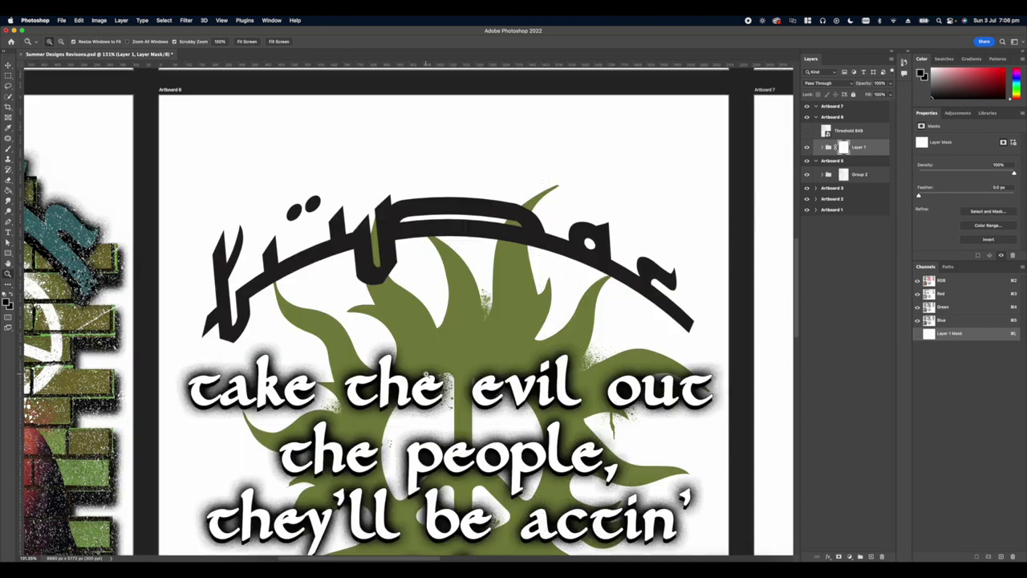
- Select the black specks of the Threshold 849 texture in Artboard 6 with Color Range
{"action": "scroll", "coordinate": [426, 375], "scroll_direction": "up", "scroll_amount": 6}
{"action": "mouse_move", "coordinate": [426, 374]}
{"action": "left_mouse_down"}
{"action": "mouse_move", "coordinate": [465, 337]}
{"action": "mouse_move", "coordinate": [482, 289]}
{"action": "left_mouse_up"}
{"action": "scroll", "coordinate": [482, 290], "scroll_direction": "down", "scroll_amount": 5}
{"action": "key", "text": "g"}
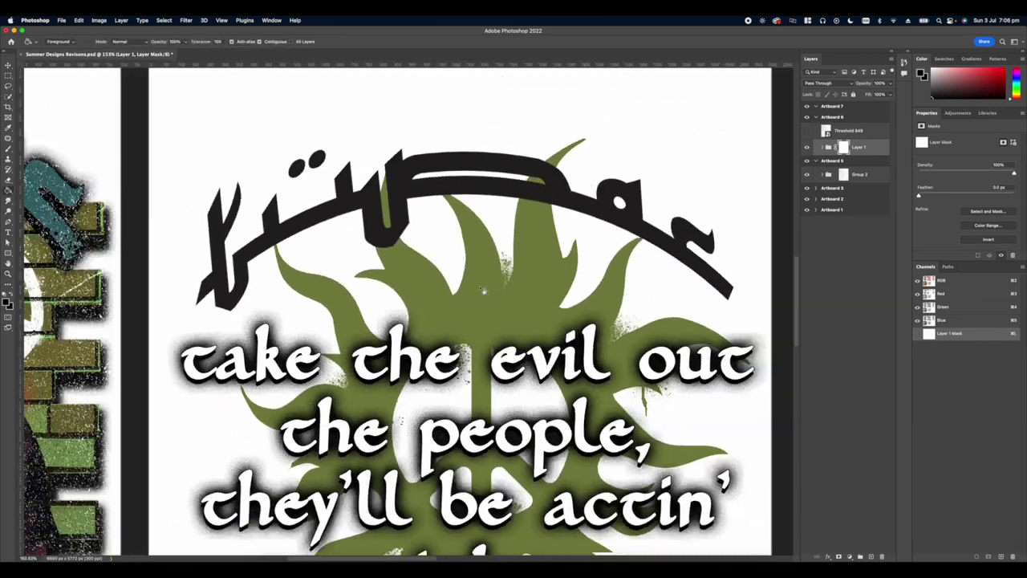
{"action": "scroll", "coordinate": [484, 290], "scroll_direction": "down", "scroll_amount": 2}
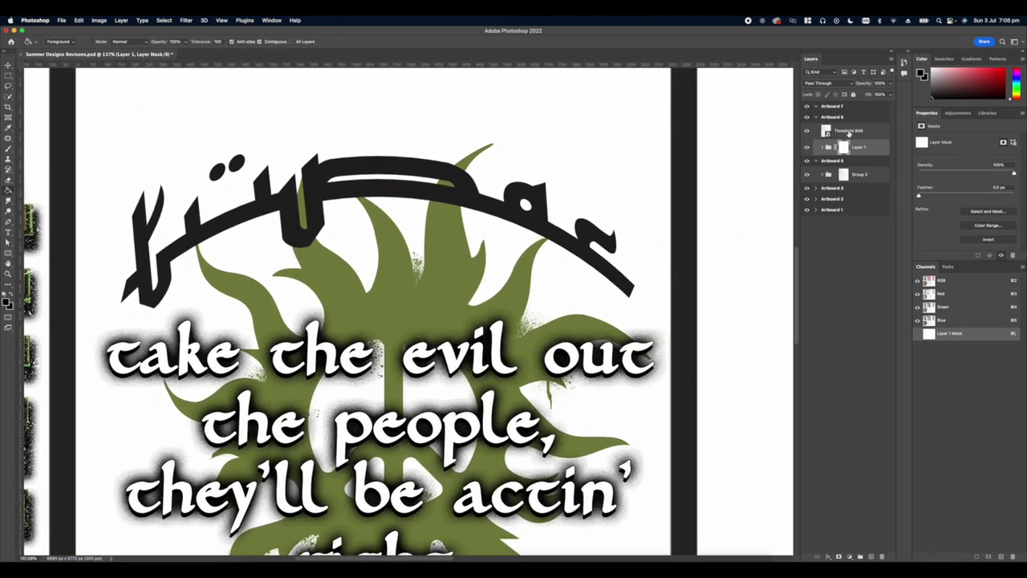
{"action": "left_click", "coordinate": [849, 133]}
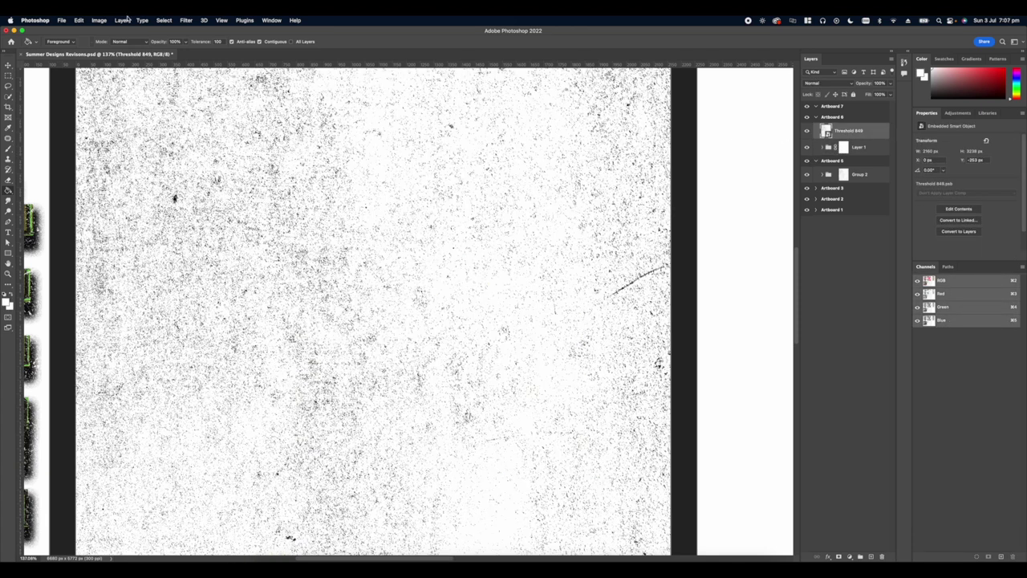
{"action": "left_click", "coordinate": [161, 20]}
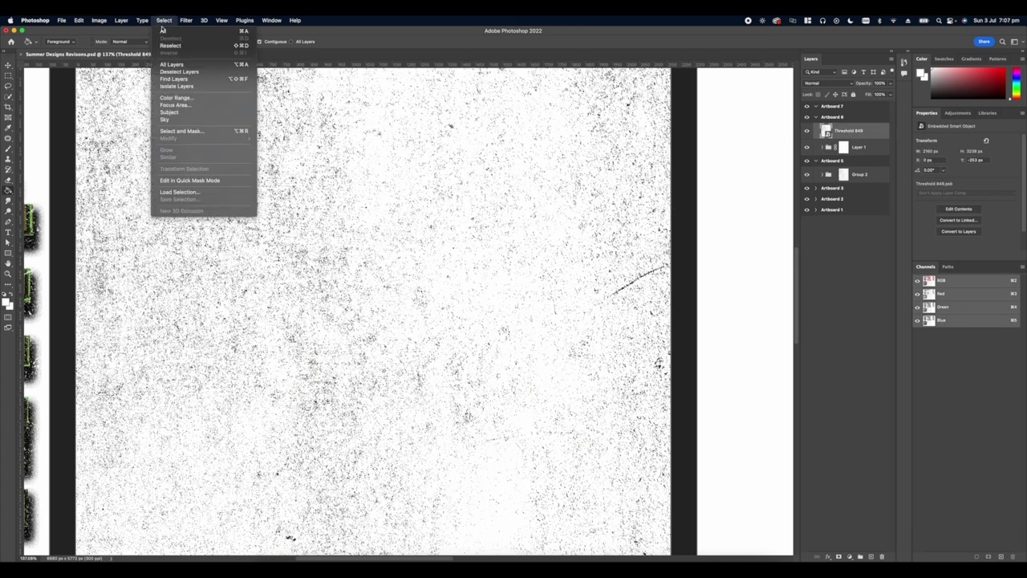
{"action": "left_click", "coordinate": [175, 98]}
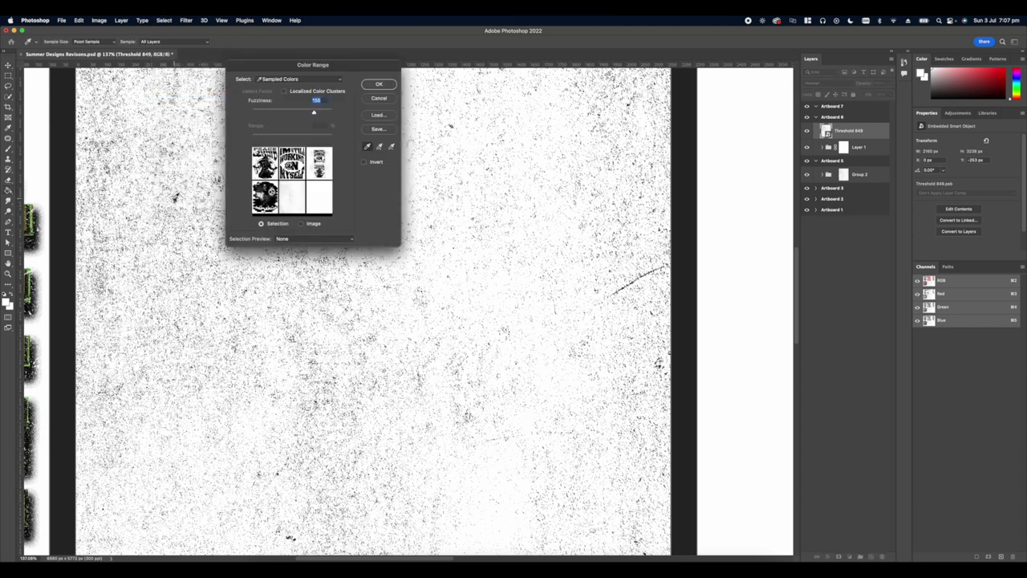
{"action": "left_click", "coordinate": [174, 199]}
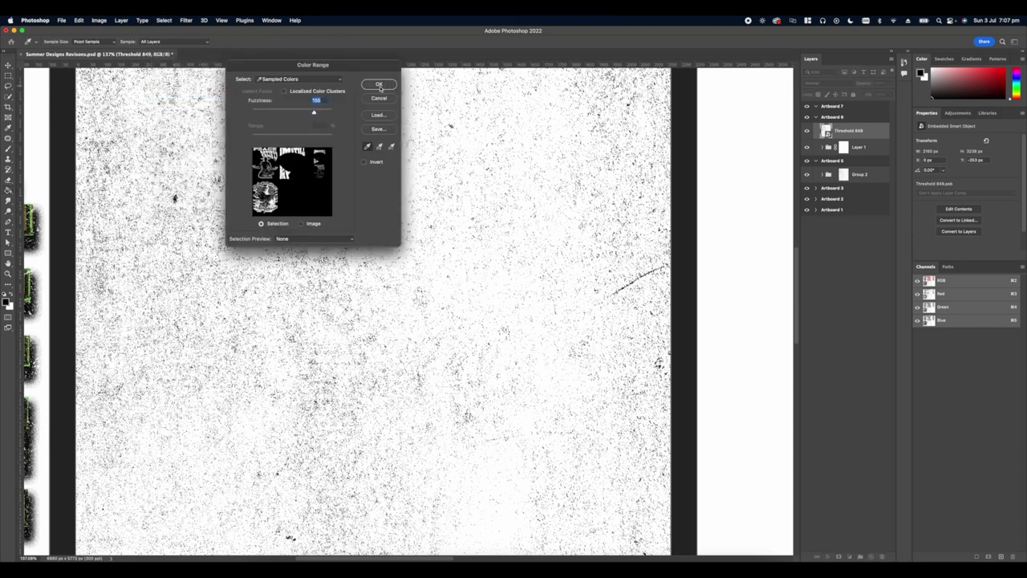
{"action": "left_click", "coordinate": [380, 86]}
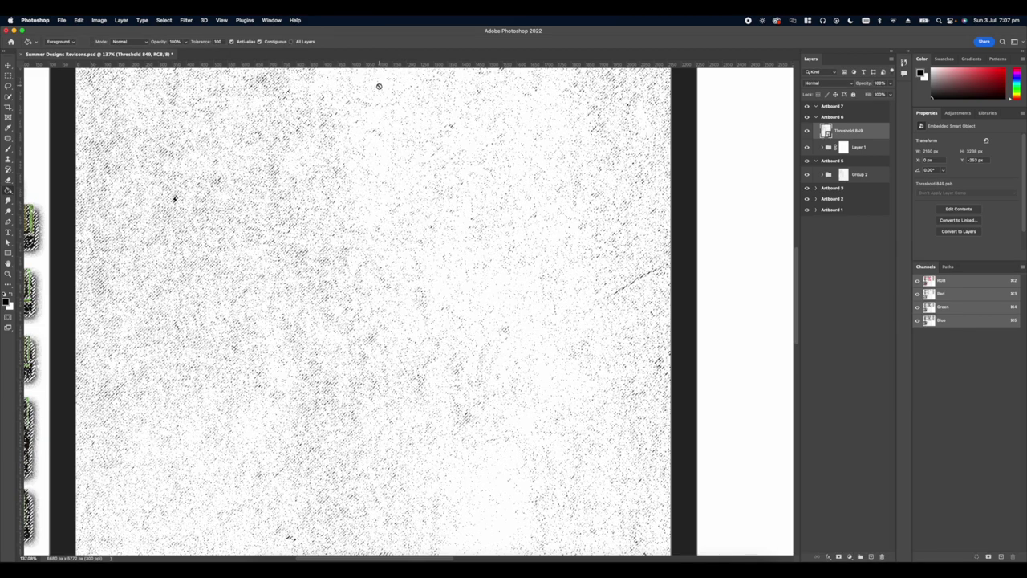
- Hide the Threshold 849 texture and fill the selected specks on the Layer 1 group's mask with black
{"action": "left_click", "coordinate": [844, 148]}
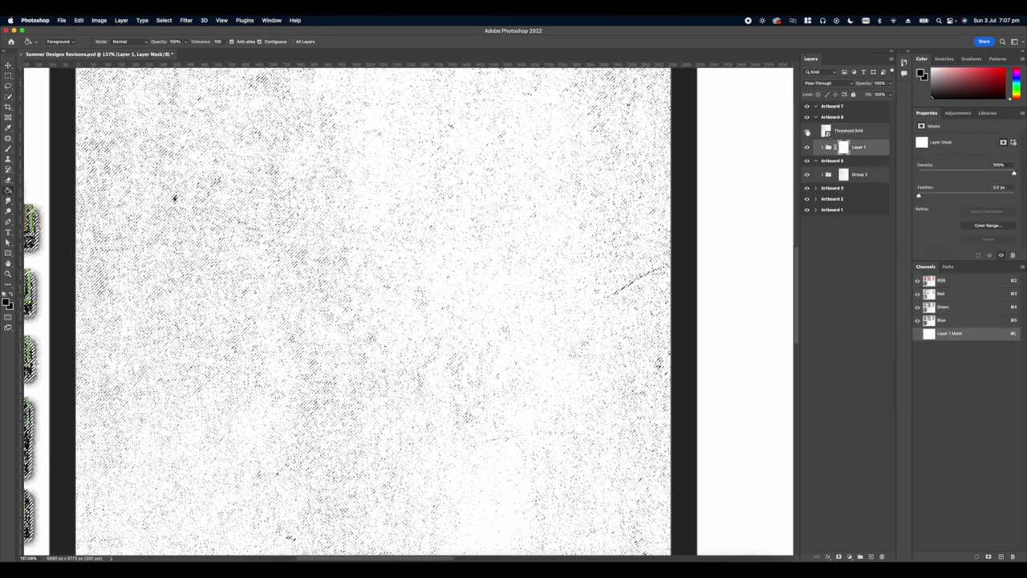
{"action": "left_click", "coordinate": [807, 131]}
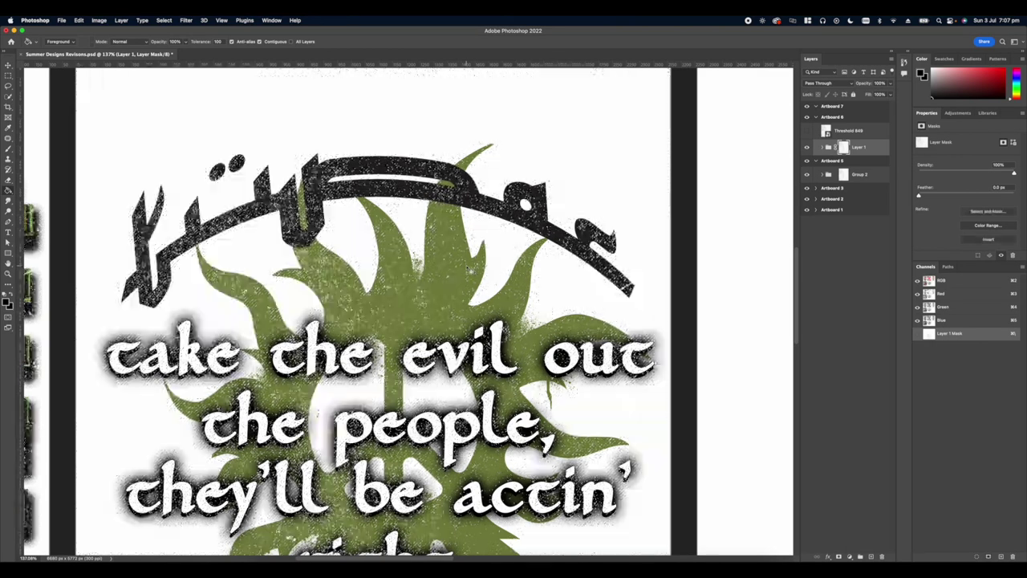
{"action": "scroll", "coordinate": [469, 270], "scroll_direction": "down", "scroll_amount": 5}
{"action": "scroll", "coordinate": [467, 271], "scroll_direction": "down", "scroll_amount": 5}
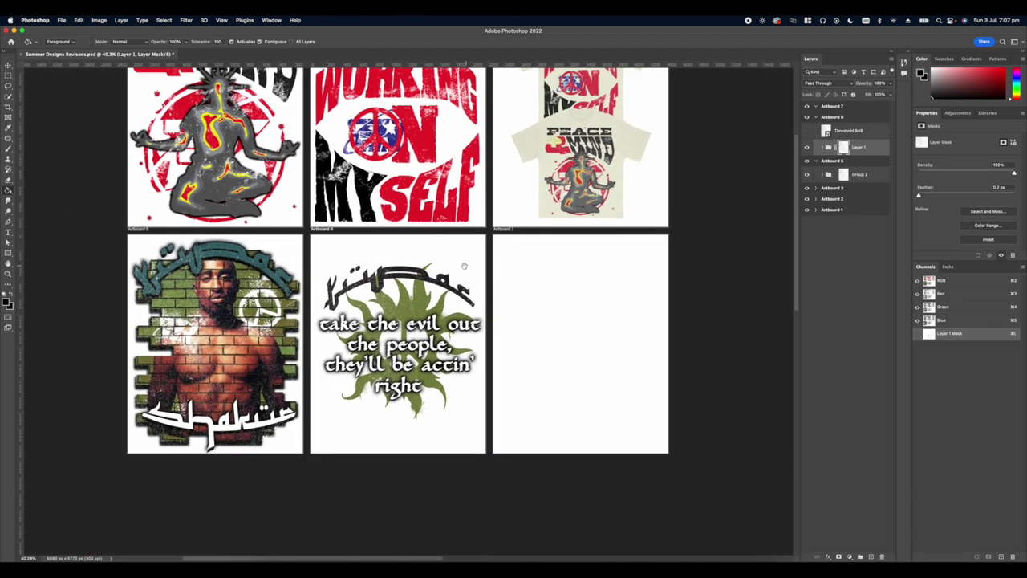
- Delete the Threshold 849 texture layer from Artboard 6
{"action": "scroll", "coordinate": [467, 259], "scroll_direction": "up", "scroll_amount": 1}
{"action": "left_click", "coordinate": [844, 132]}
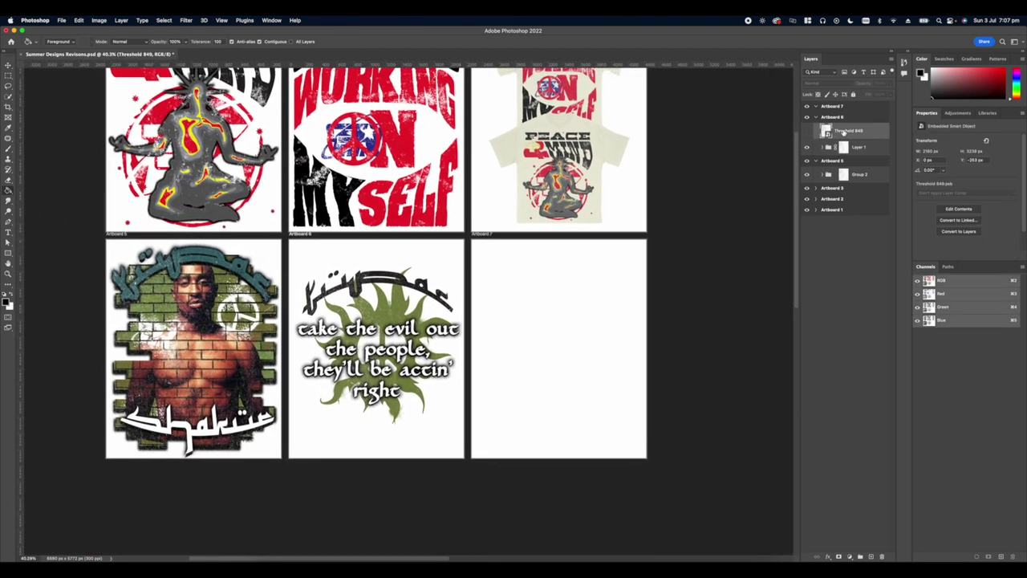
{"action": "left_click_drag", "start_coordinate": [843, 132], "coordinate": [845, 131]}
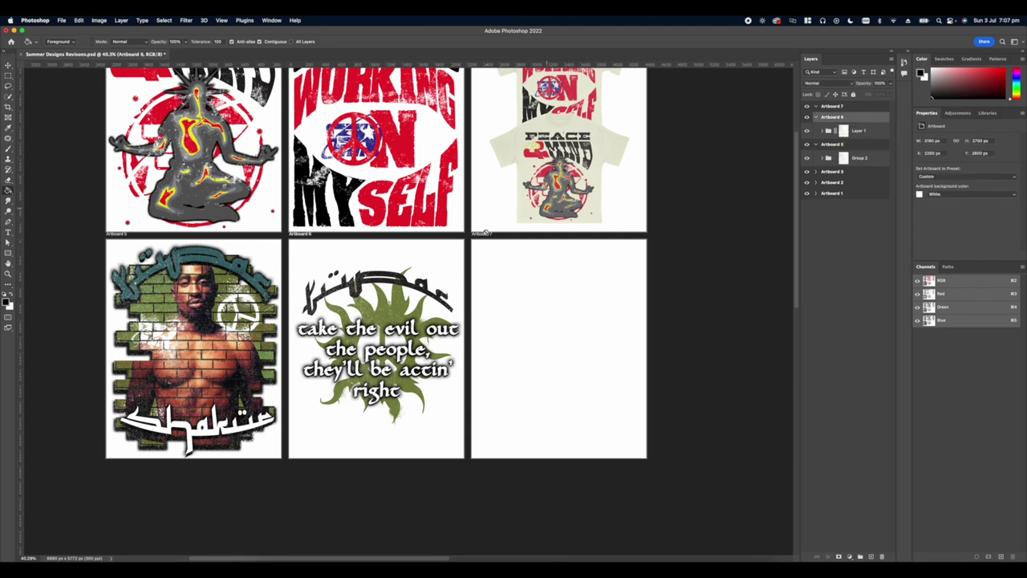
- Collapse Artboard 6 and Artboard 5 in the layer list and expand Artboard 3
{"action": "scroll", "coordinate": [290, 280], "scroll_direction": "down", "scroll_amount": 6}
{"action": "scroll", "coordinate": [290, 282], "scroll_direction": "up", "scroll_amount": 5}
{"action": "scroll", "coordinate": [290, 282], "scroll_direction": "up", "scroll_amount": 2}
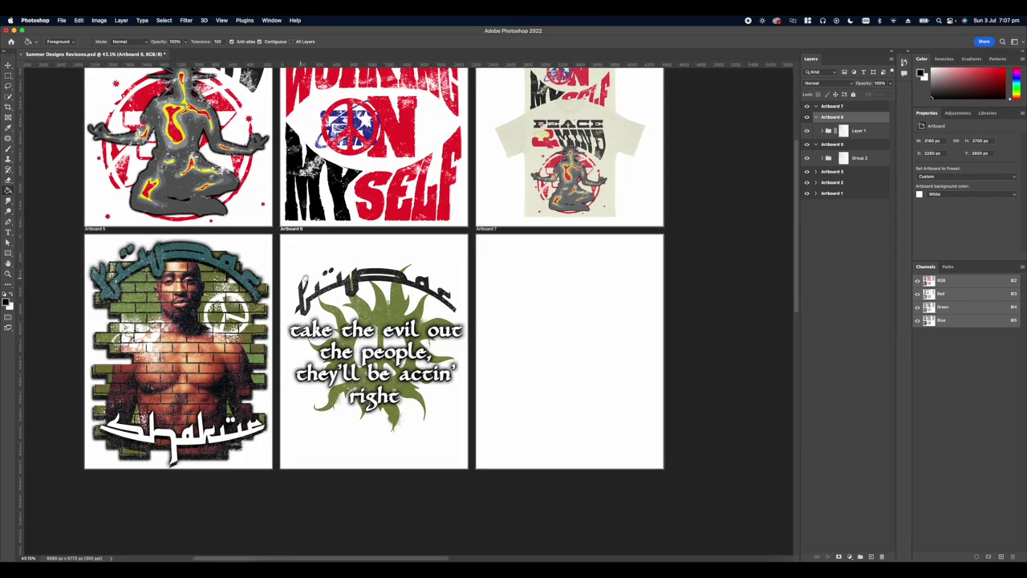
{"action": "scroll", "coordinate": [321, 273], "scroll_direction": "left", "scroll_amount": 3}
{"action": "scroll", "coordinate": [329, 268], "scroll_direction": "right", "scroll_amount": 4}
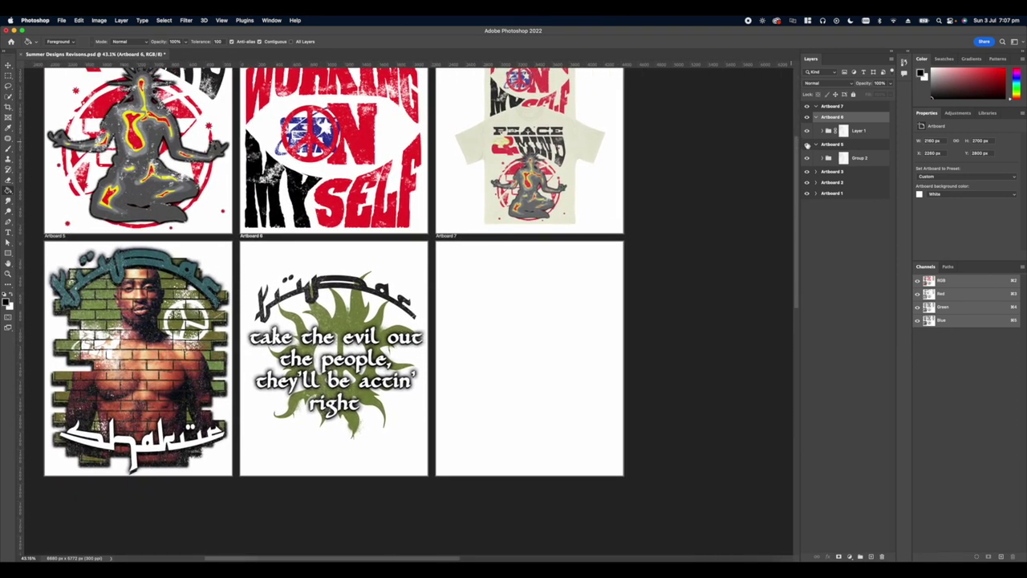
{"action": "left_click", "coordinate": [815, 118]}
{"action": "left_click", "coordinate": [815, 127]}
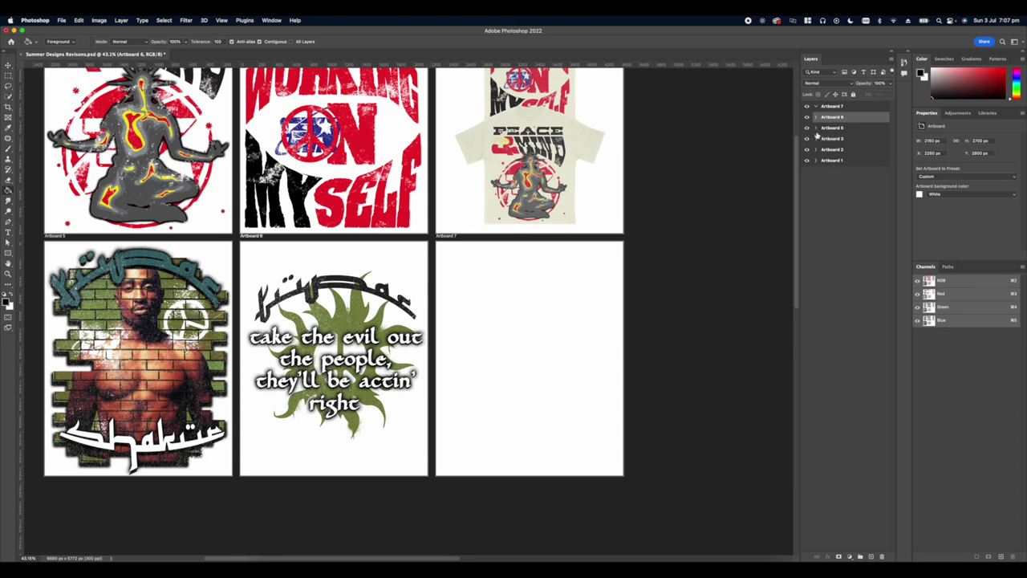
{"action": "left_click", "coordinate": [816, 139]}
- Collapse the t-shirt front and shirt back groups in Artboard 3 and select the shirt back group
{"action": "left_click", "coordinate": [832, 163]}
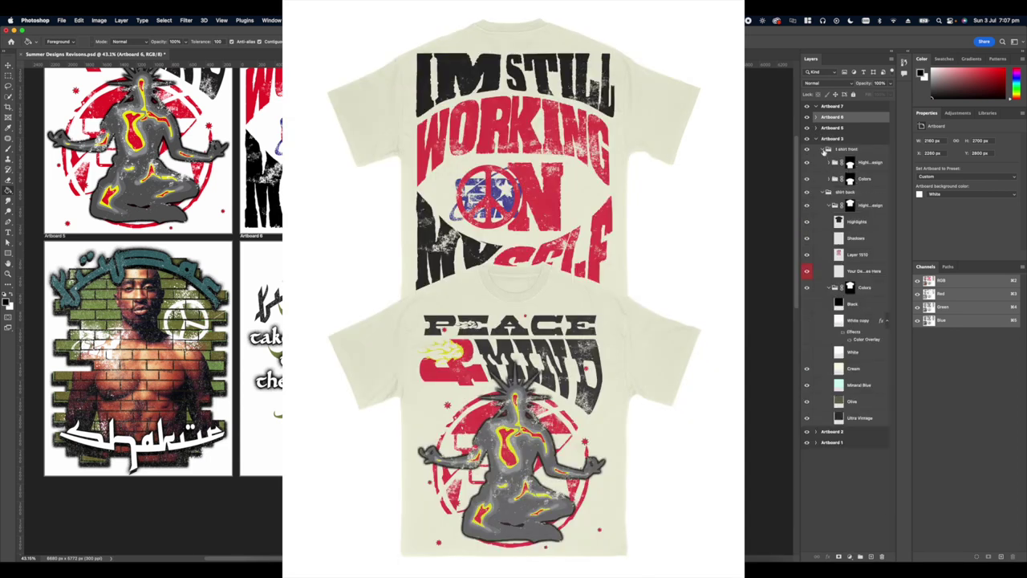
{"action": "left_click", "coordinate": [828, 150]}
{"action": "left_click", "coordinate": [824, 161]}
{"action": "left_click", "coordinate": [847, 158]}
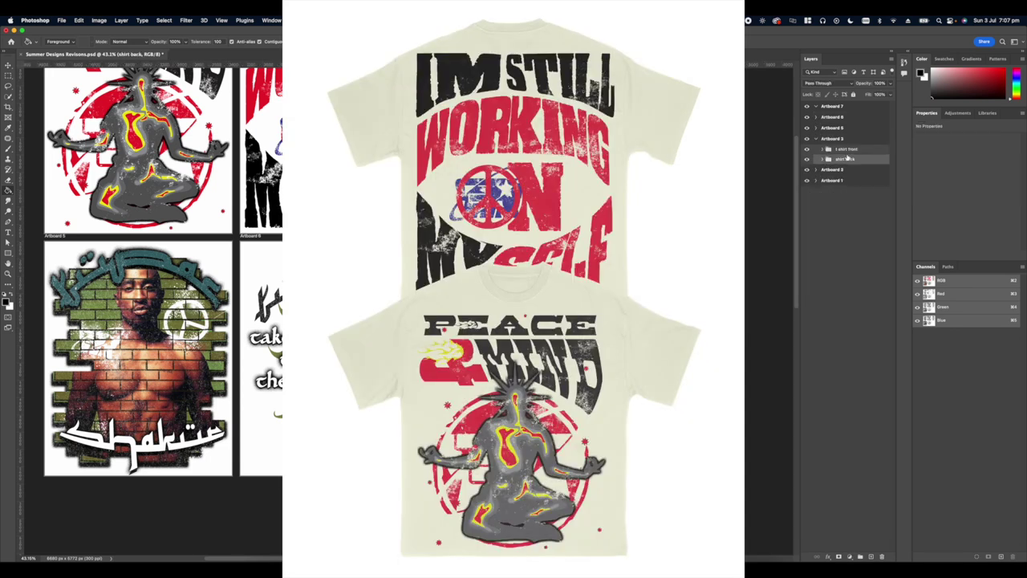
{"action": "scroll", "coordinate": [429, 328], "scroll_direction": "down", "scroll_amount": 3}
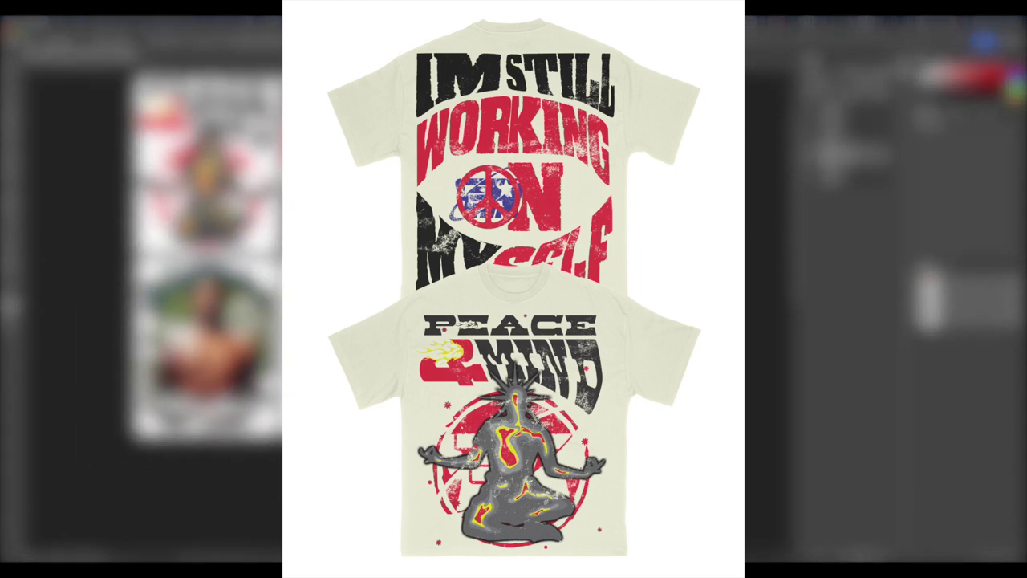